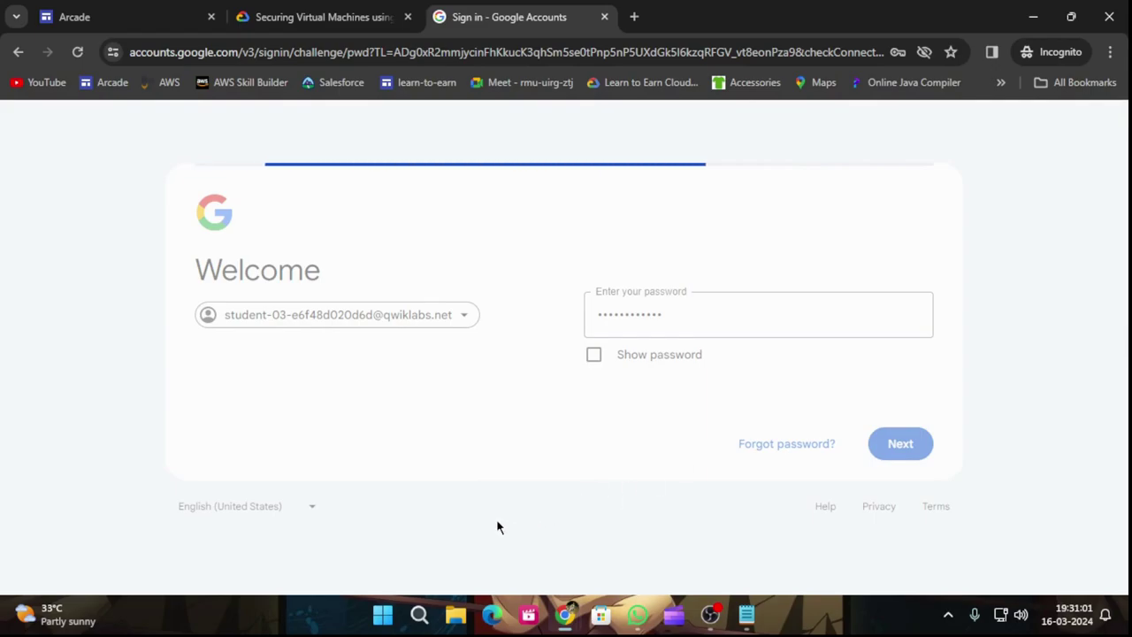
Step: Accept the new-account notice and copy the API name "Cloud Identity-Aware Proxy API" from Task 1 of the lab instructions
click(512, 559)
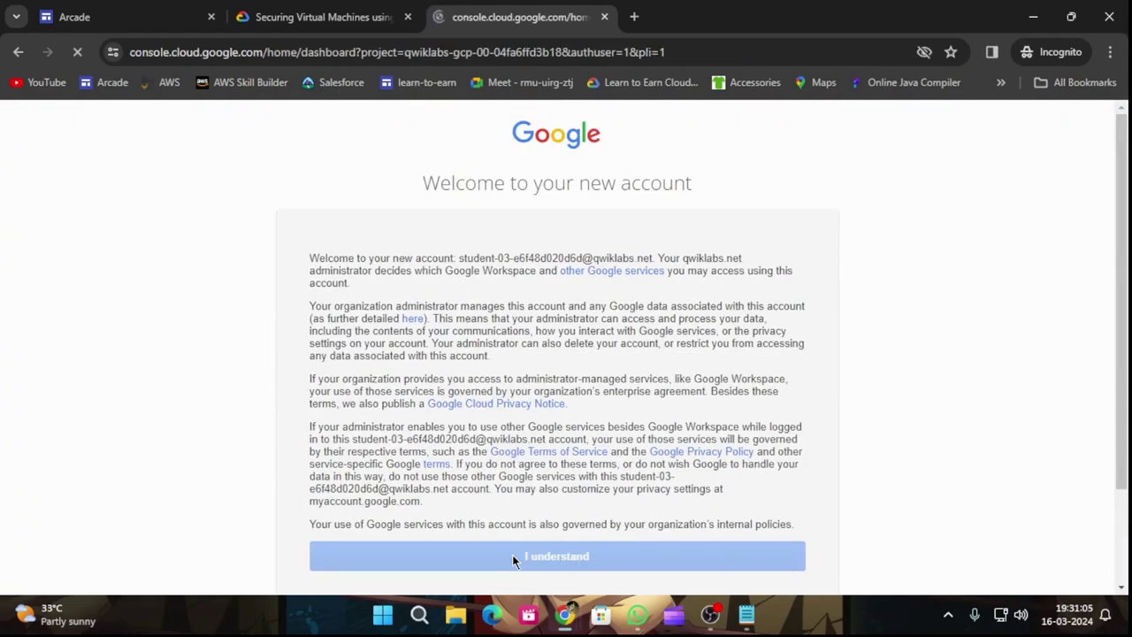
click(366, 11)
scroll(599, 417, down, 10)
scroll(634, 407, down, 15)
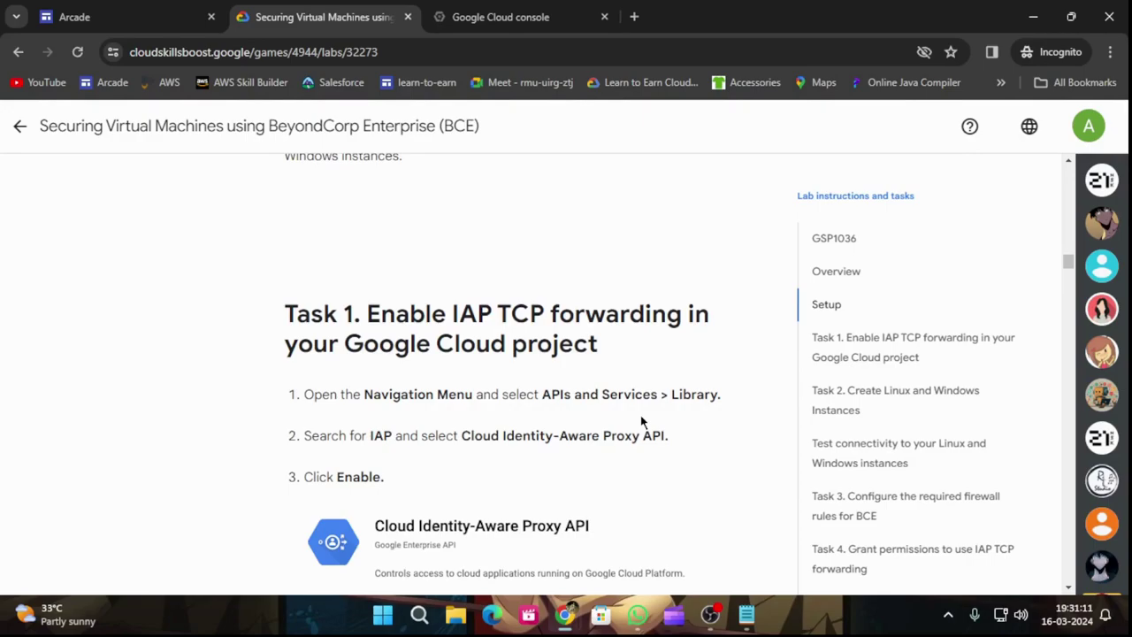
scroll(642, 425, down, 3)
scroll(469, 336, up, 1)
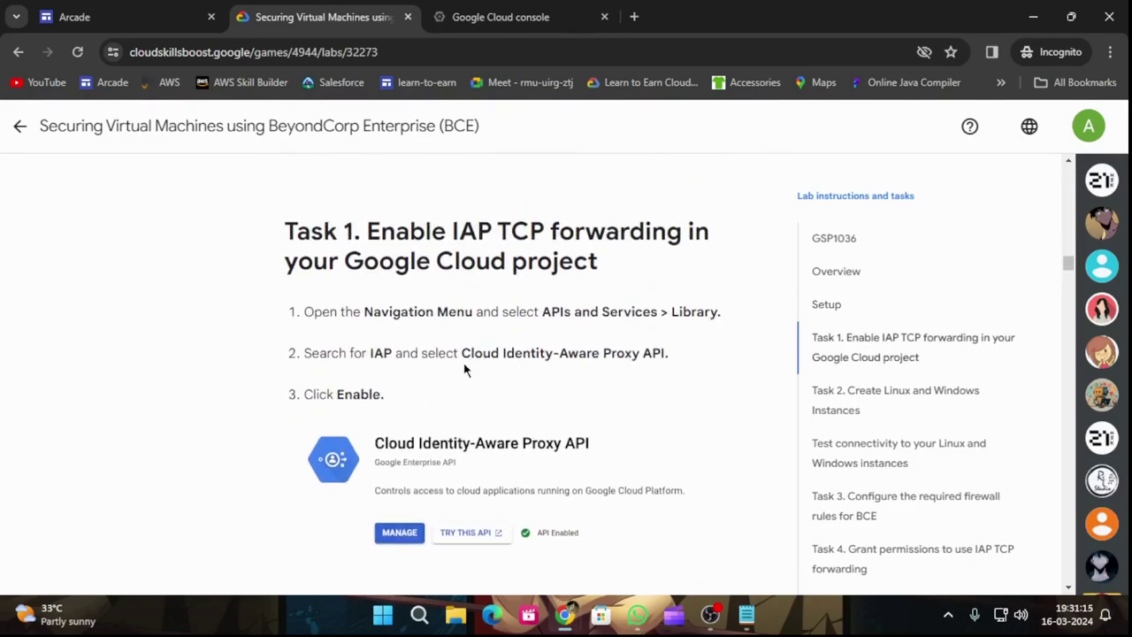
drag(470, 353, 662, 345)
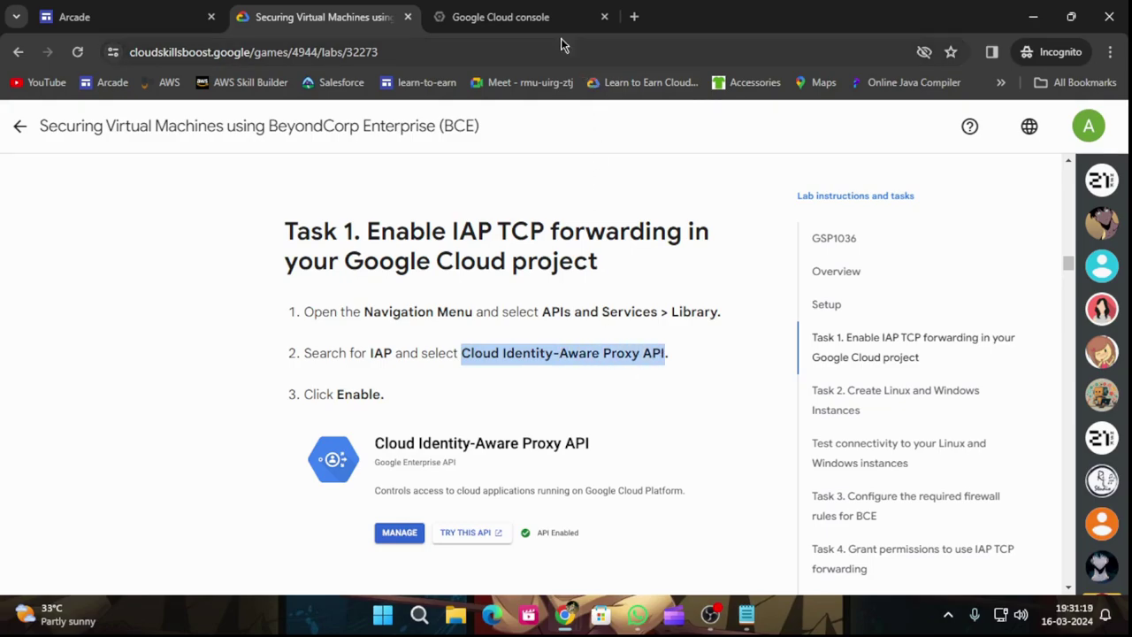
Step: Agree to the Google Cloud welcome terms for the student account in the cloud console
click(520, 13)
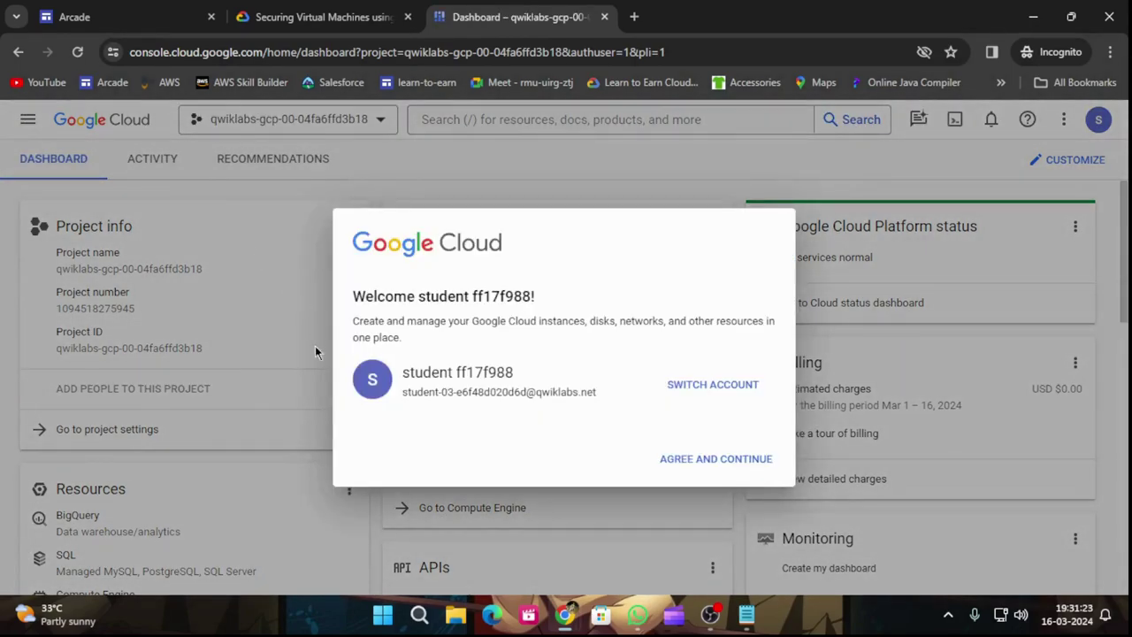
click(360, 454)
click(715, 545)
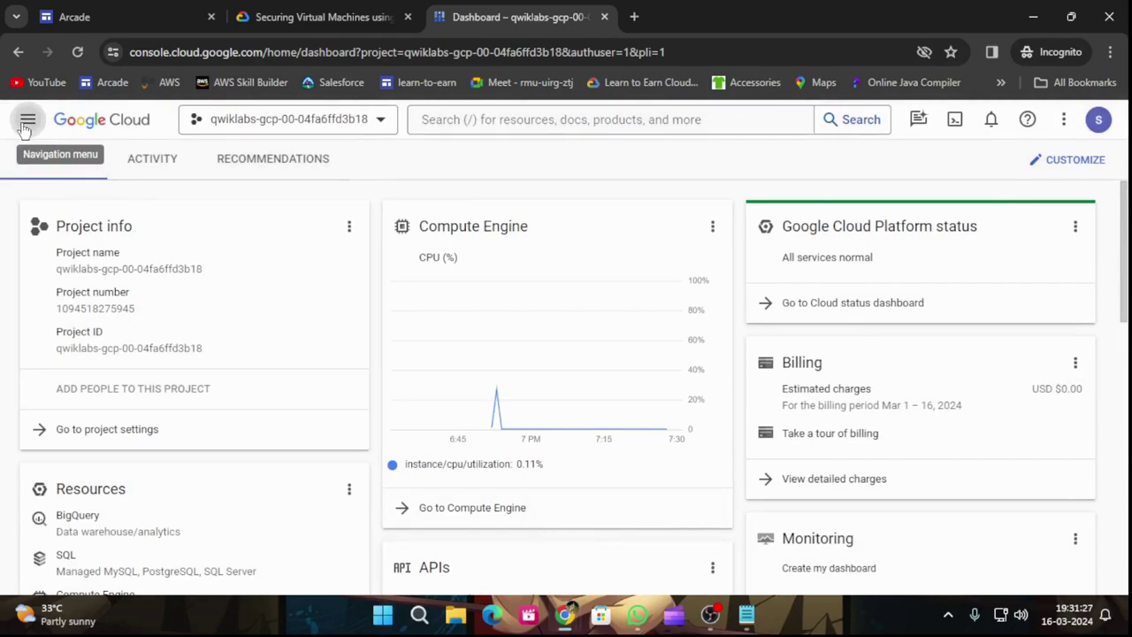
Step: Find the Cloud Identity-Aware Proxy API in the project's API Library and enable it
click(27, 122)
mouse_move(115, 289)
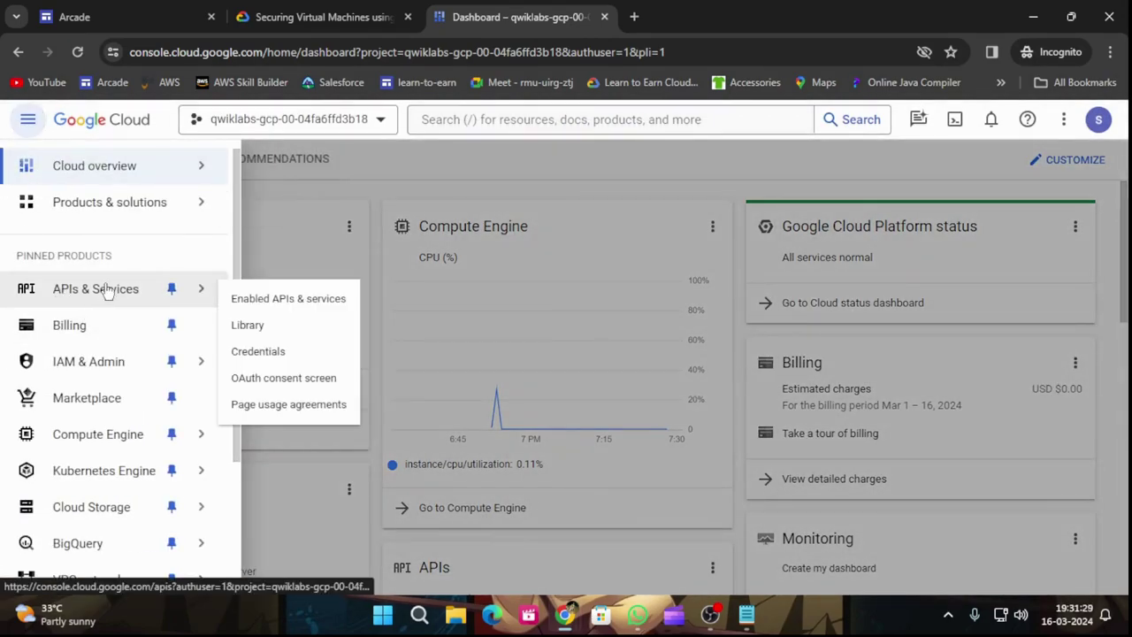
click(247, 326)
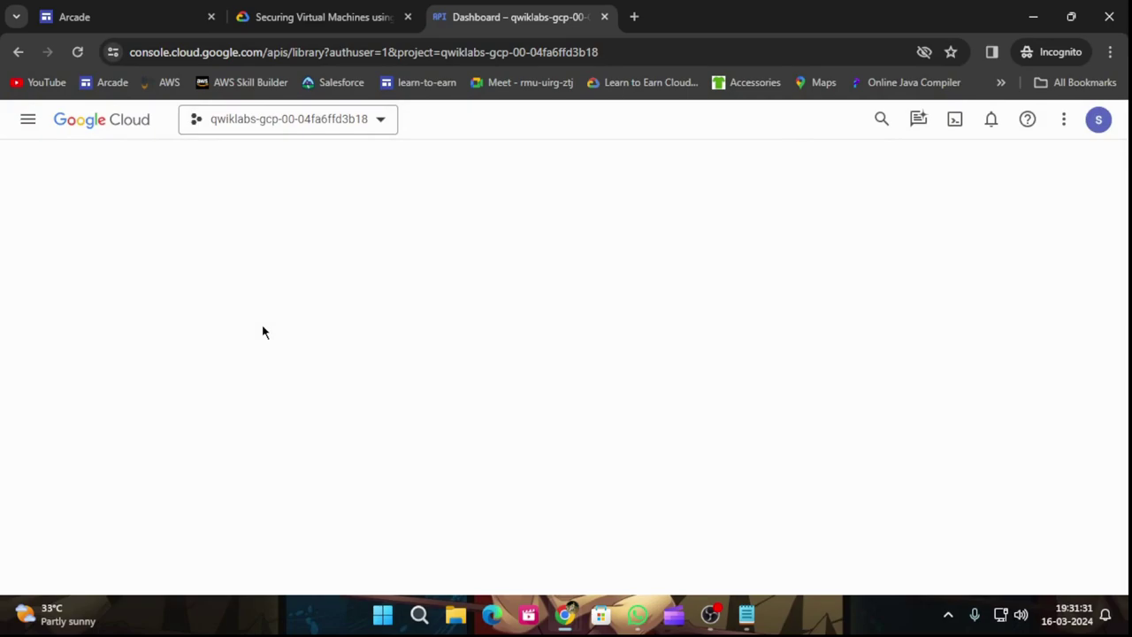
click(495, 344)
text(Cloud Identity-Aware Proxy API)
key(Return)
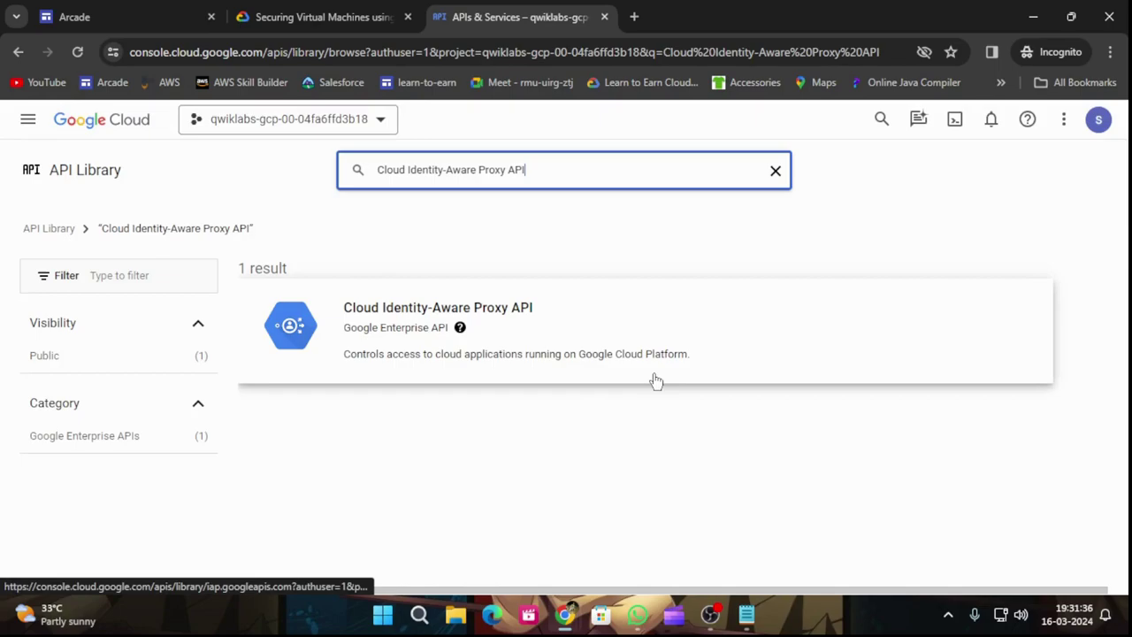
click(463, 310)
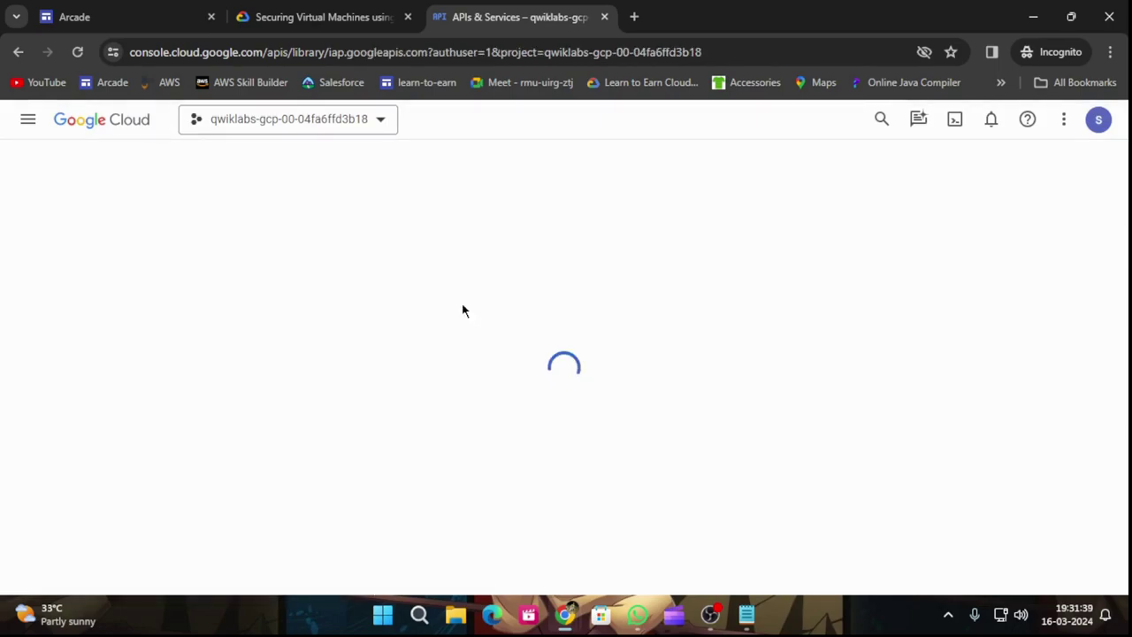
click(186, 336)
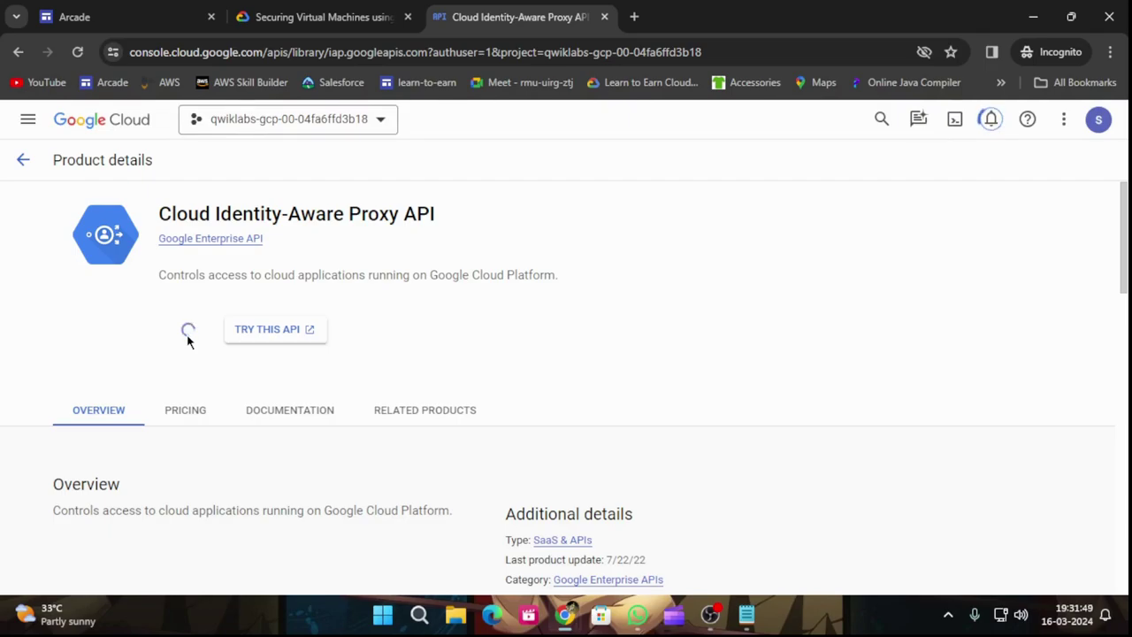
Step: Copy the Linux demo VM name linux-iap from Task 2 of the lab instructions
click(292, 19)
scroll(673, 354, down, 5)
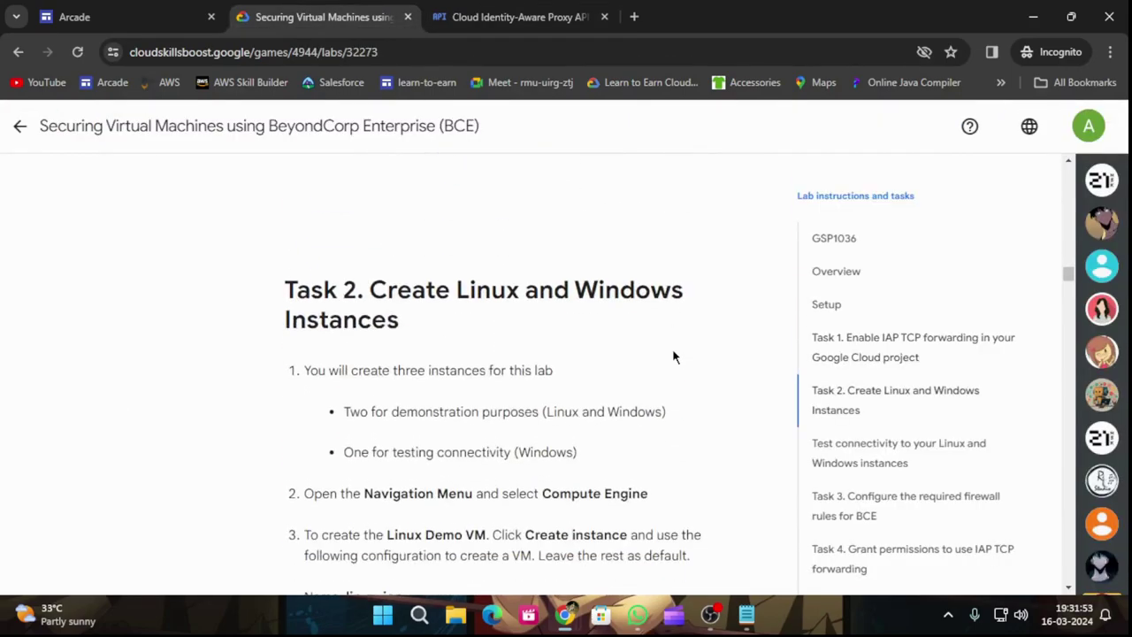
scroll(672, 356, down, 2)
scroll(678, 357, down, 1)
scroll(678, 356, up, 1)
drag(347, 434, 404, 431)
key(ctrl+c)
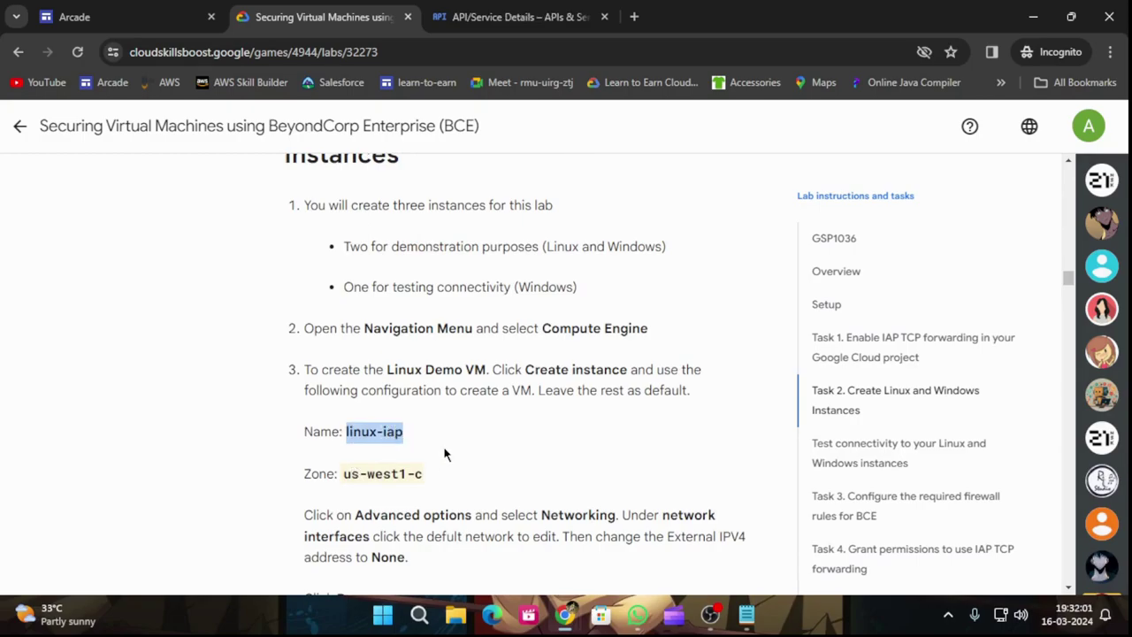
Step: Check the cloud console notifications for the status of enabling the Cloud Identity-Aware Proxy API
click(458, 8)
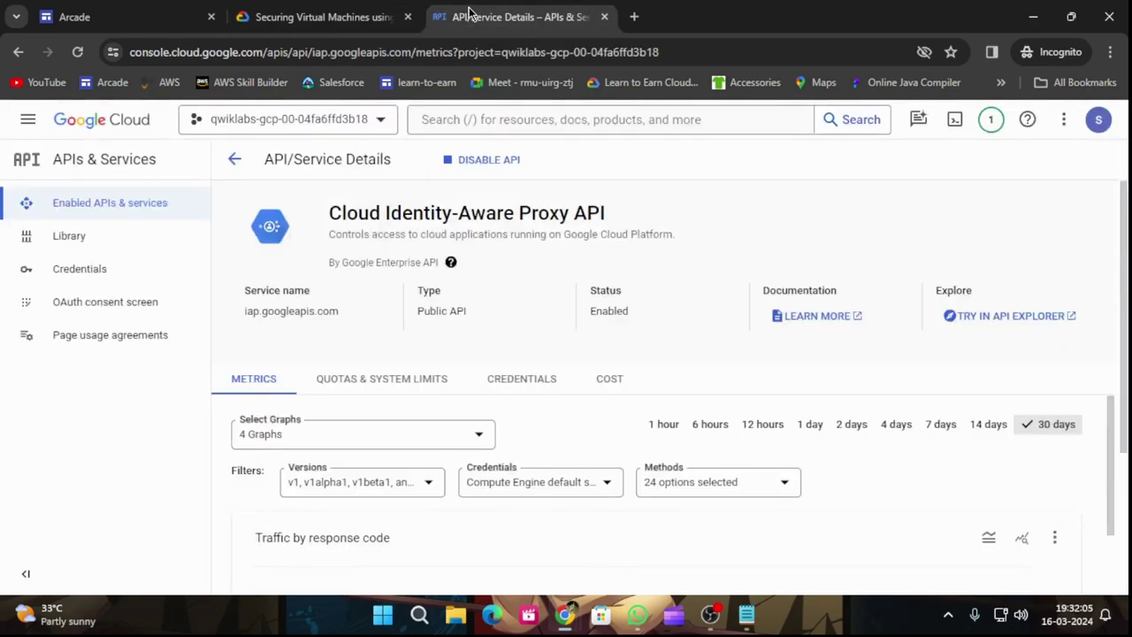
click(992, 120)
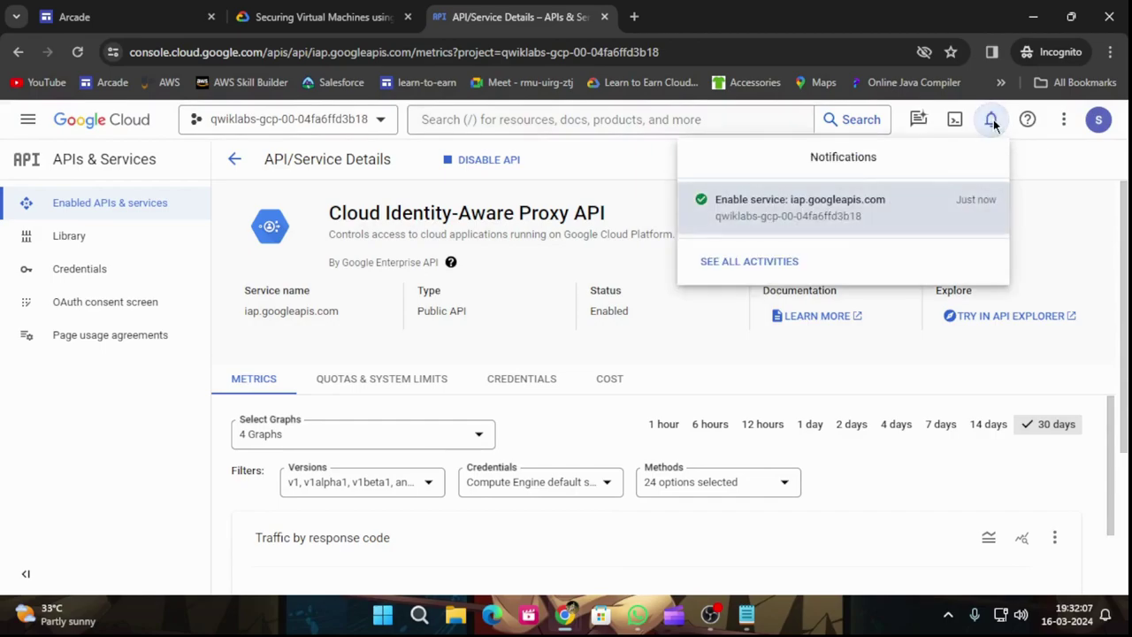
click(1095, 219)
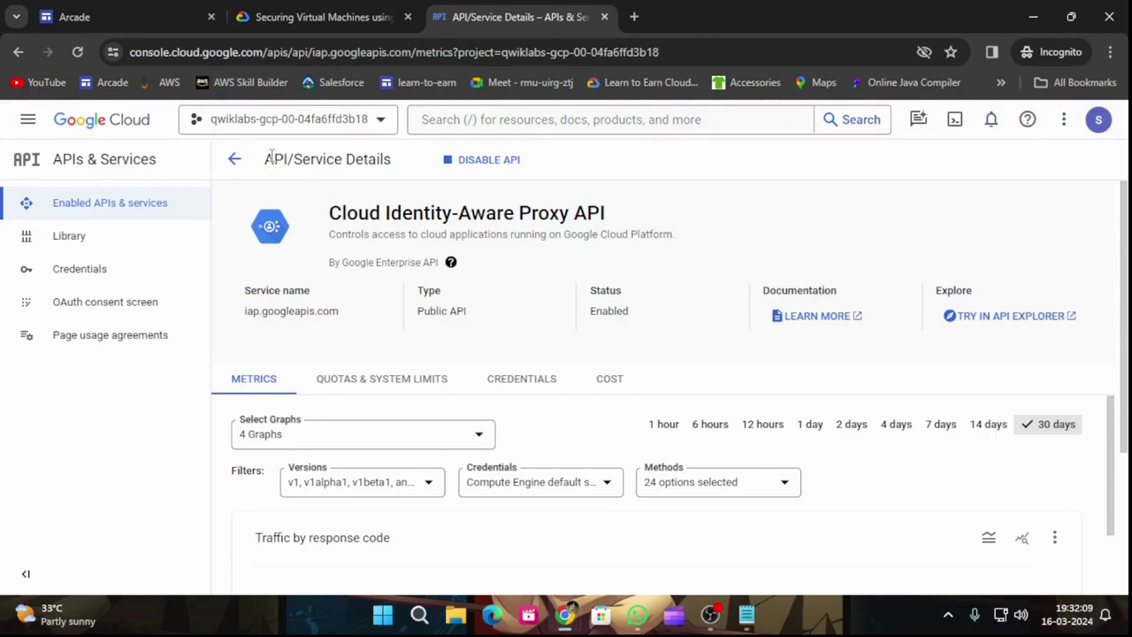
Step: Start creating a new Compute Engine VM instance and name it linux-iap
click(28, 120)
mouse_move(81, 440)
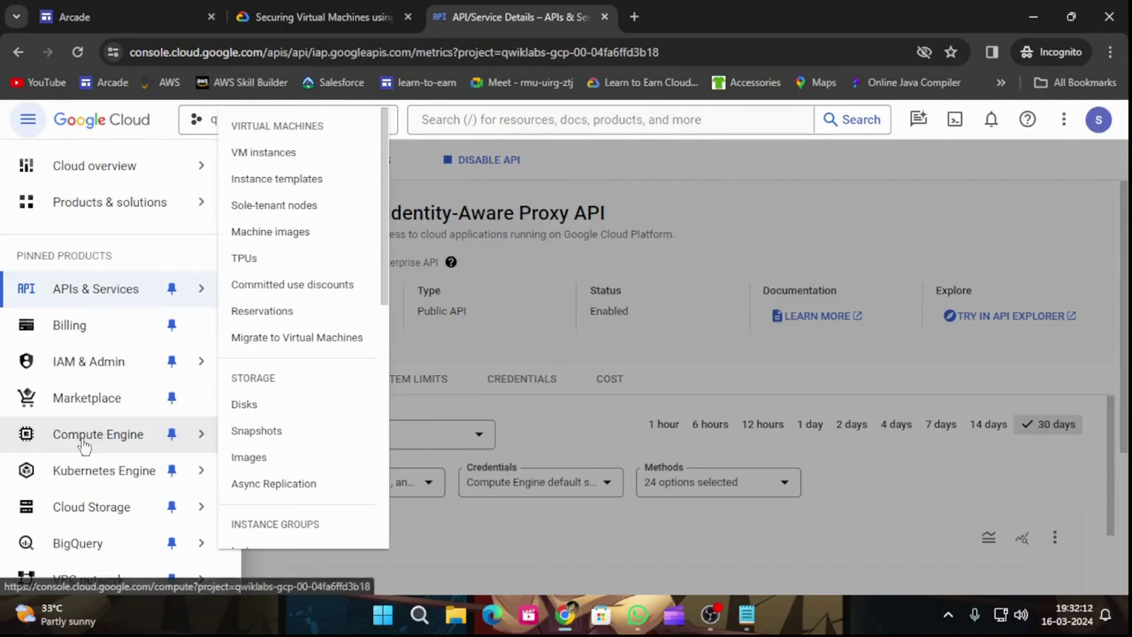
click(266, 153)
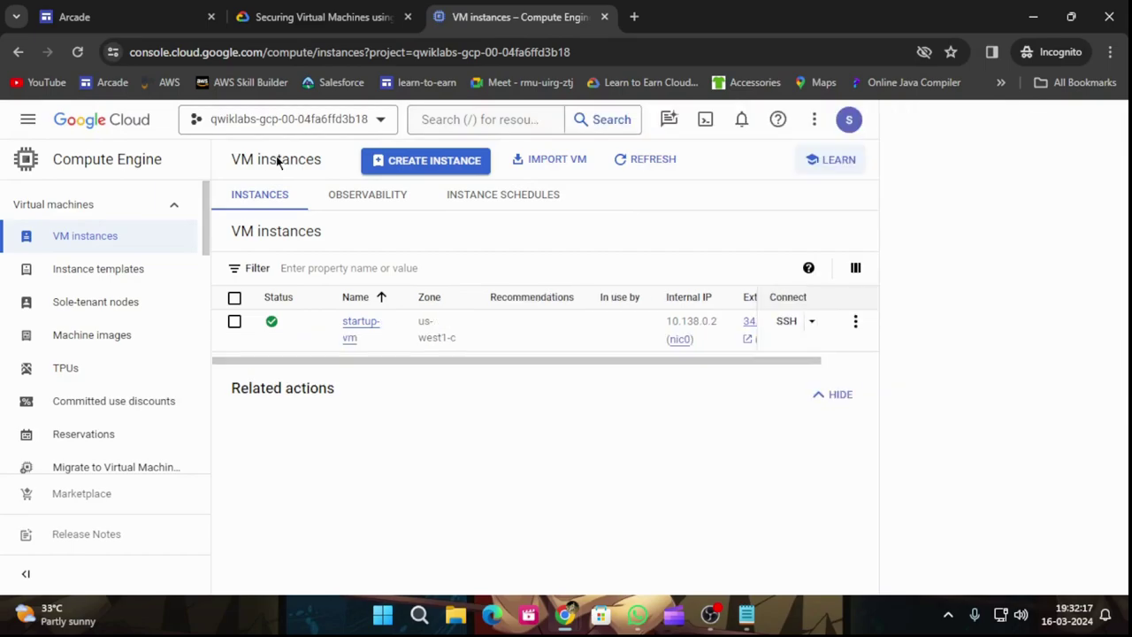
click(470, 160)
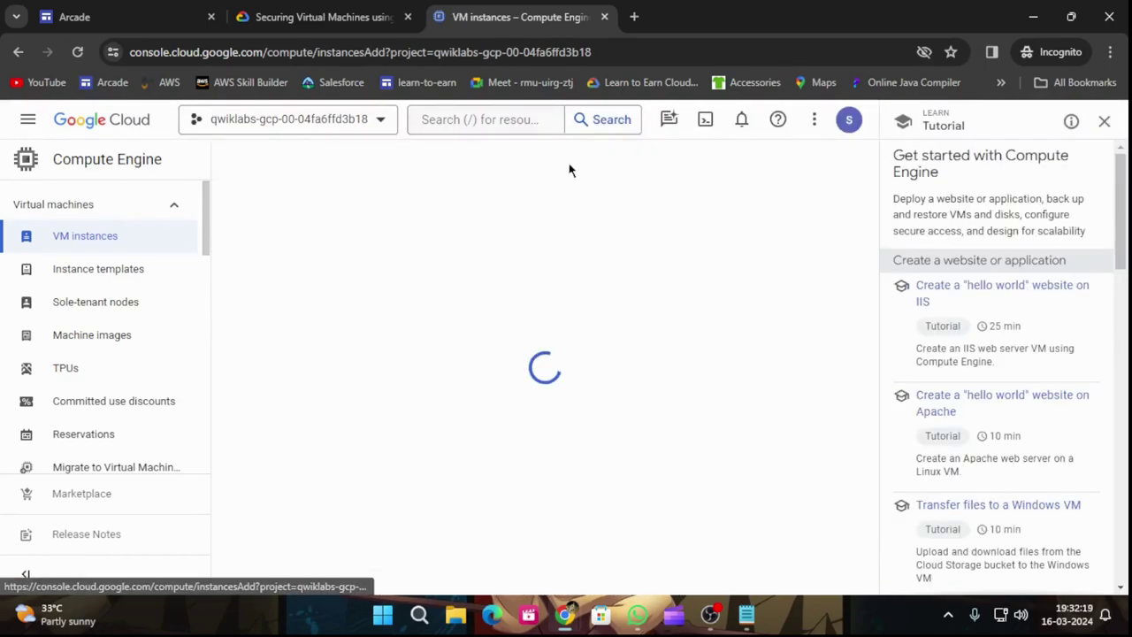
click(1105, 123)
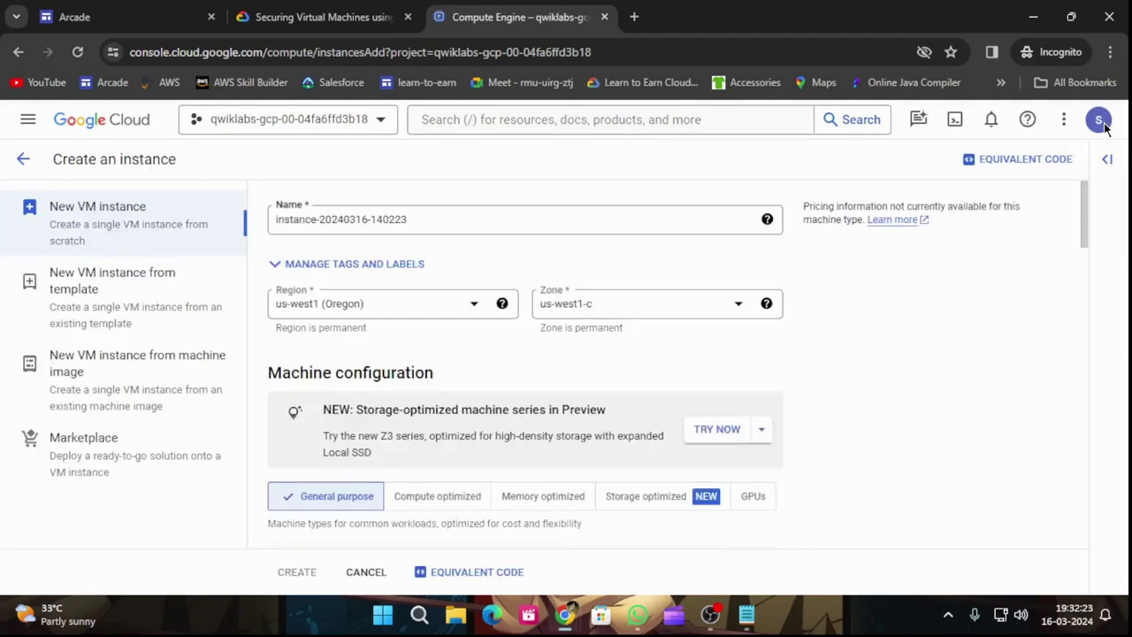
drag(434, 215, 228, 256)
key(ctrl+v)
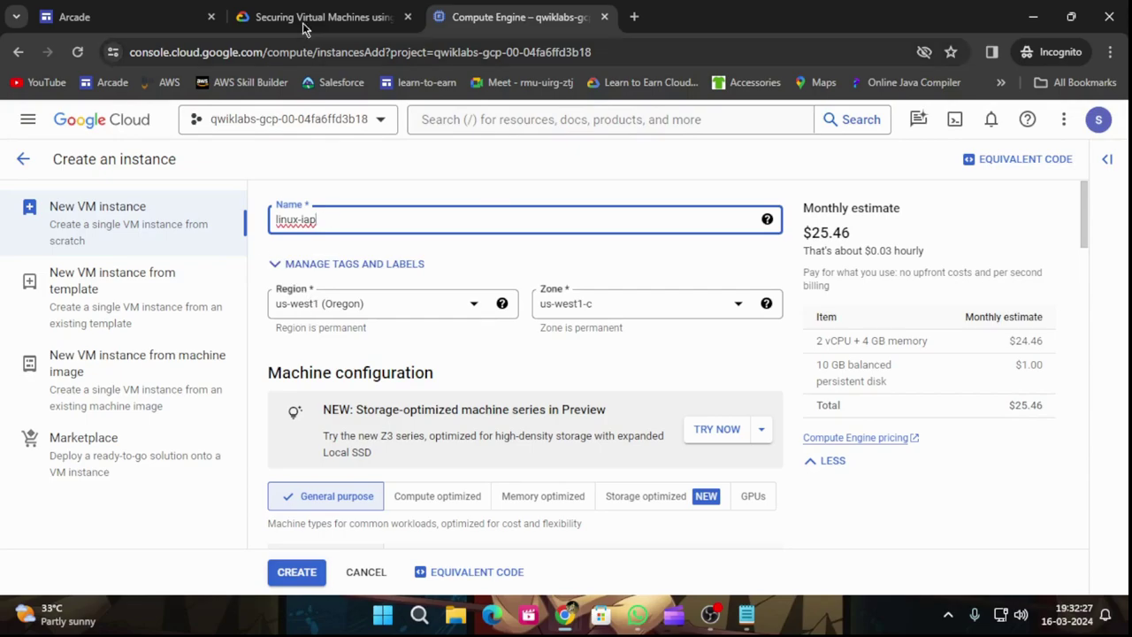
Step: Compare the instance's region and zone with the lab instructions and read the network interface settings required for the Linux VM
click(302, 16)
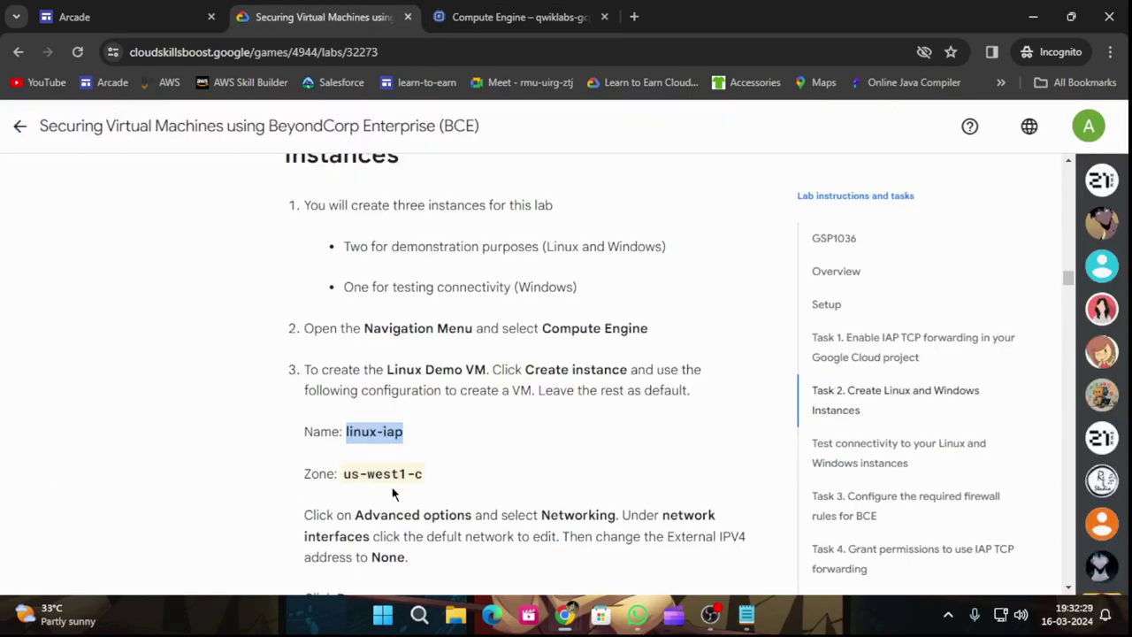
click(473, 16)
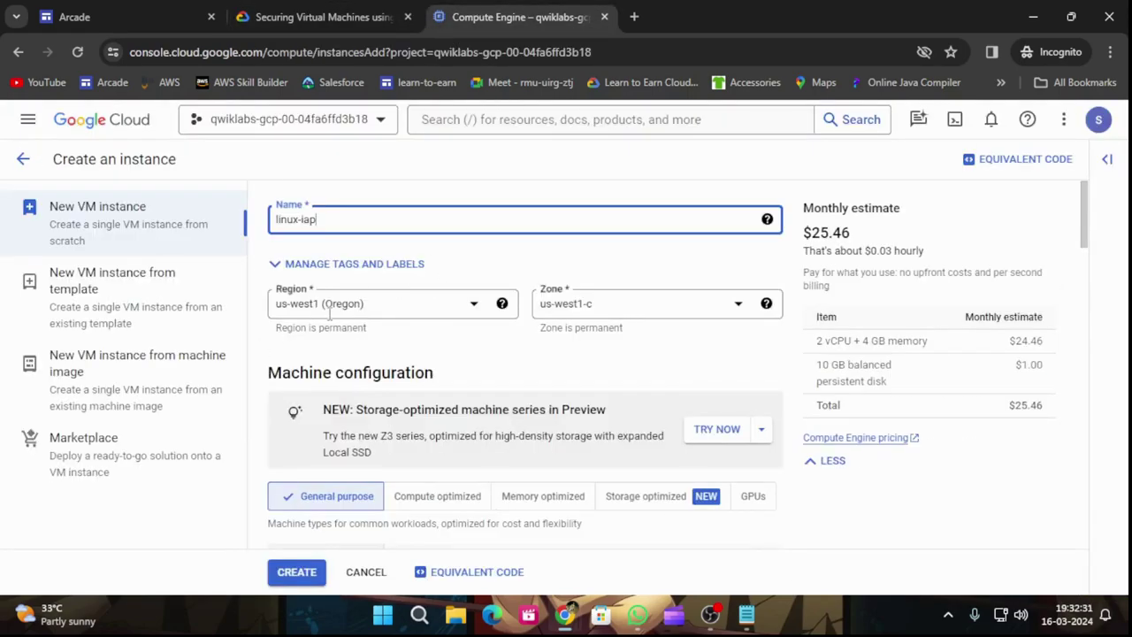
click(358, 8)
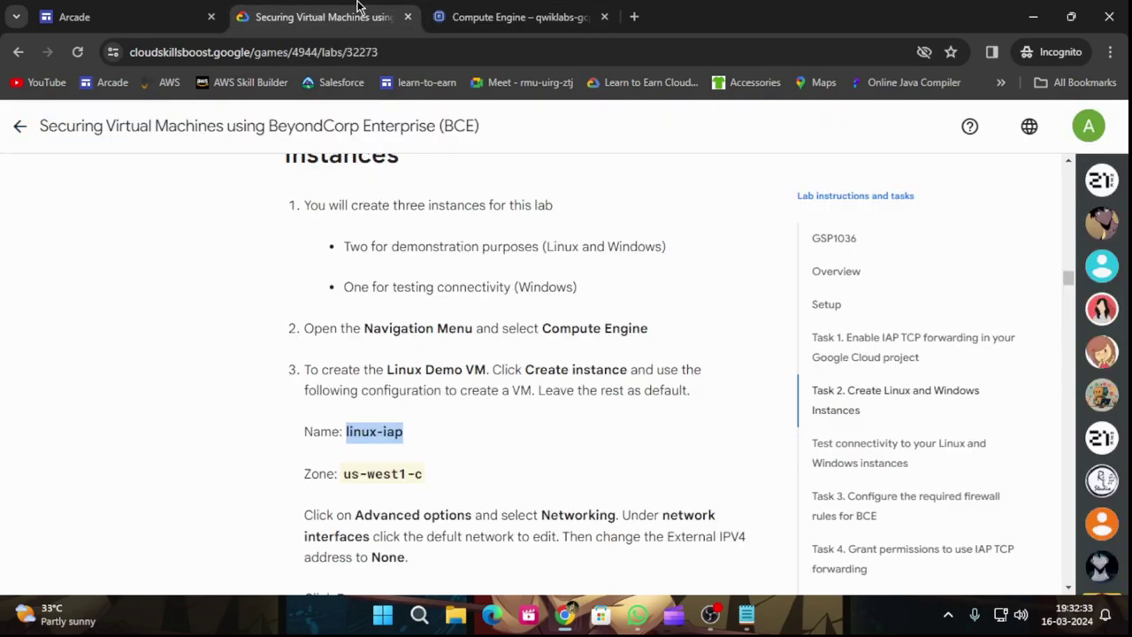
scroll(457, 473, down, 3)
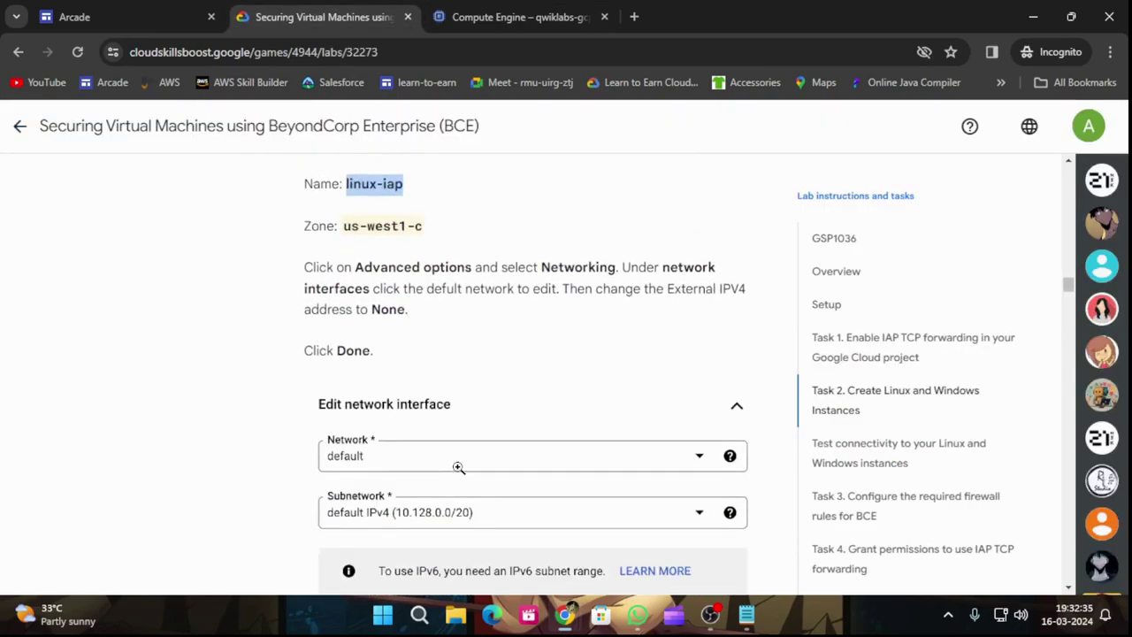
scroll(458, 467, down, 1)
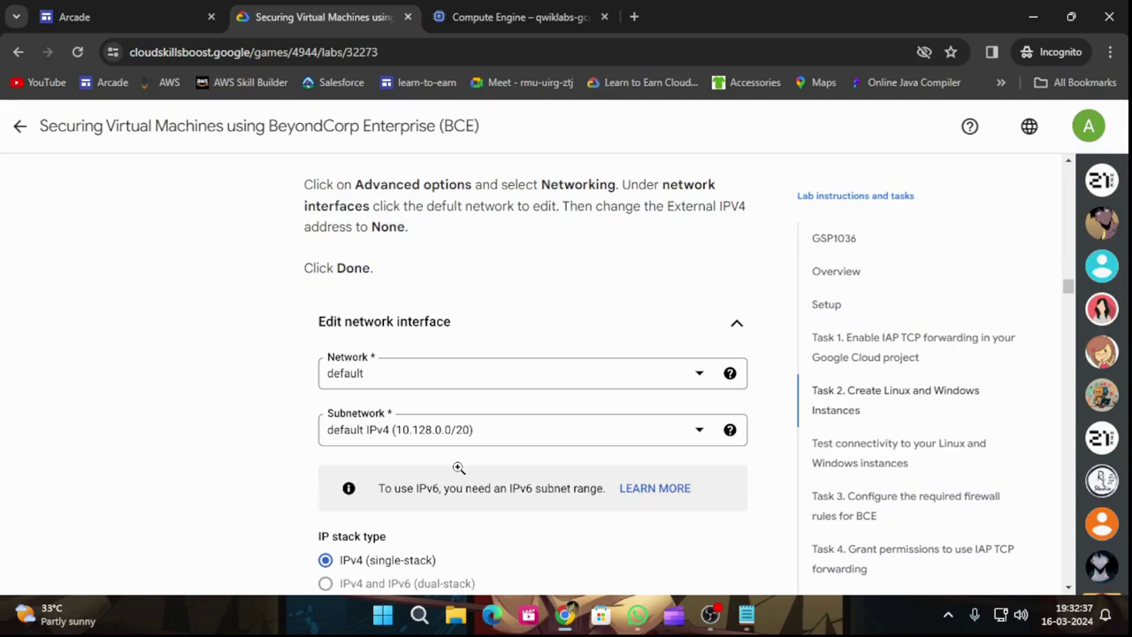
scroll(457, 473, down, 2)
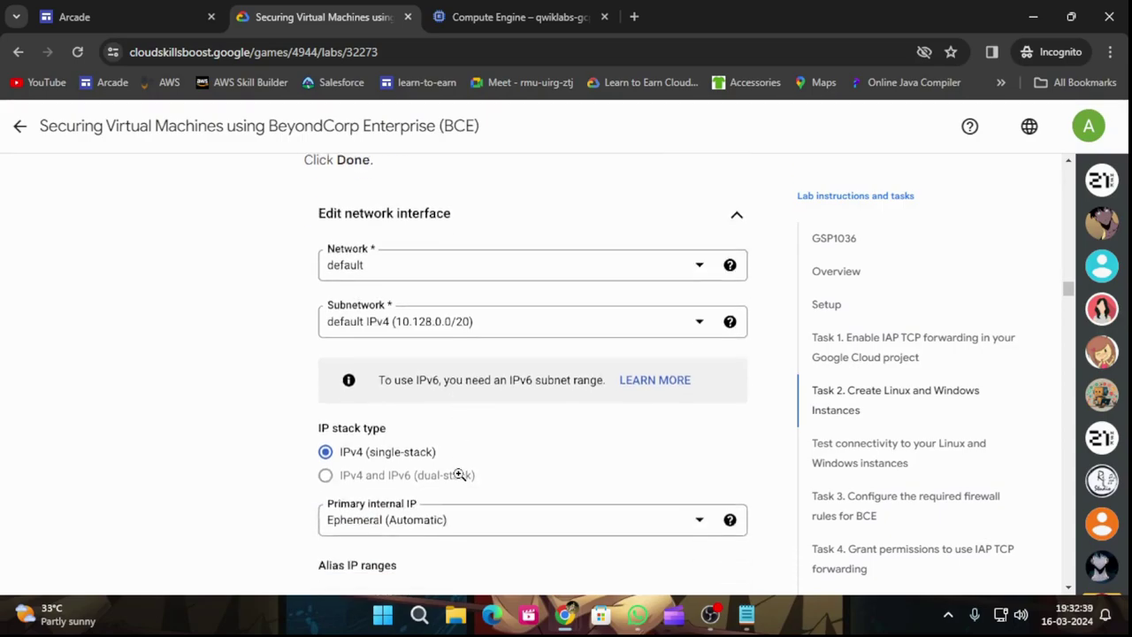
Step: Open the default network interface for editing in the new instance's advanced networking options
click(501, 11)
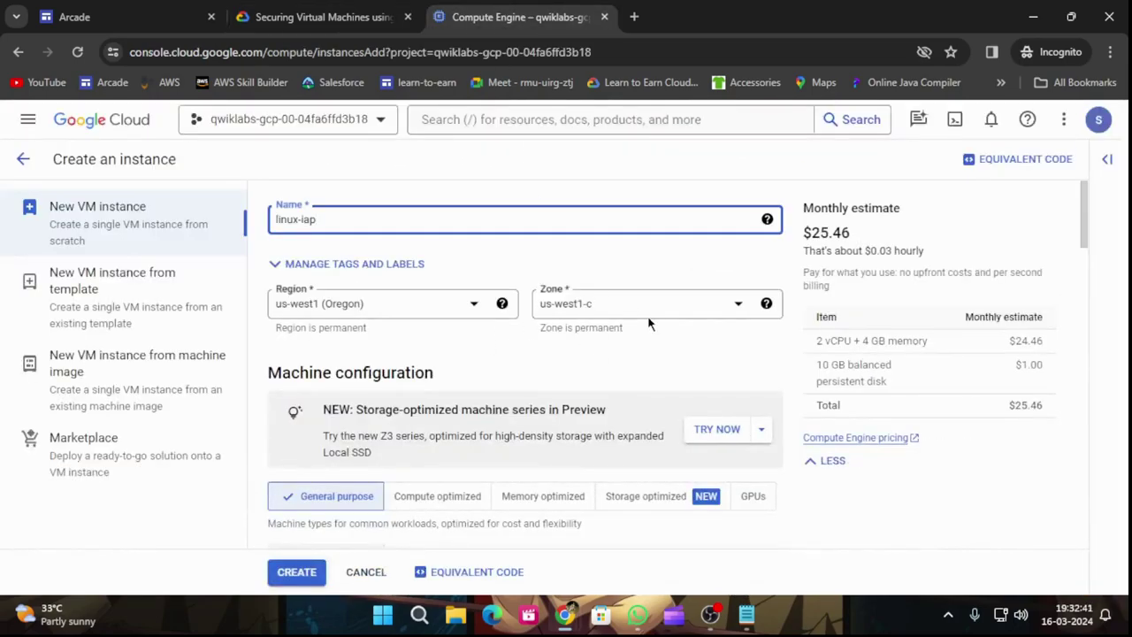
scroll(649, 319, down, 10)
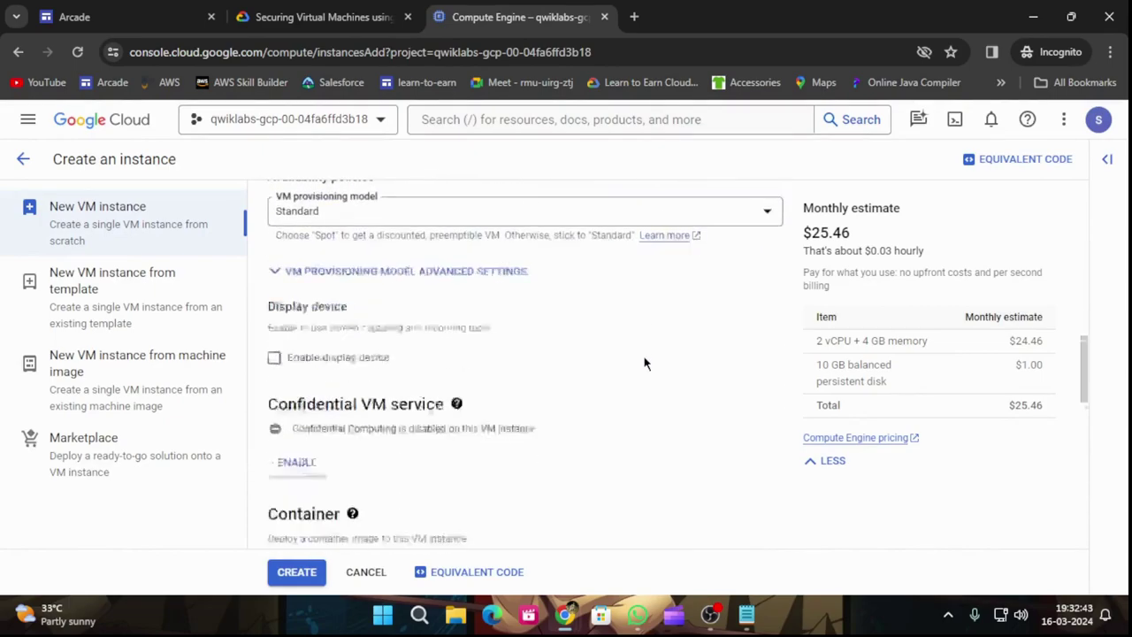
scroll(643, 362, down, 10)
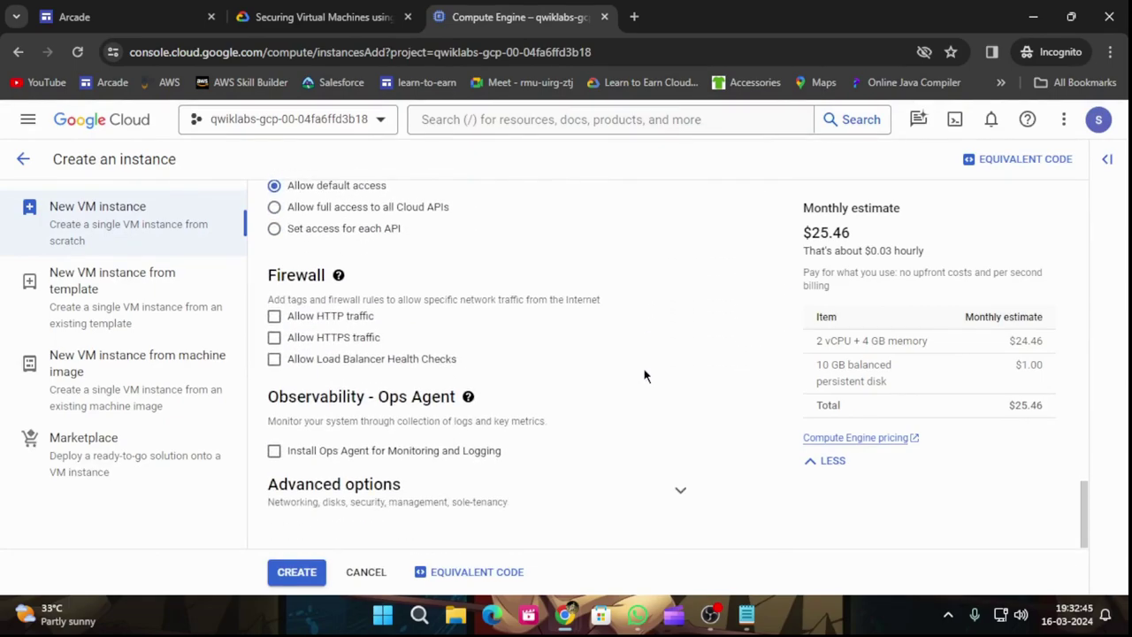
click(675, 494)
scroll(672, 455, down, 2)
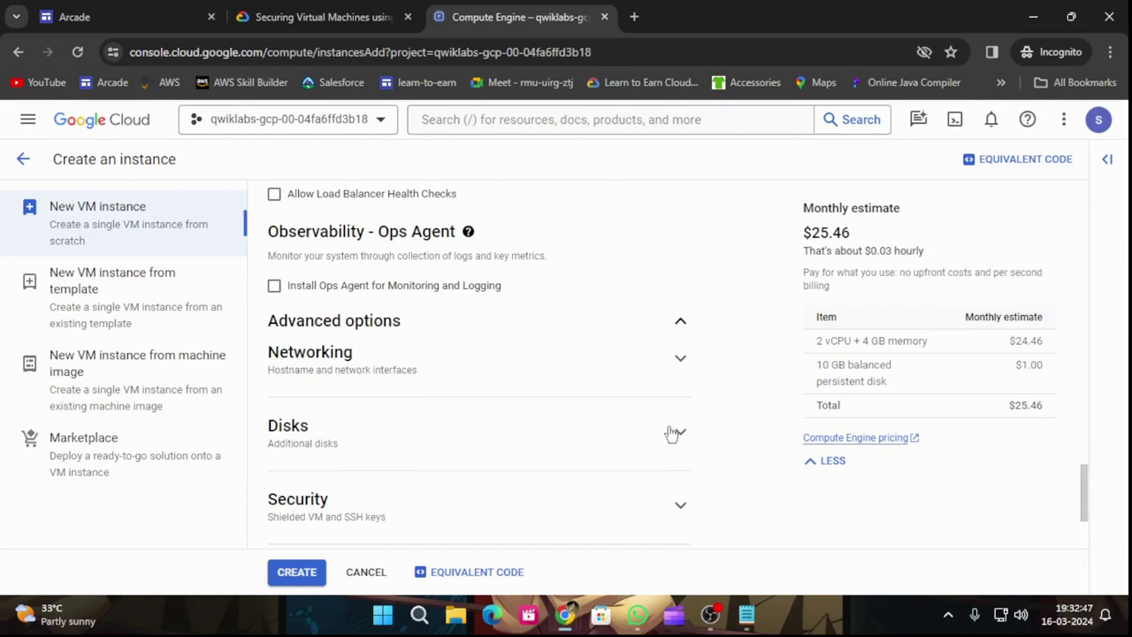
click(680, 360)
scroll(681, 393, down, 4)
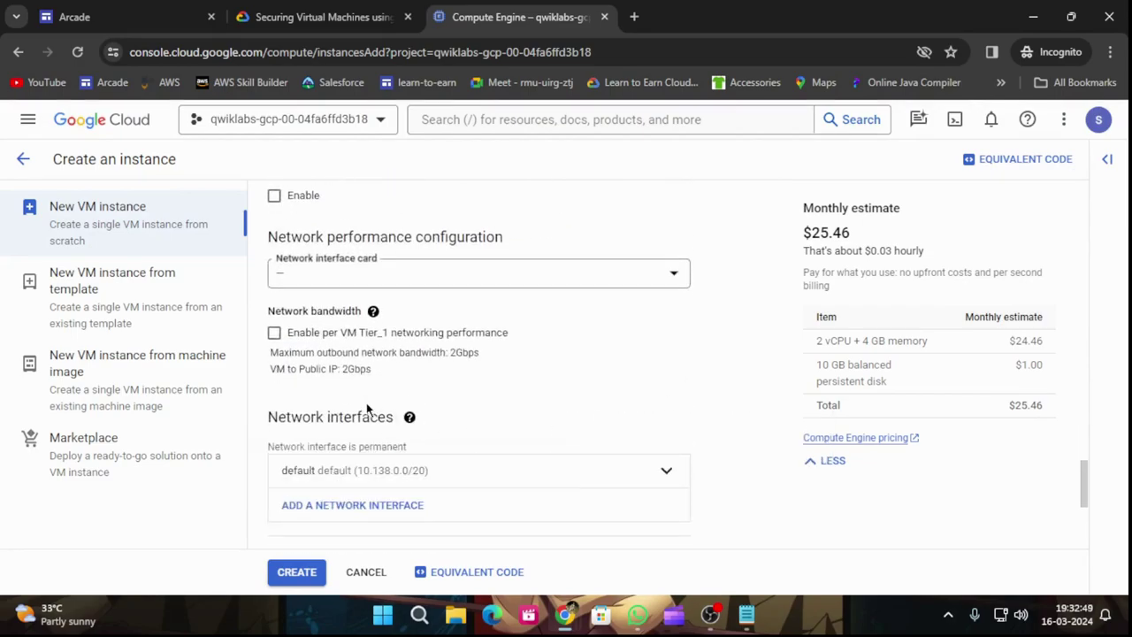
scroll(674, 325, down, 2)
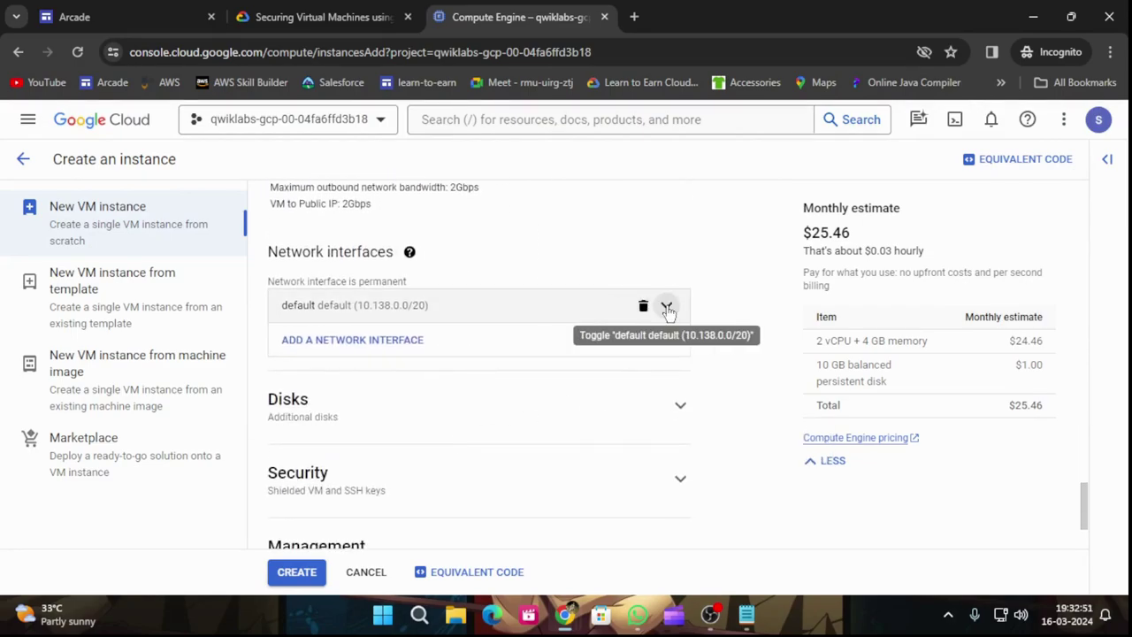
click(668, 307)
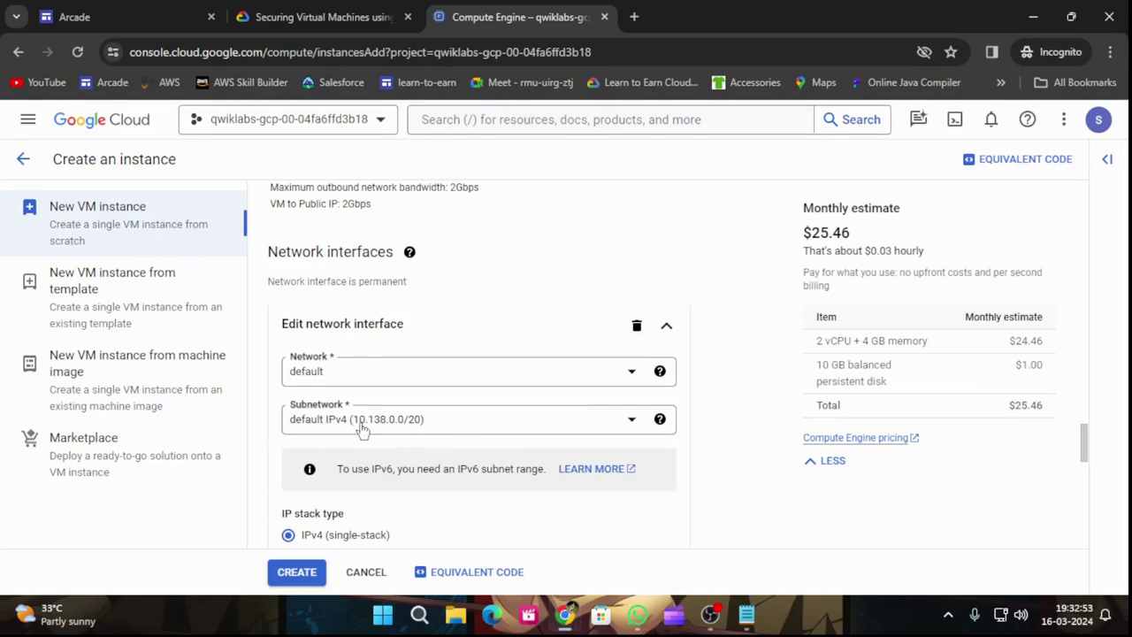
Step: Following the lab instructions, set the External IPv4 address of linux-iap's default network interface to None
click(332, 9)
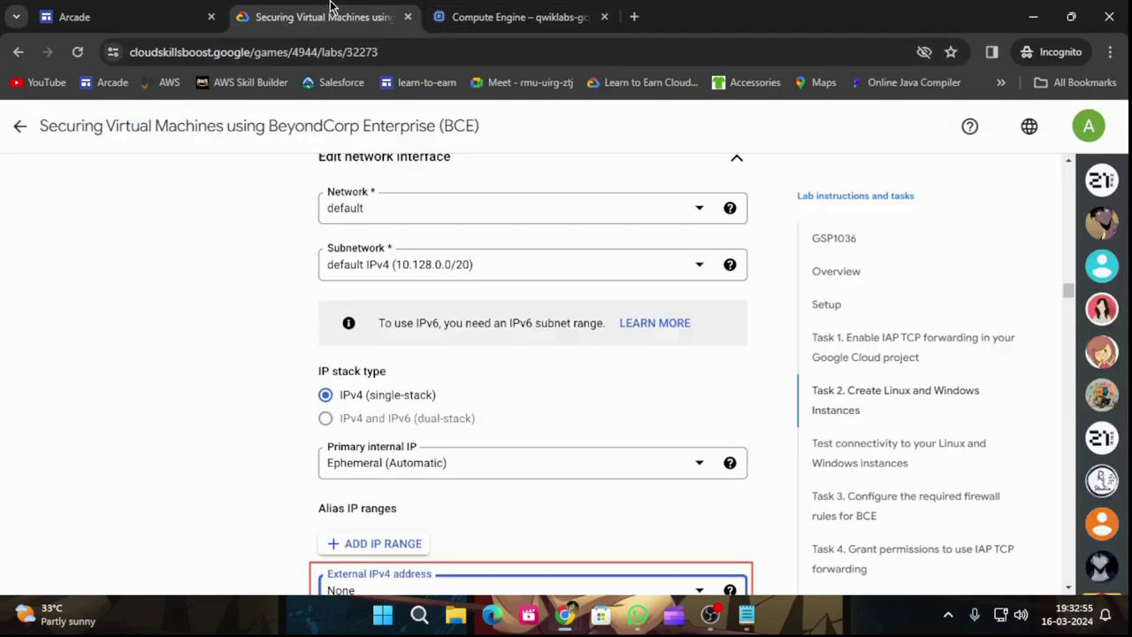
scroll(436, 278, down, 1)
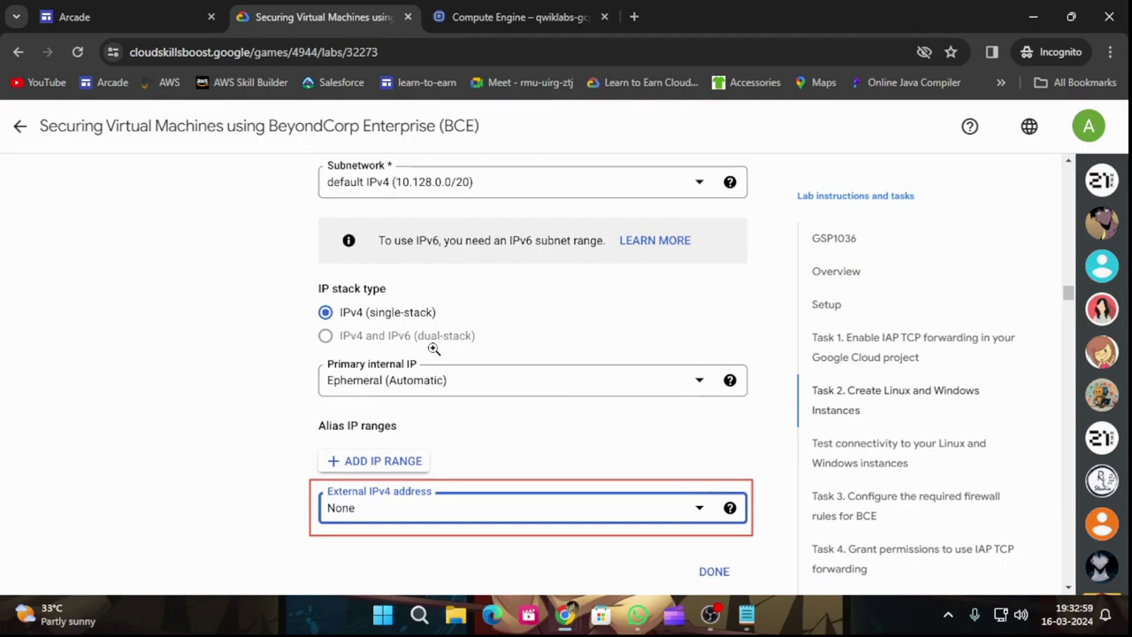
scroll(433, 349, down, 1)
click(491, 12)
scroll(433, 362, down, 2)
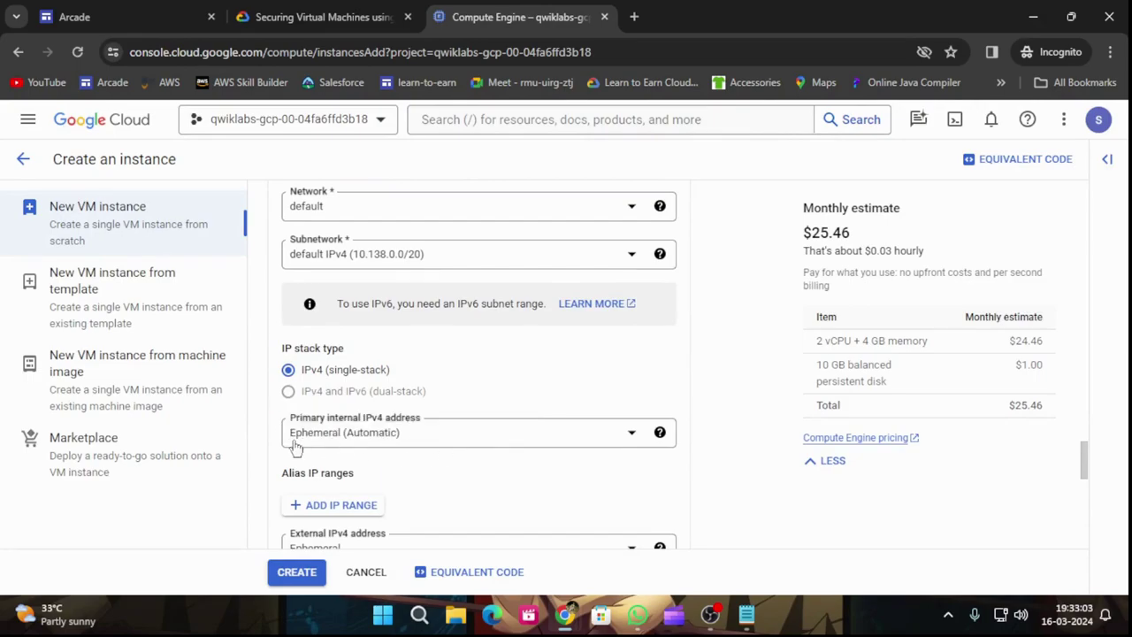
click(318, 17)
scroll(521, 384, down, 2)
scroll(520, 384, up, 1)
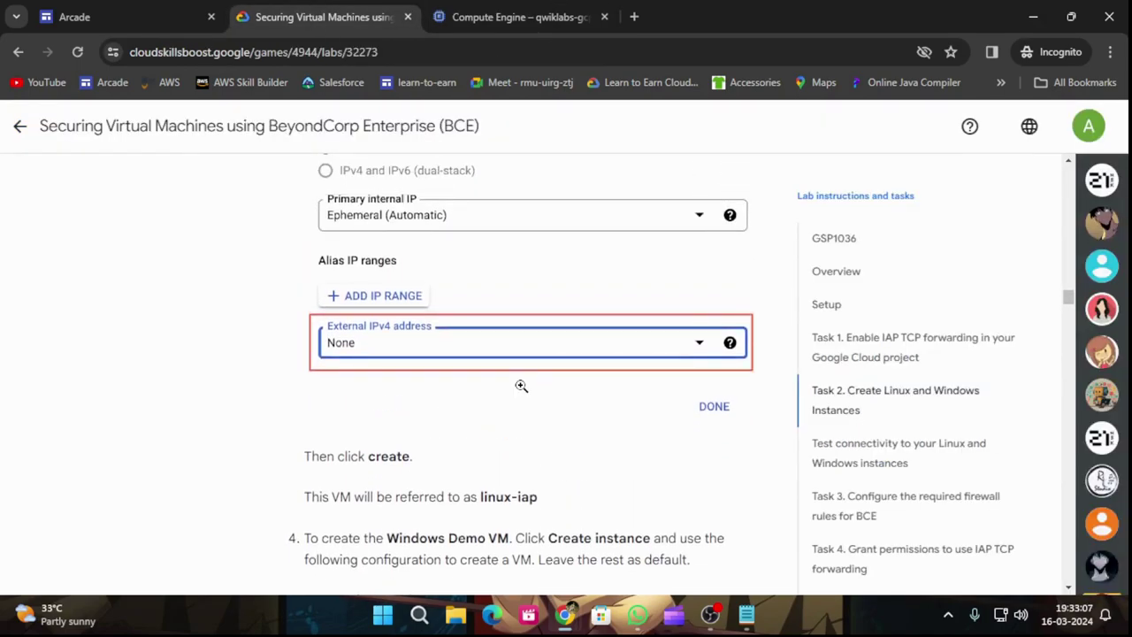
click(491, 17)
scroll(501, 403, down, 1)
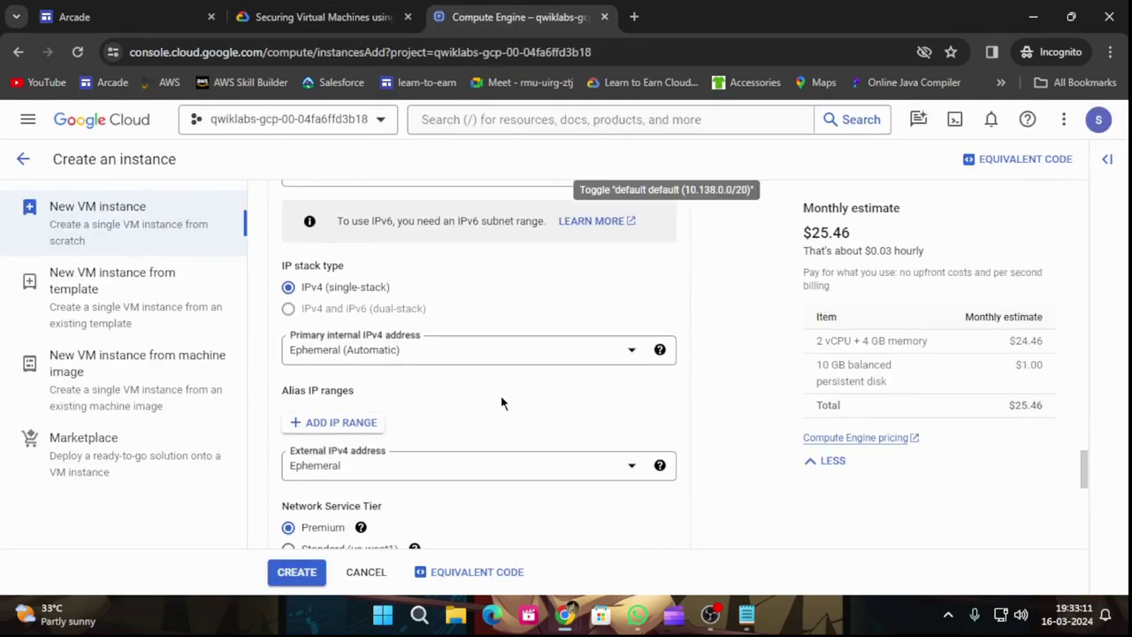
click(449, 470)
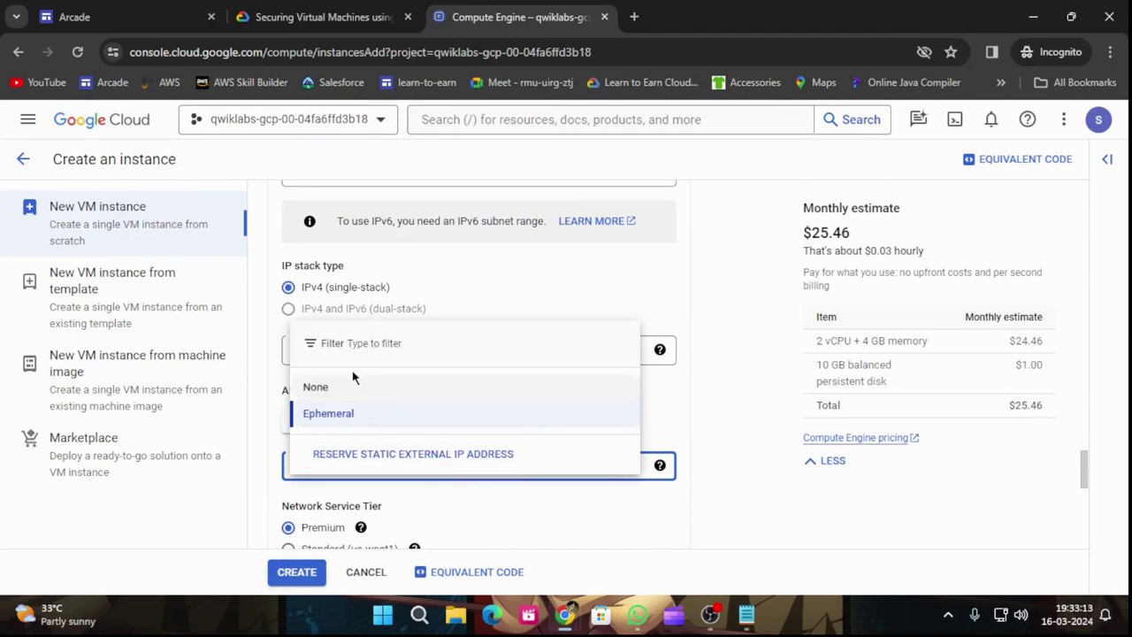
click(324, 388)
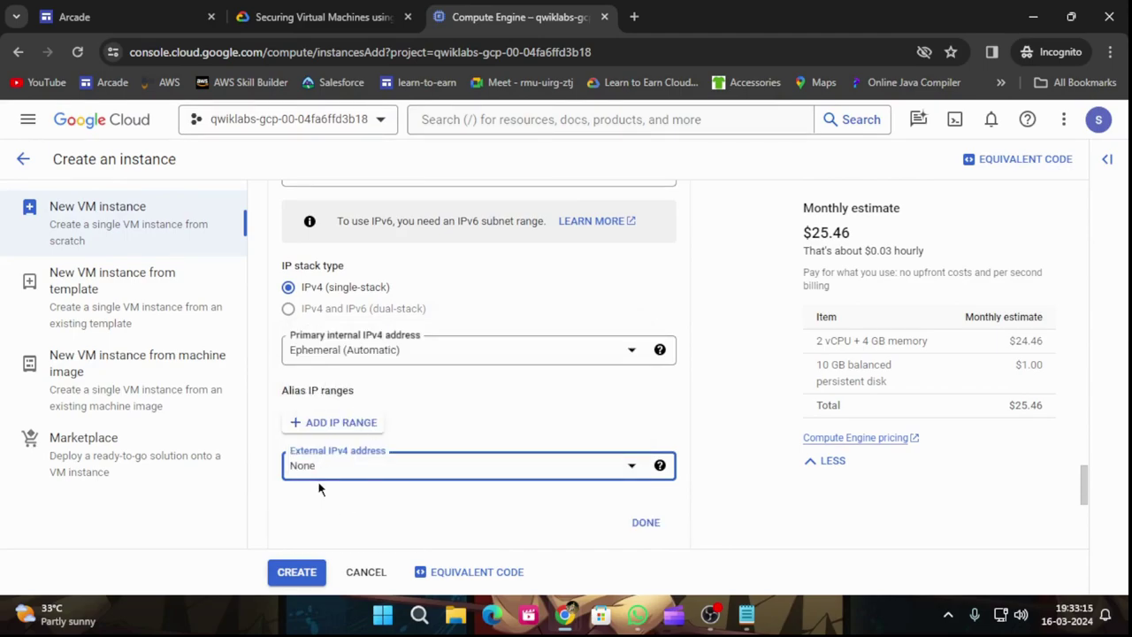
Step: Check the remaining lab instructions for the Linux VM and create the linux-iap instance
click(323, 17)
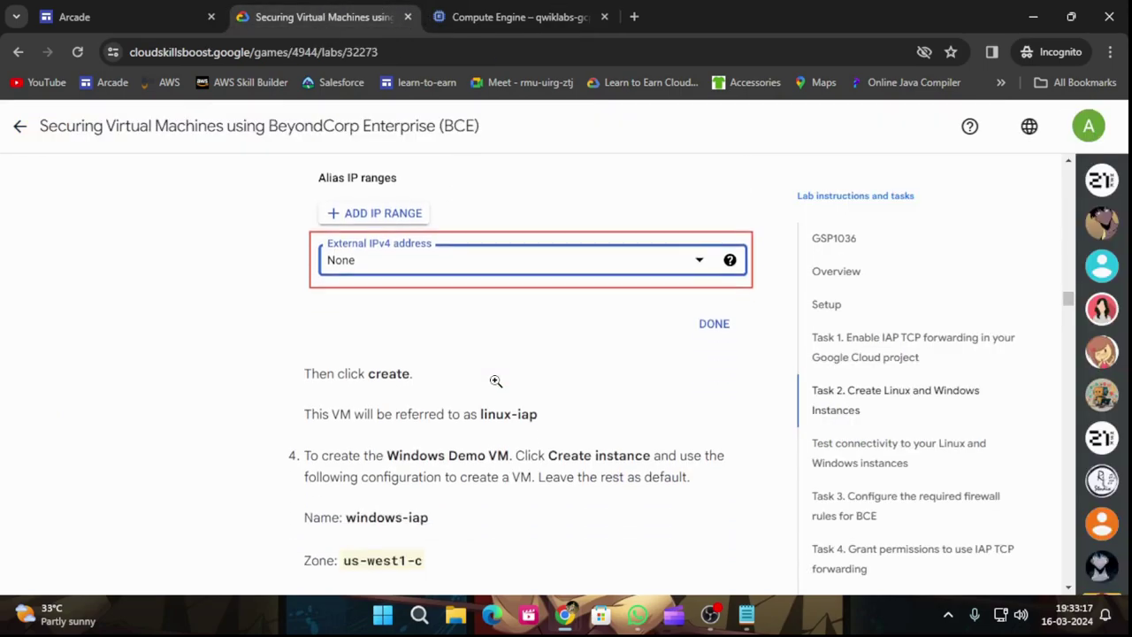
scroll(495, 381, down, 2)
click(530, 26)
scroll(475, 419, down, 2)
click(307, 8)
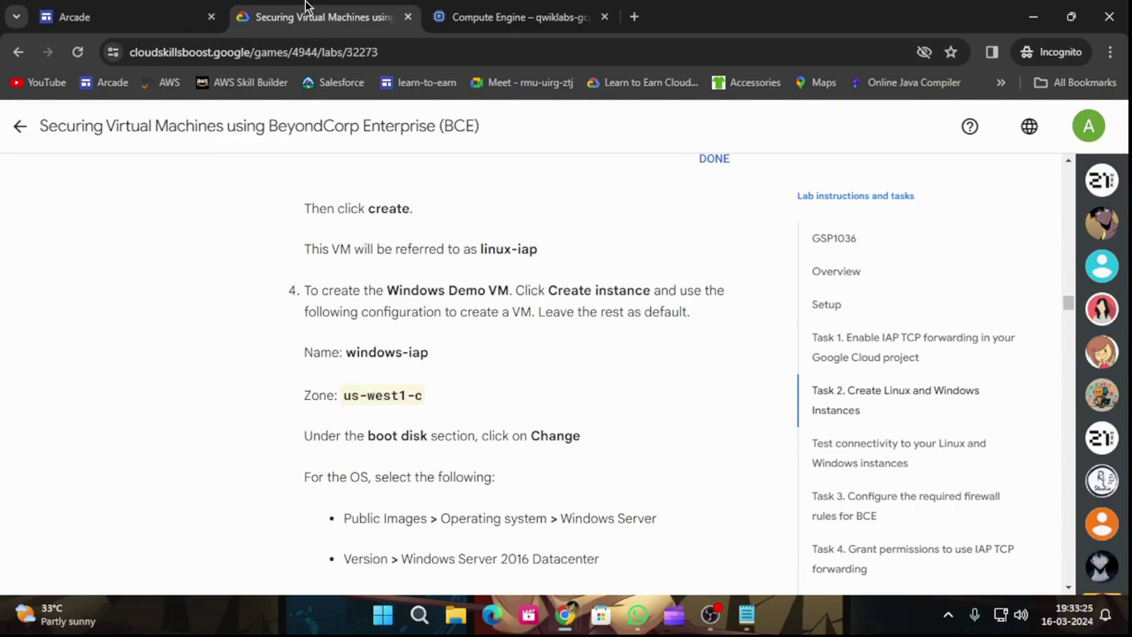
click(512, 8)
scroll(581, 441, down, 3)
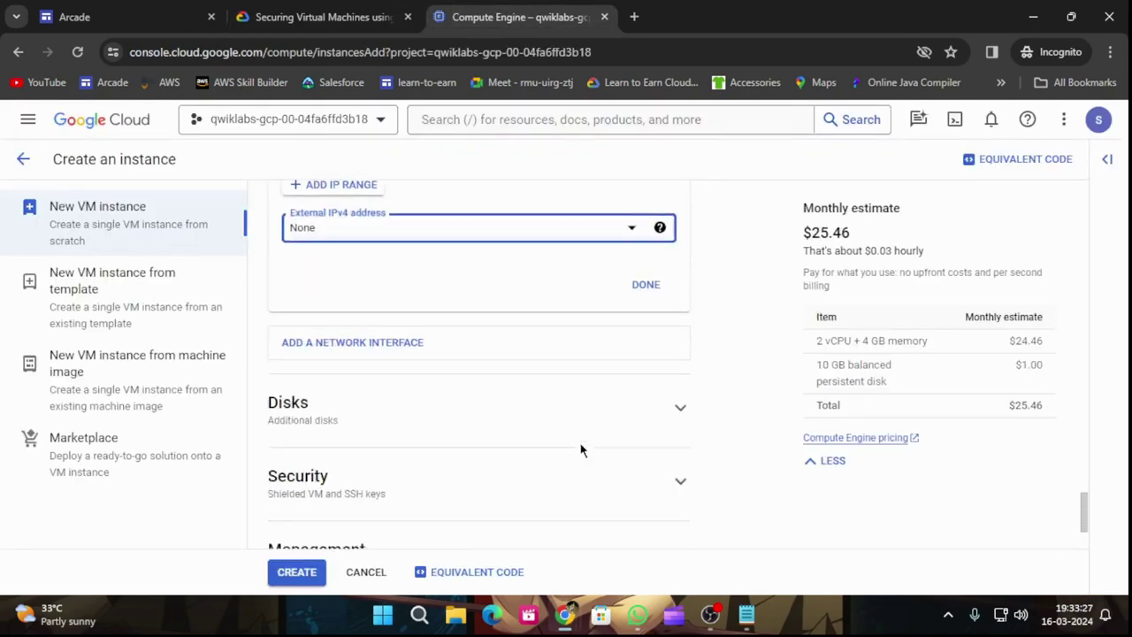
click(301, 572)
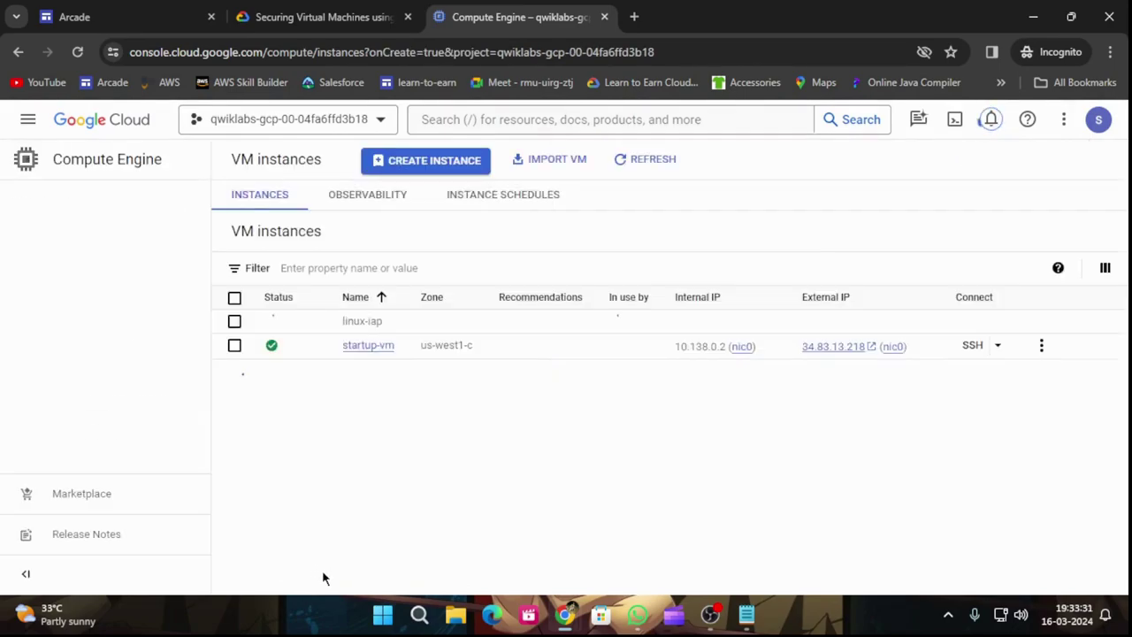
Step: Copy the Windows Demo VM's name from the lab instructions and start a new VM instance named windows-iap
click(336, 8)
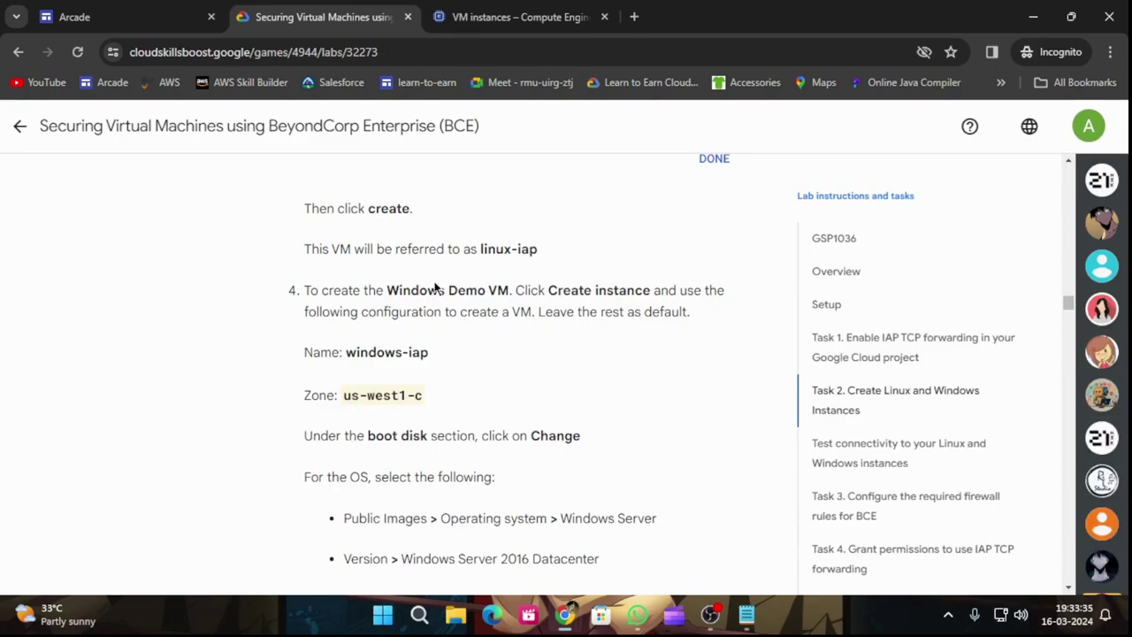
drag(344, 352, 475, 336)
key(ctrl+c)
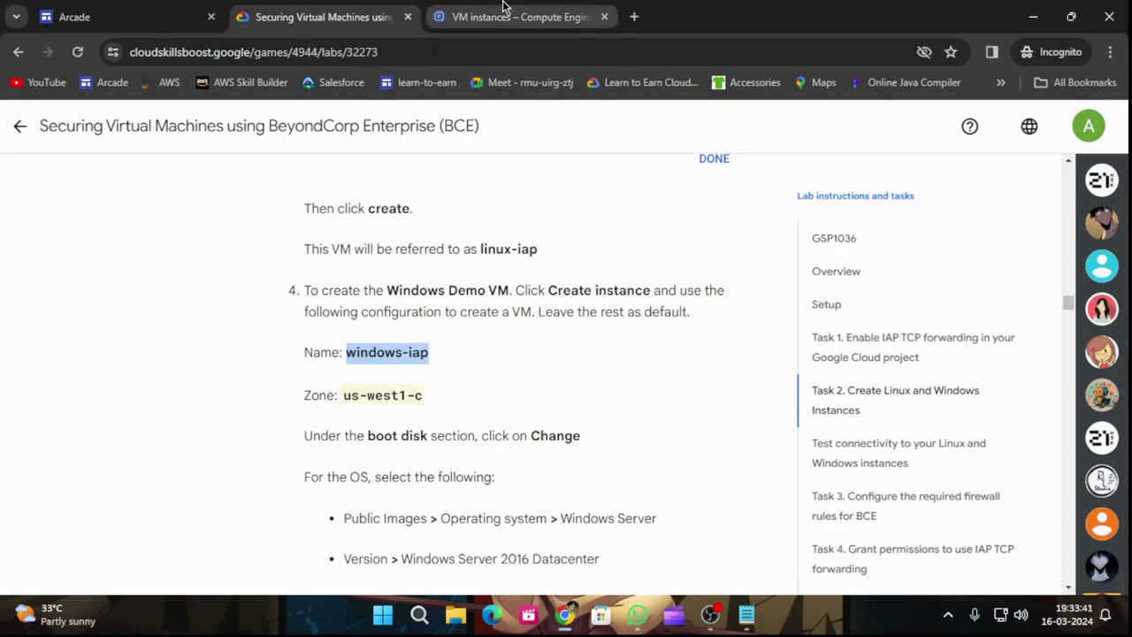
click(512, 17)
click(434, 162)
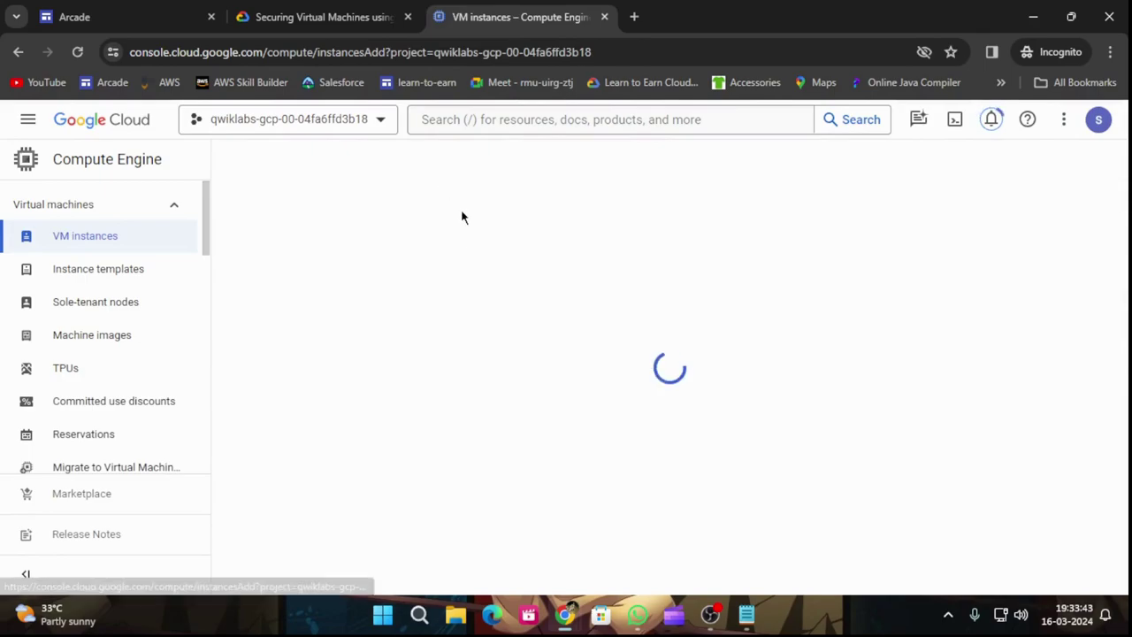
double_click(389, 221)
key(ctrl+a)
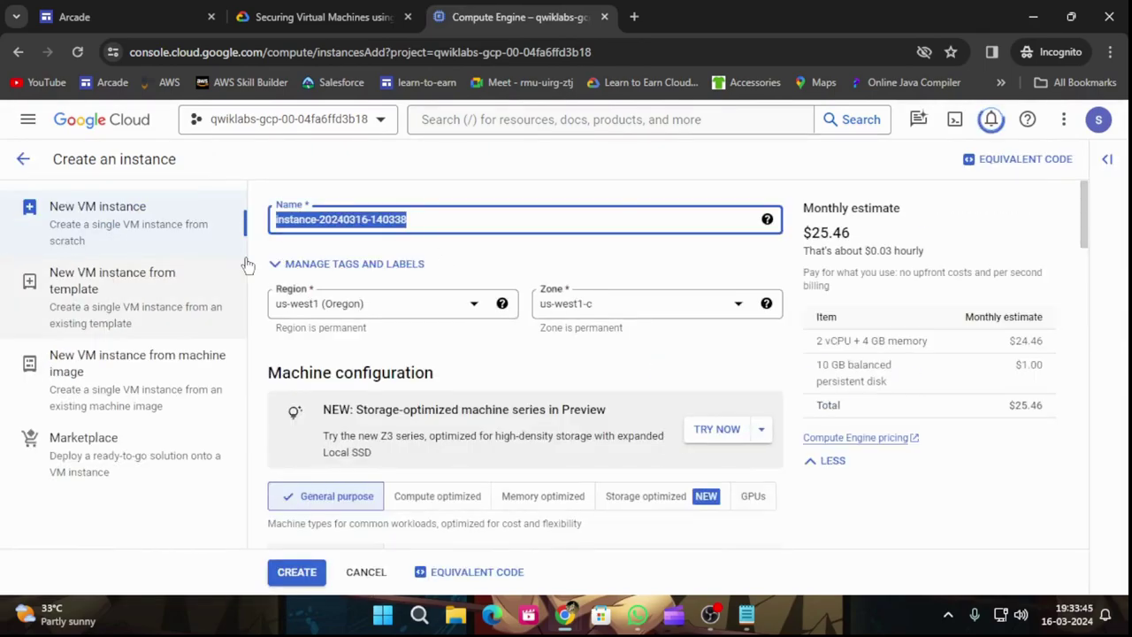
key(ctrl+v)
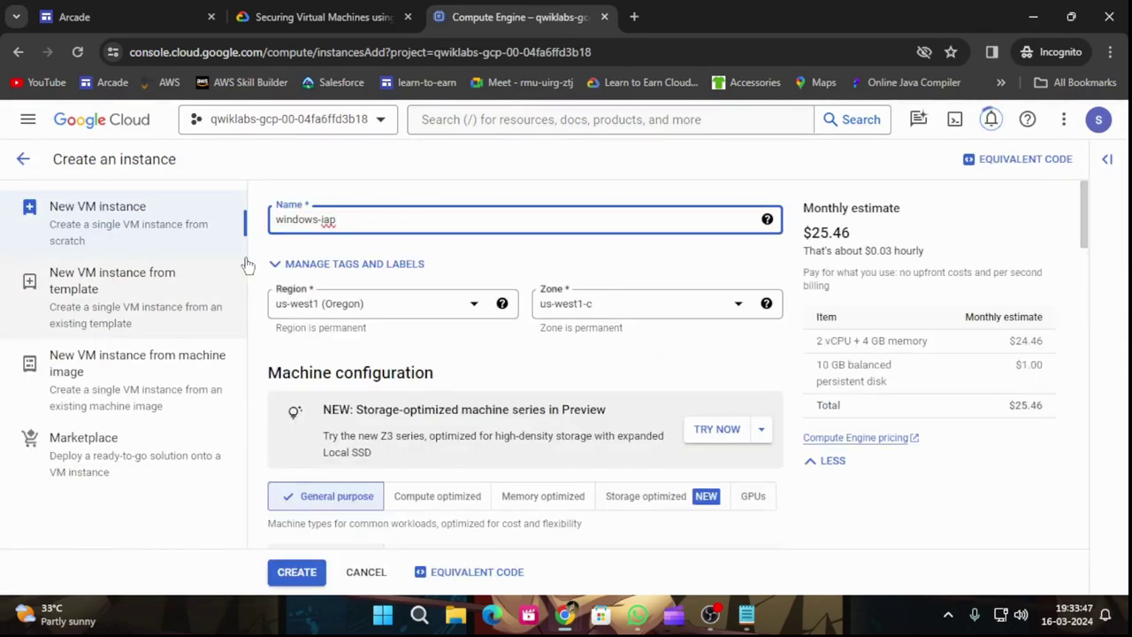
Step: Read the zone and boot disk requirements for the Windows Demo VM and open the new instance's boot disk settings
click(323, 17)
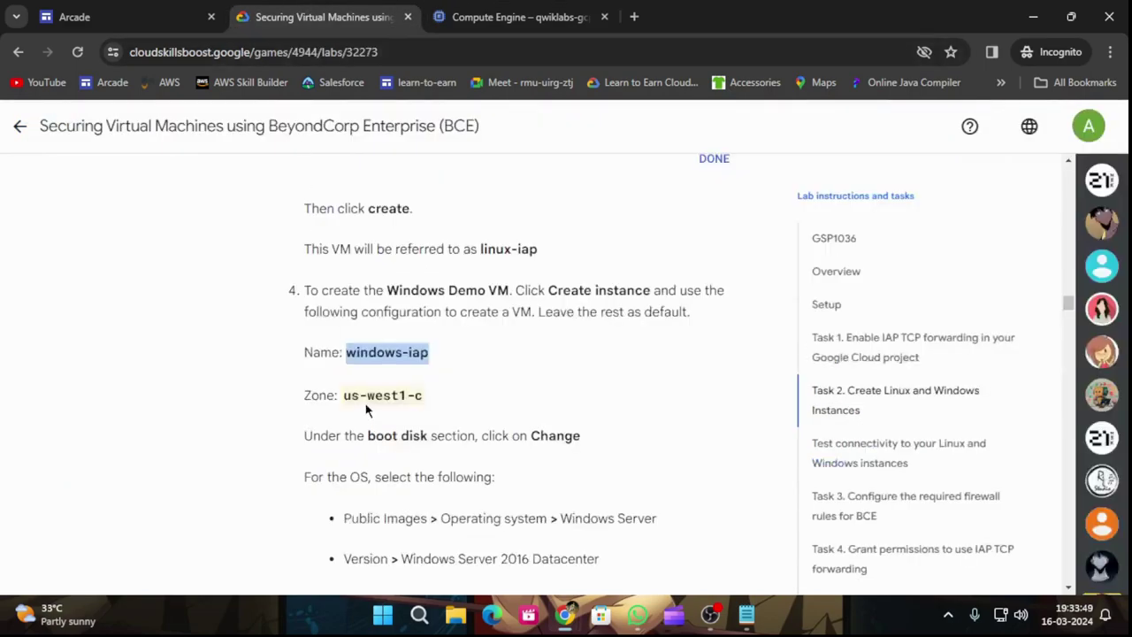
scroll(367, 407, down, 1)
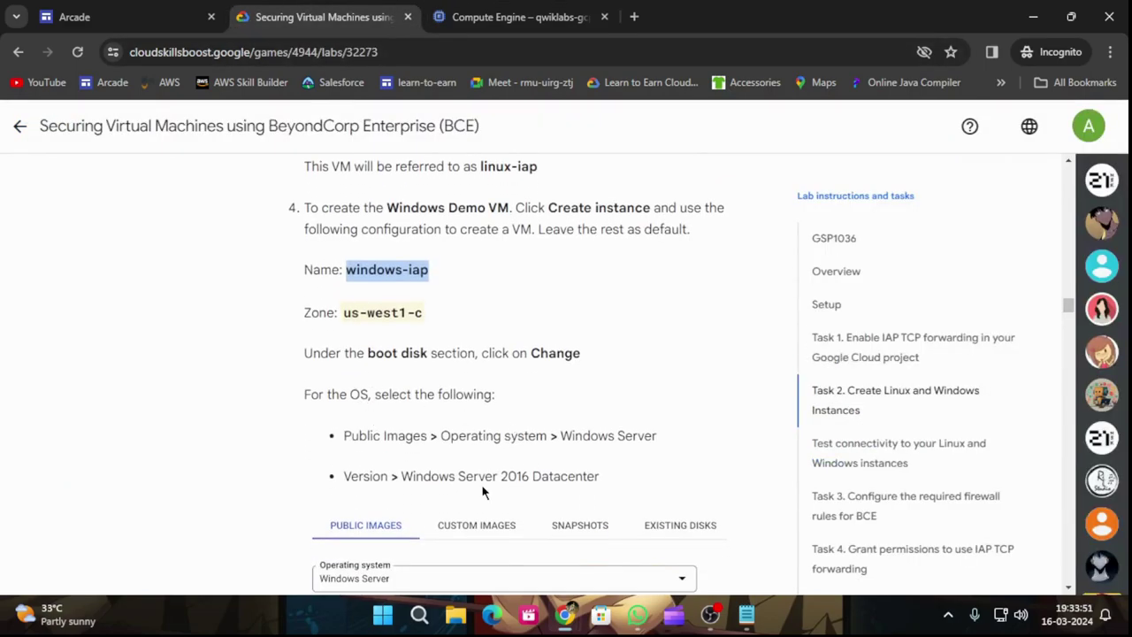
scroll(478, 493, down, 1)
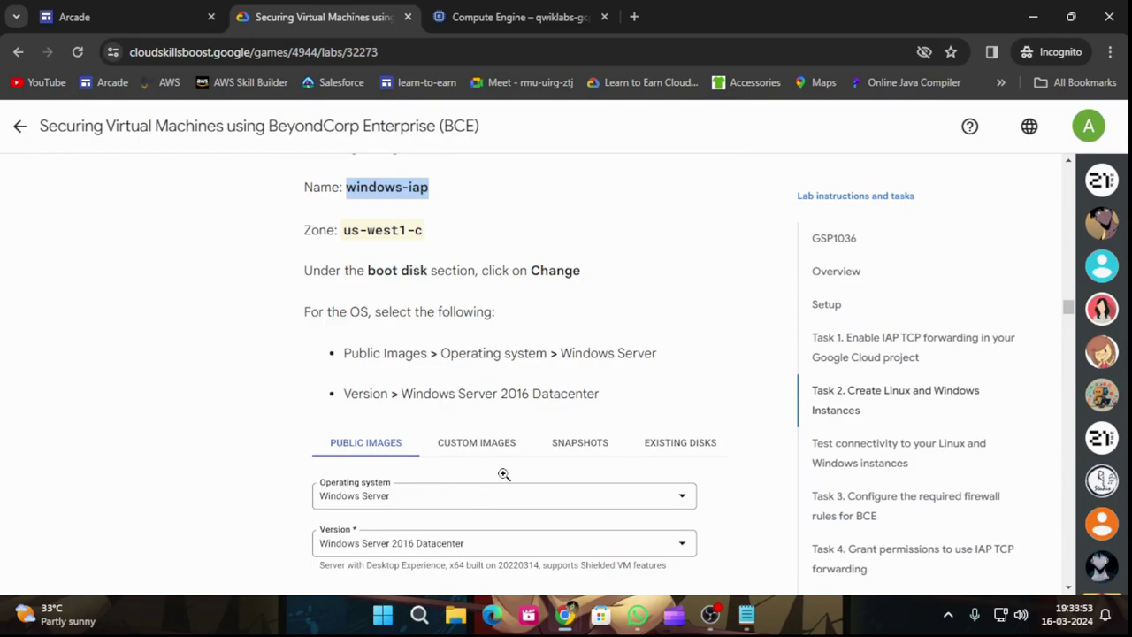
key(ctrl+Tab)
scroll(463, 356, down, 6)
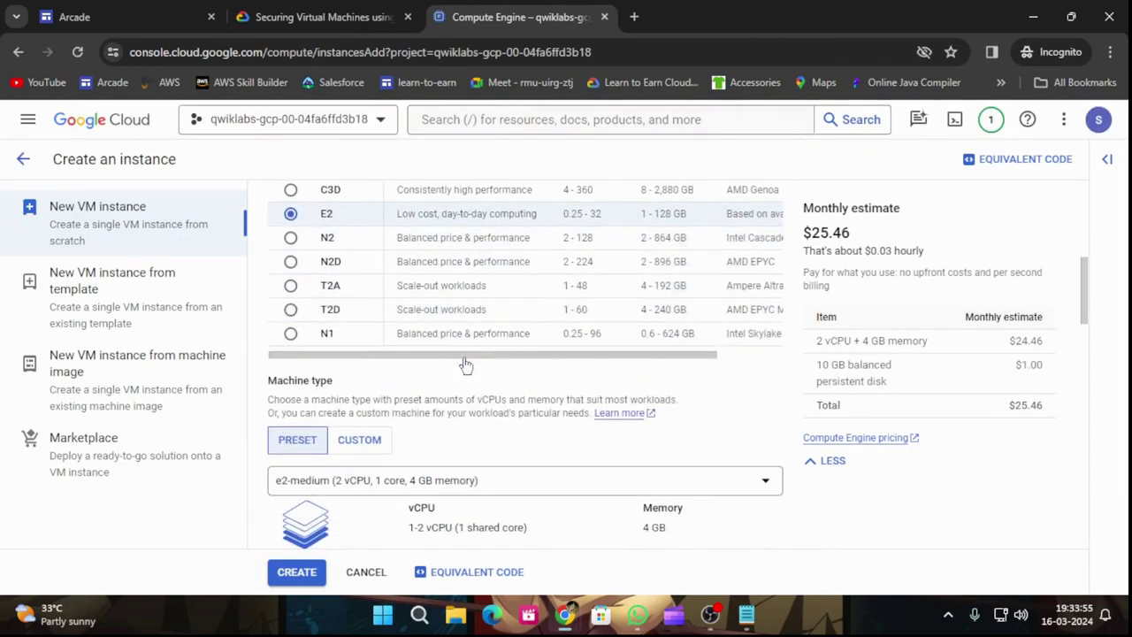
scroll(466, 367, down, 3)
scroll(466, 367, down, 4)
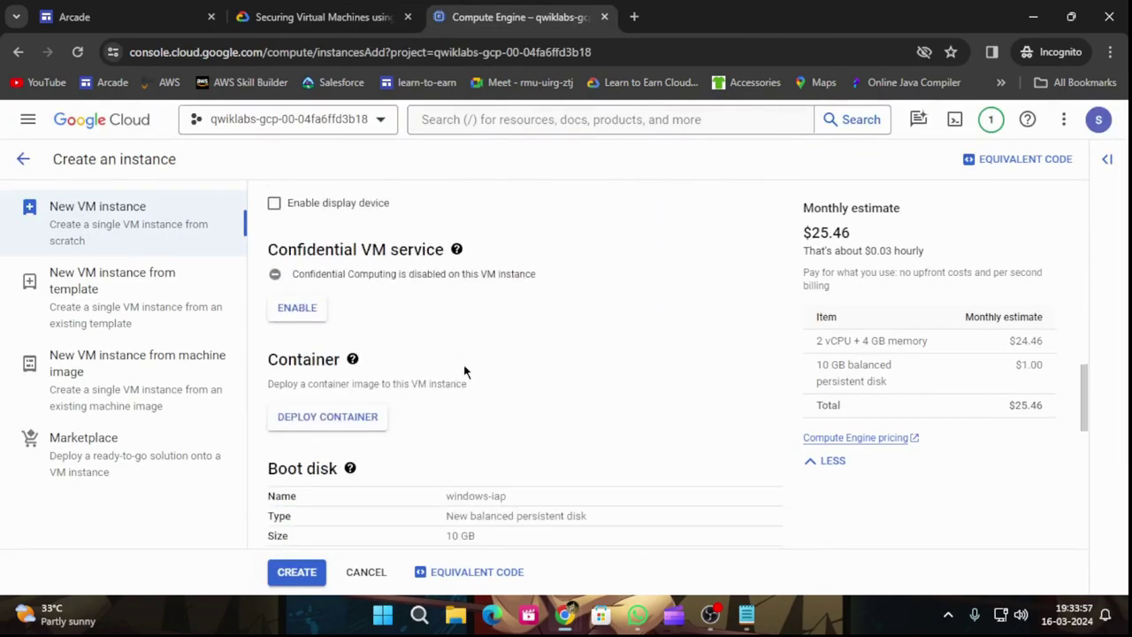
click(285, 455)
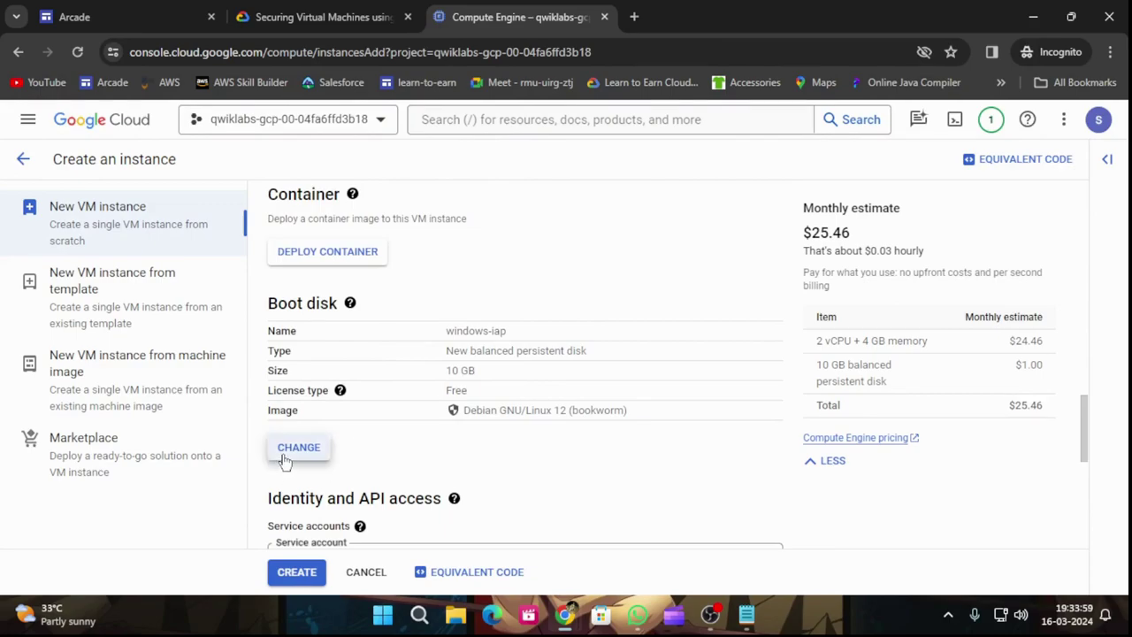
Step: Set the boot disk's operating system to Windows Server and its version to Windows Server 2016 Datacenter, as the lab instructions require
click(354, 9)
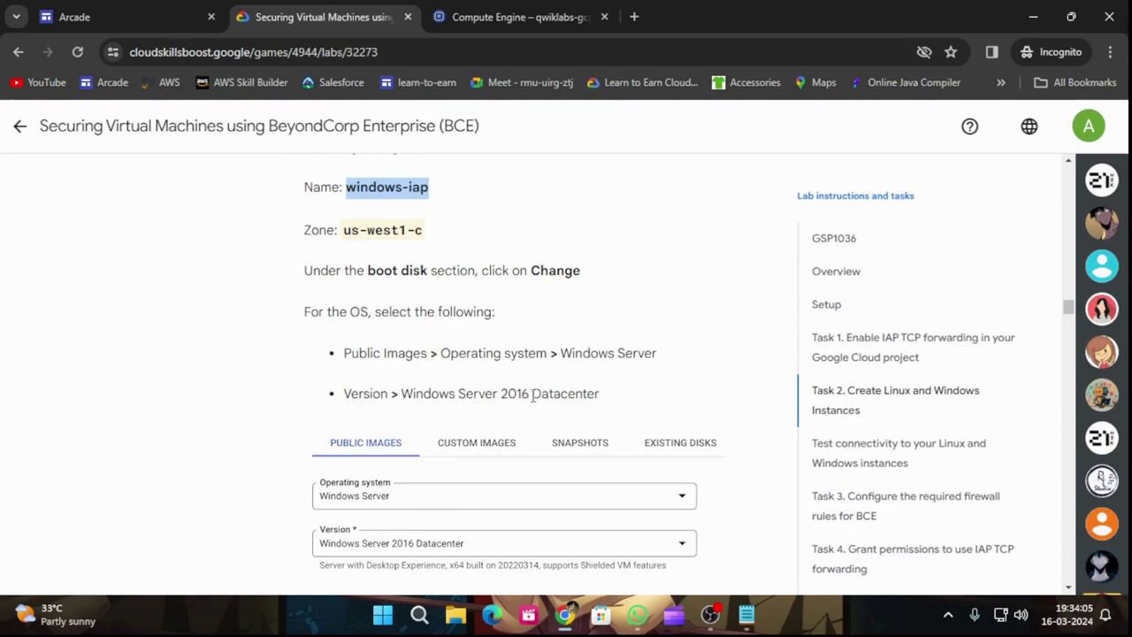
click(475, 7)
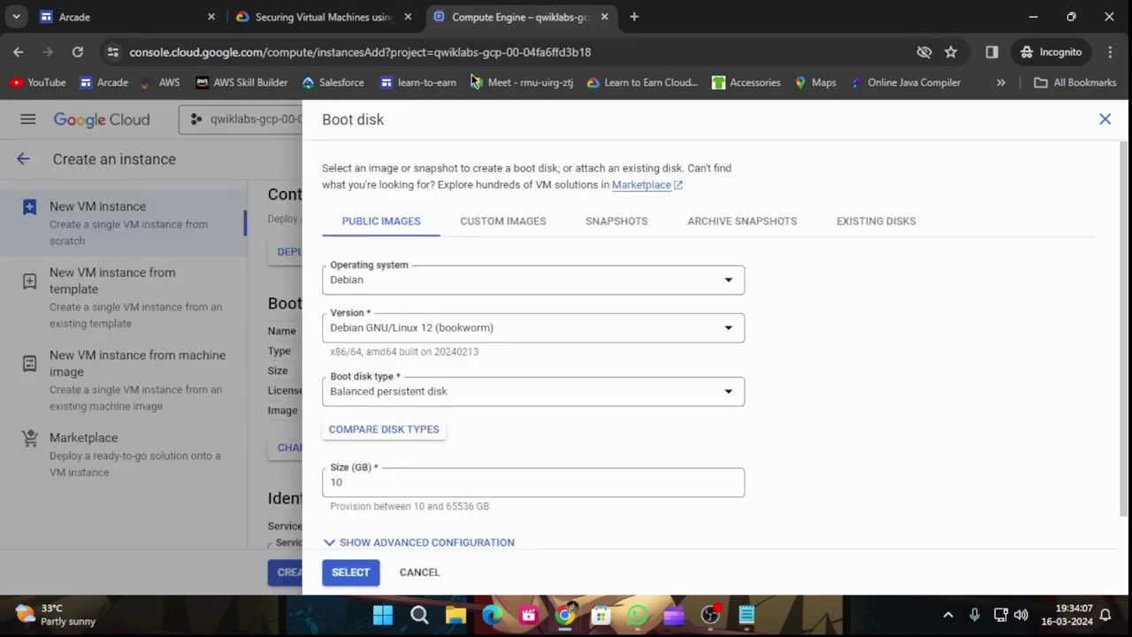
click(494, 277)
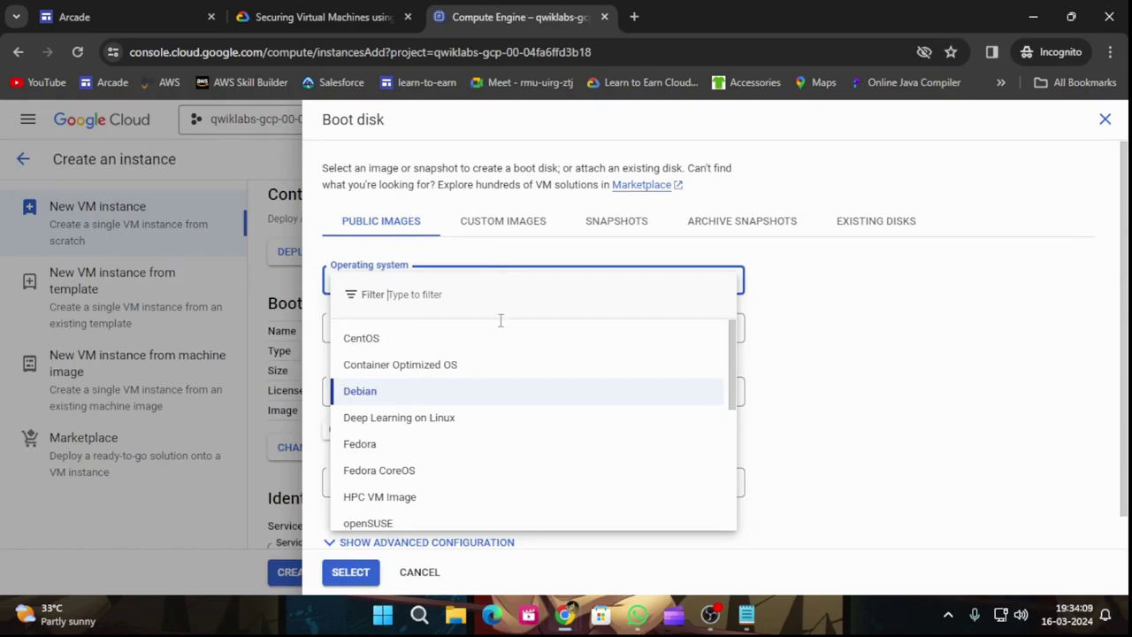
scroll(513, 371, down, 3)
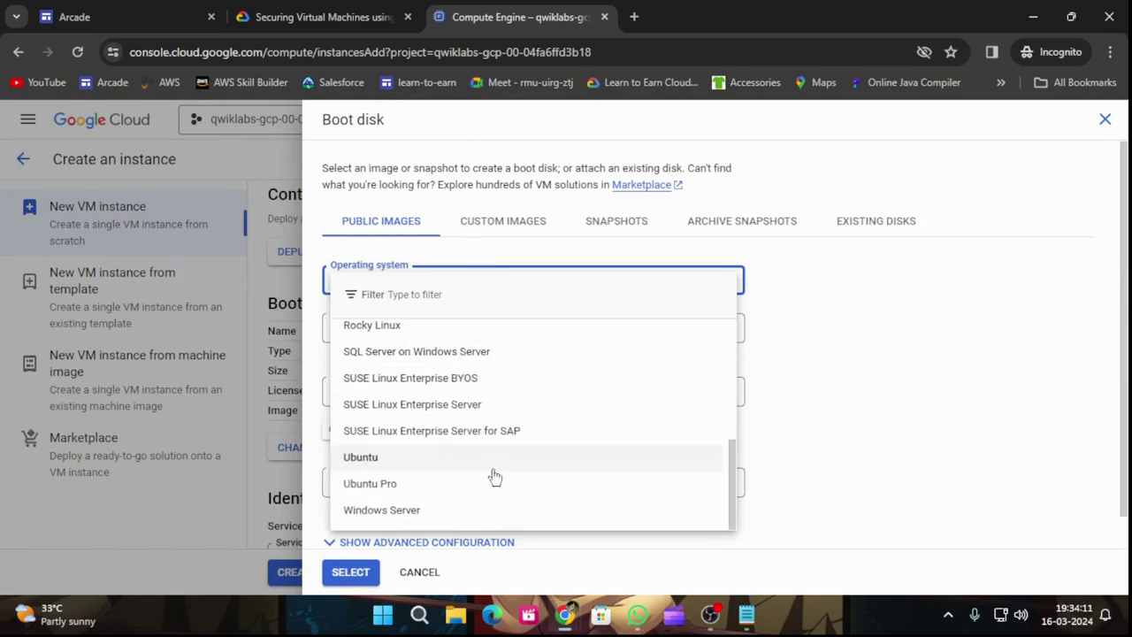
click(386, 515)
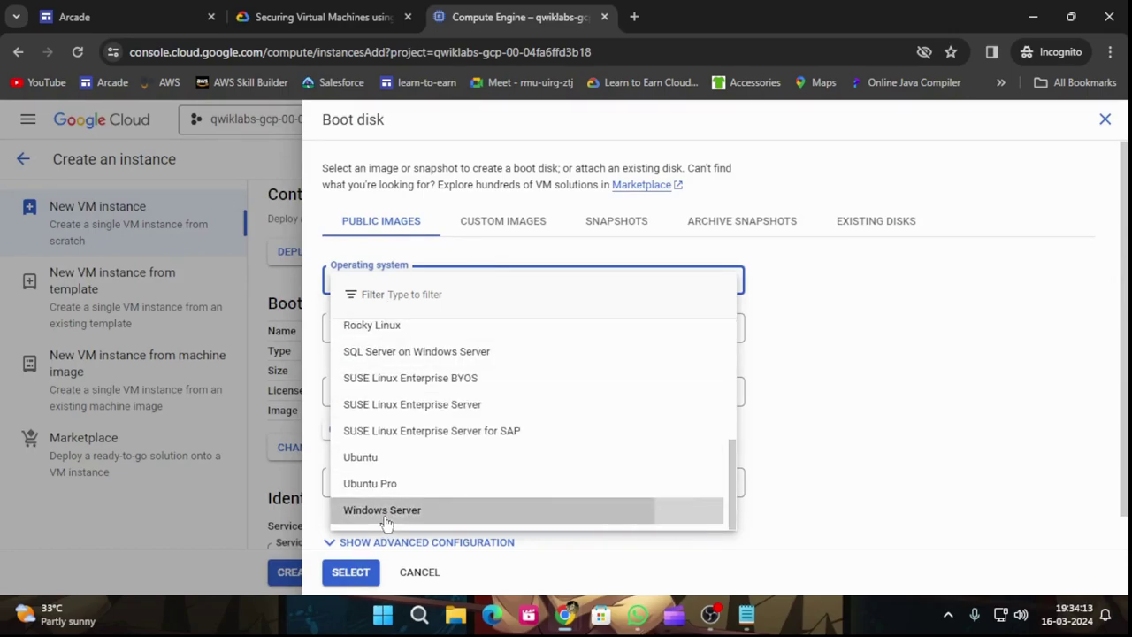
click(314, 9)
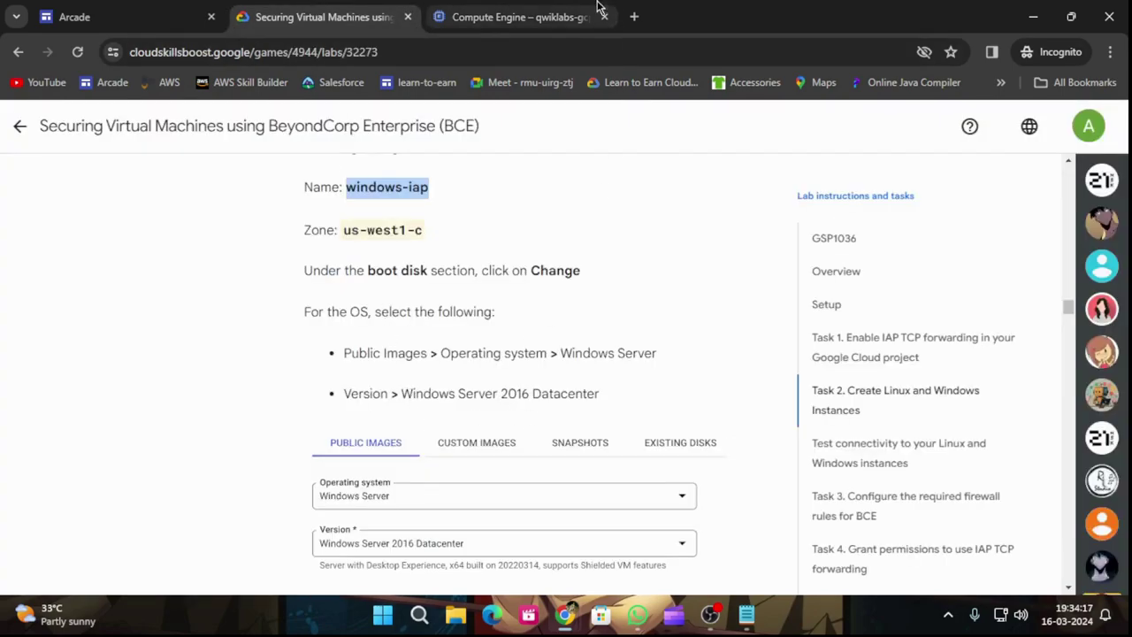
click(543, 13)
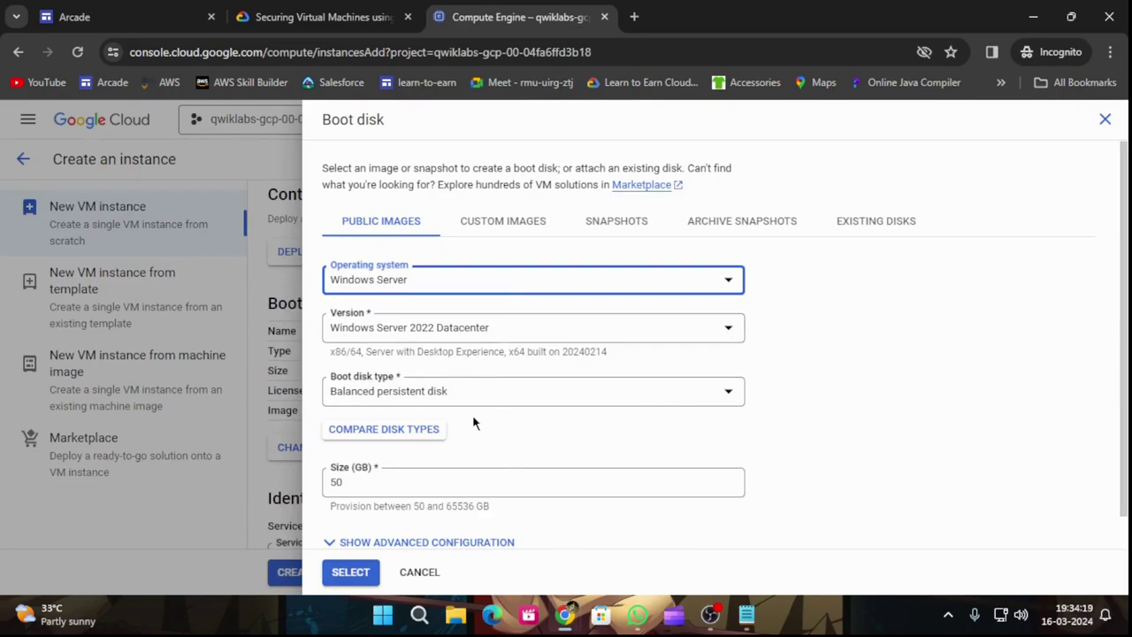
click(425, 334)
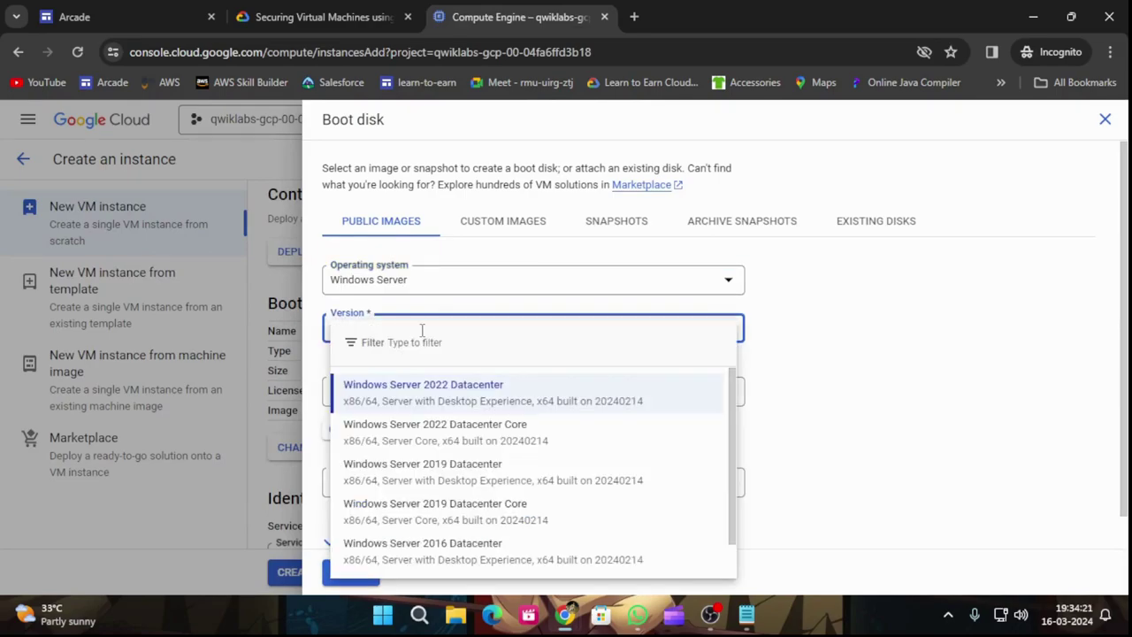
click(444, 548)
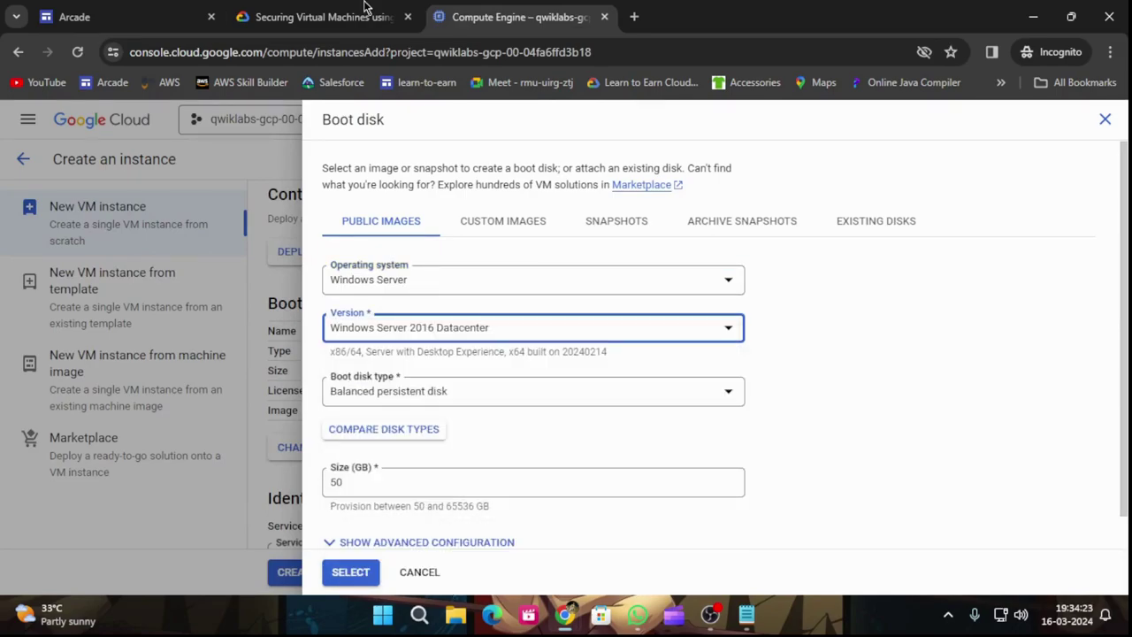
Step: Apply the boot disk selection to windows-iap and check the lab instructions for the networking settings it needs
click(325, 16)
scroll(646, 477, down, 2)
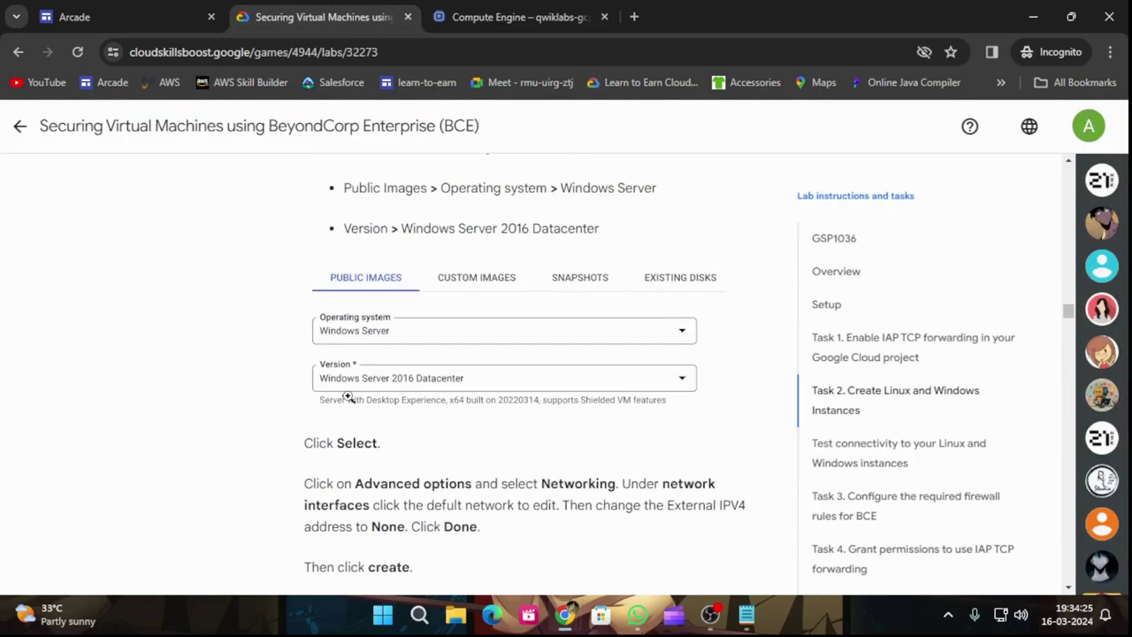
scroll(350, 397, down, 2)
click(547, 16)
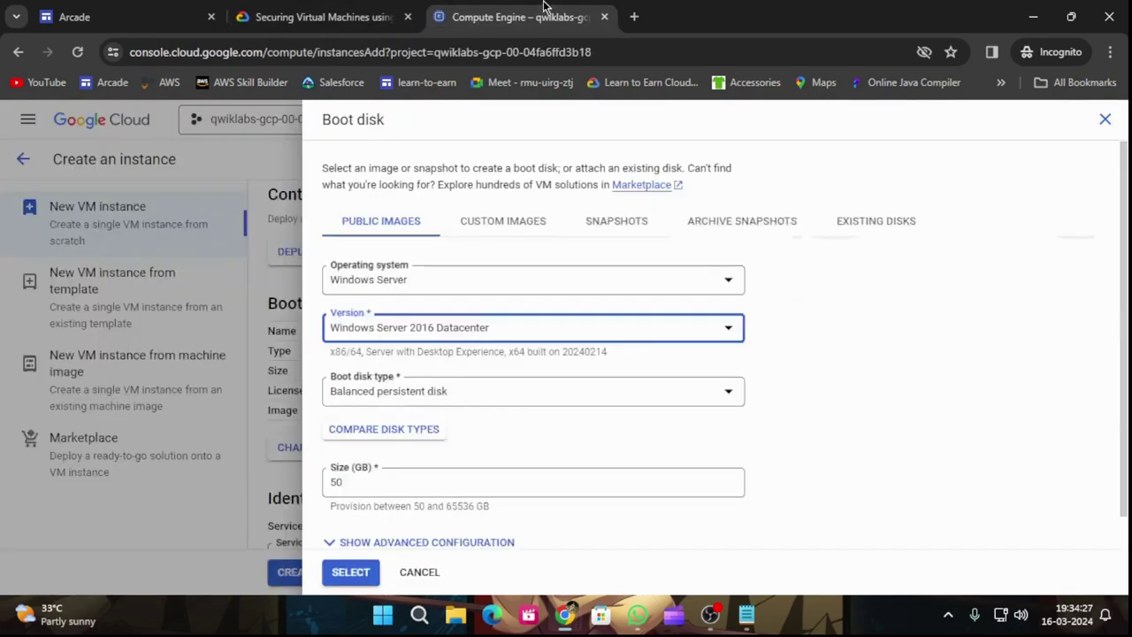
click(362, 573)
click(282, 14)
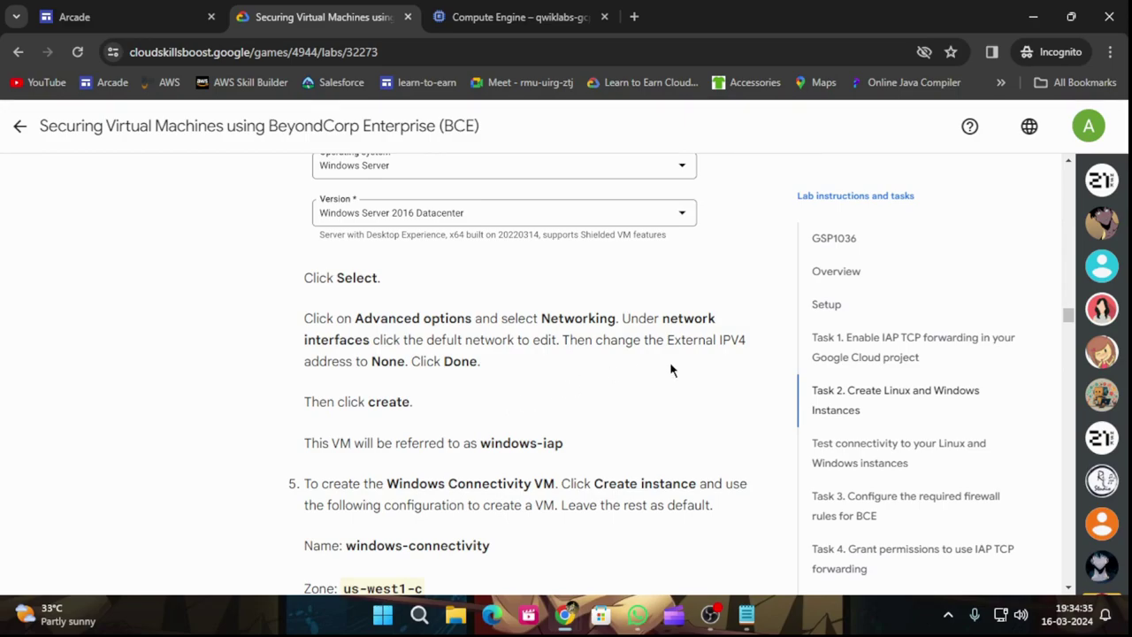
click(534, 9)
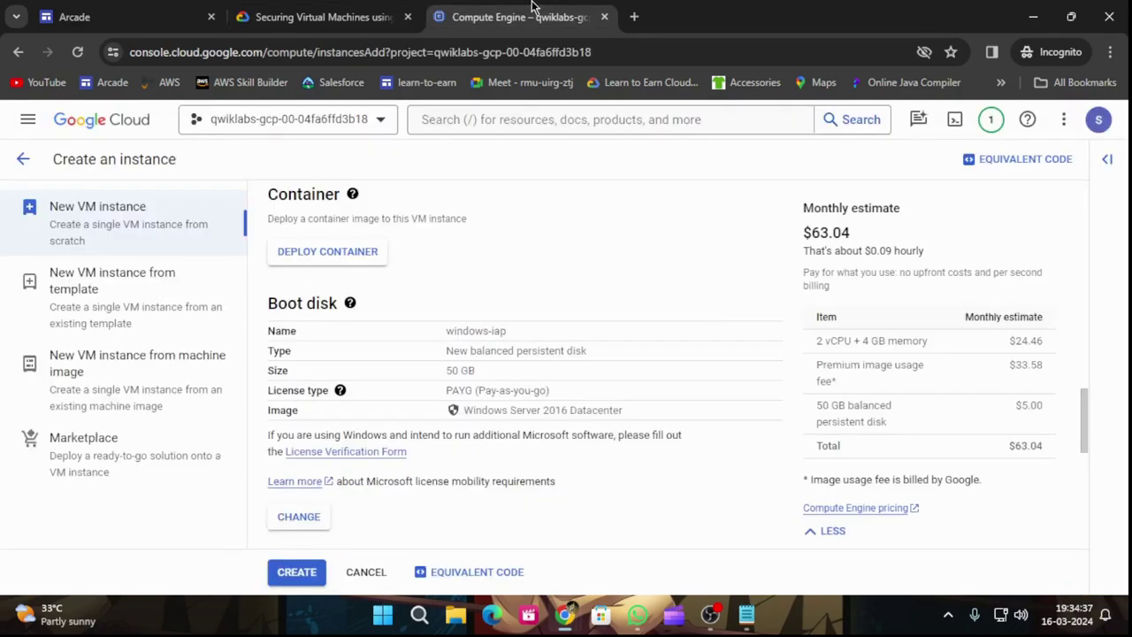
Step: Edit the default network interface of windows-iap in its advanced networking settings and set the external IPv4 address to None
scroll(482, 442, down, 2)
scroll(481, 473, up, 2)
scroll(480, 481, down, 6)
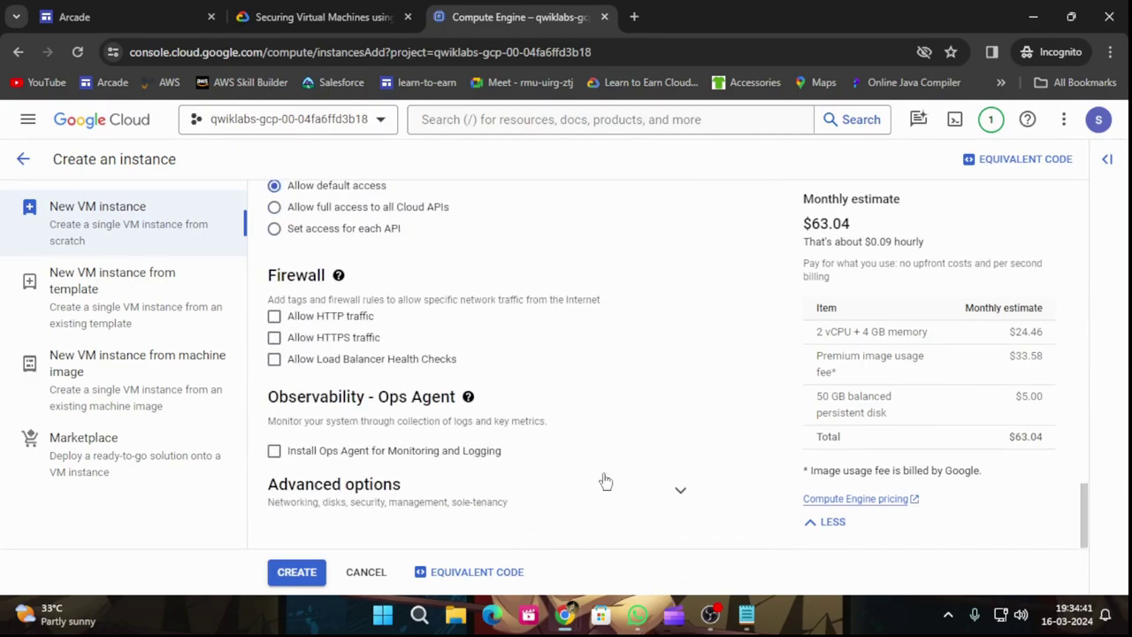
click(669, 496)
click(680, 276)
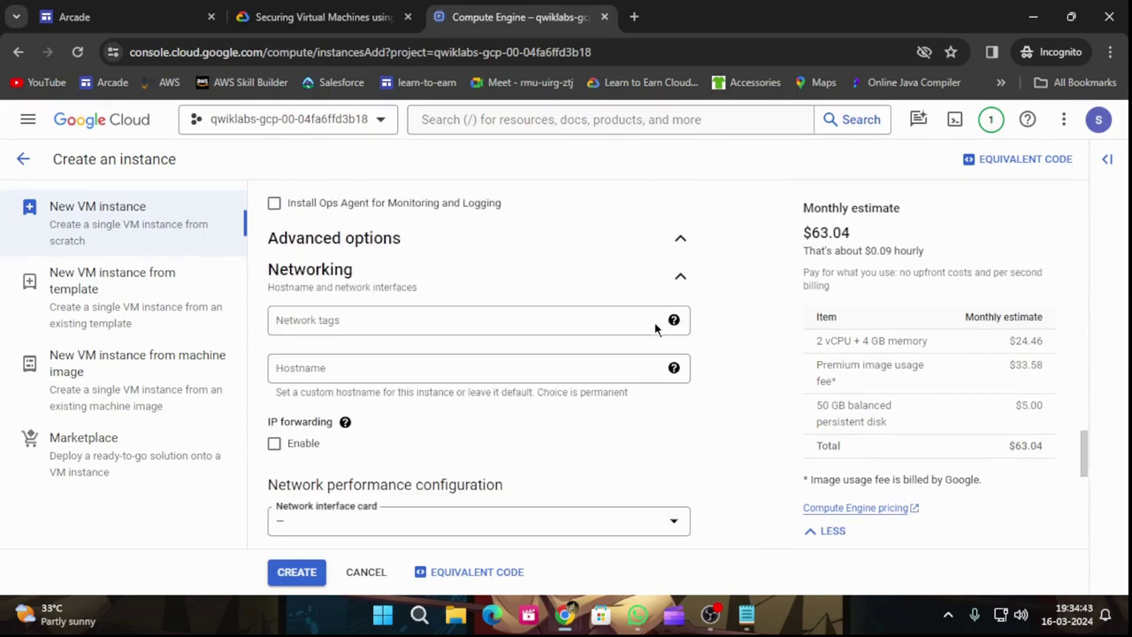
scroll(649, 341, down, 4)
scroll(581, 372, up, 2)
scroll(578, 382, down, 2)
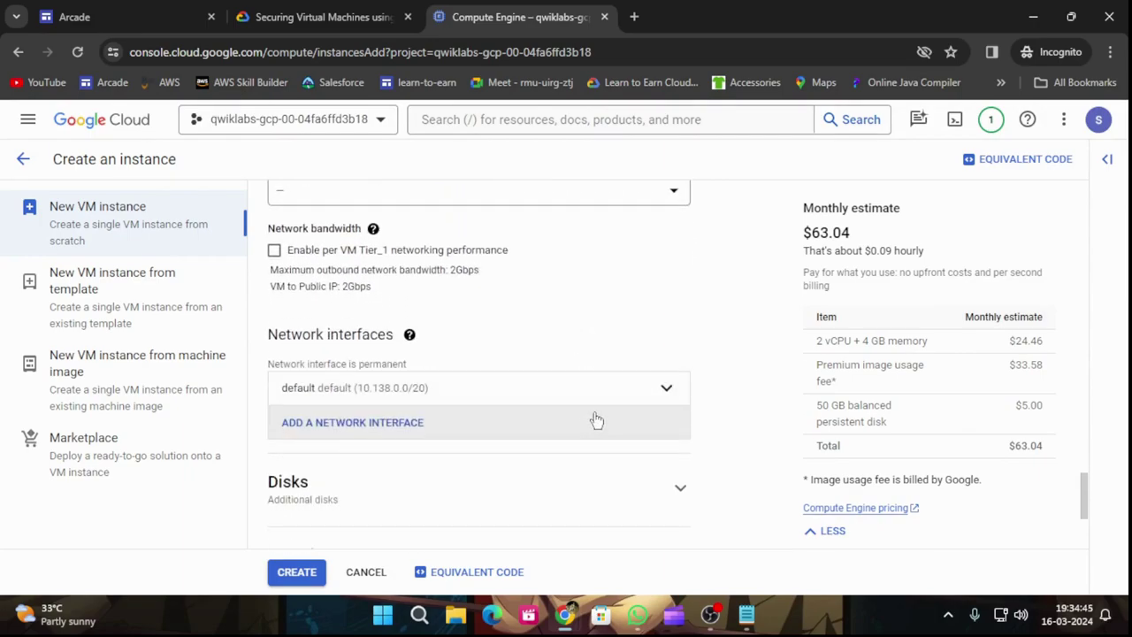
click(667, 388)
scroll(546, 416, down, 1)
scroll(546, 415, down, 1)
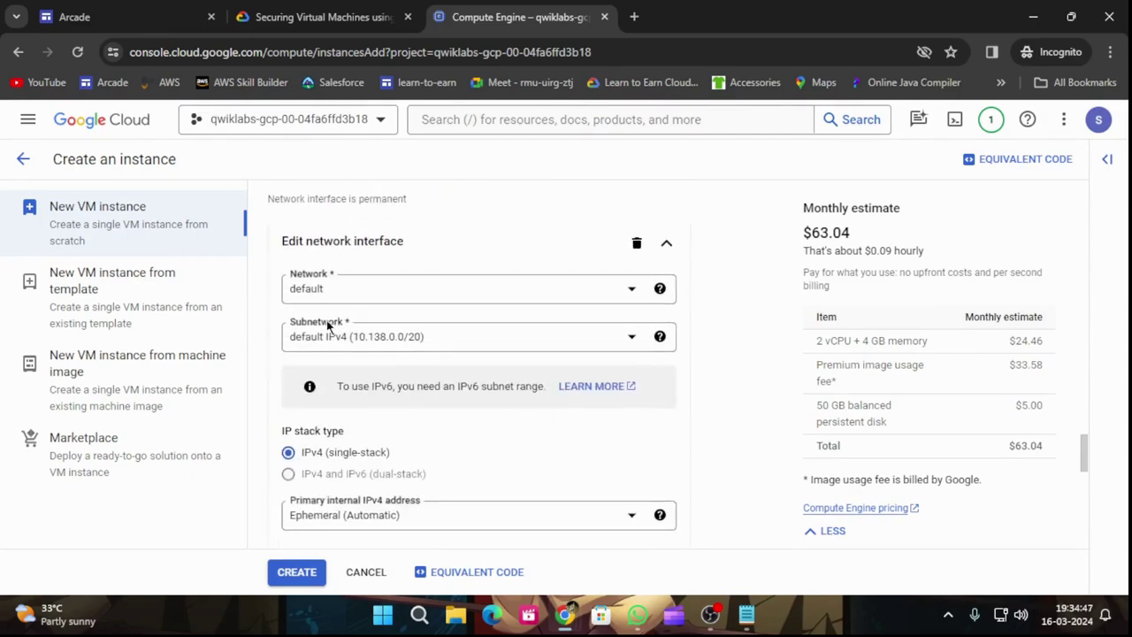
scroll(431, 427, down, 2)
click(345, 471)
click(328, 390)
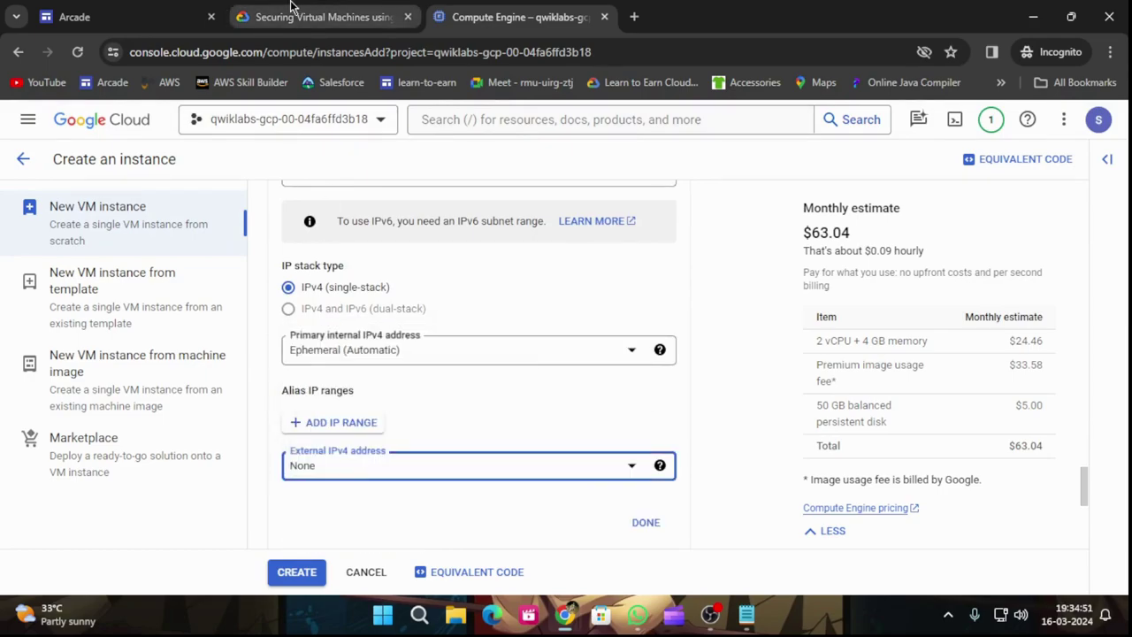
Step: Check the remaining lab instructions for the Windows Demo VM and create the windows-iap instance
click(314, 19)
scroll(469, 480, down, 2)
click(517, 9)
click(296, 572)
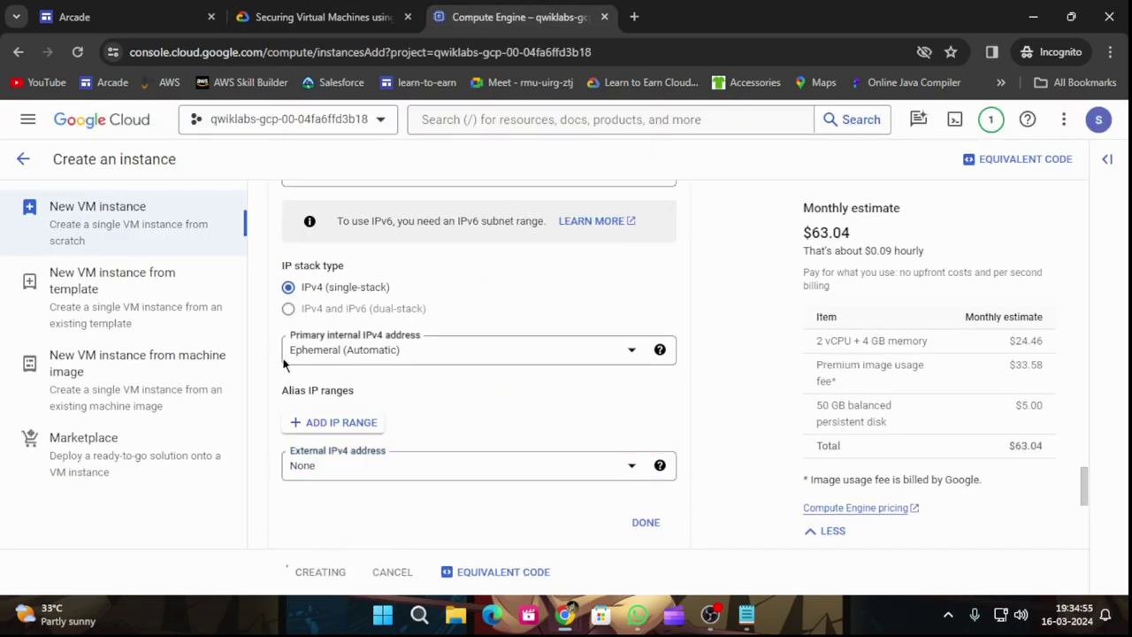
Step: Copy the Windows Connectivity VM's name from the lab instructions and start a new VM instance named windows-connectivity
click(261, 11)
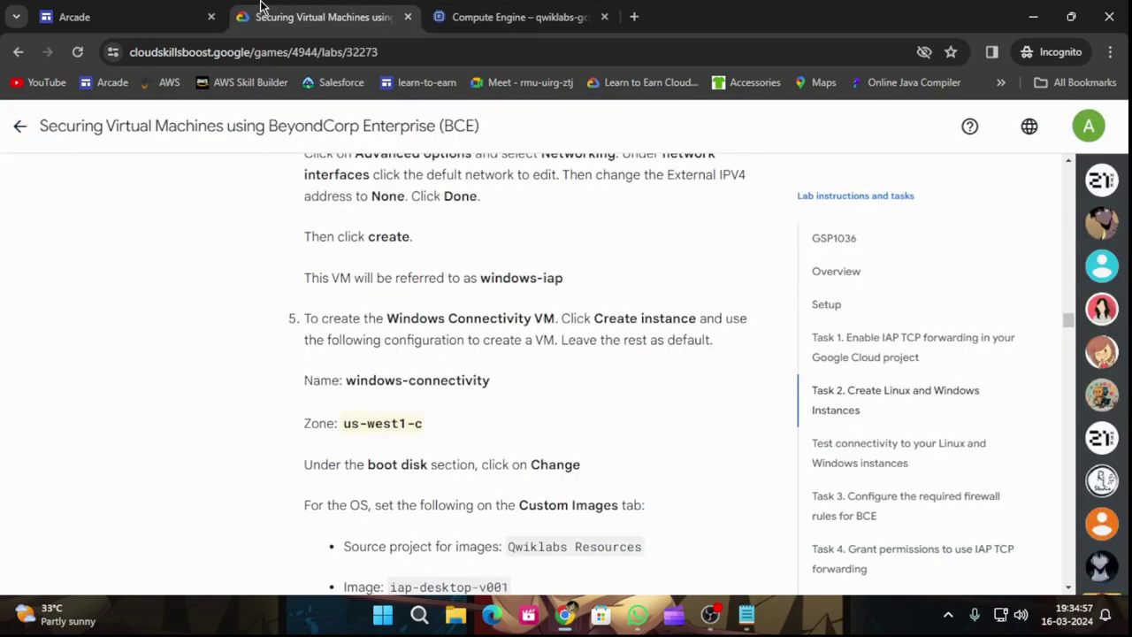
scroll(574, 389, up, 1)
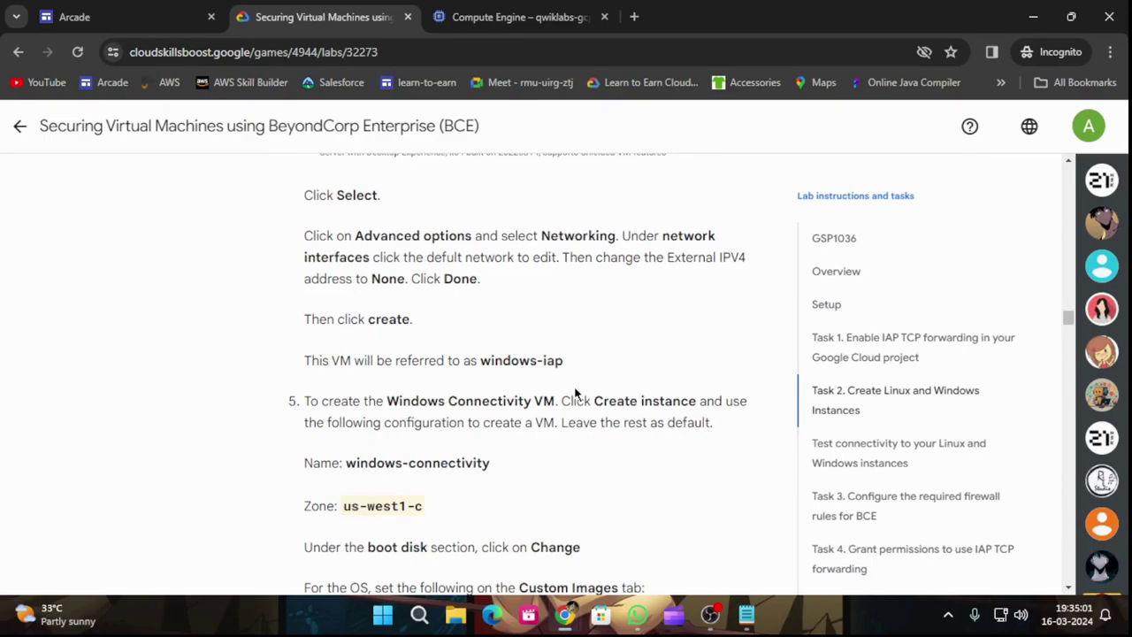
scroll(576, 394, down, 1)
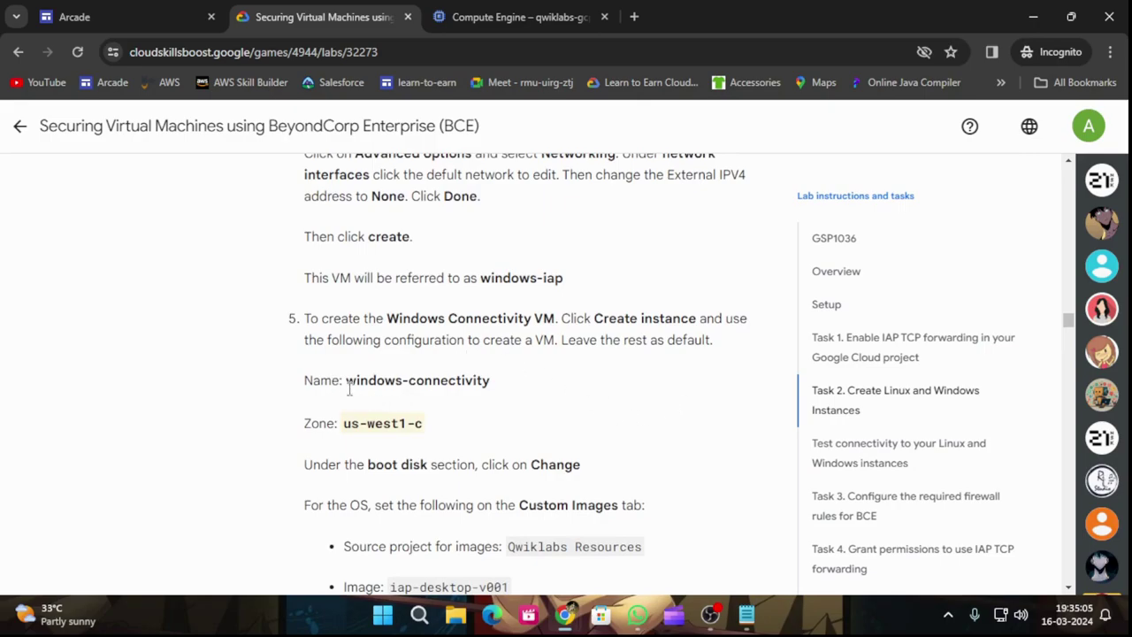
drag(347, 388, 496, 398)
key(ctrl+c)
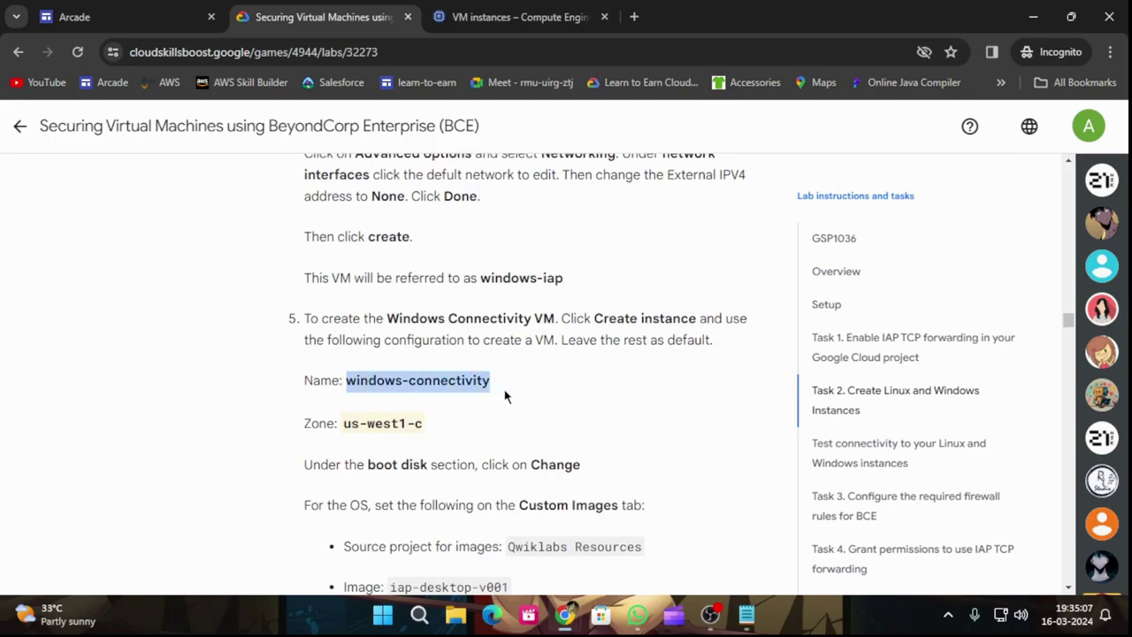
click(491, 14)
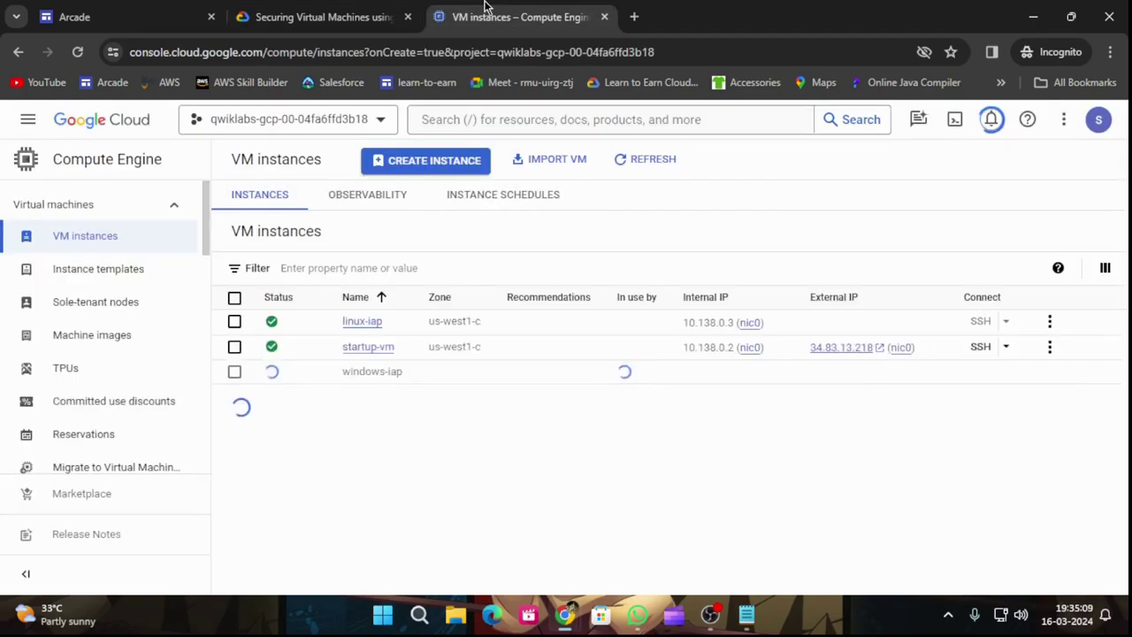
click(416, 161)
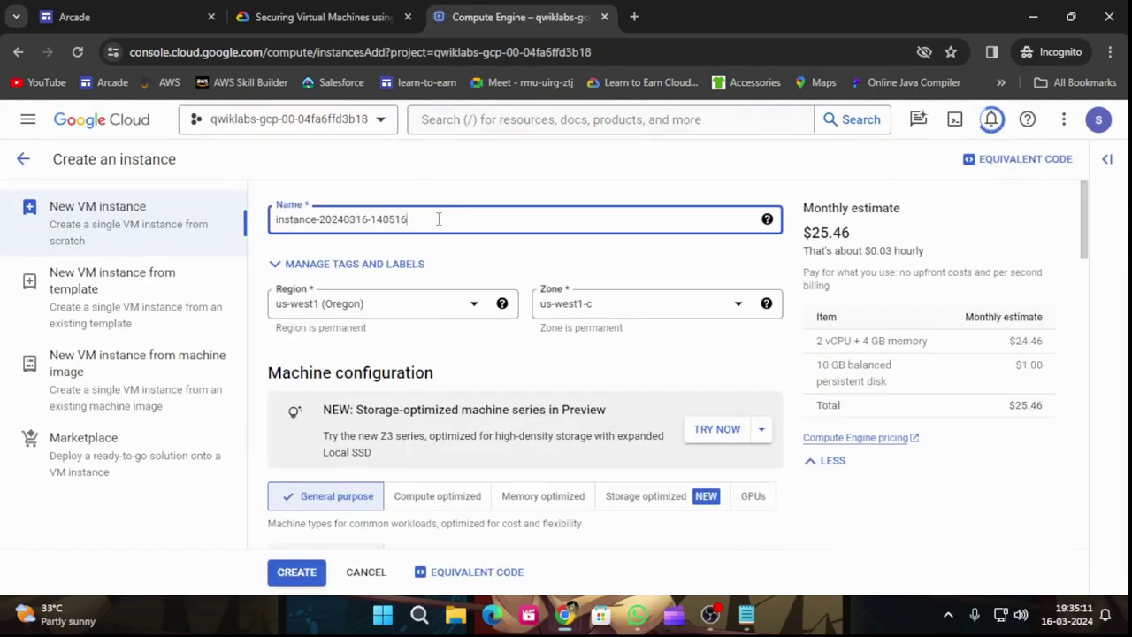
key(ctrl+v)
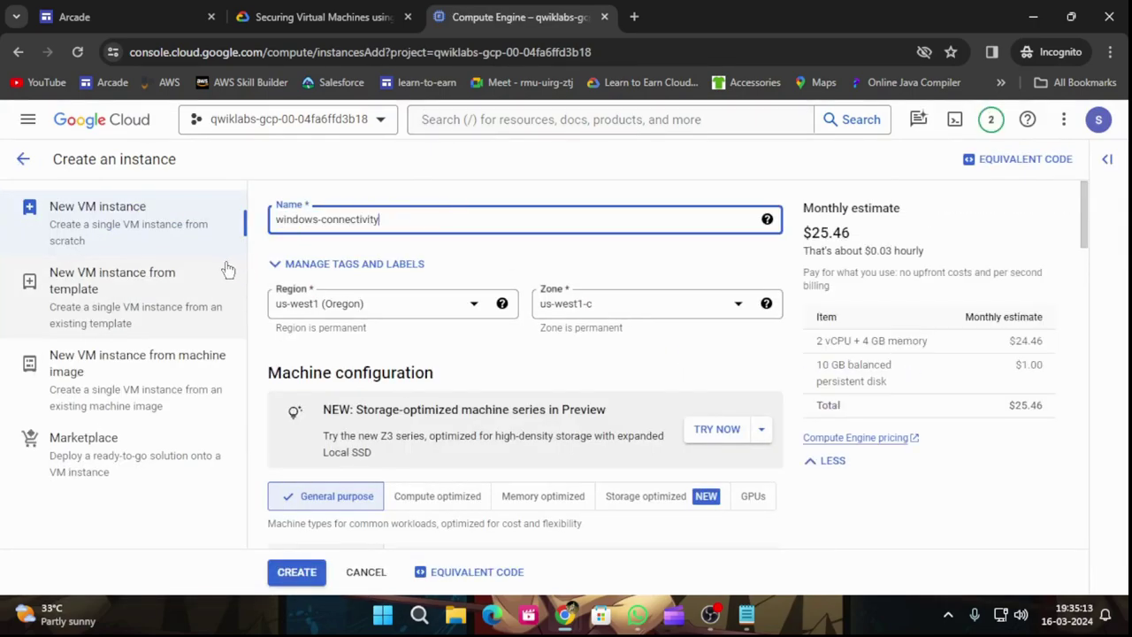
Step: Read the lab's boot disk requirements for the Windows Connectivity VM and open the new instance's boot disk settings
click(309, 7)
scroll(498, 472, down, 2)
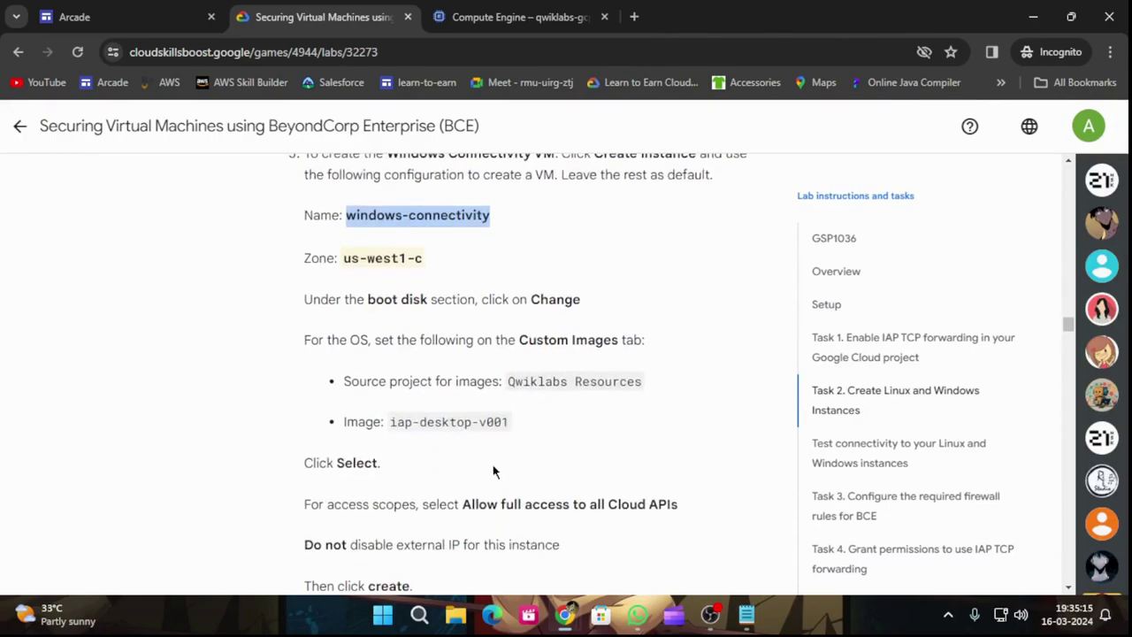
click(509, 7)
scroll(477, 475, down, 5)
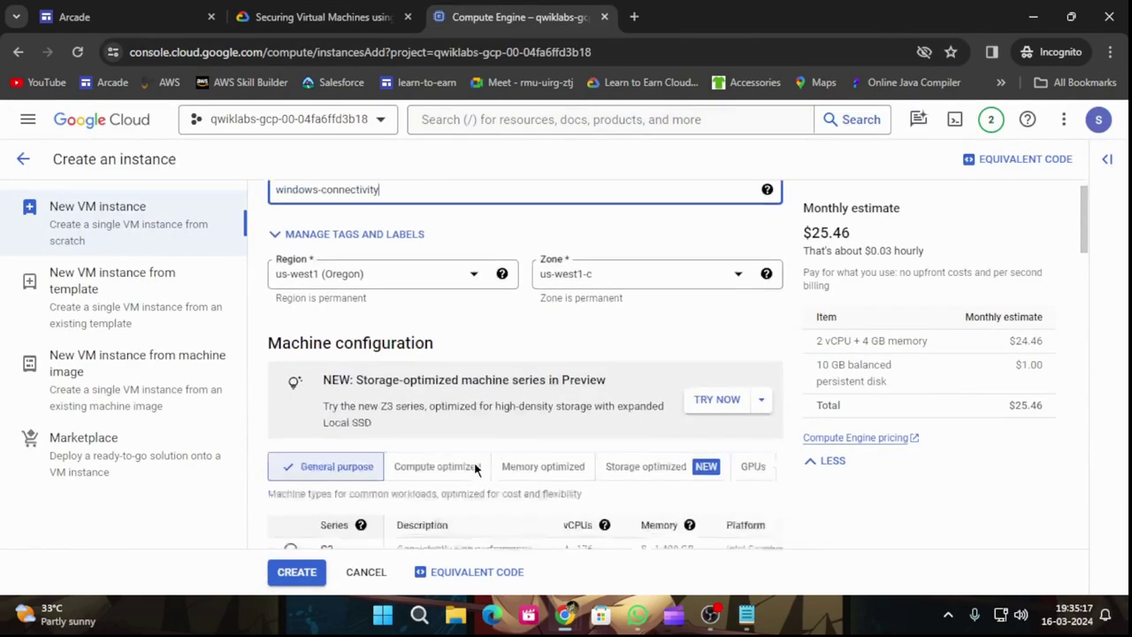
scroll(478, 475, down, 8)
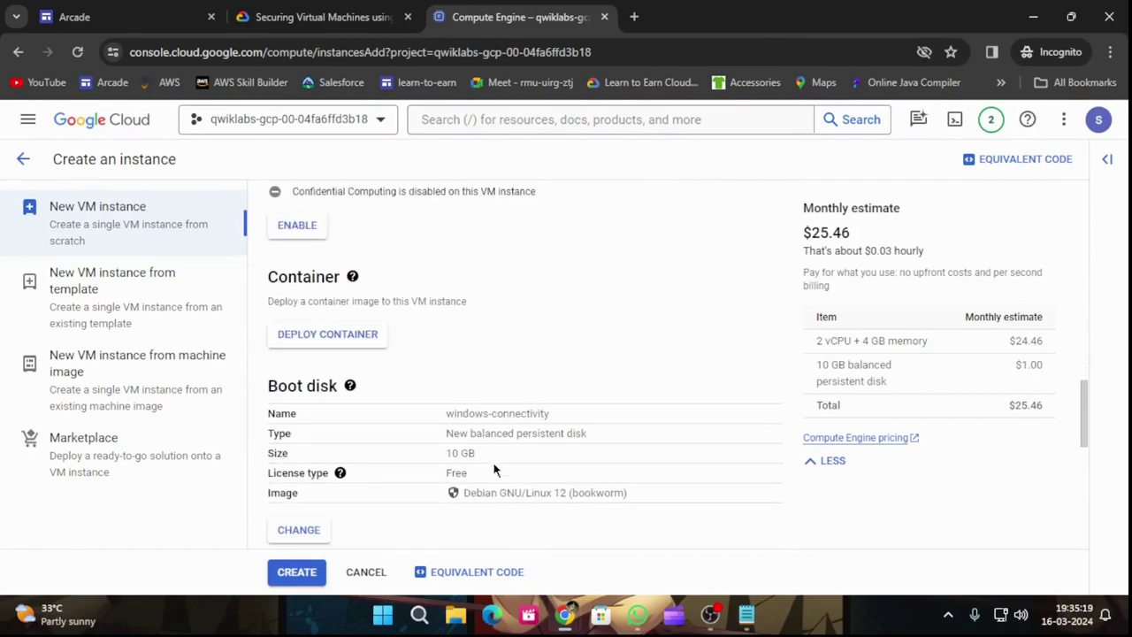
scroll(495, 471, down, 3)
click(301, 285)
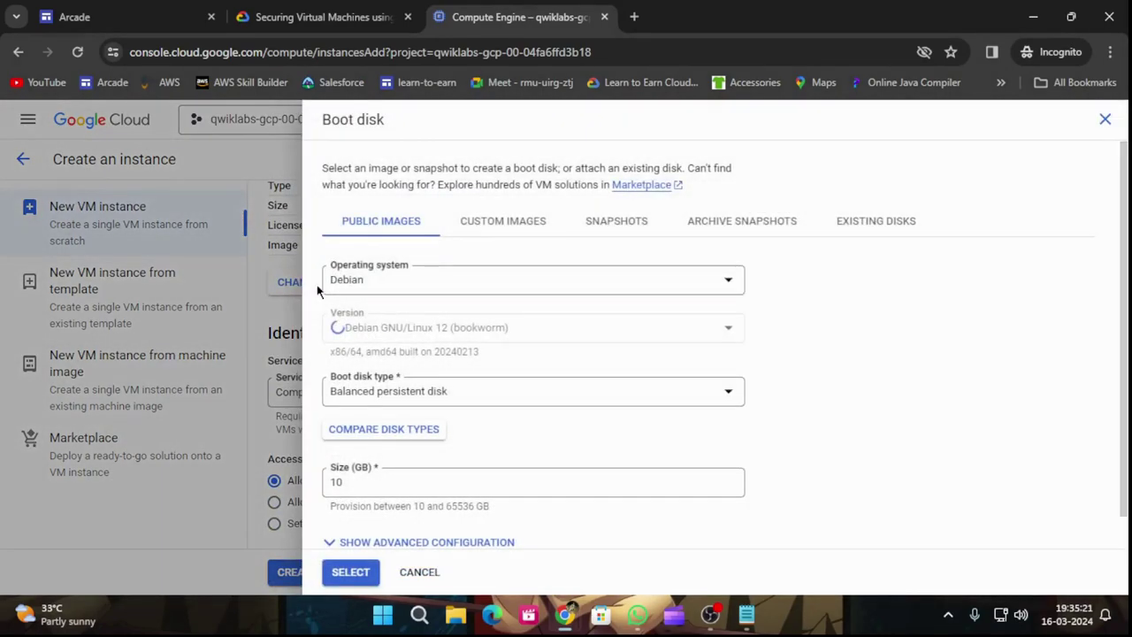
click(355, 13)
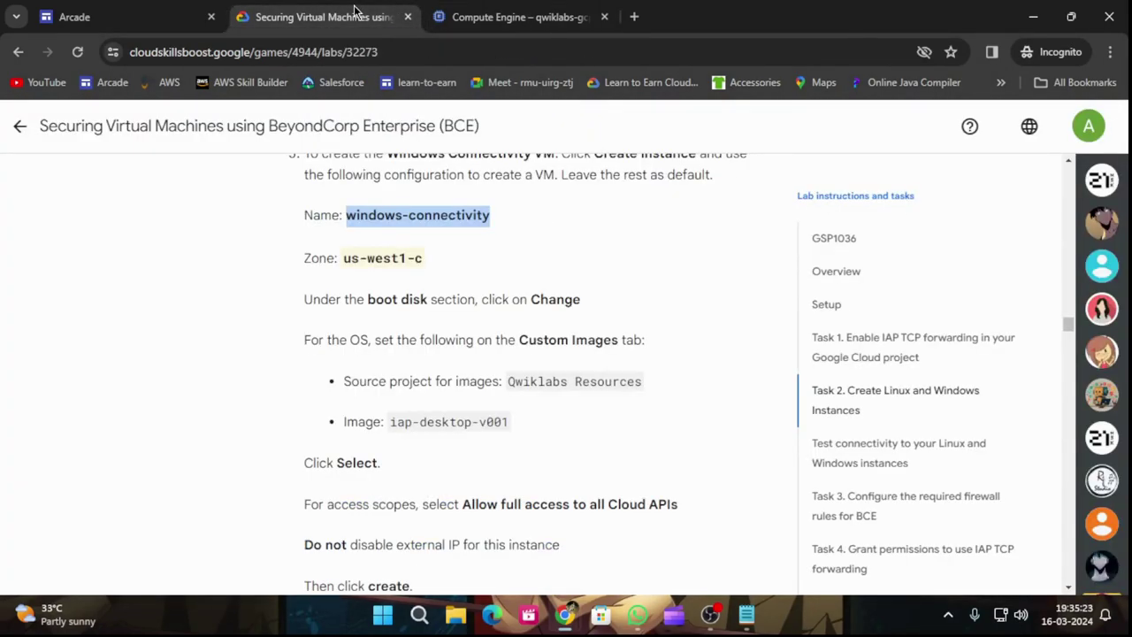
click(501, 6)
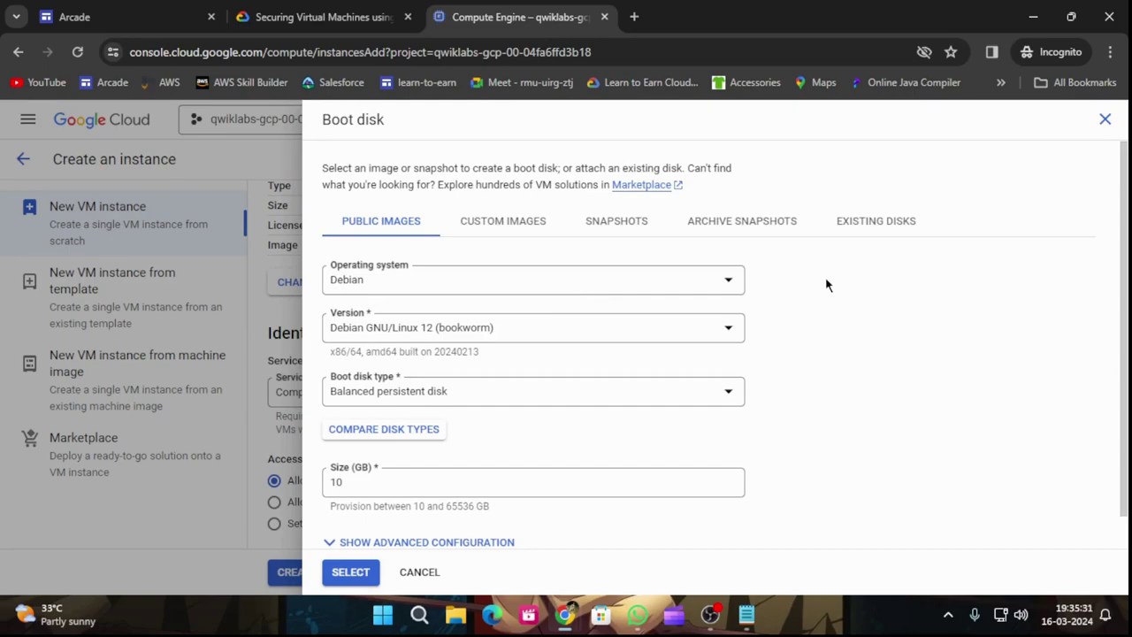
Step: Switch the boot disk to custom images and set the source project for images to Qwiklabs Resources
click(529, 224)
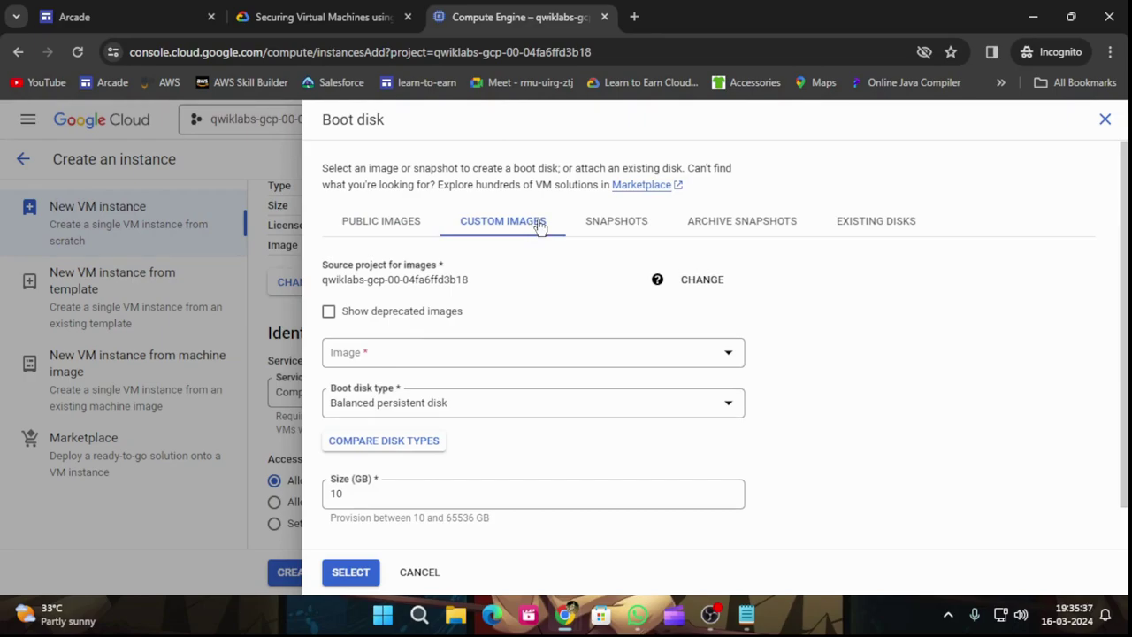
click(658, 280)
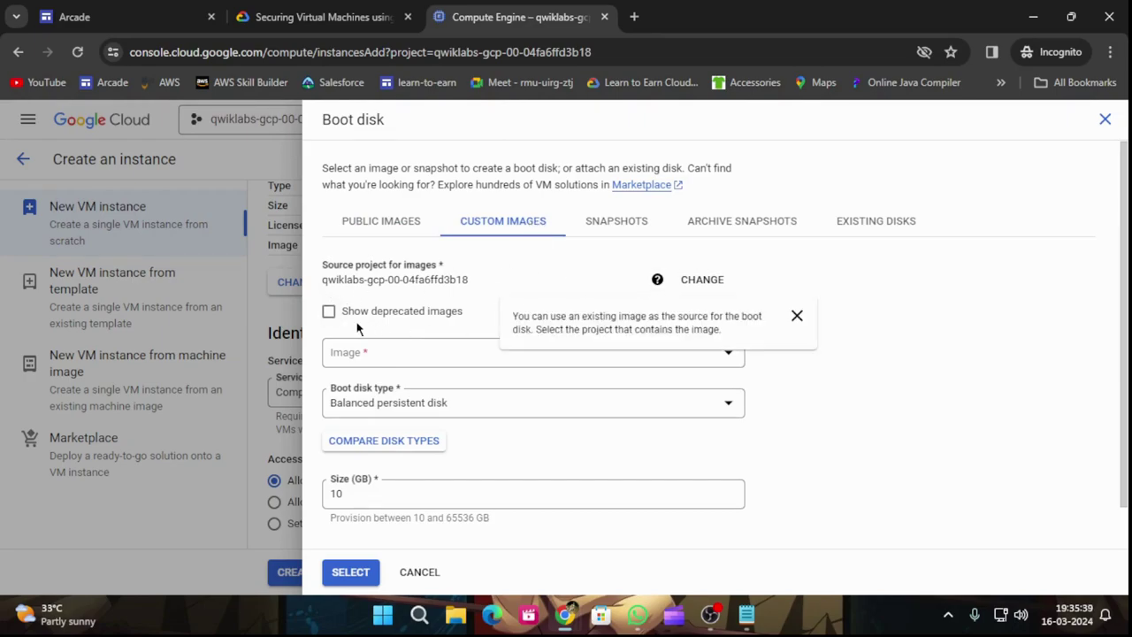
click(695, 283)
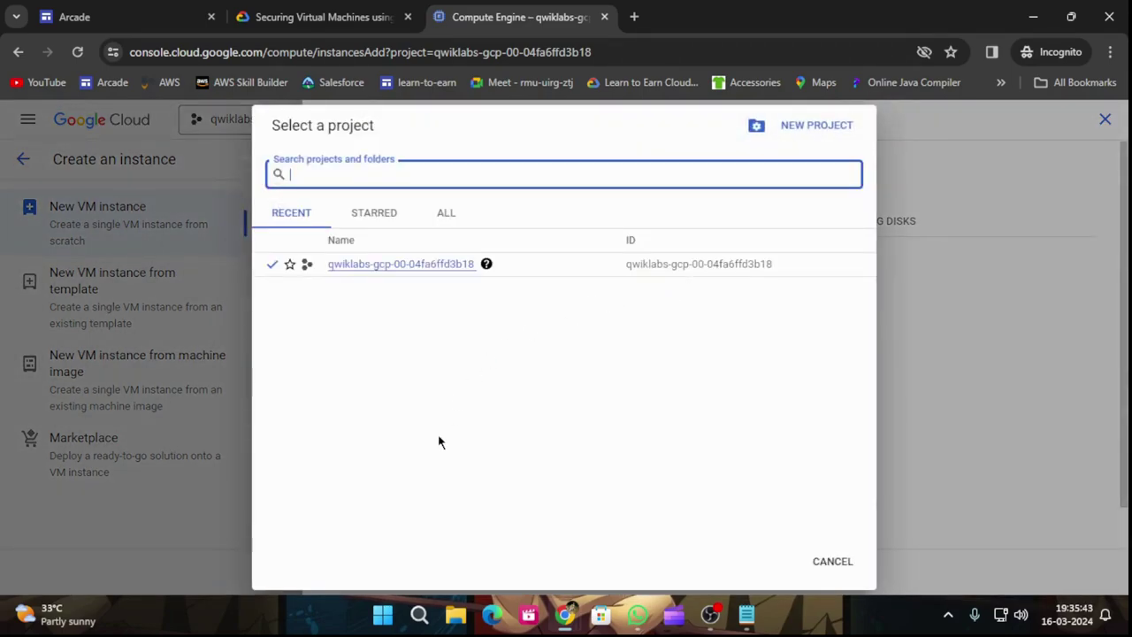
click(447, 218)
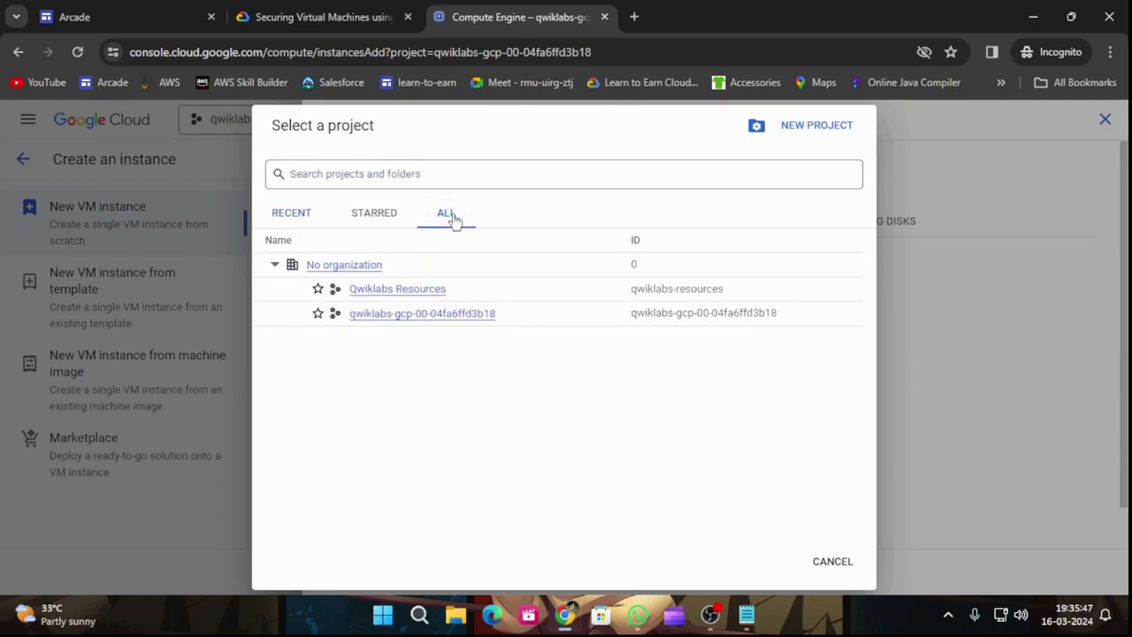
click(425, 290)
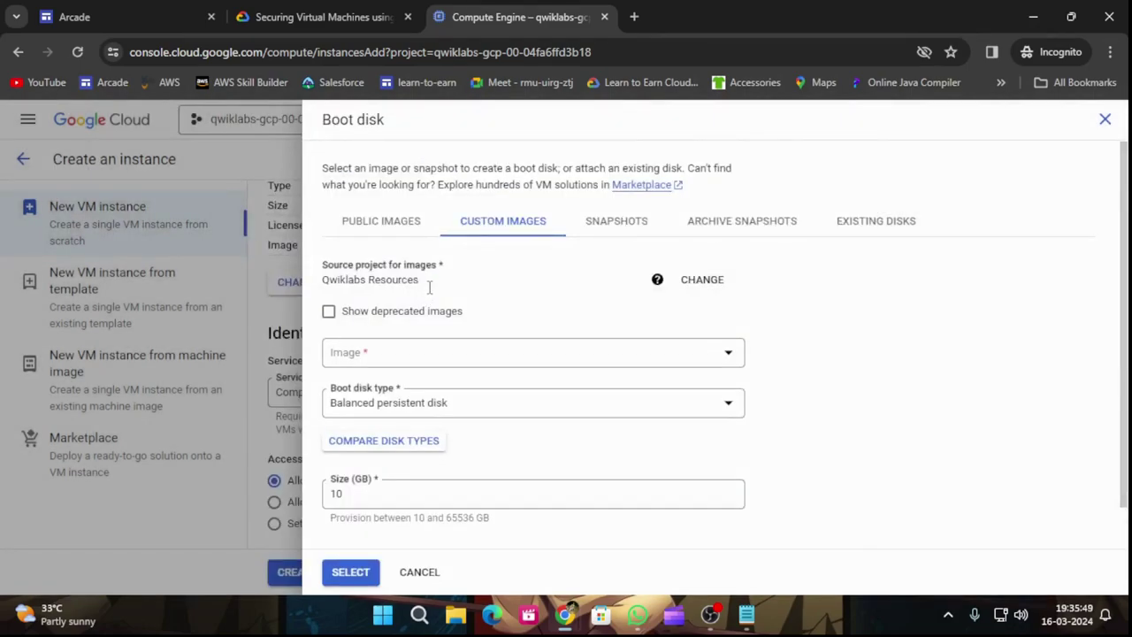
Step: Copy the image name from the lab instructions and choose the custom image iap-desktop-v001 for the boot disk
click(317, 9)
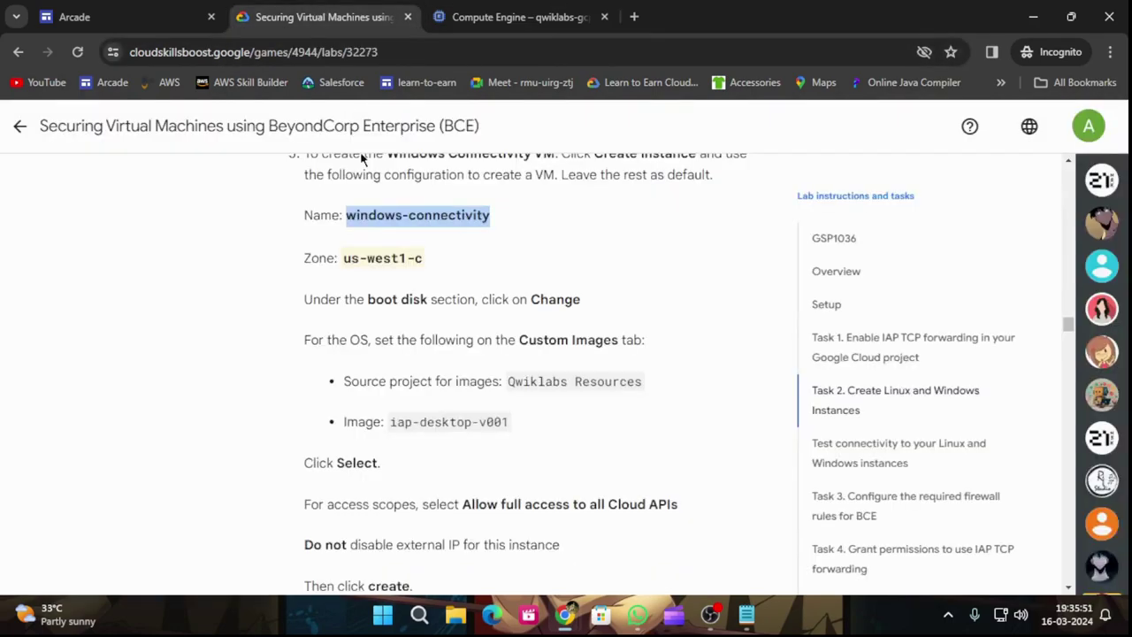
drag(392, 425, 517, 436)
key(ctrl+c)
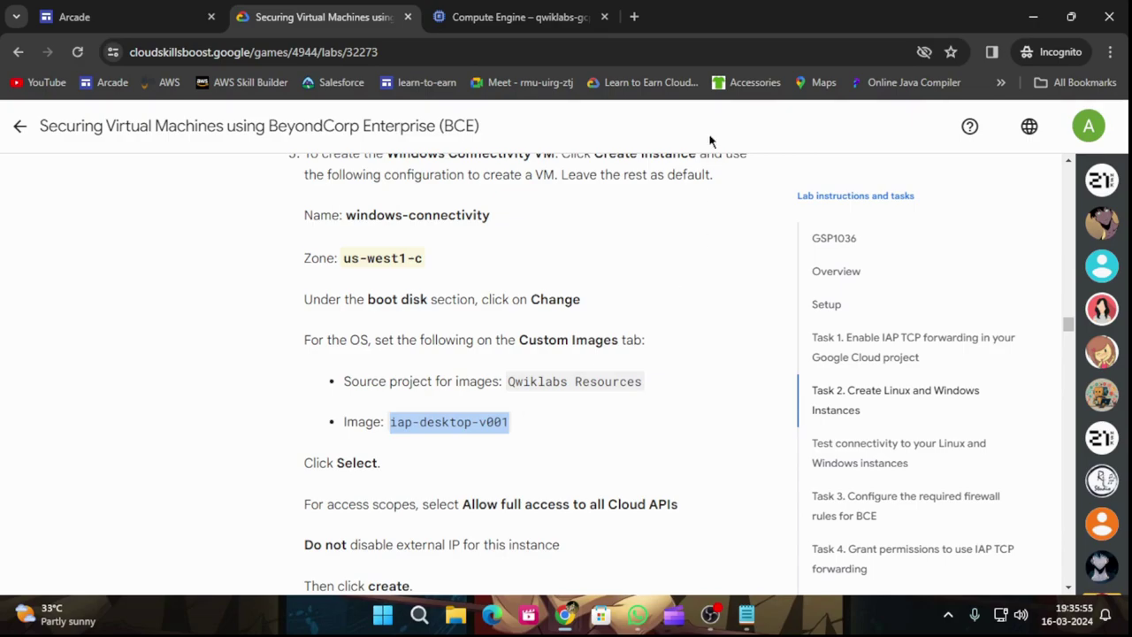
click(521, 16)
click(441, 357)
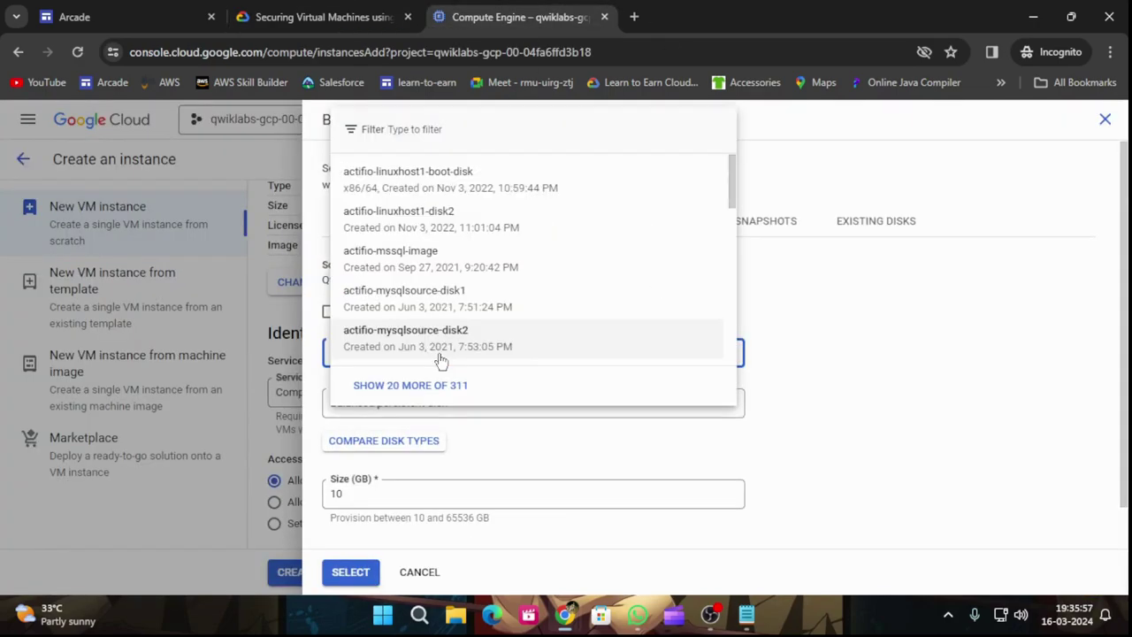
click(430, 129)
key(ctrl+v)
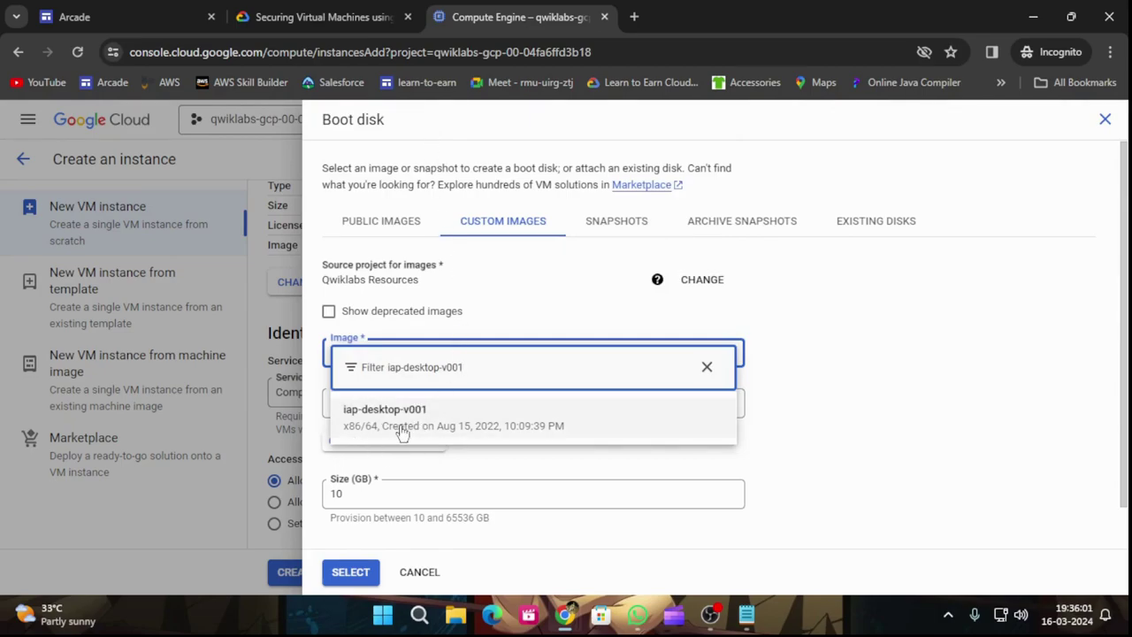
click(400, 431)
Step: Check the chosen source project and image against the lab instructions and apply the boot disk selection to windows-connectivity
click(323, 17)
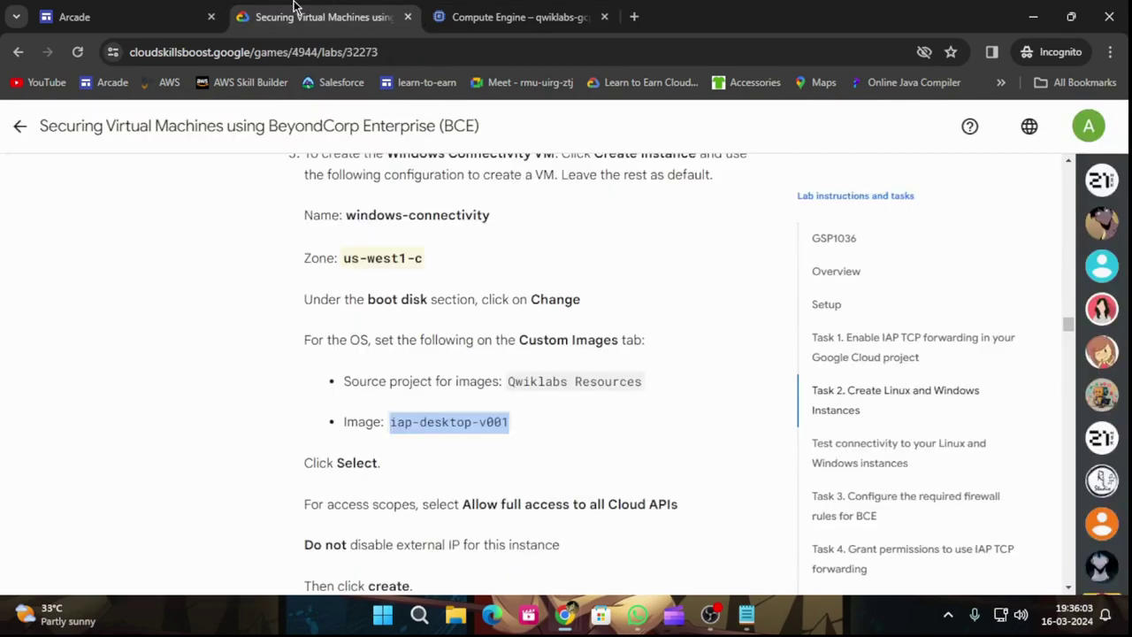
click(478, 15)
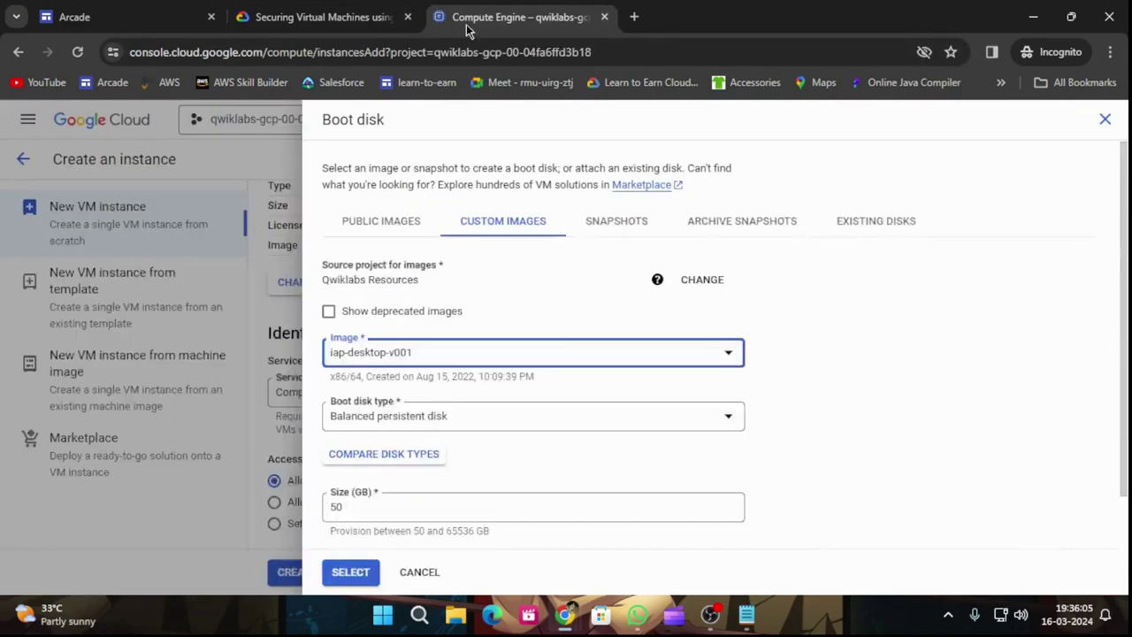
scroll(395, 538, down, 1)
click(351, 572)
Step: Read the lab's access scope requirement and set windows-connectivity to Allow full access to all Cloud APIs
click(262, 11)
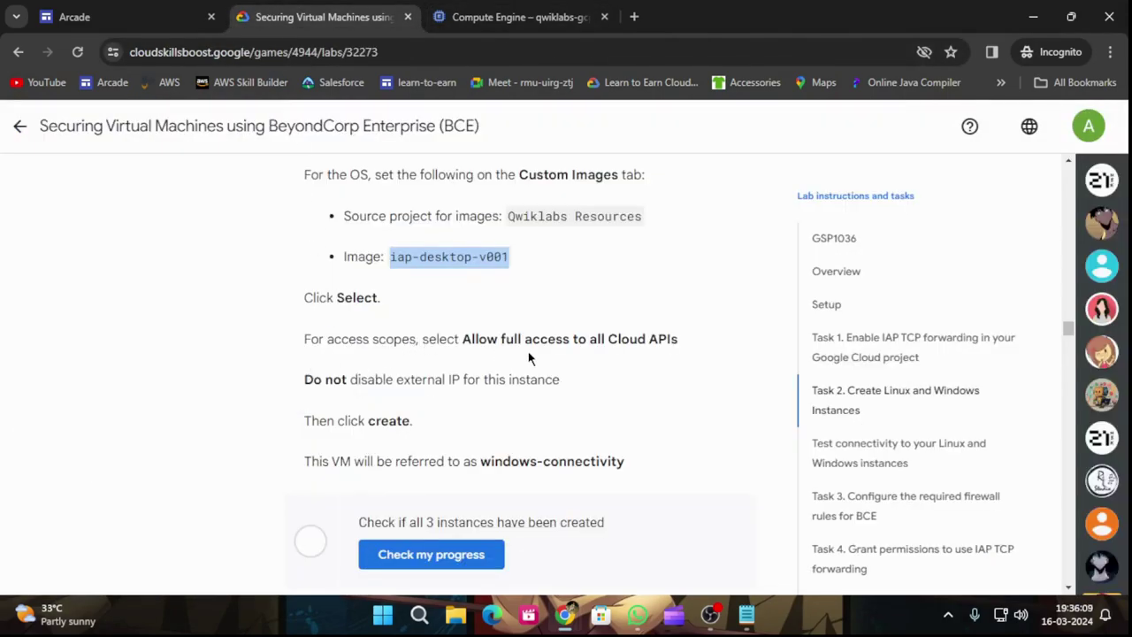
click(513, 16)
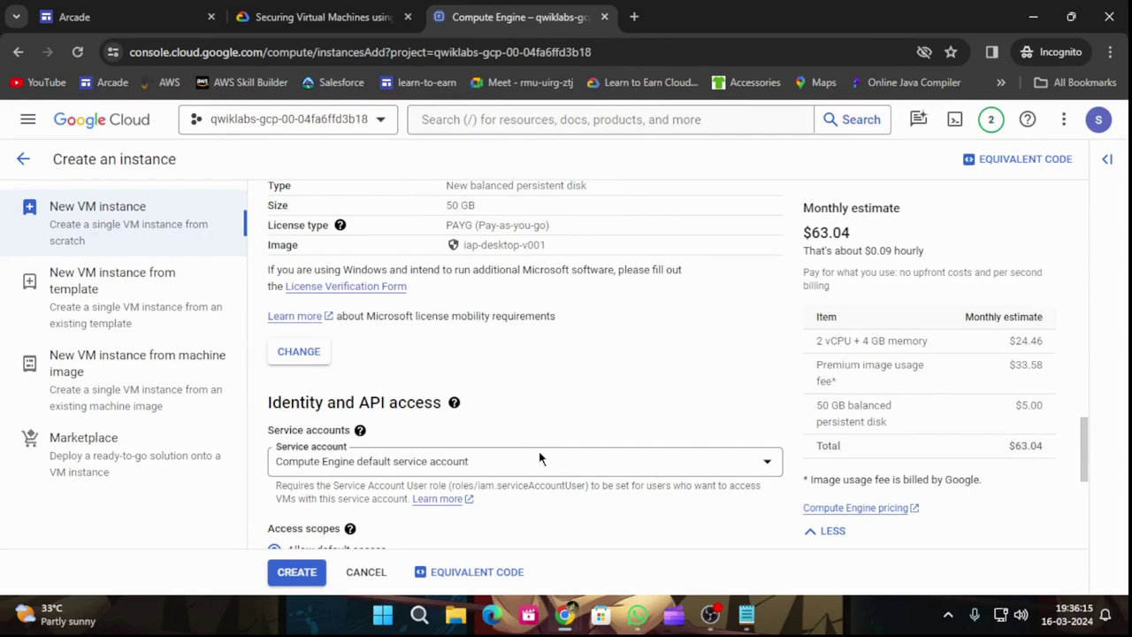
scroll(541, 447, down, 2)
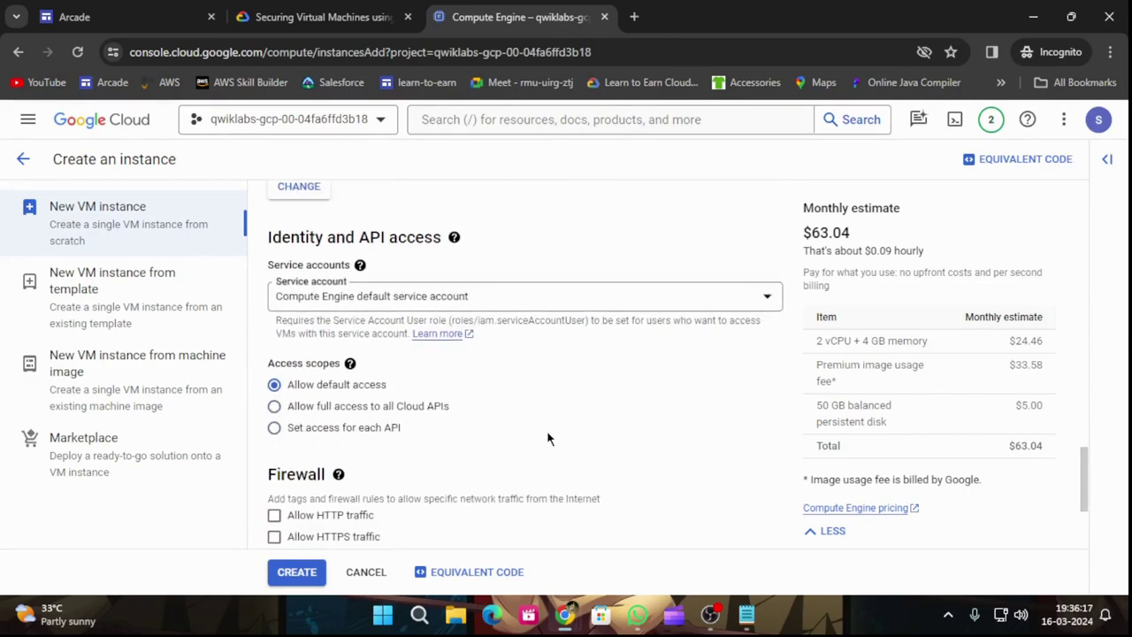
click(299, 406)
scroll(424, 408, down, 1)
scroll(424, 408, down, 1)
Step: Compare the windows-connectivity access and firewall settings with the remaining lab instructions
click(318, 17)
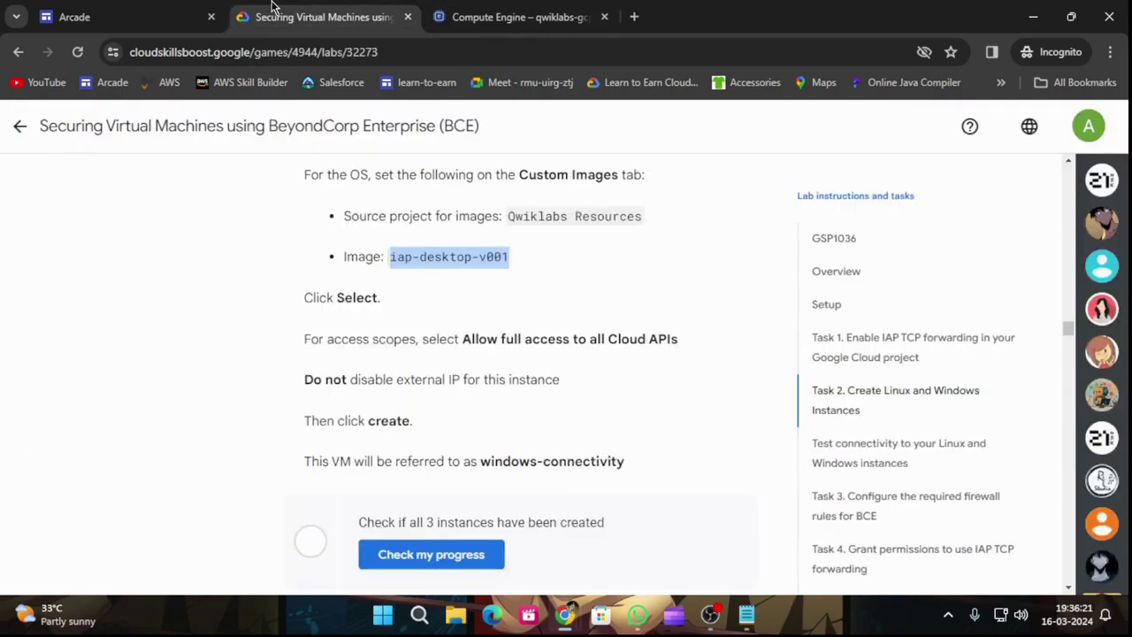
click(548, 11)
scroll(521, 295, down, 1)
scroll(535, 297, up, 2)
scroll(543, 295, up, 1)
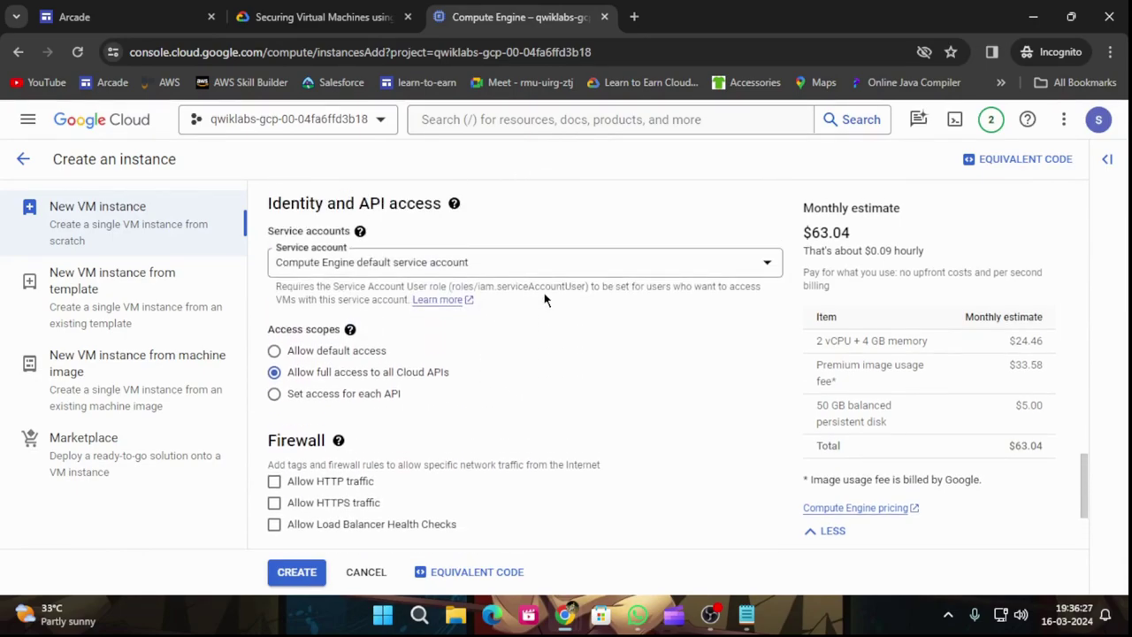
Step: Recheck the remaining windows-connectivity settings against the lab instructions and create the instance
scroll(553, 319, down, 2)
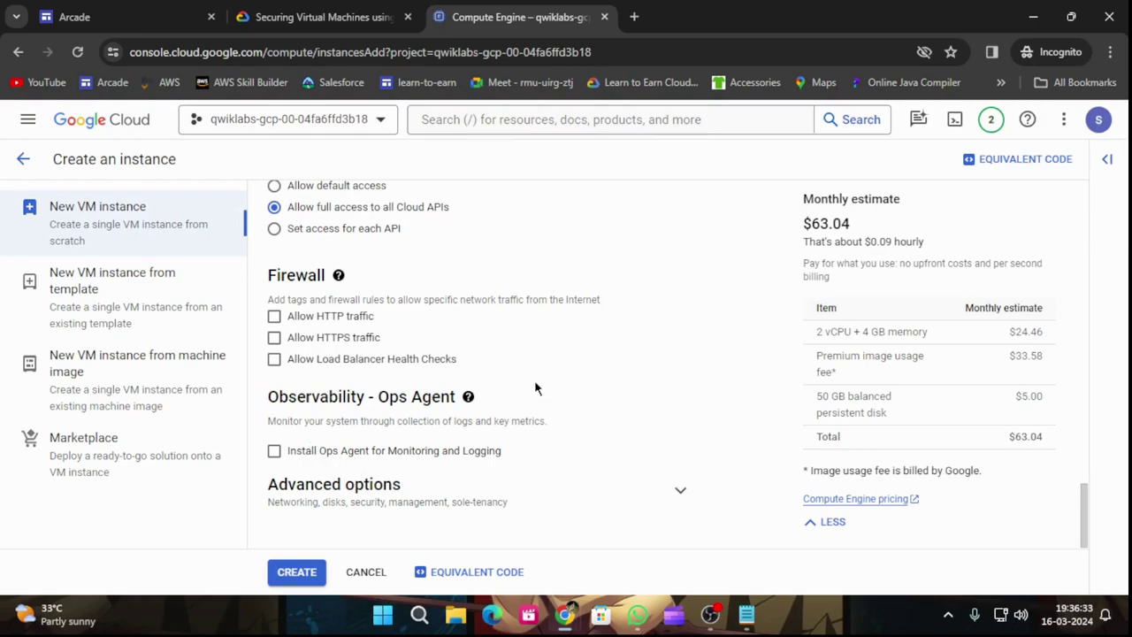
scroll(534, 384, up, 5)
scroll(534, 388, down, 2)
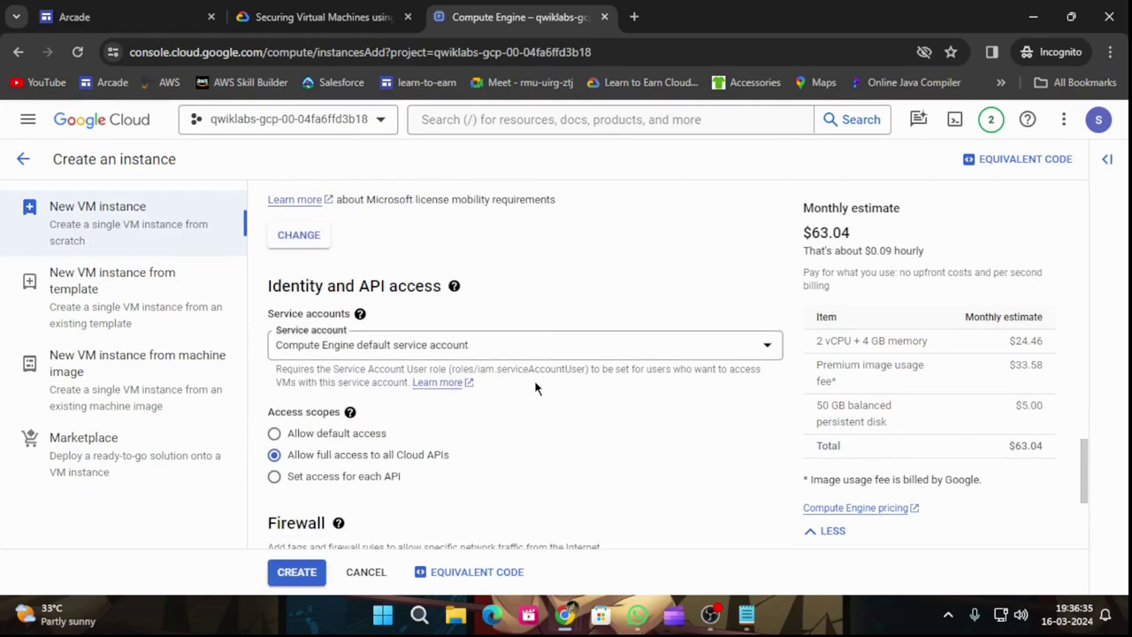
click(285, 9)
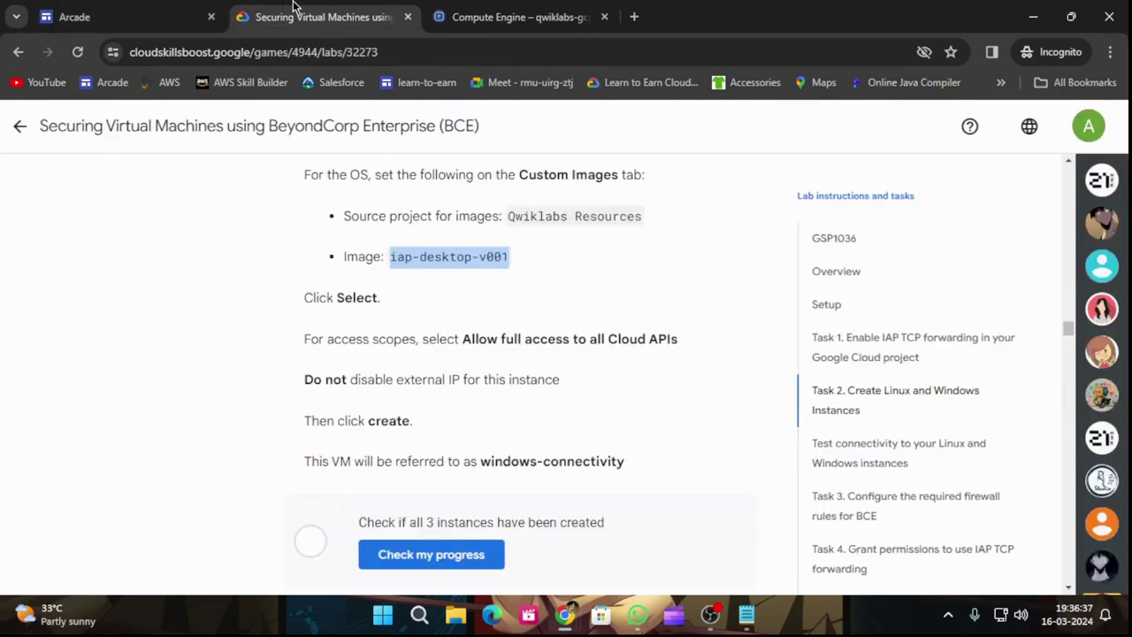
click(482, 16)
scroll(376, 447, down, 4)
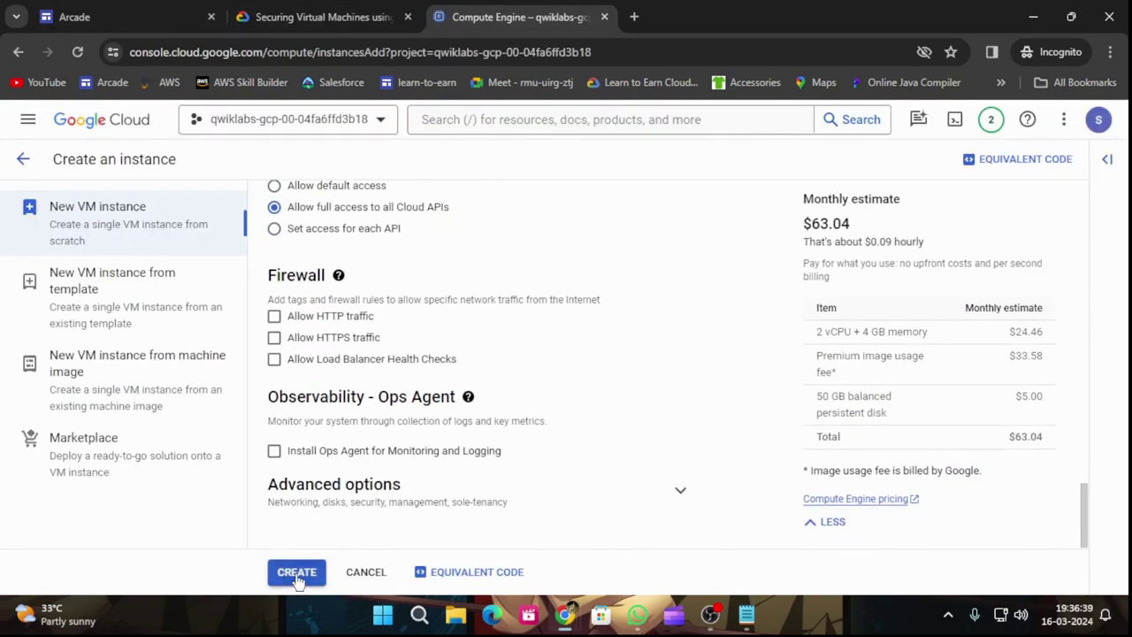
click(296, 573)
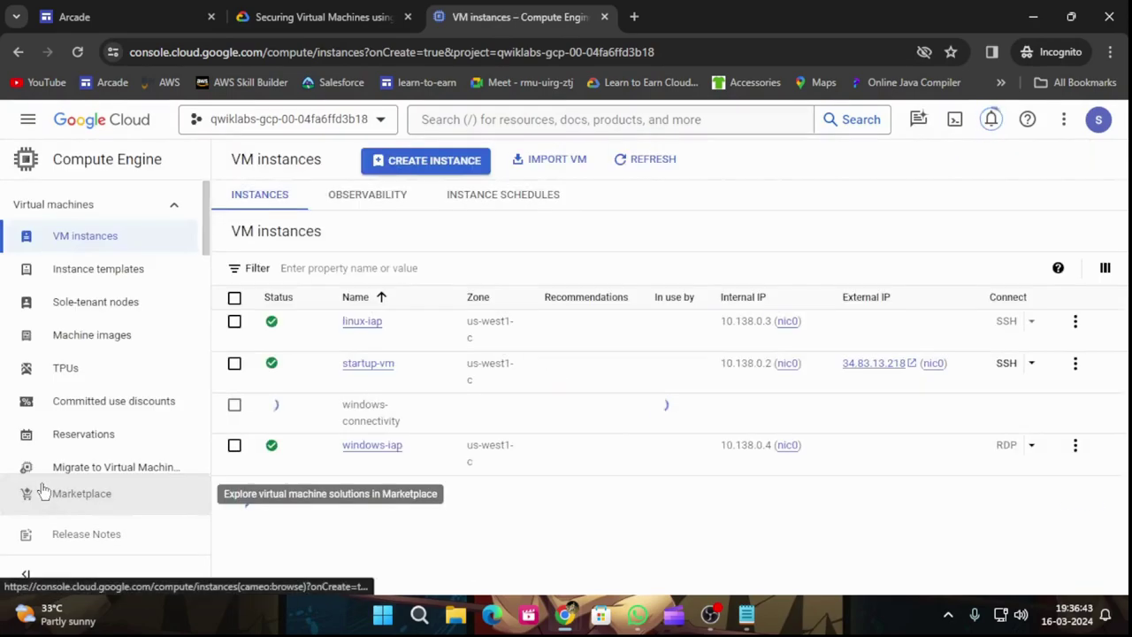
Step: Run the lab's progress check for the creation of all 3 instances and view the VM instances list
click(322, 16)
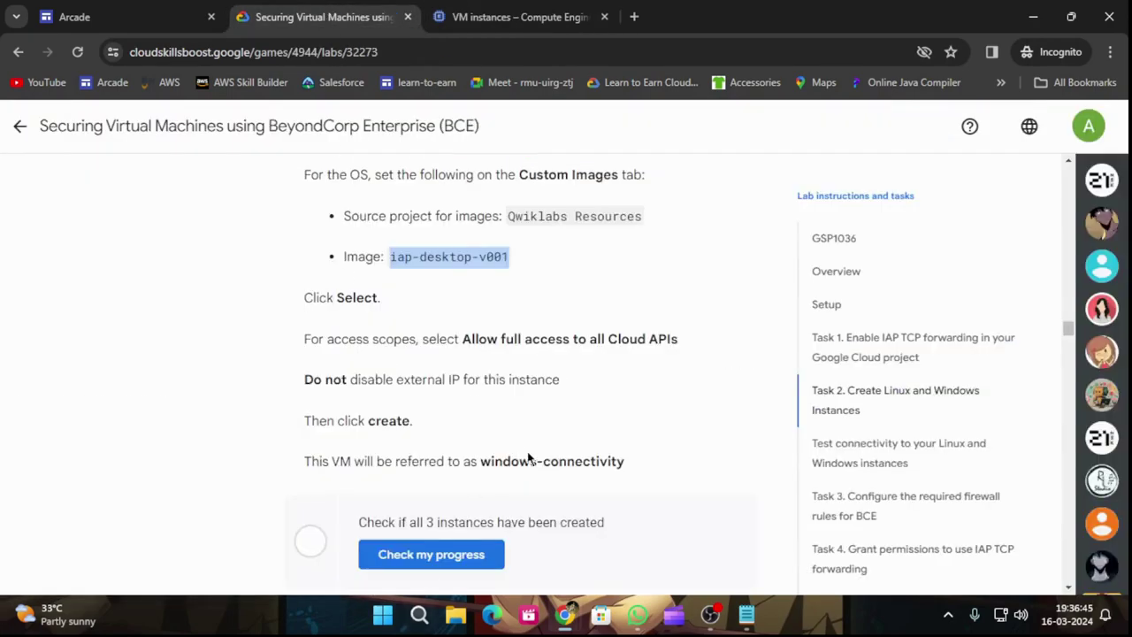
scroll(705, 492, down, 5)
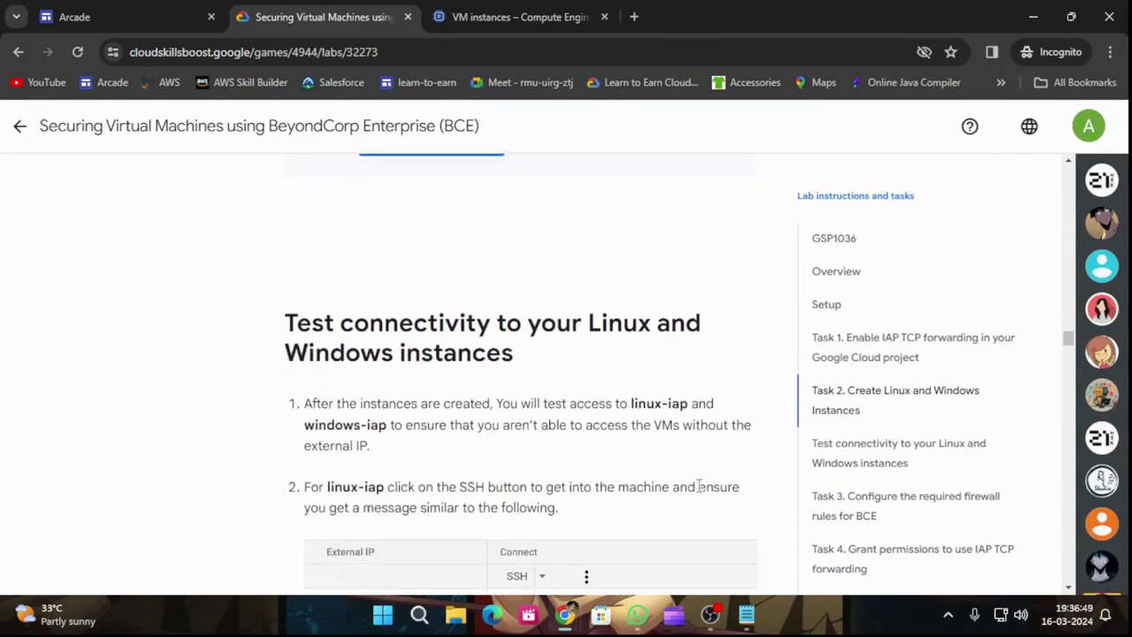
scroll(557, 384, up, 3)
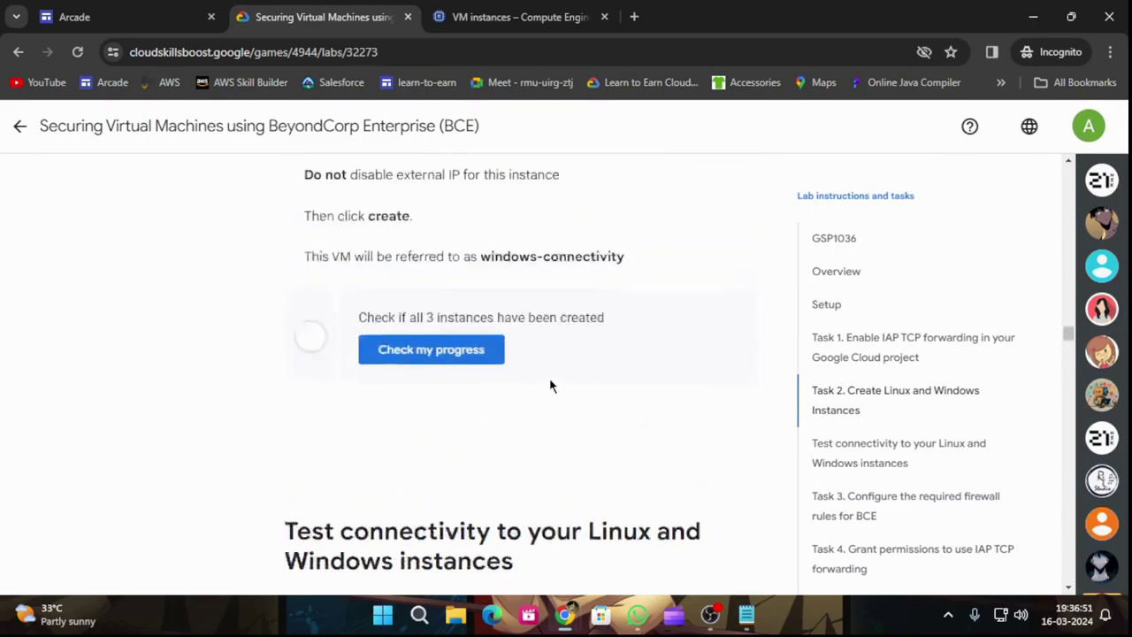
click(409, 393)
click(544, 11)
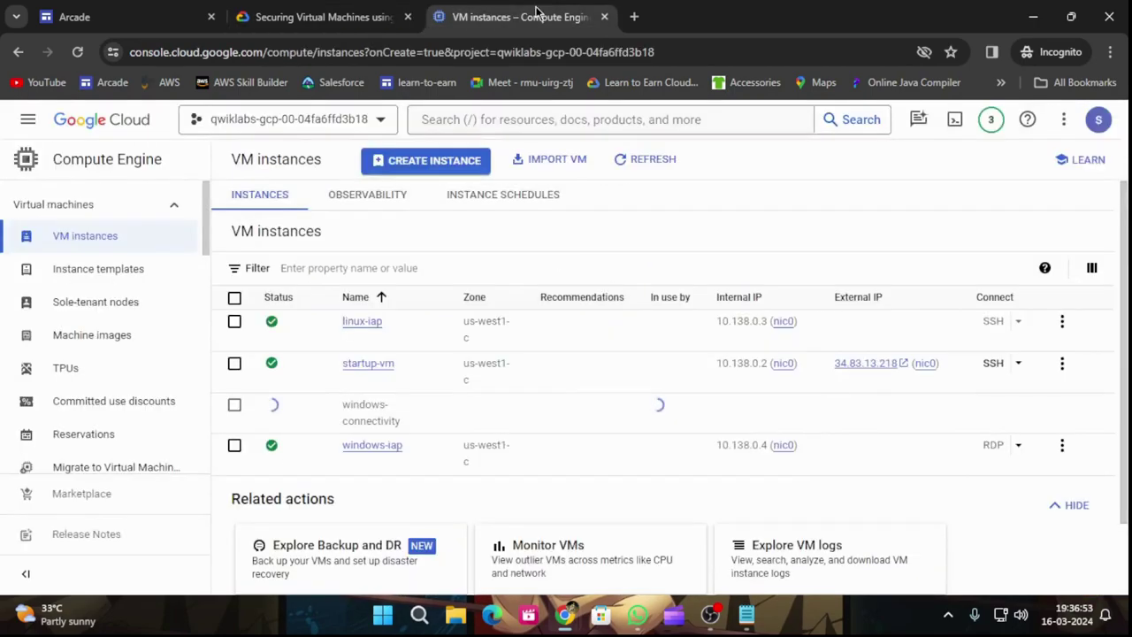
click(366, 9)
Step: Read the lab through to Task 3, open the VPC network's Firewall page and dismiss its relocation notice
scroll(464, 384, down, 4)
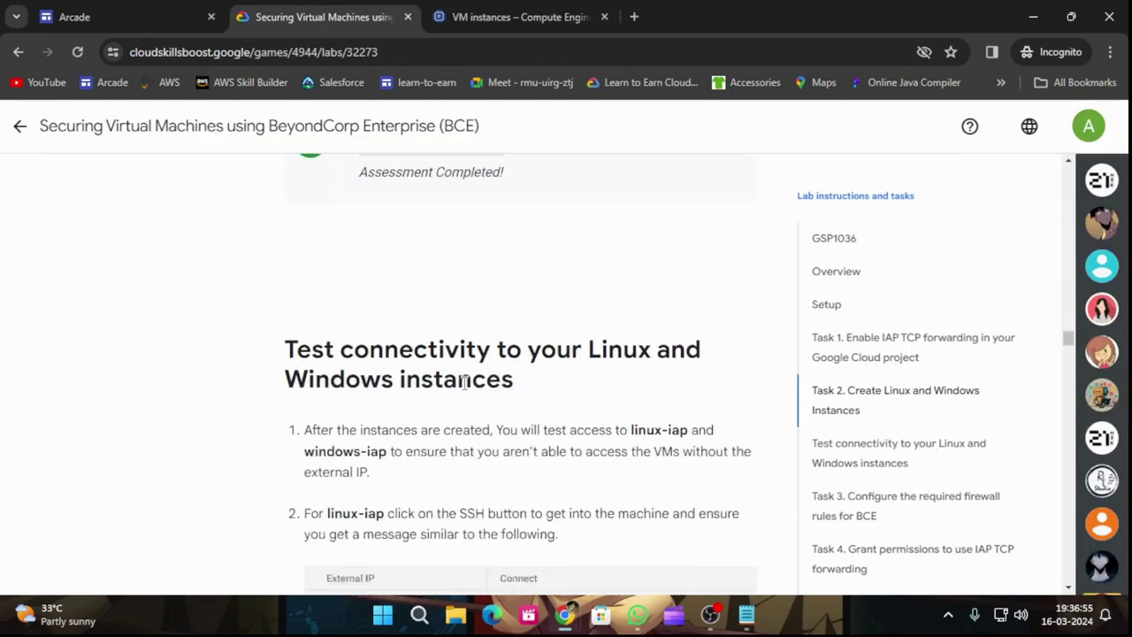
scroll(466, 391, down, 4)
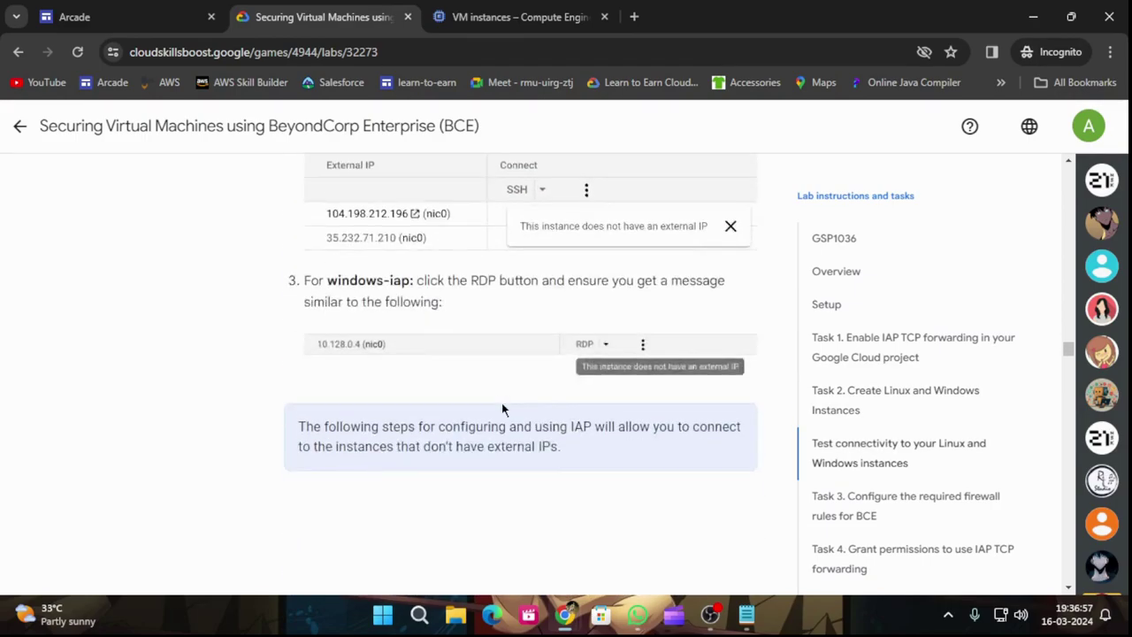
scroll(506, 417, up, 1)
scroll(505, 420, down, 6)
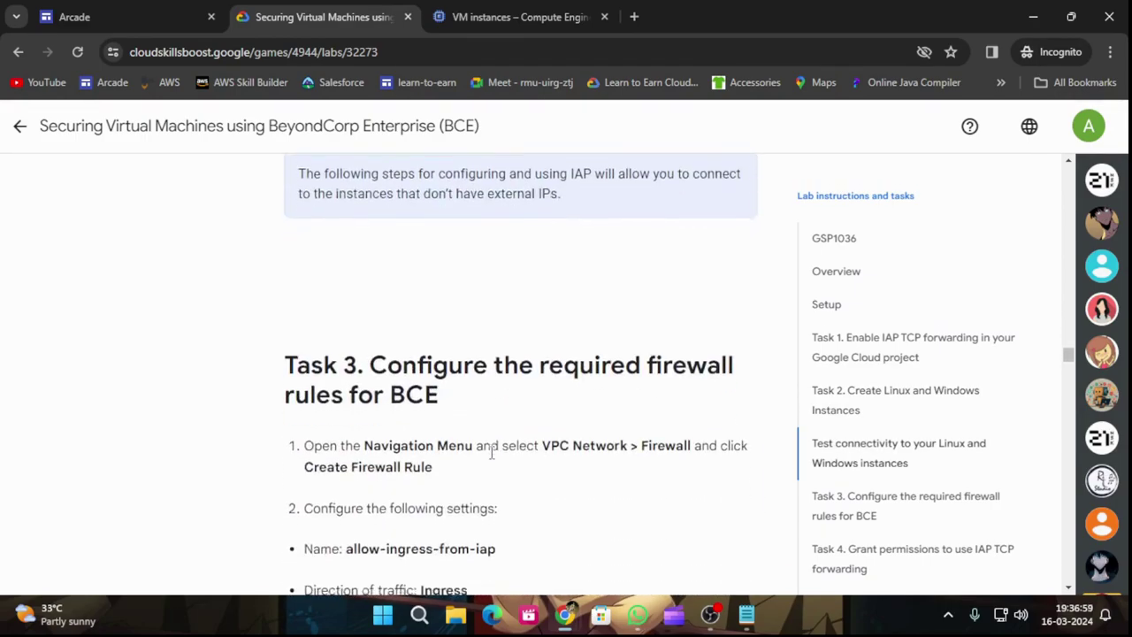
scroll(492, 459, up, 1)
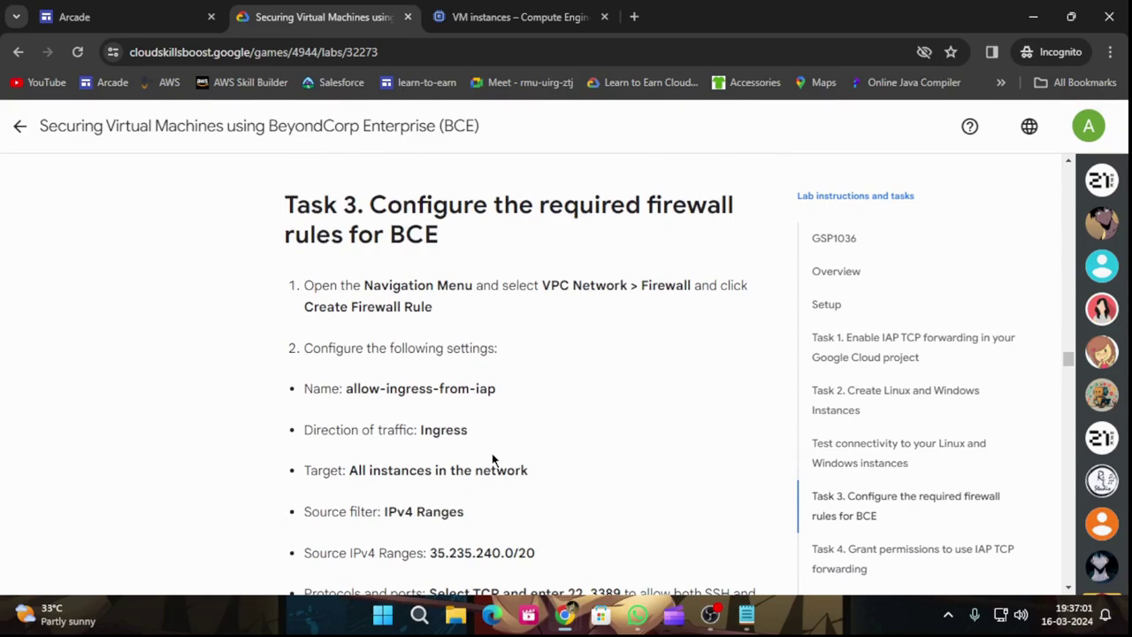
click(558, 13)
click(29, 121)
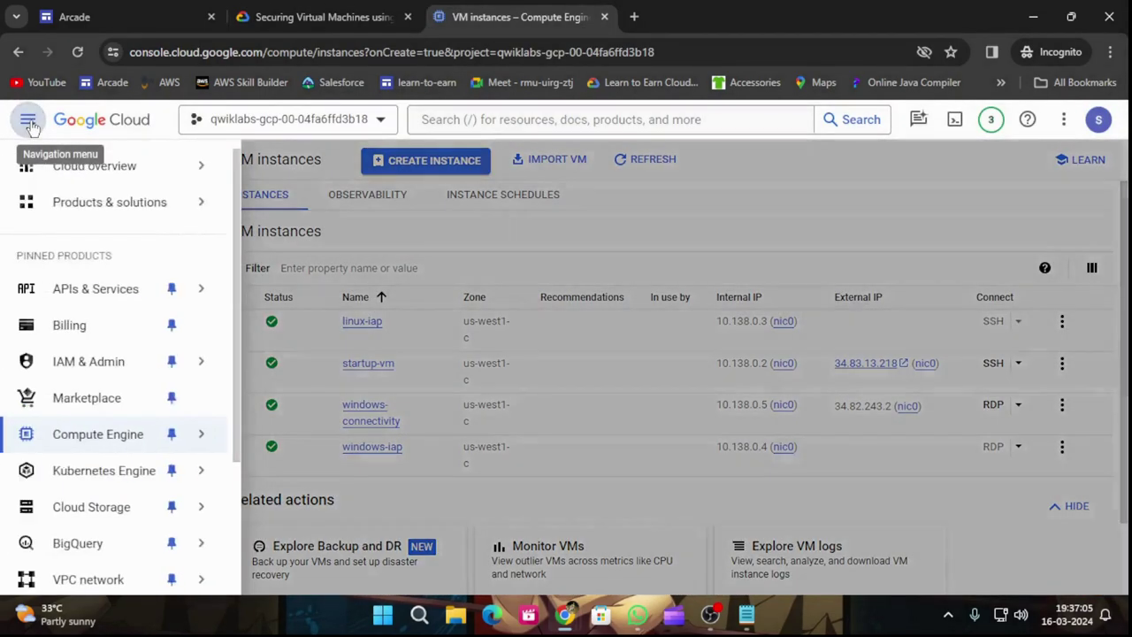
mouse_move(137, 581)
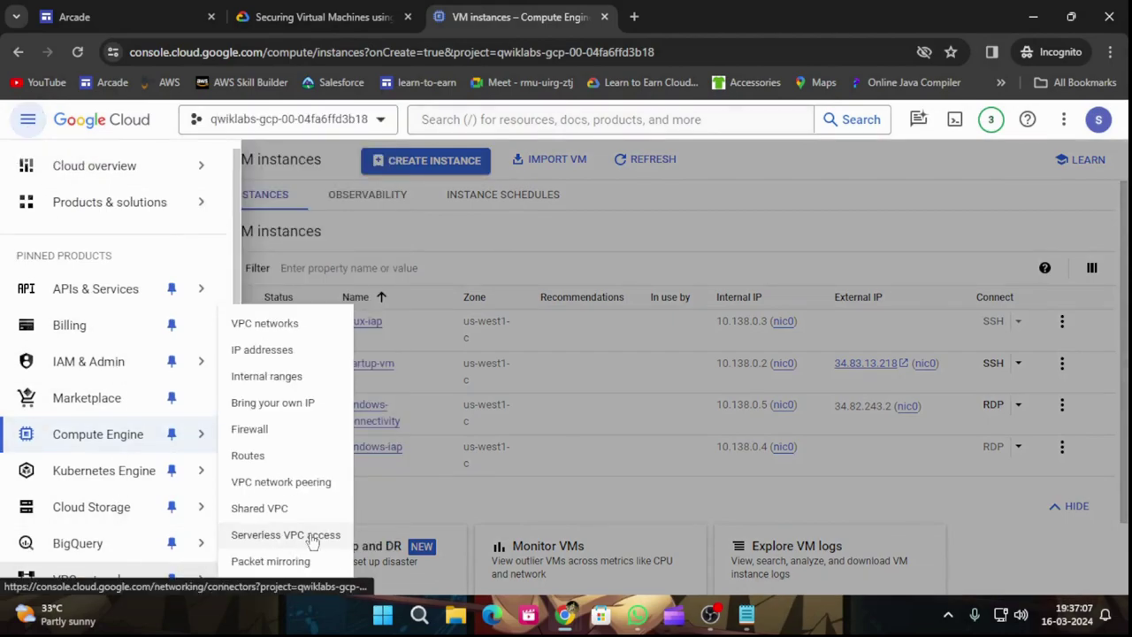
click(265, 431)
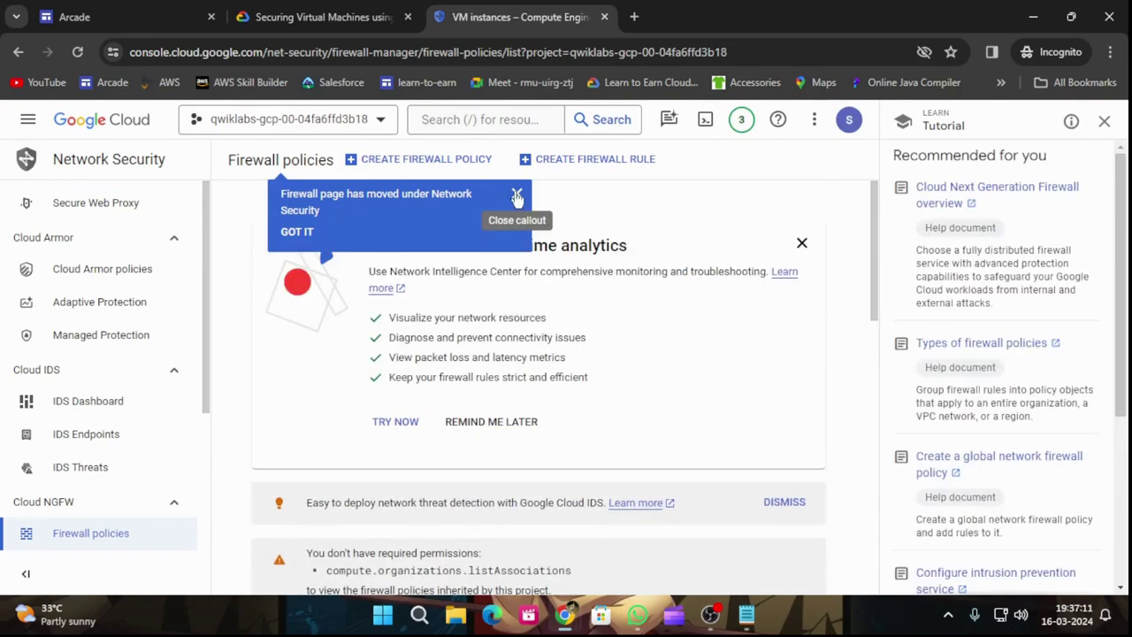
click(517, 193)
Step: Copy the rule name from Task 3 and start a new firewall rule named allow-ingress-from-iap
click(289, 10)
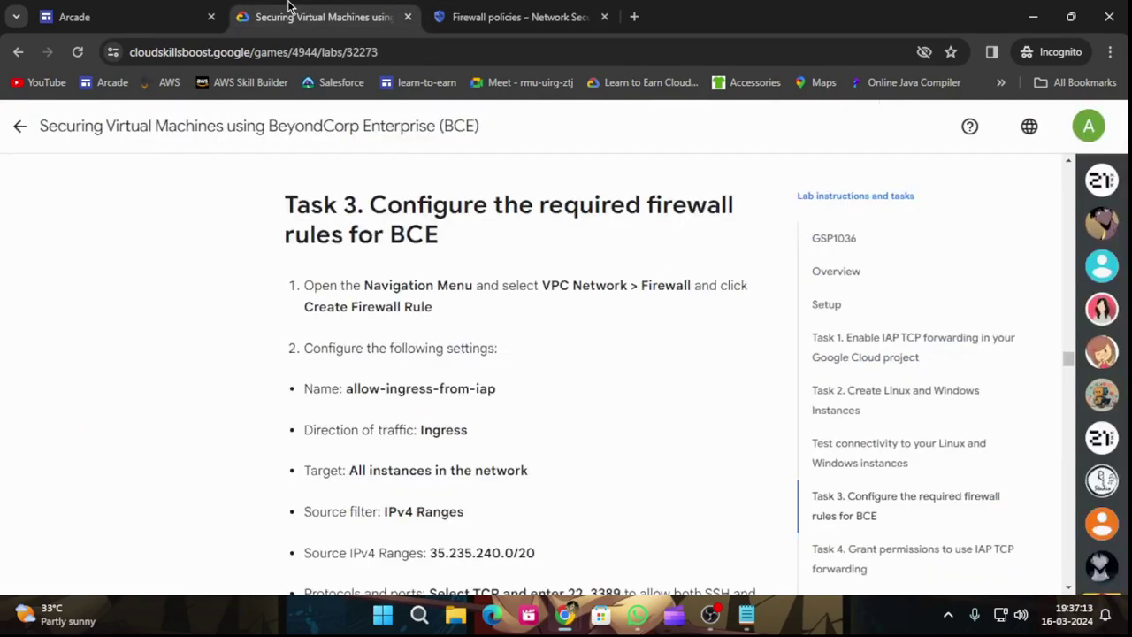
scroll(465, 469, down, 1)
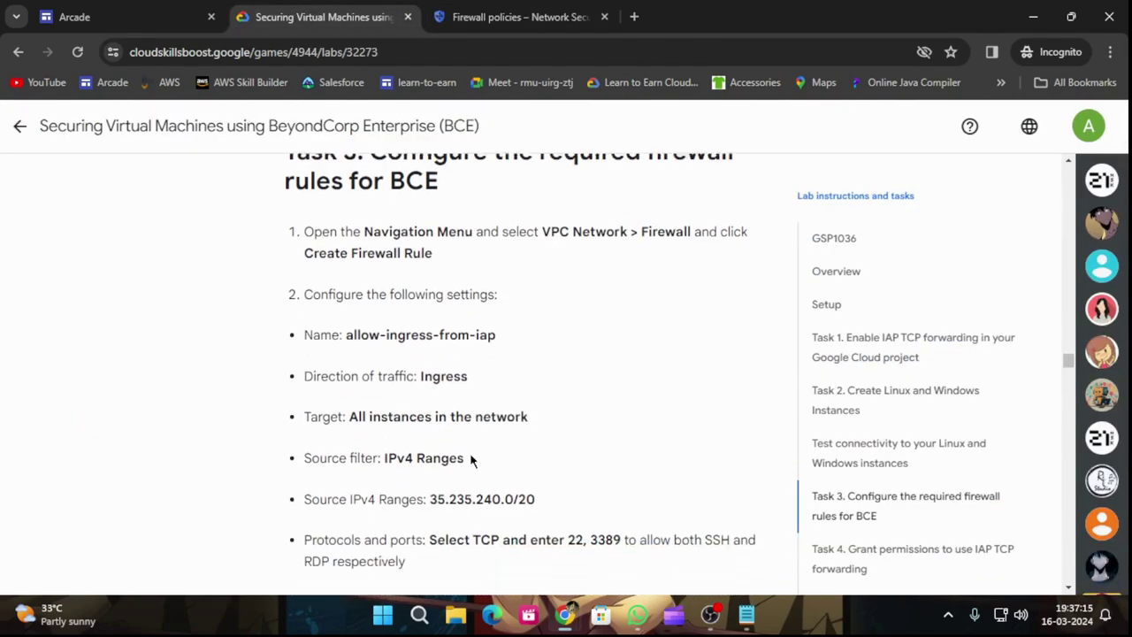
drag(346, 311, 494, 298)
key(ctrl+c)
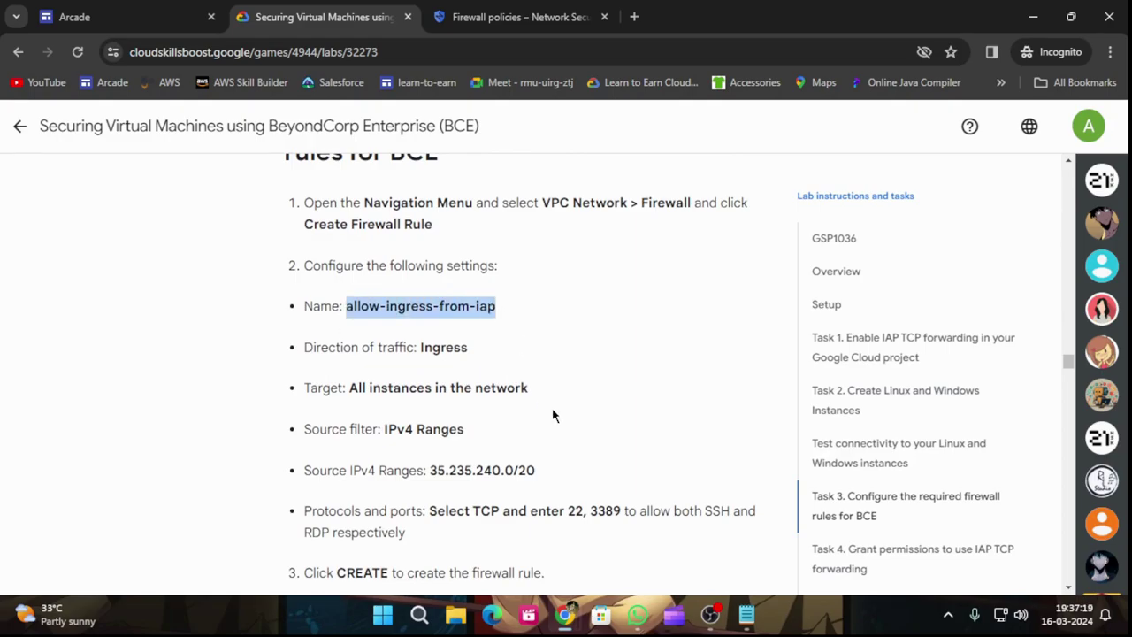
click(520, 17)
click(619, 158)
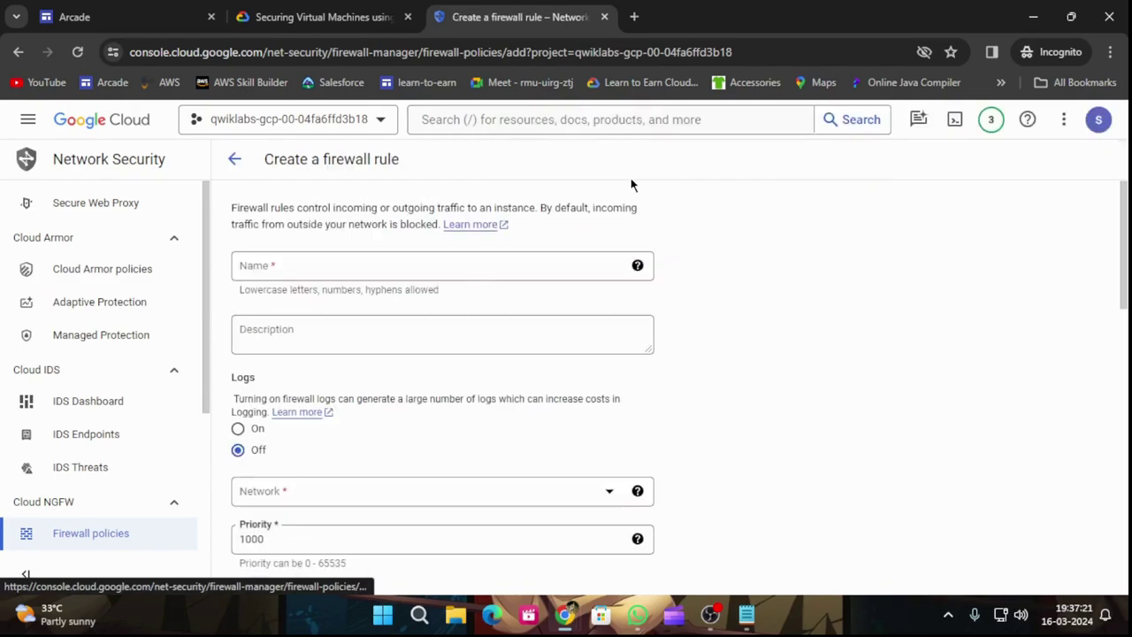
click(429, 266)
key(ctrl+v)
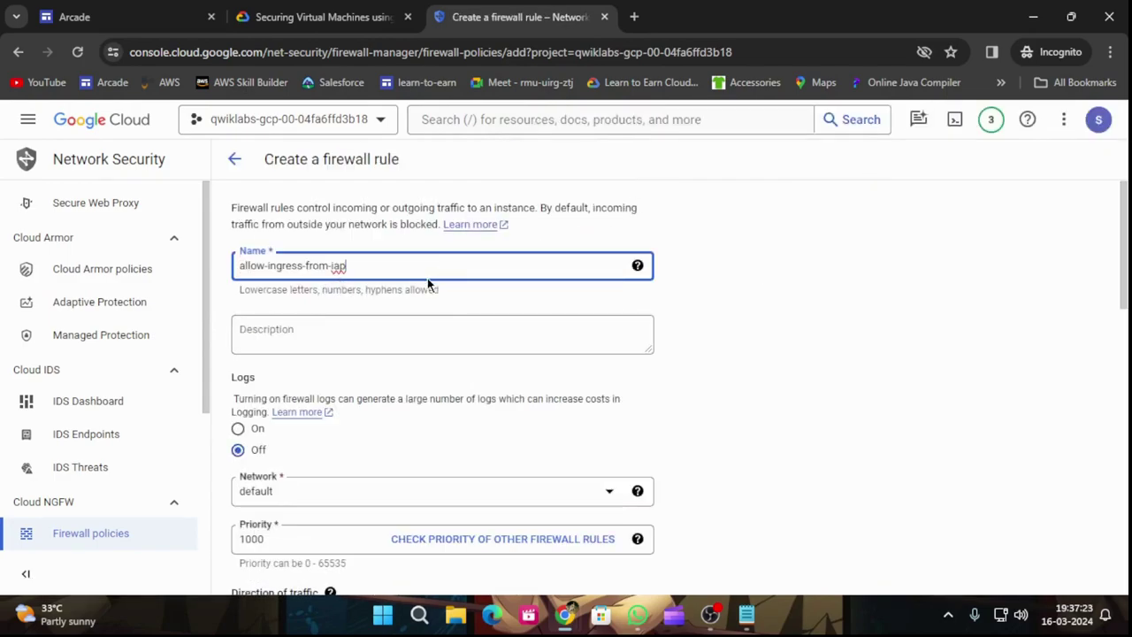
Step: Check the rule's traffic direction against the lab and set its targets to All instances in the network
click(323, 15)
scroll(519, 383, down, 1)
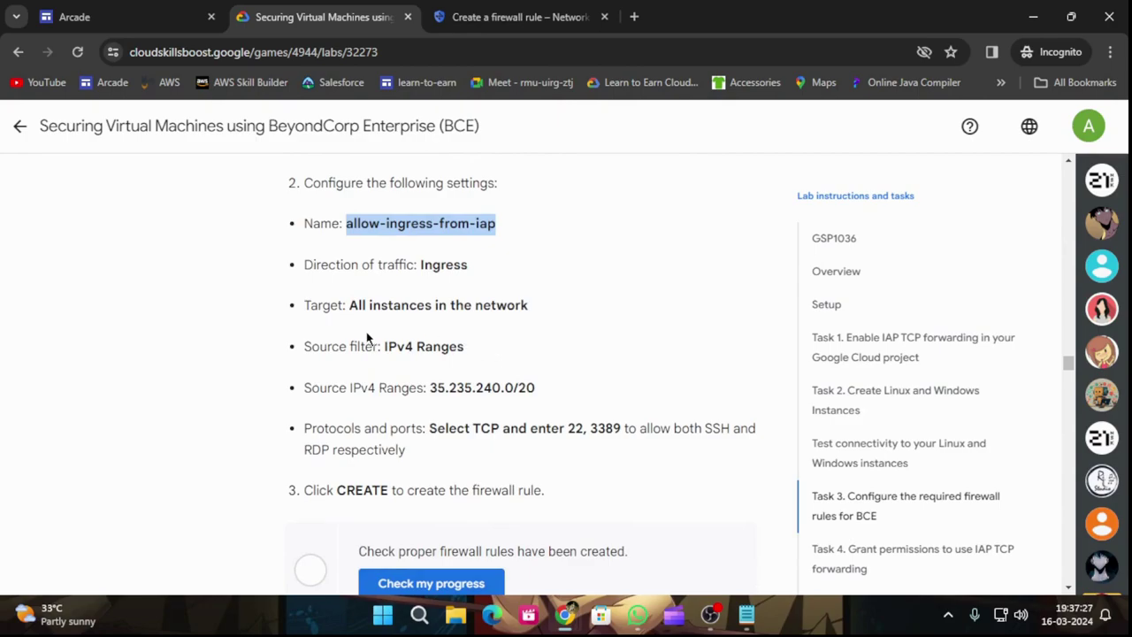
click(518, 16)
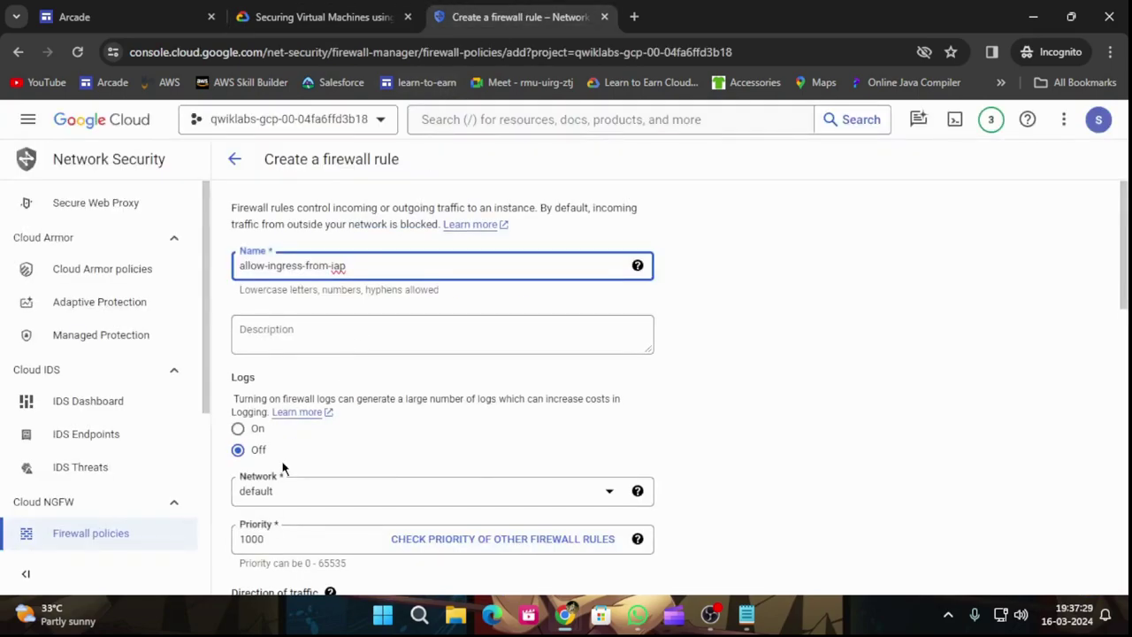
scroll(283, 467, down, 2)
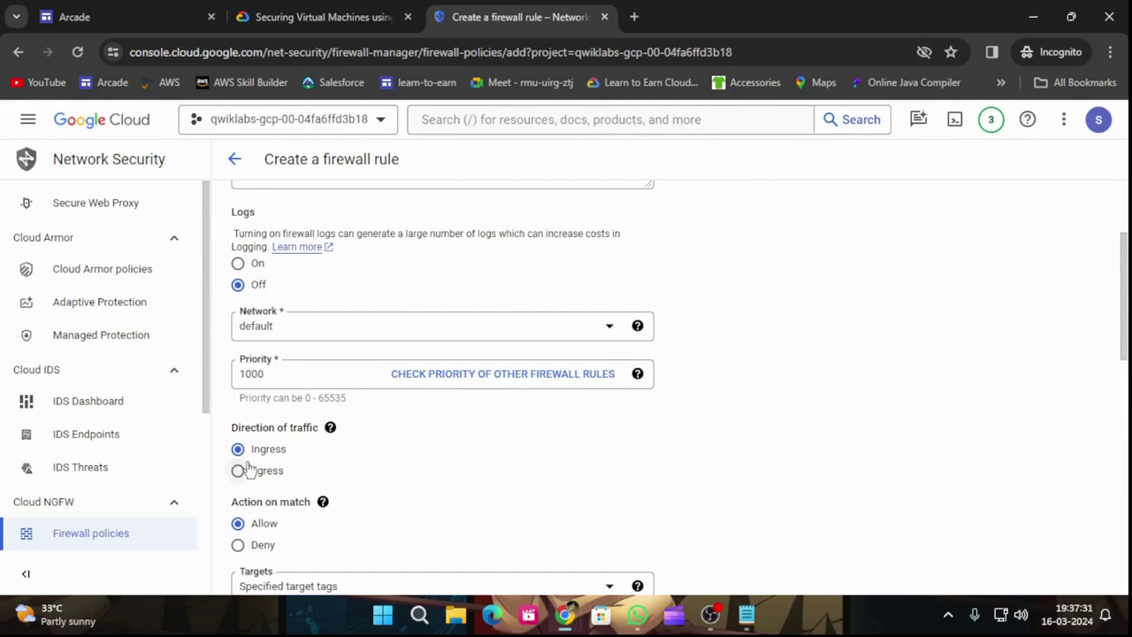
scroll(354, 371, down, 2)
click(447, 429)
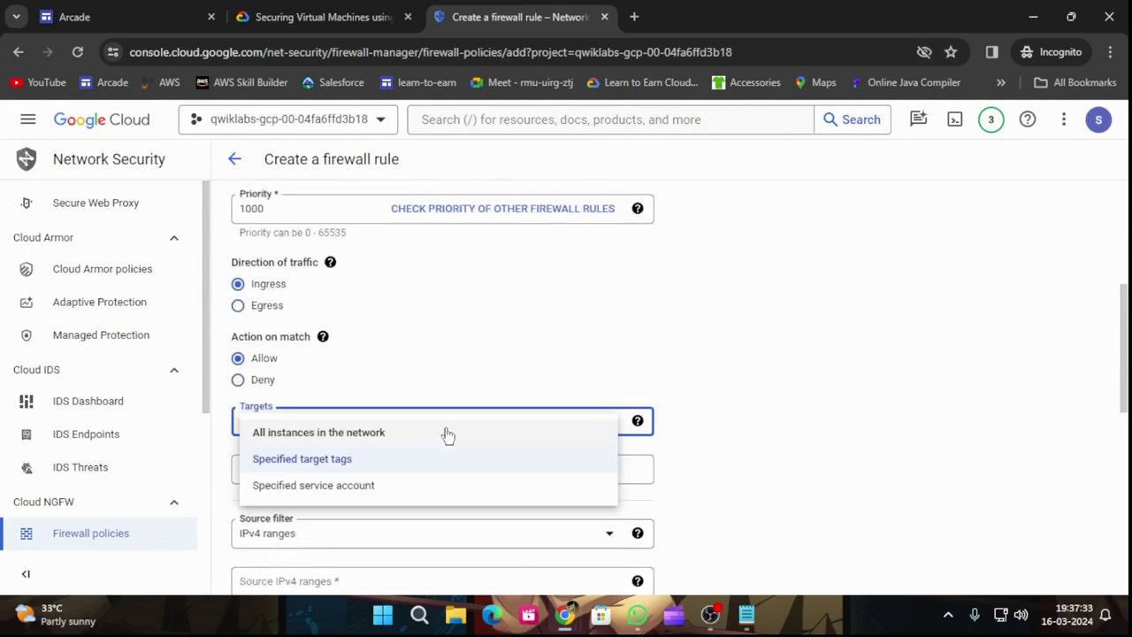
click(298, 439)
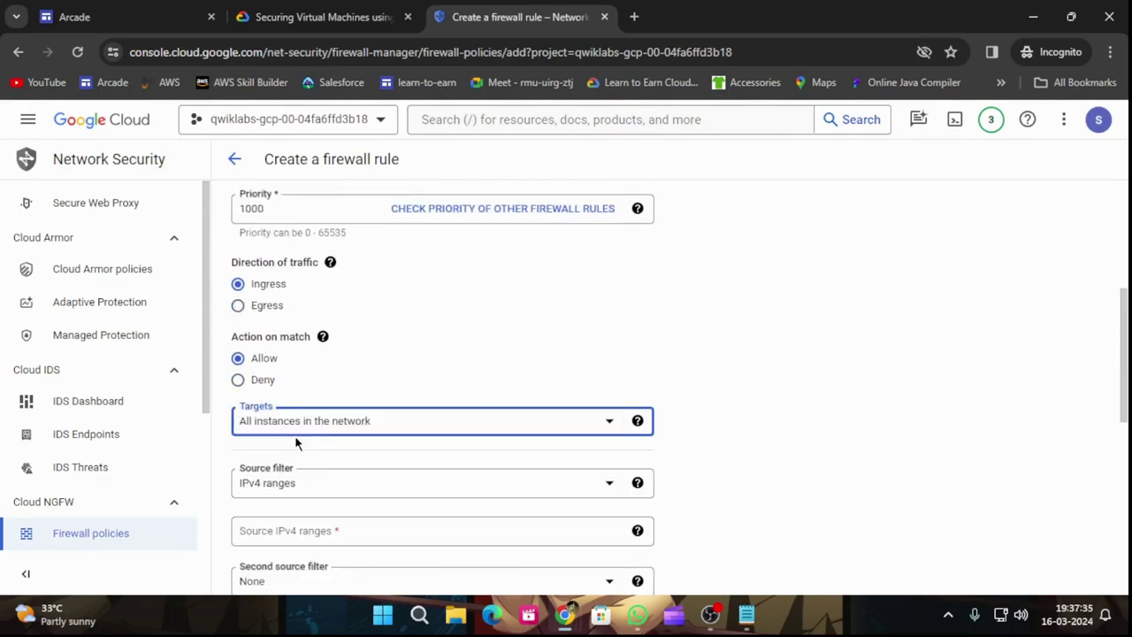
Step: Copy the source range from the lab and add 35.235.240.0/20 to the rule's source IPv4 ranges
click(263, 12)
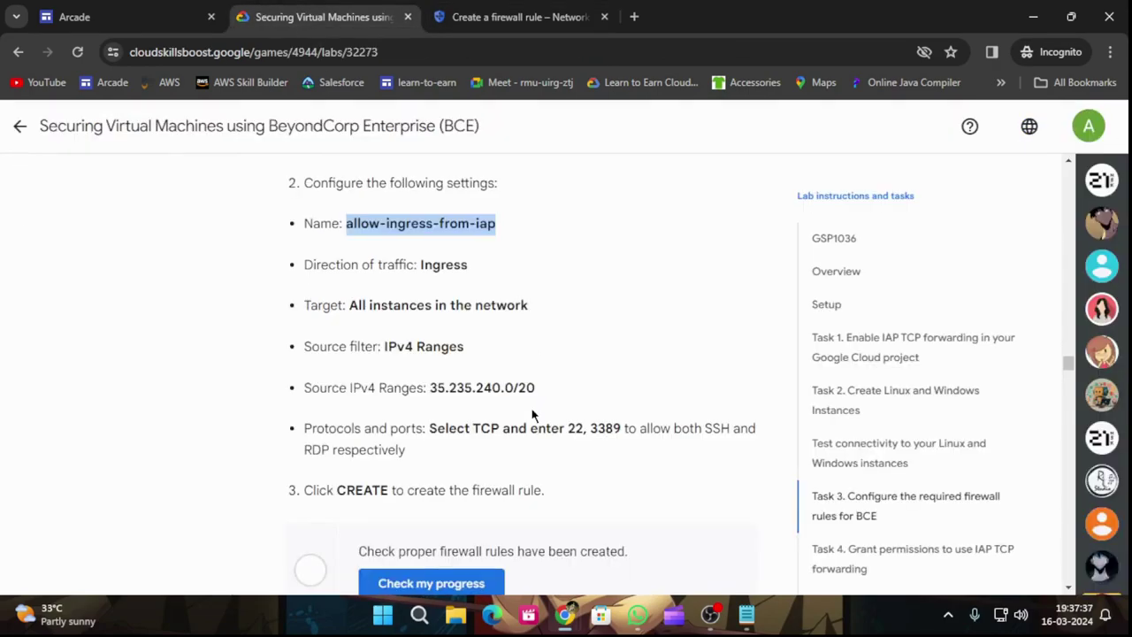
scroll(531, 407, down, 1)
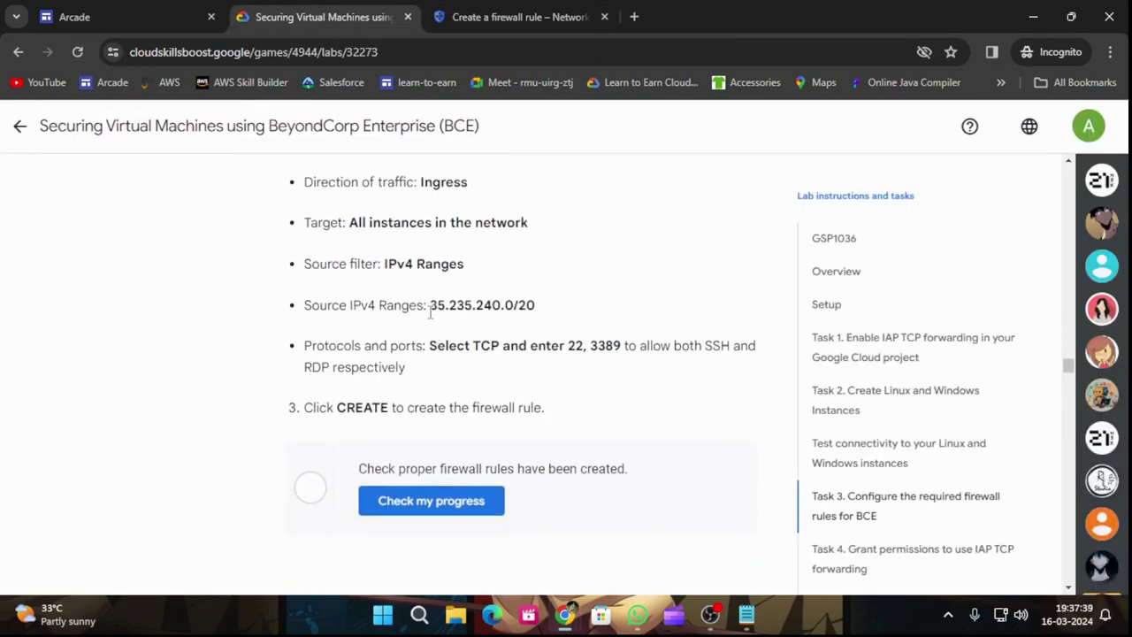
drag(430, 311, 493, 312)
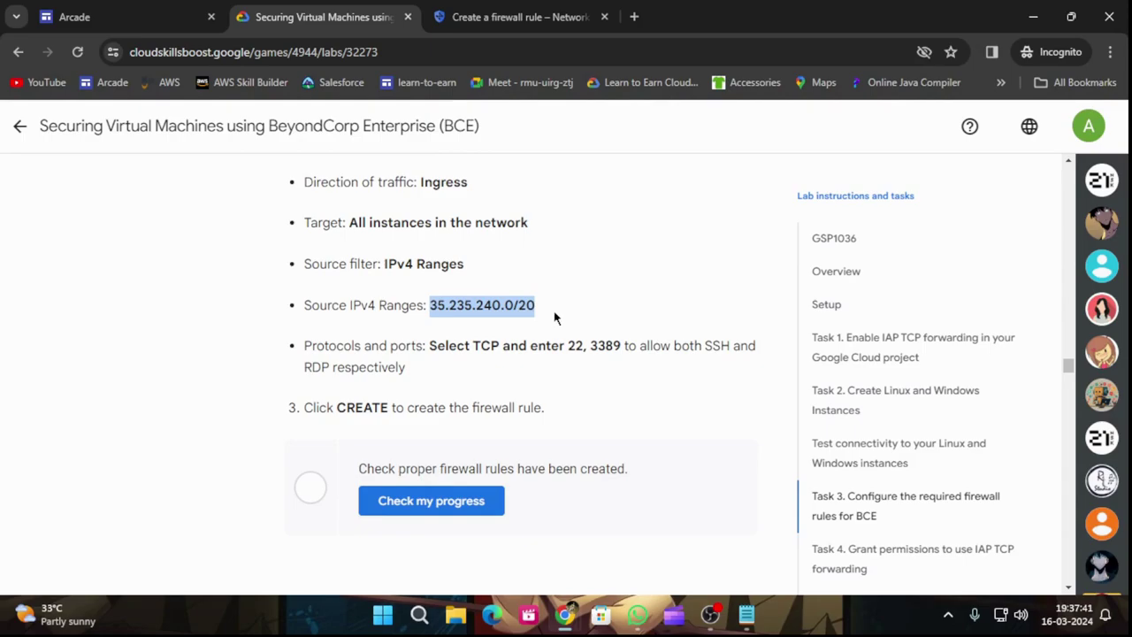
key(ctrl+Tab)
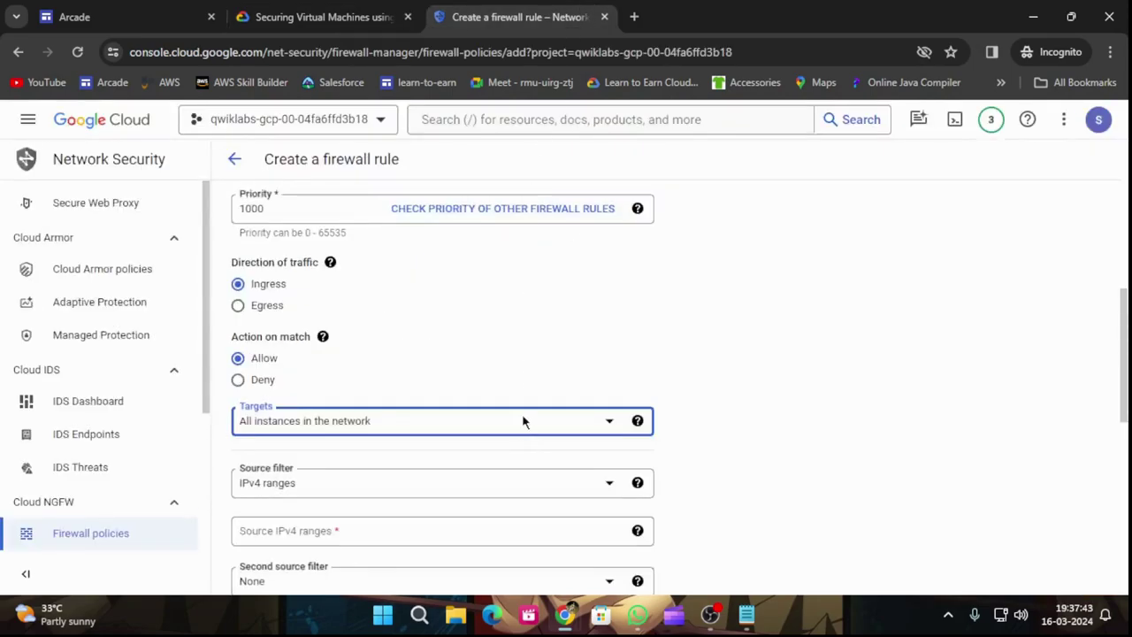
scroll(523, 419, down, 2)
click(428, 449)
text(35.235.240.0/20)
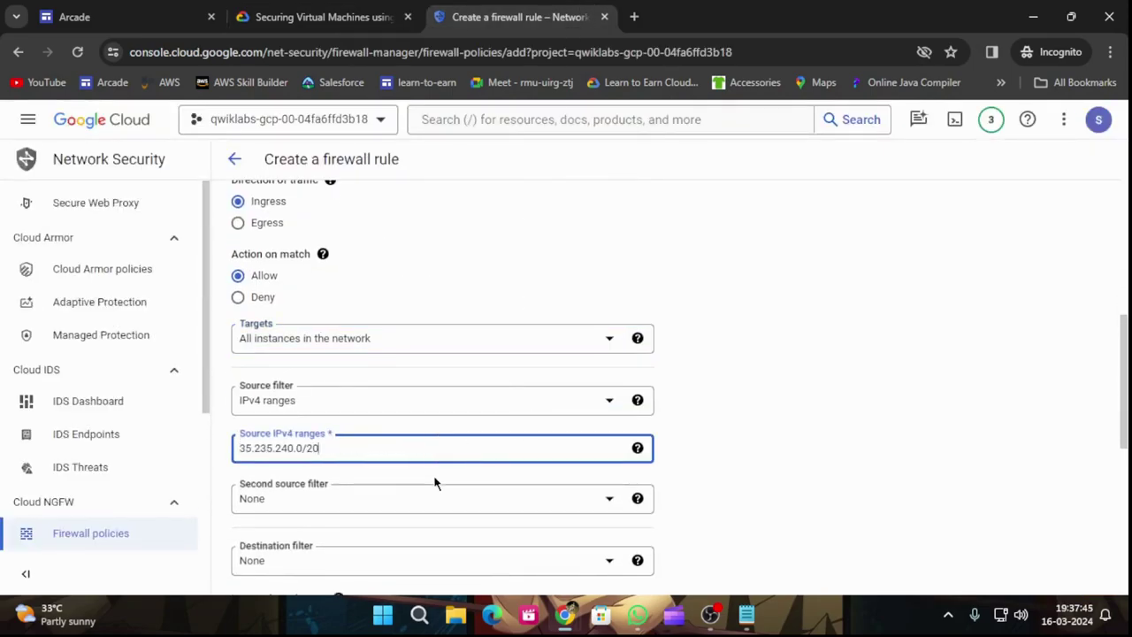
click(287, 13)
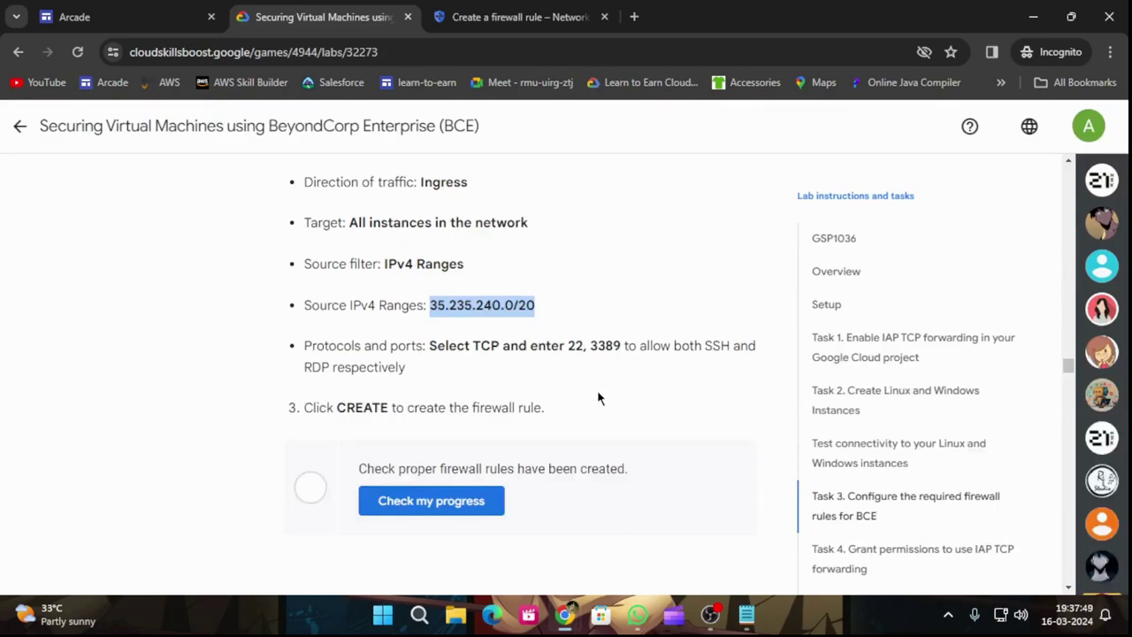
click(570, 13)
key(Return)
Step: Enable TCP for the firewall rule with ports 22,3389 and compare the entry with the lab instructions
scroll(377, 483, down, 2)
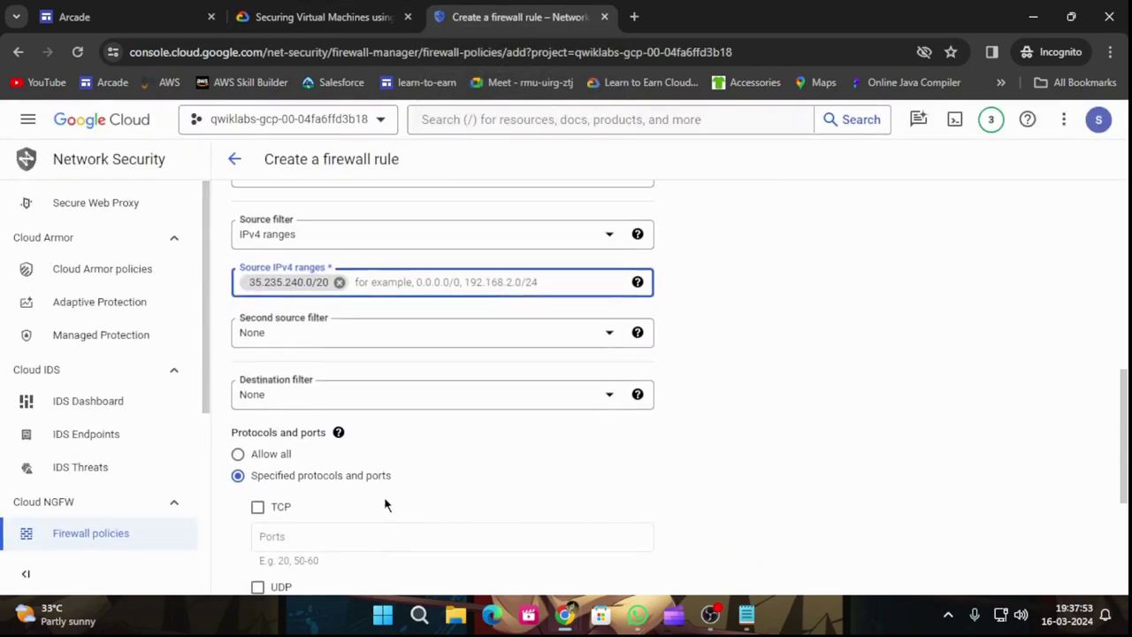
scroll(385, 504, down, 2)
click(258, 343)
click(288, 371)
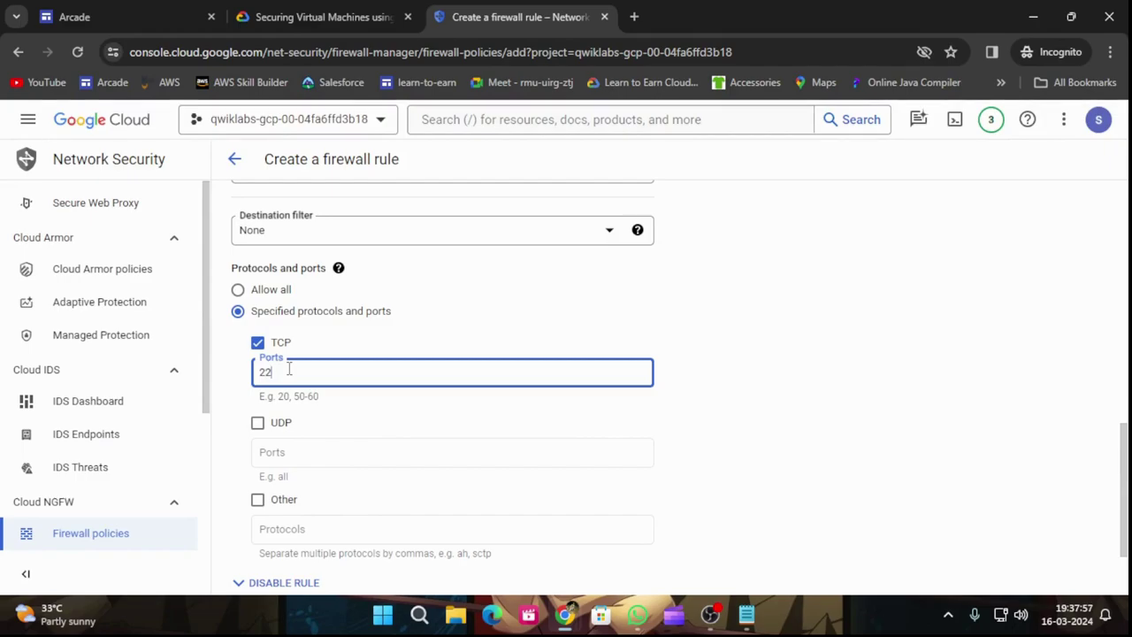
text(,3389)
click(305, 17)
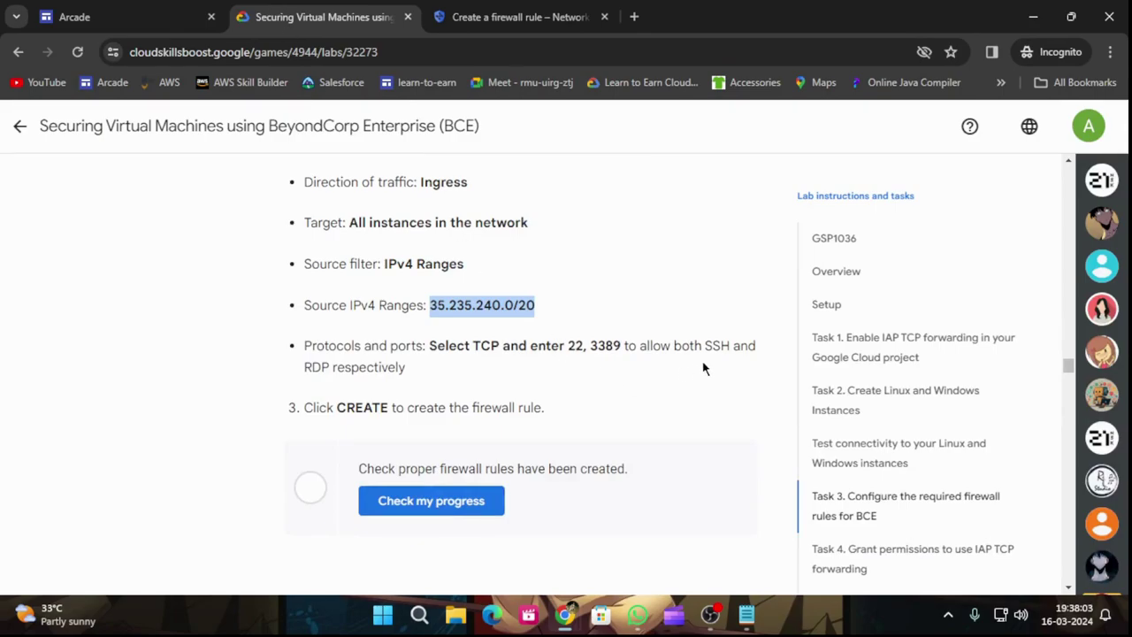
Step: Check the TCP ports against the lab, create the allow-ingress-from-iap firewall rule, and check the lab progress for Task 3
click(487, 13)
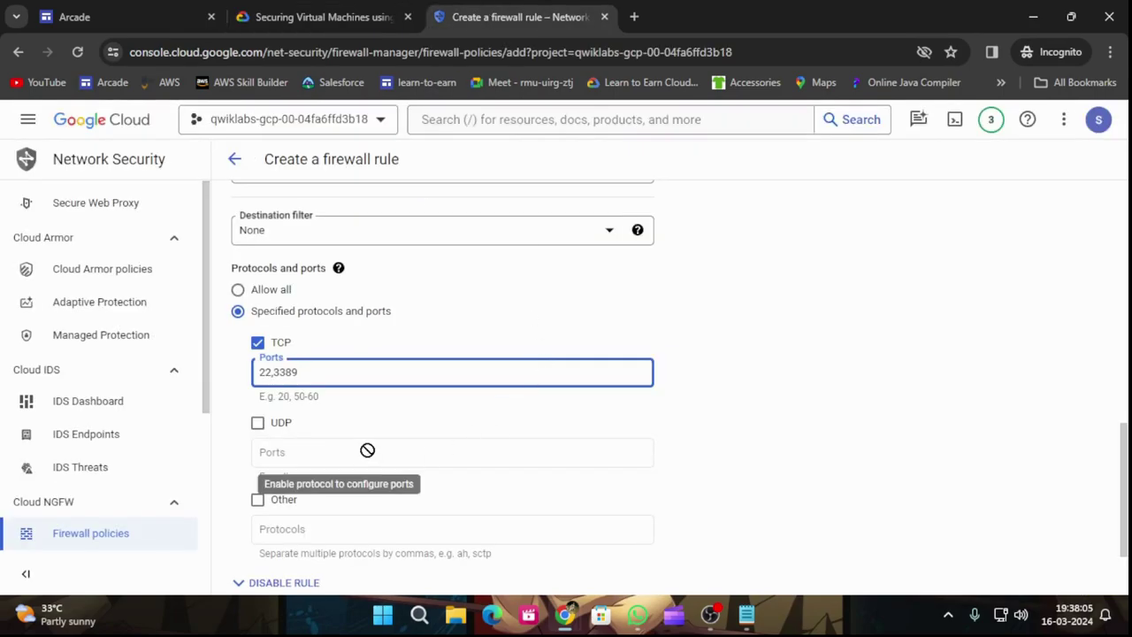
scroll(571, 395, down, 1)
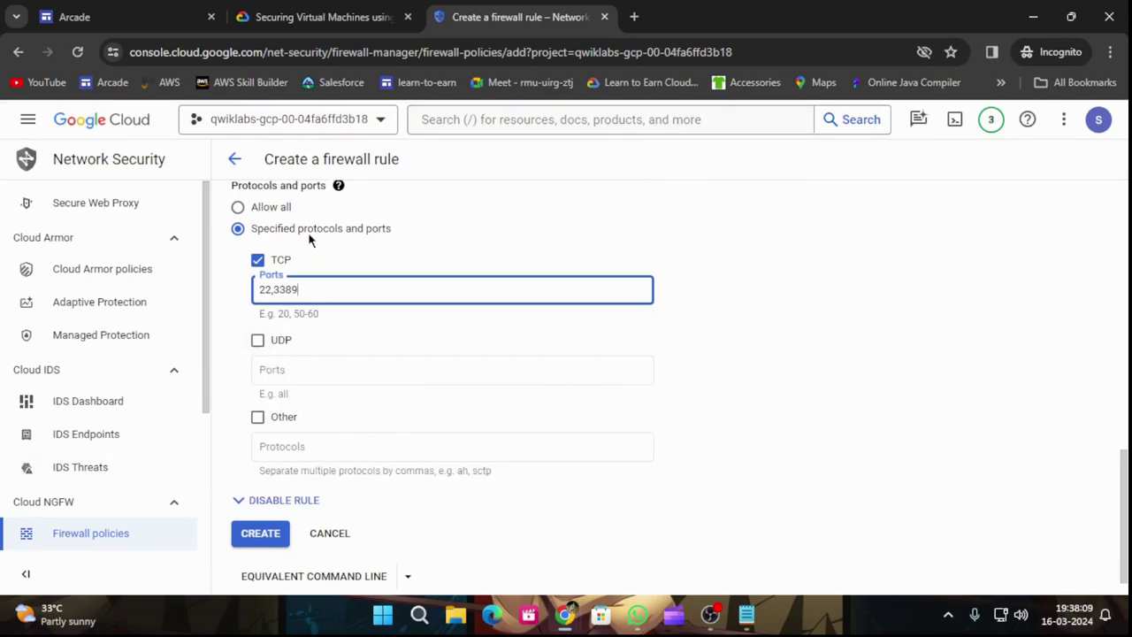
scroll(611, 434, down, 1)
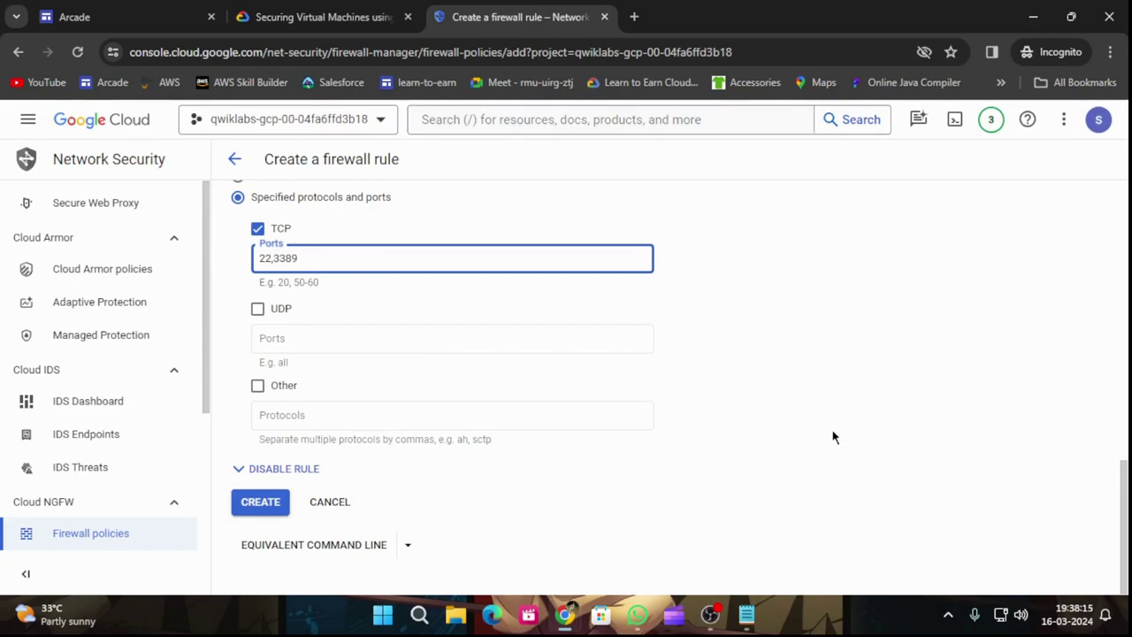
click(340, 9)
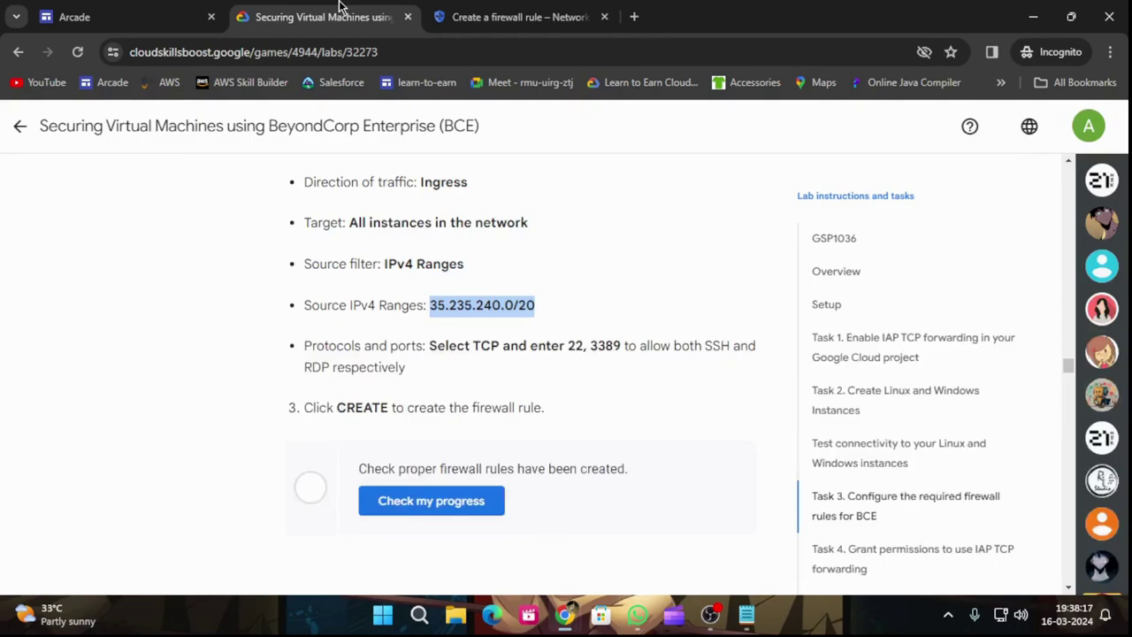
click(518, 13)
click(278, 504)
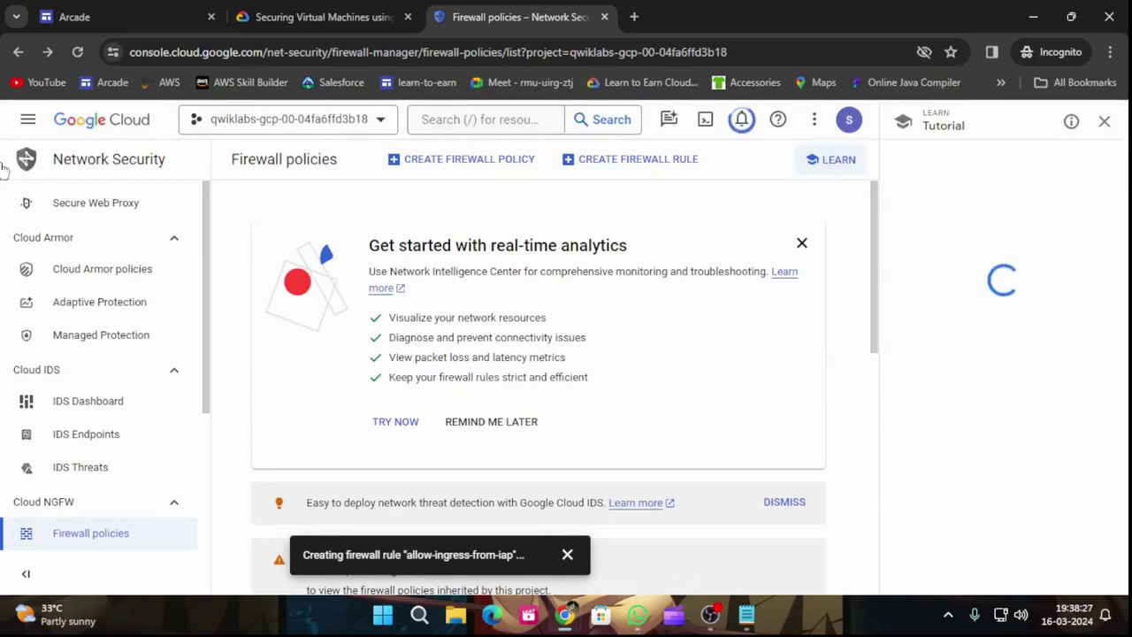
click(272, 16)
click(471, 520)
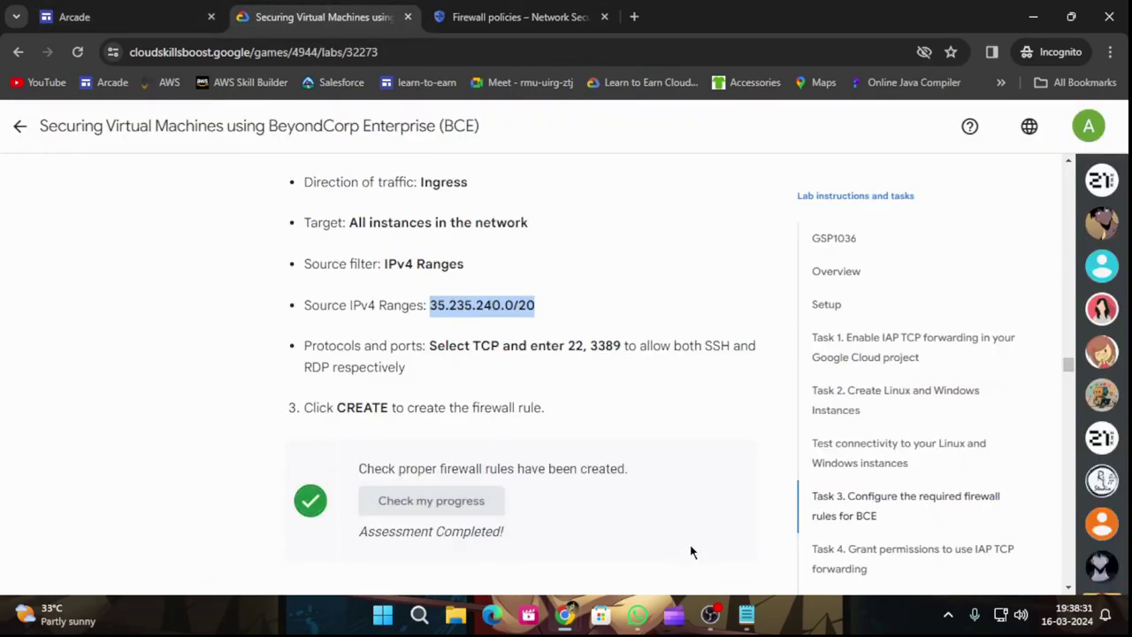
Step: Read the lab's Task 4 instructions and open Identity-Aware Proxy in the console's Security section
scroll(676, 549, down, 1)
scroll(683, 535, down, 3)
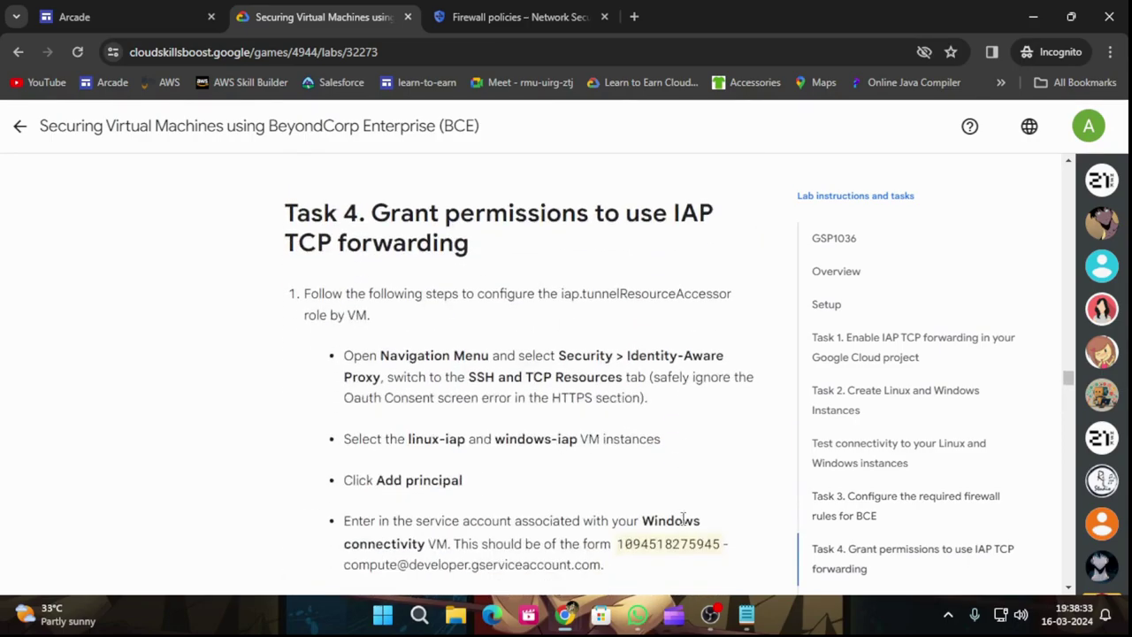
scroll(684, 517, down, 2)
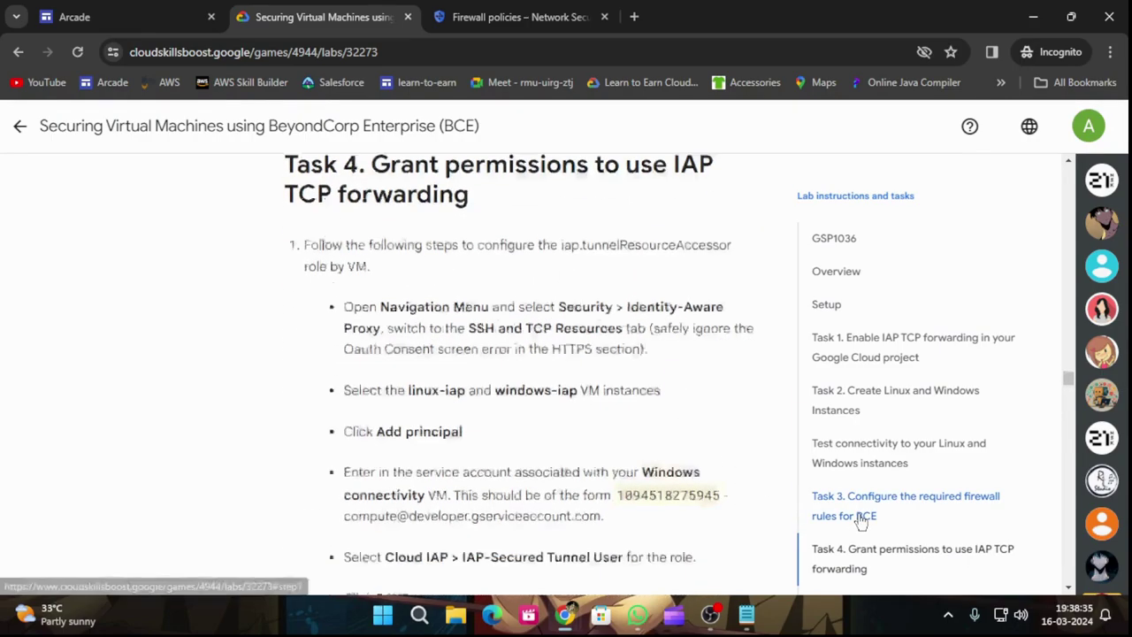
scroll(652, 493, up, 2)
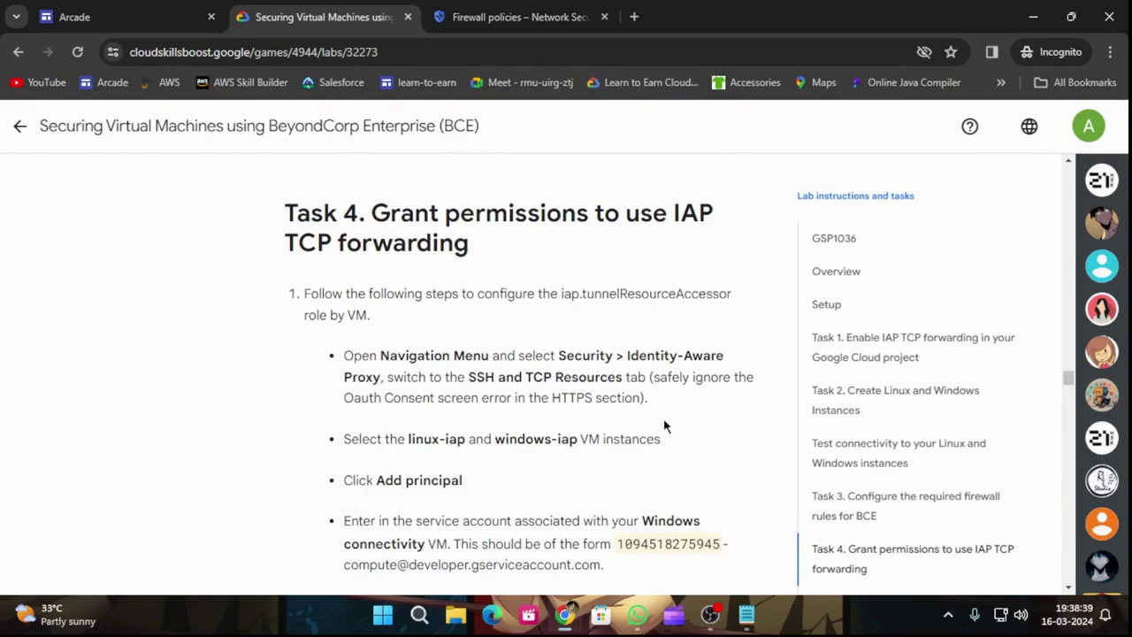
scroll(661, 424, up, 3)
scroll(657, 420, down, 3)
click(572, 10)
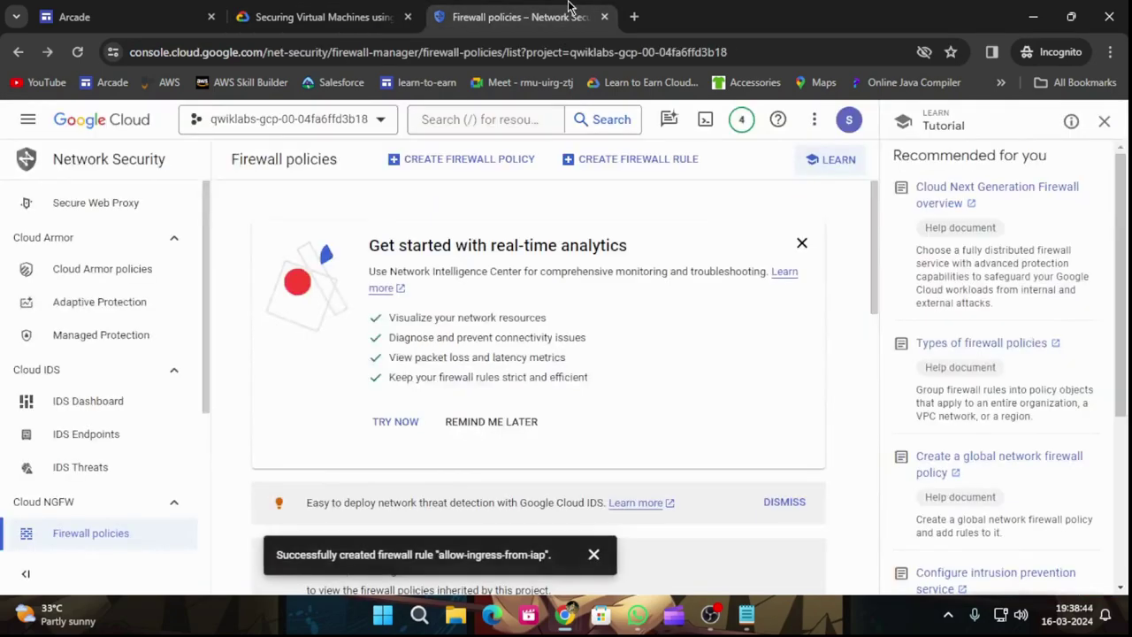
click(27, 119)
scroll(99, 491, down, 2)
mouse_move(103, 541)
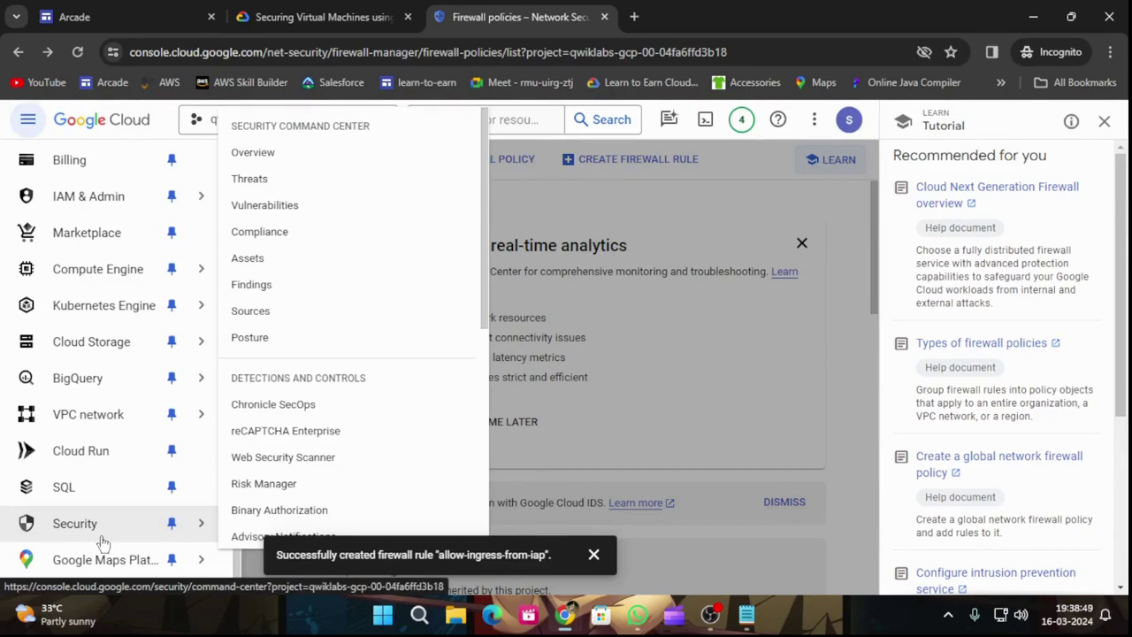
scroll(303, 263, down, 2)
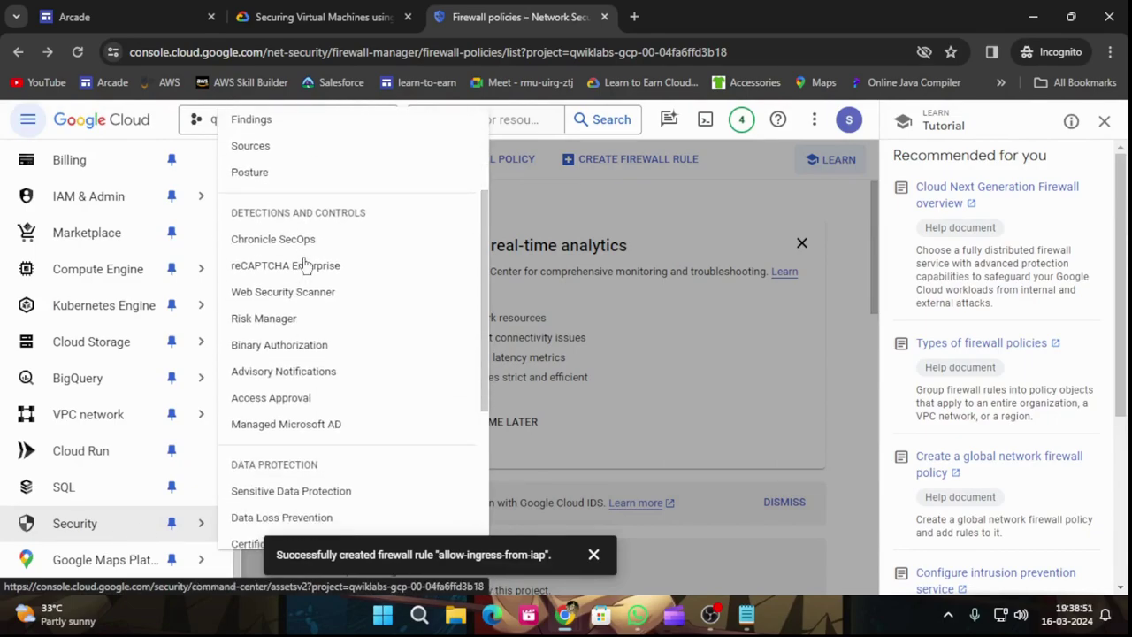
scroll(362, 328, down, 1)
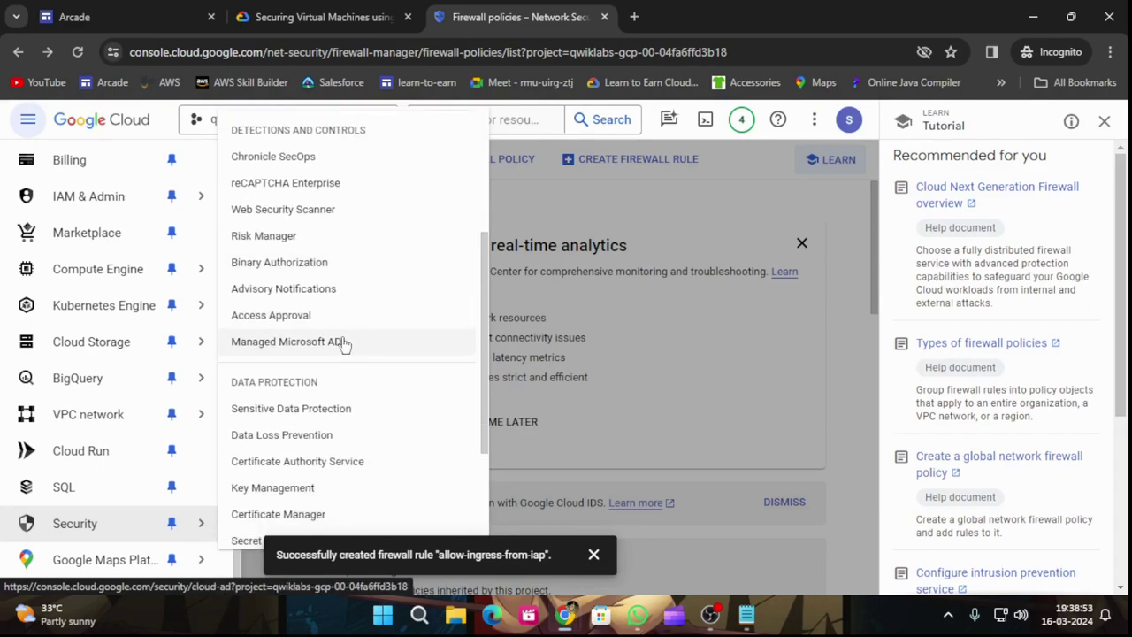
scroll(343, 347, down, 2)
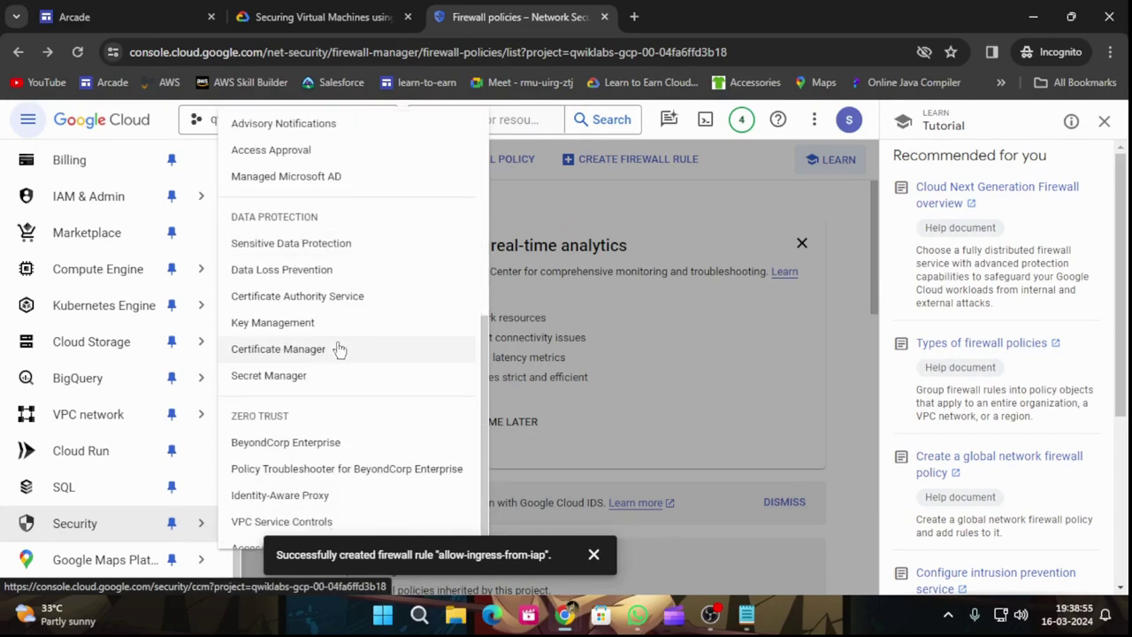
click(298, 503)
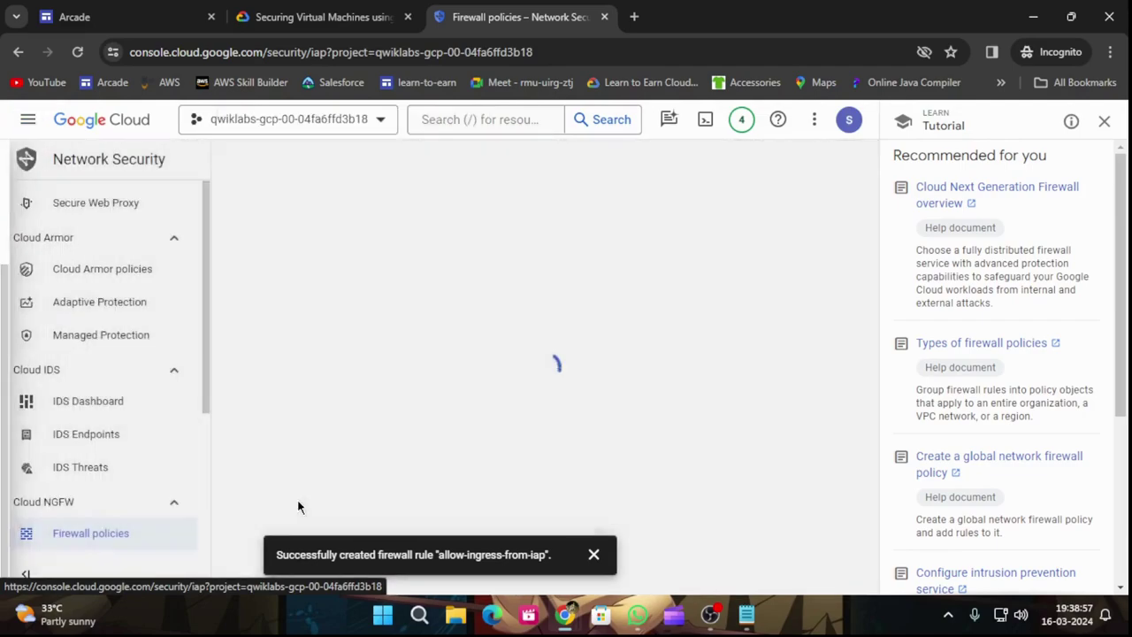
Step: Dismiss the firewall notification and the tutorial, and show Identity-Aware Proxy's SSH and TCP resources
click(594, 555)
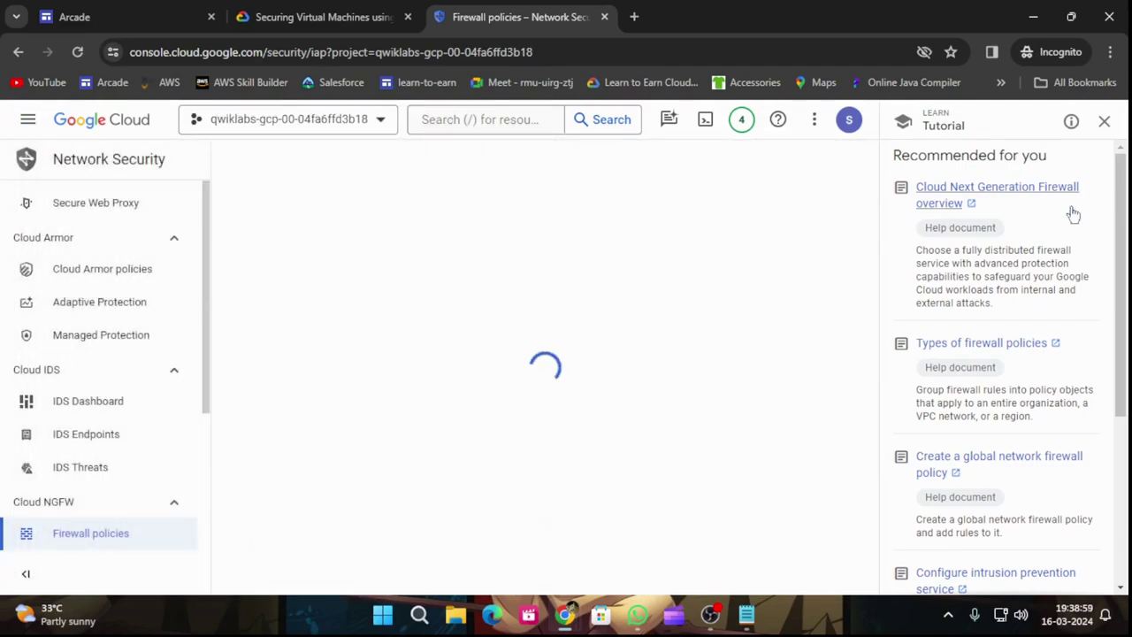
click(1107, 121)
click(353, 17)
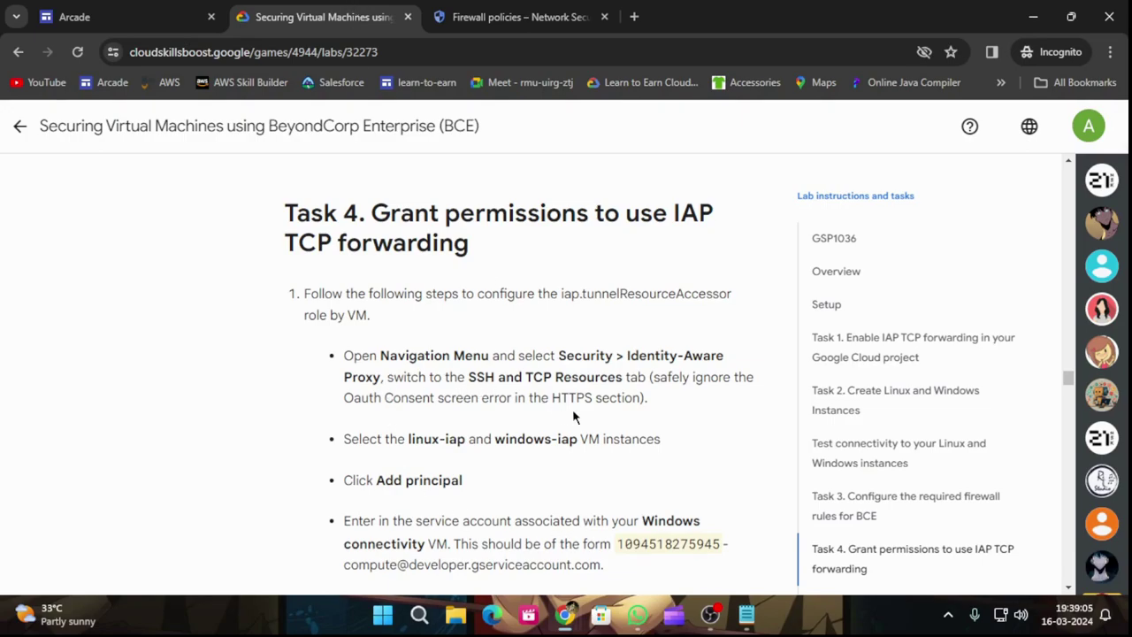
click(452, 16)
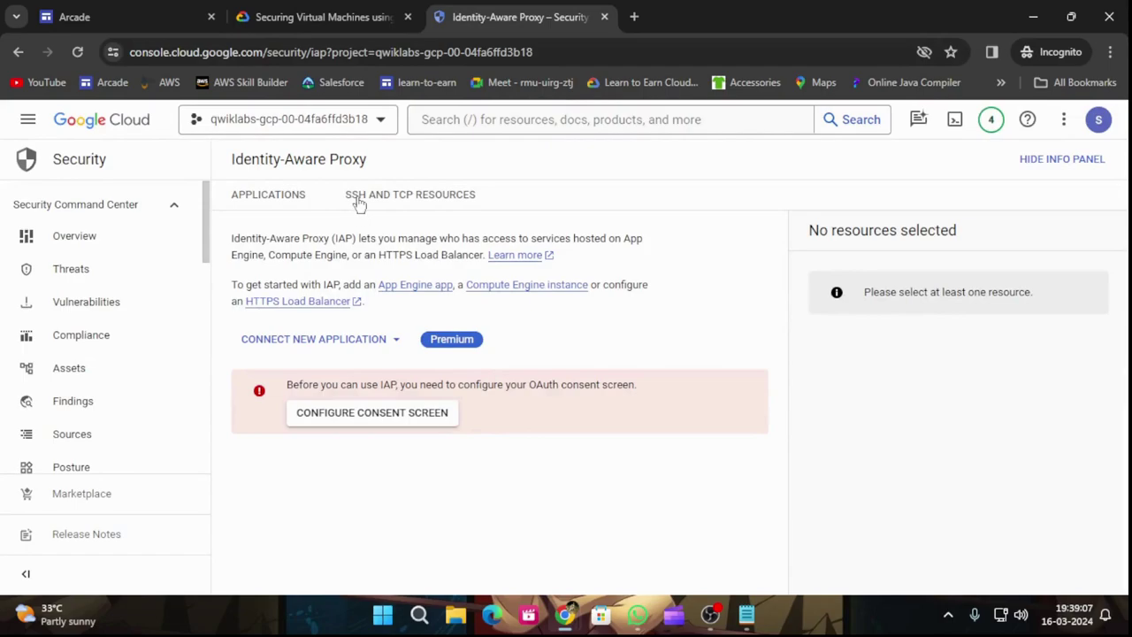
click(425, 208)
Step: Check which instances Task 4 names and select linux-iap and windows-iap among the tunnel resources
click(285, 18)
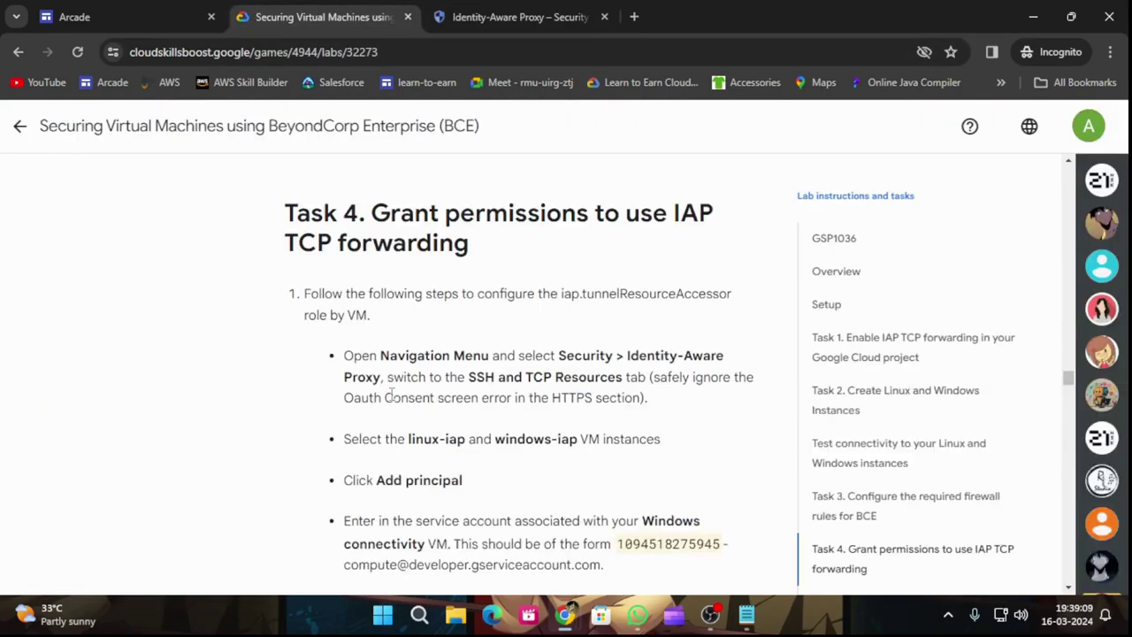
scroll(403, 375, down, 1)
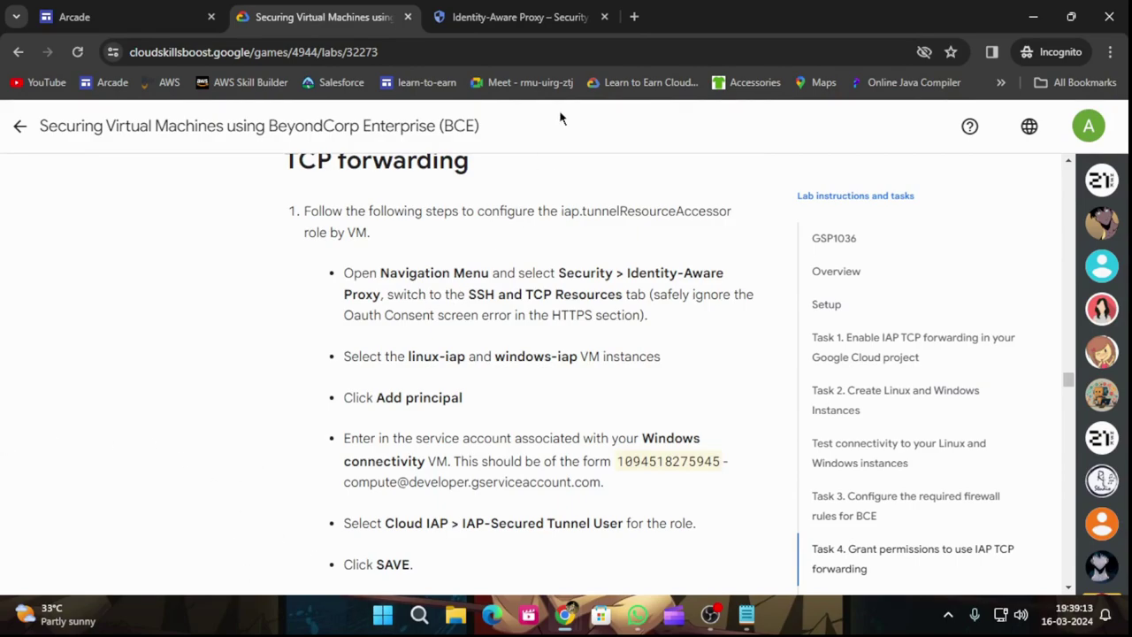
click(528, 8)
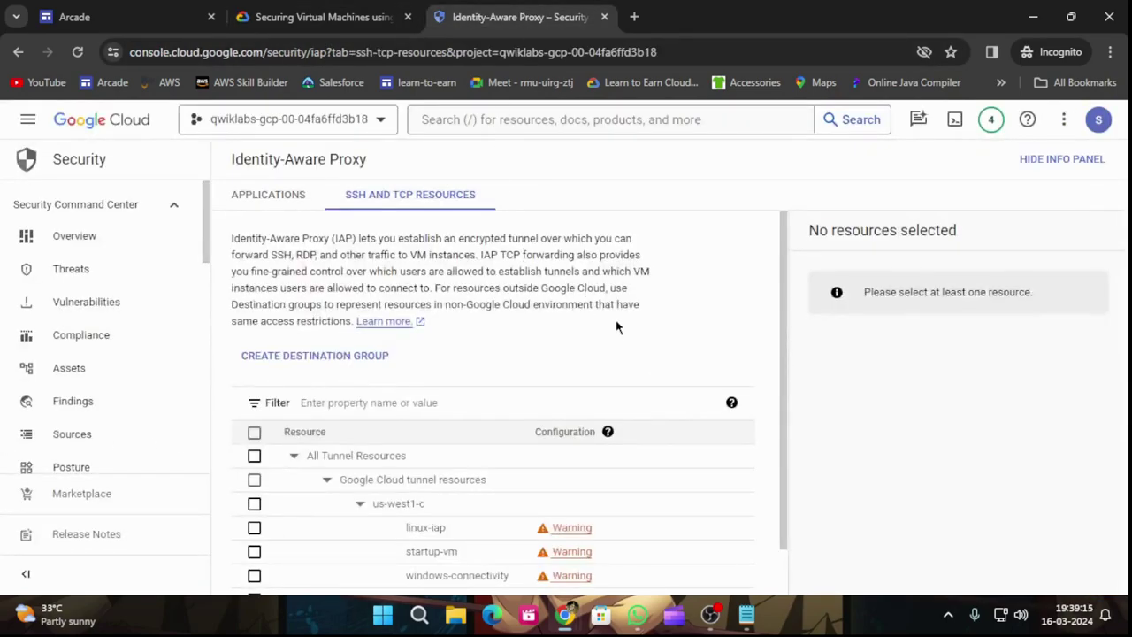
scroll(673, 325, down, 1)
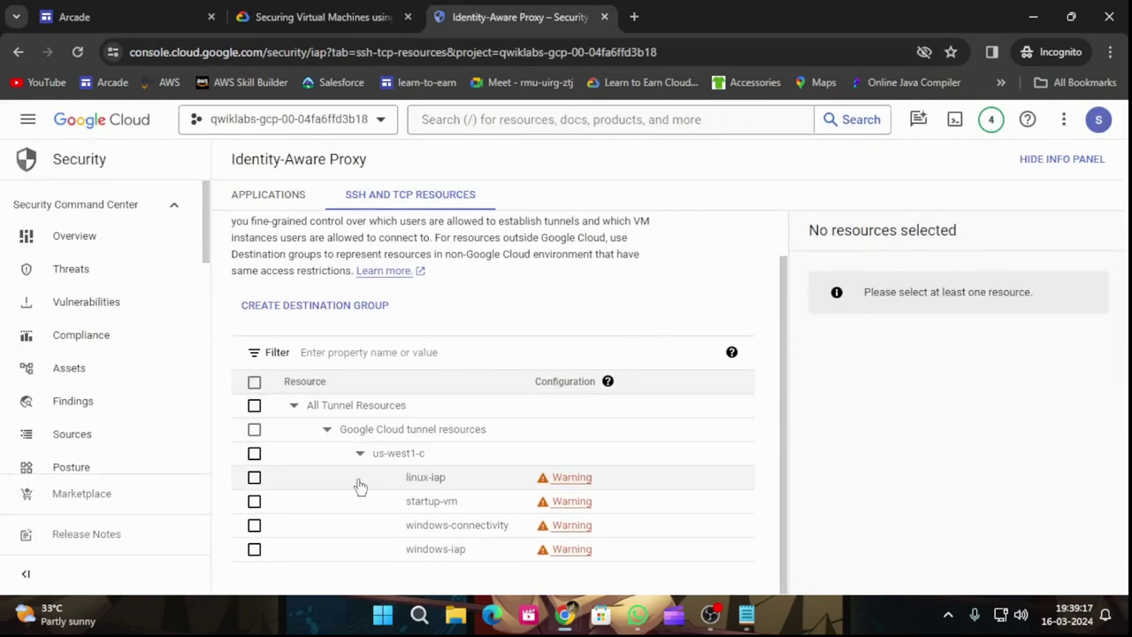
click(254, 479)
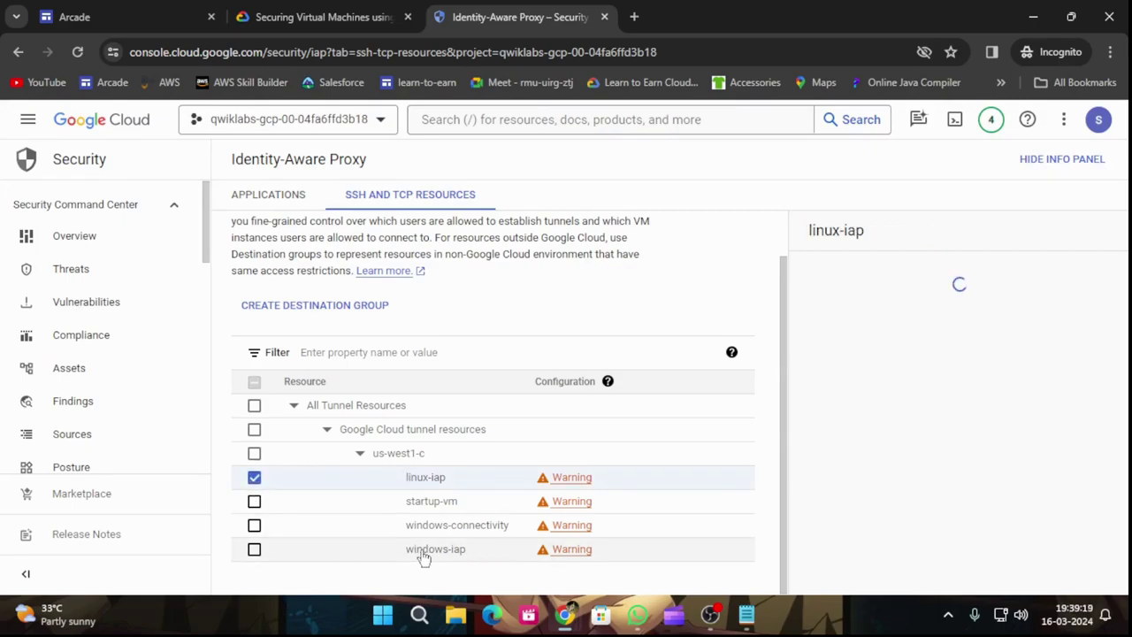
click(254, 550)
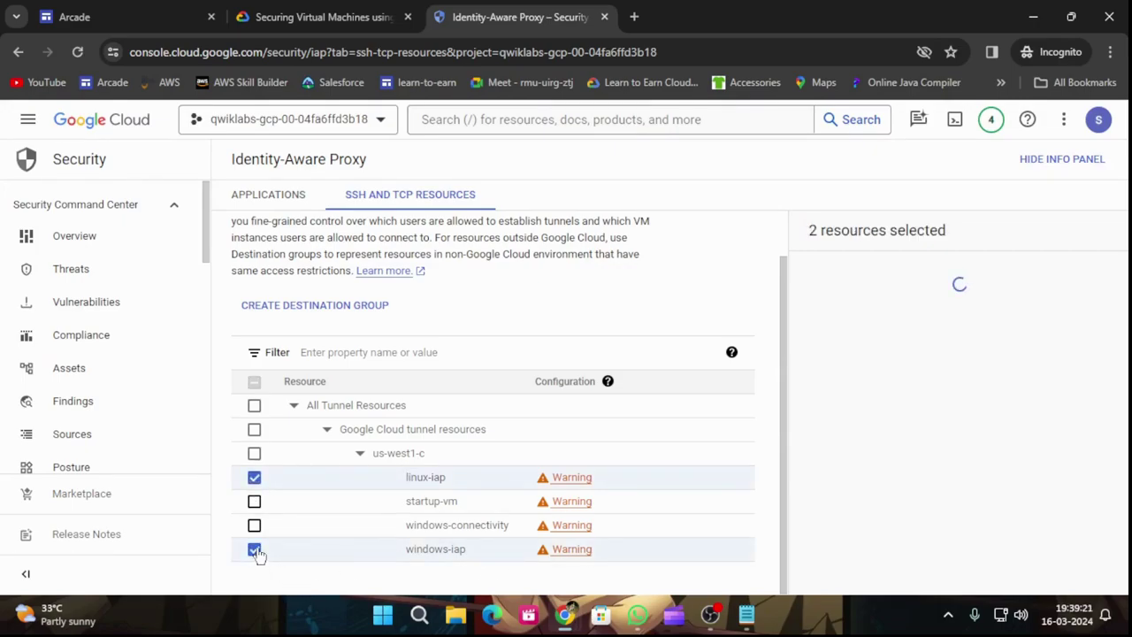
Step: Add the Windows connectivity VM's service account, copied from the lab, as a new principal for the two selected instances
click(305, 12)
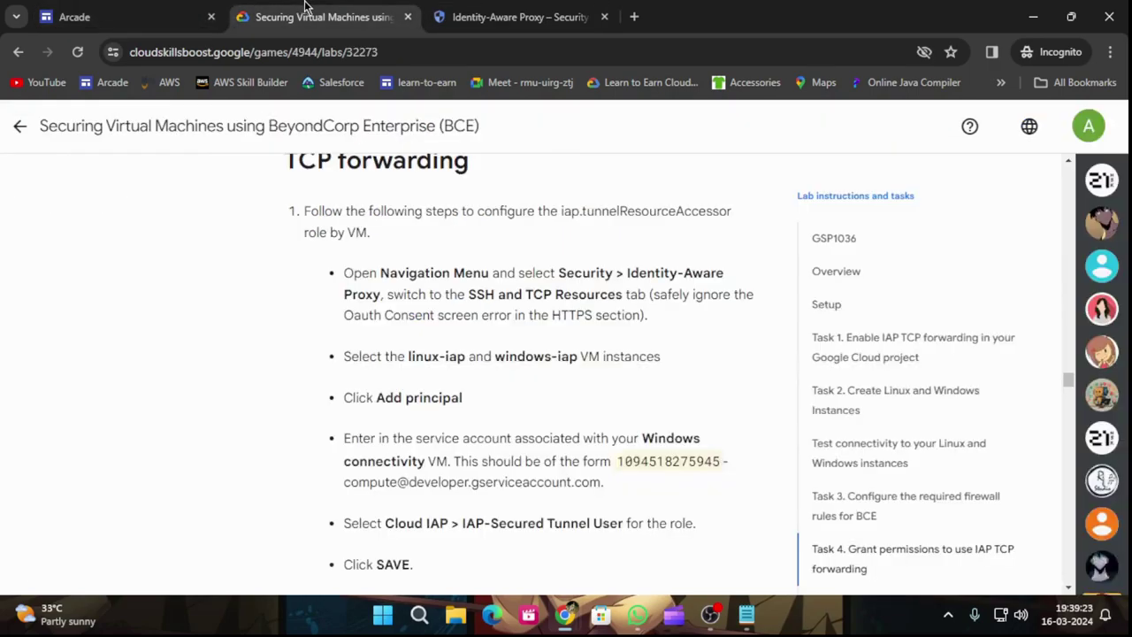
scroll(713, 421, down, 3)
scroll(712, 421, up, 1)
click(539, 13)
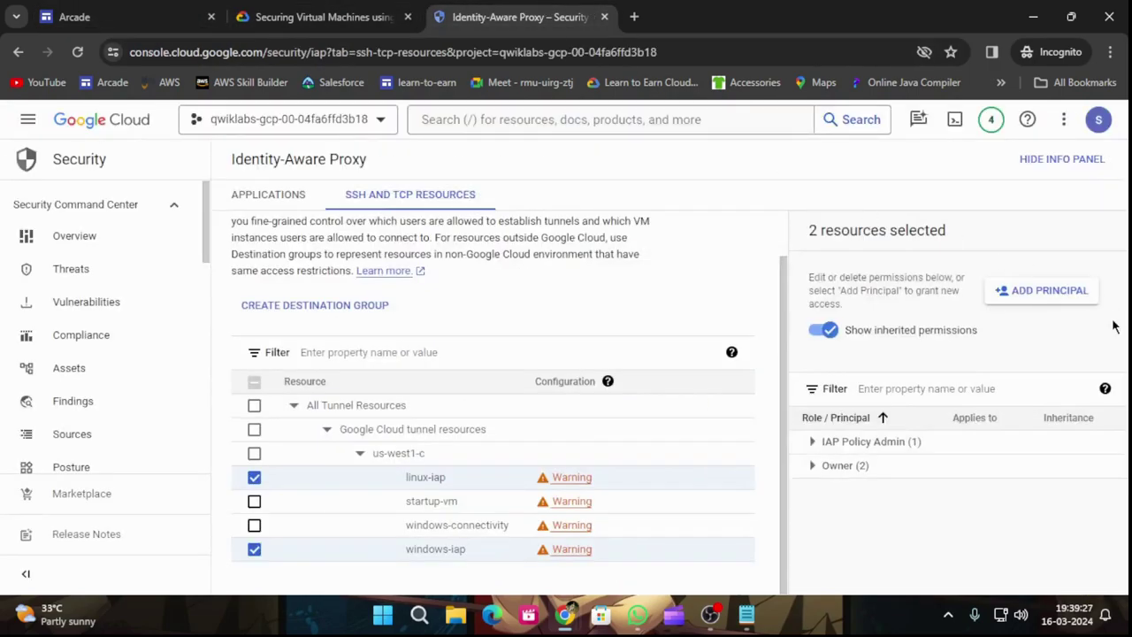
click(1004, 299)
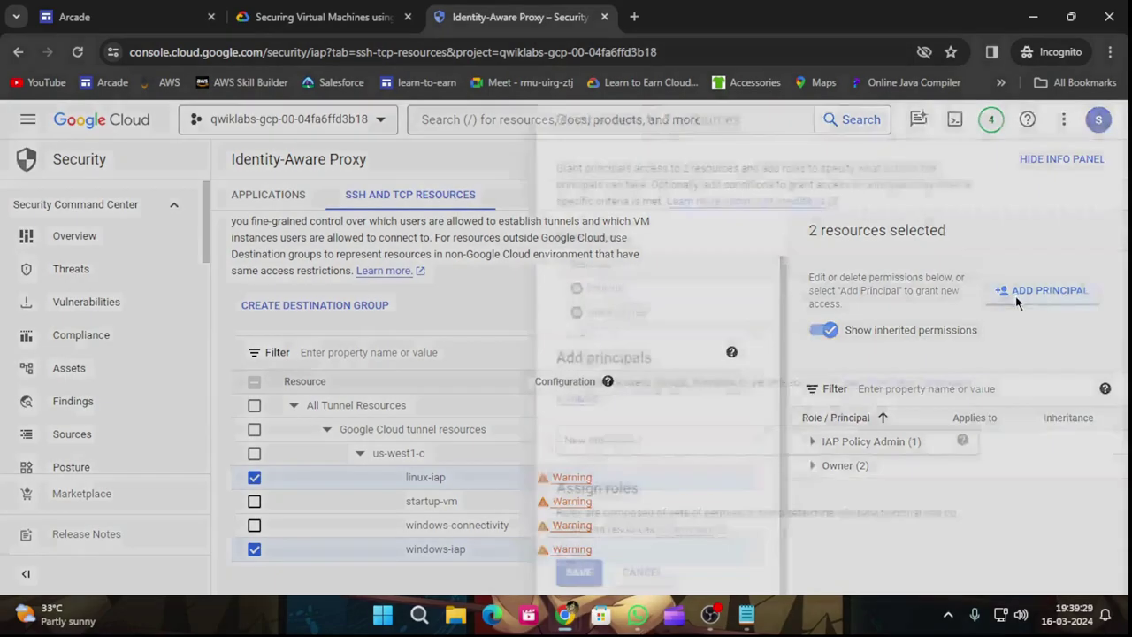
click(336, 16)
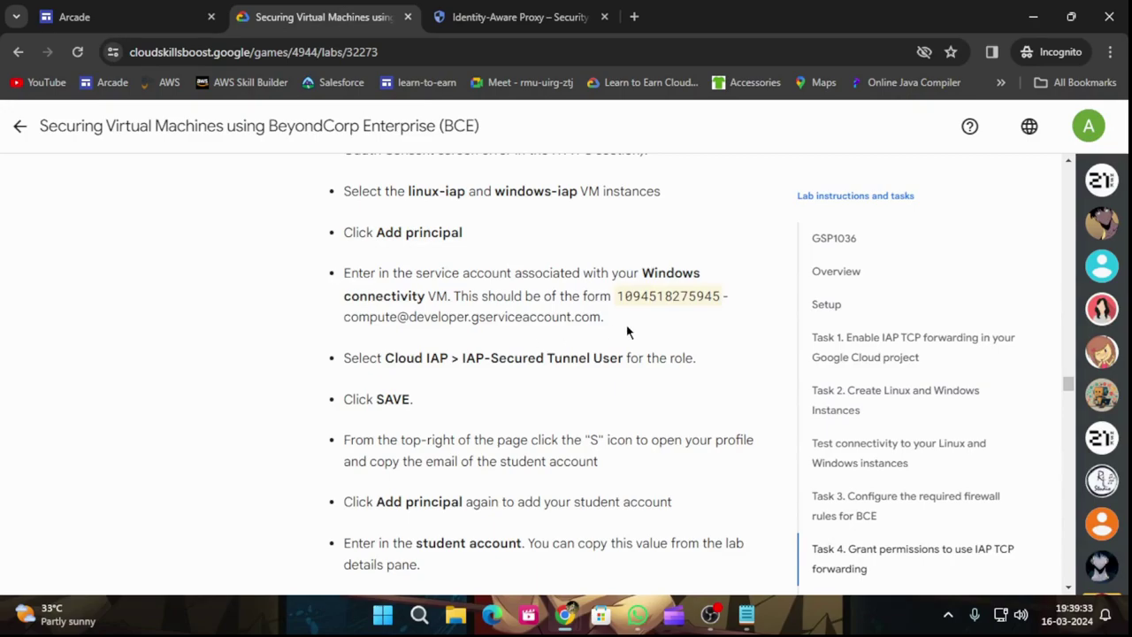
drag(617, 302, 599, 324)
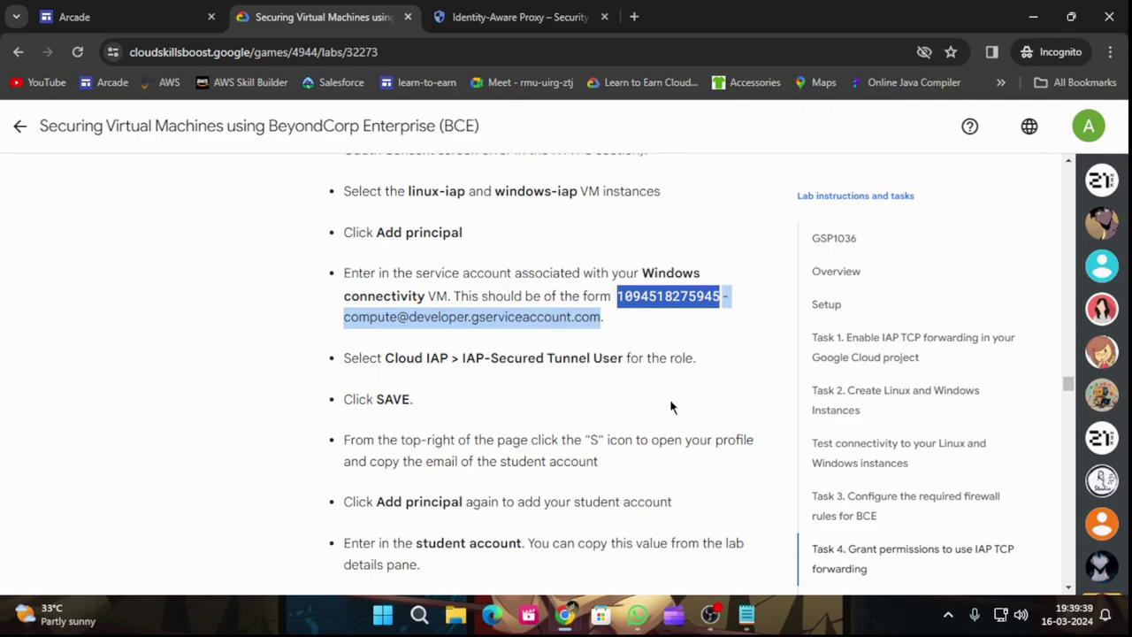
click(524, 17)
click(505, 441)
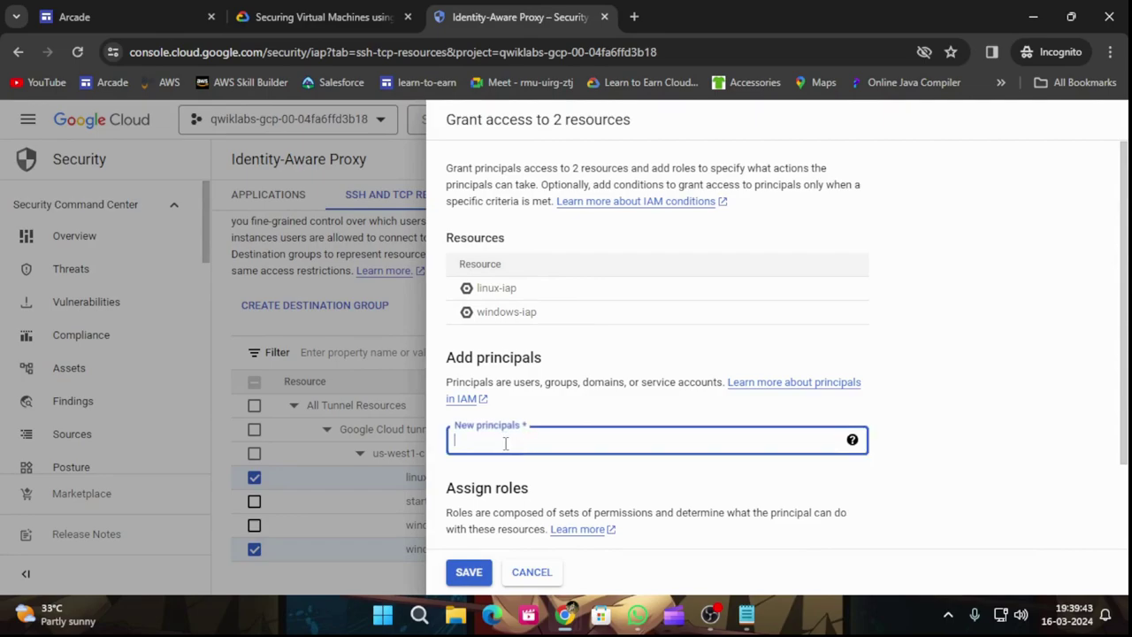
key(ctrl+v)
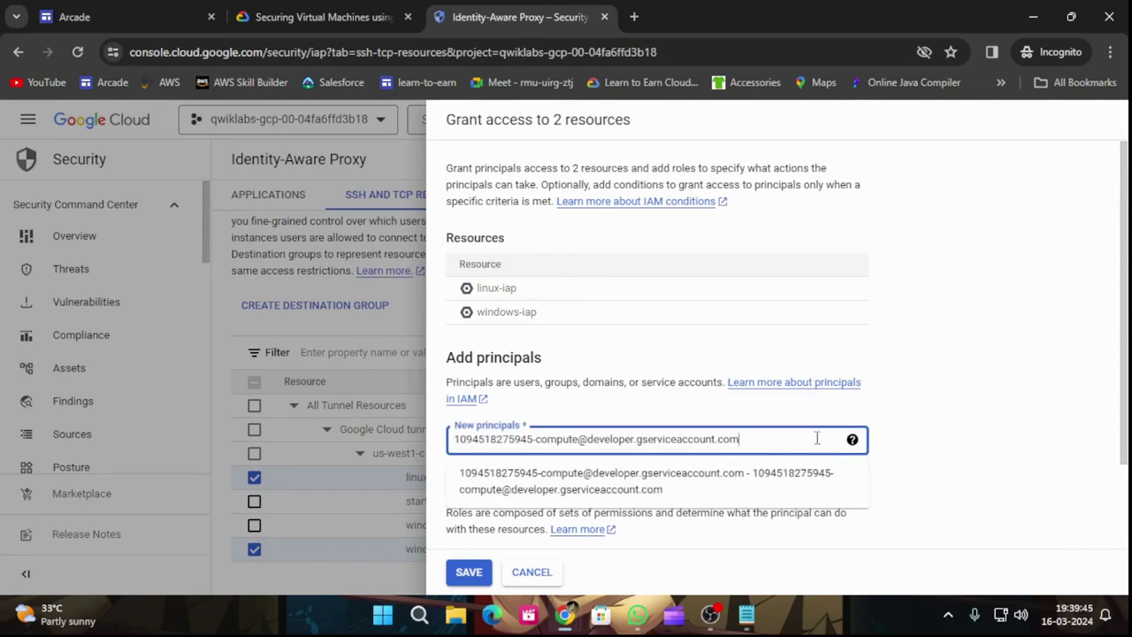
click(508, 495)
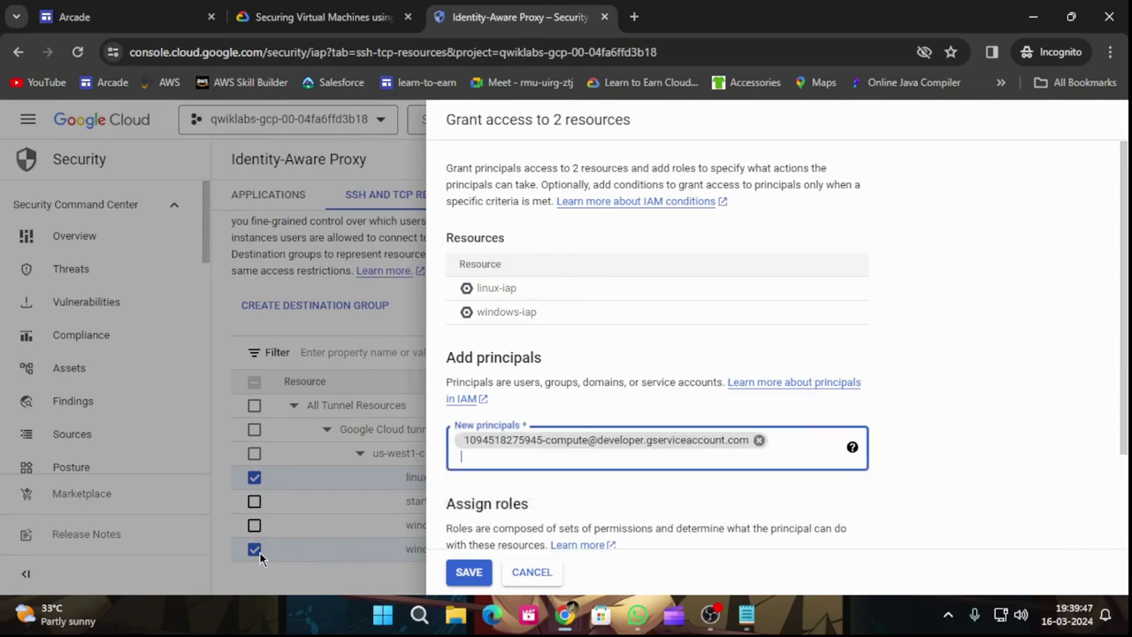
Step: Check the required role in the lab and assign the service account Cloud IAP's IAP-secured Tunnel User role
click(295, 18)
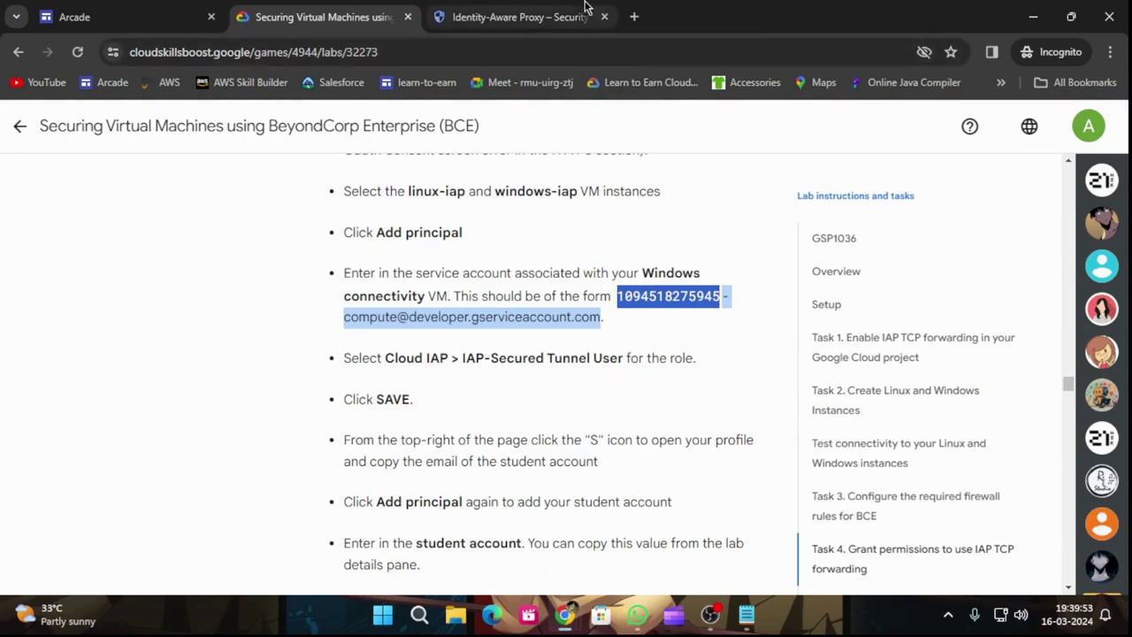
click(522, 17)
scroll(551, 485, down, 1)
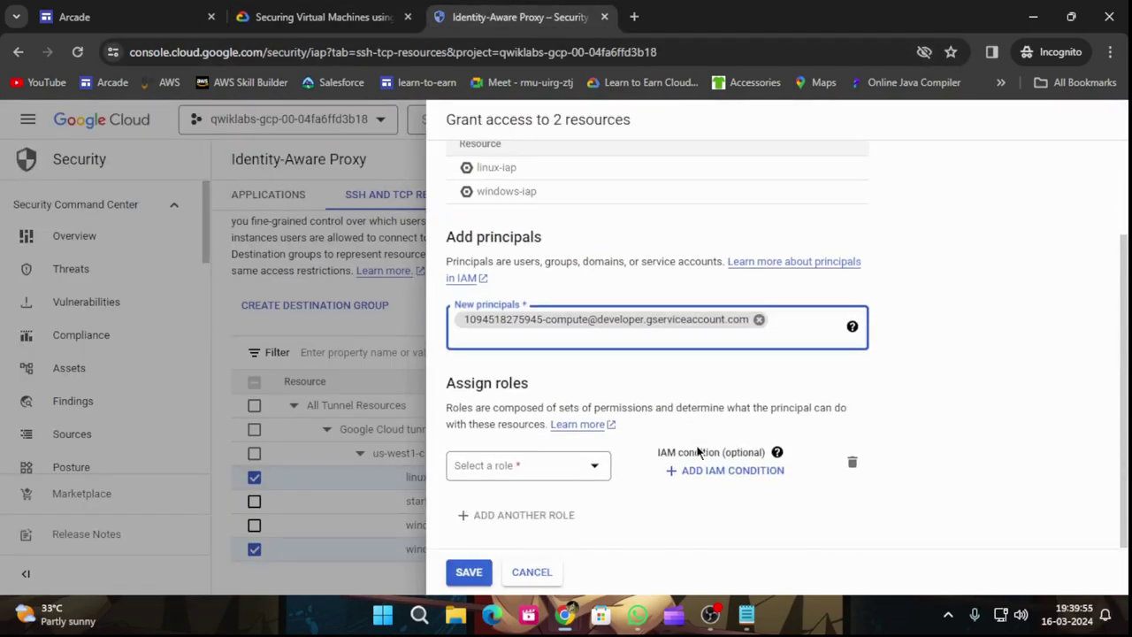
click(550, 476)
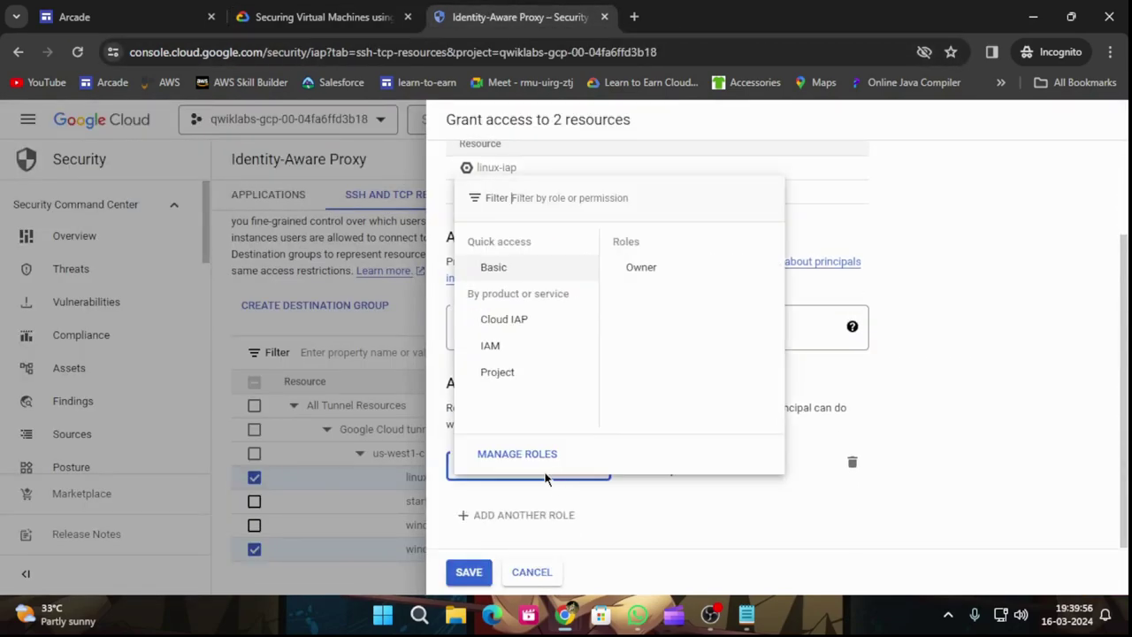
click(518, 348)
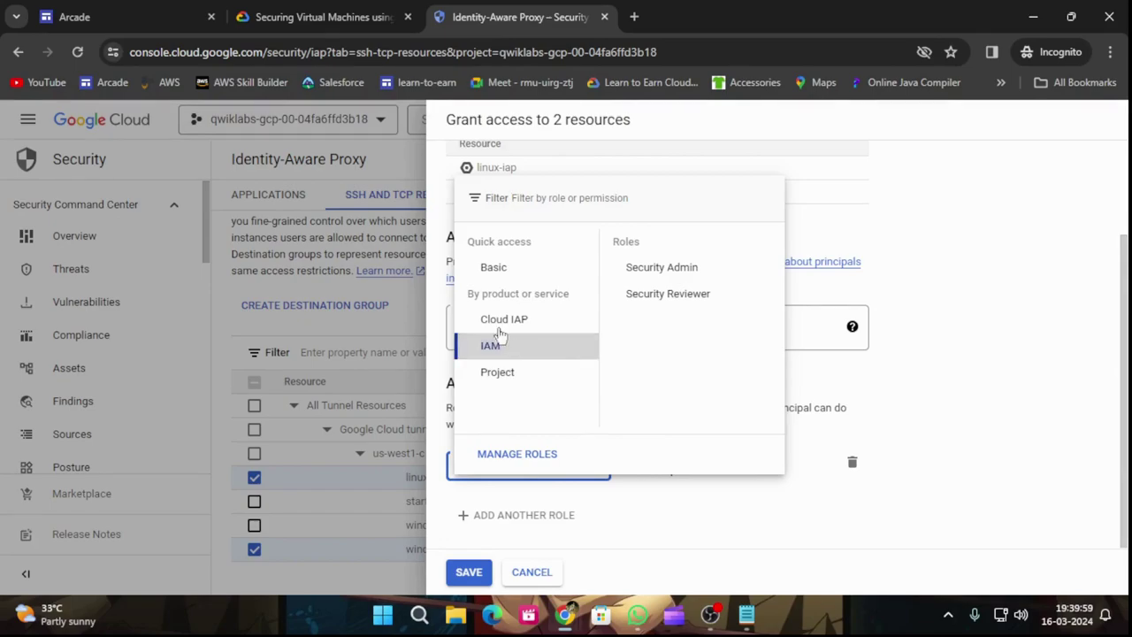
click(305, 17)
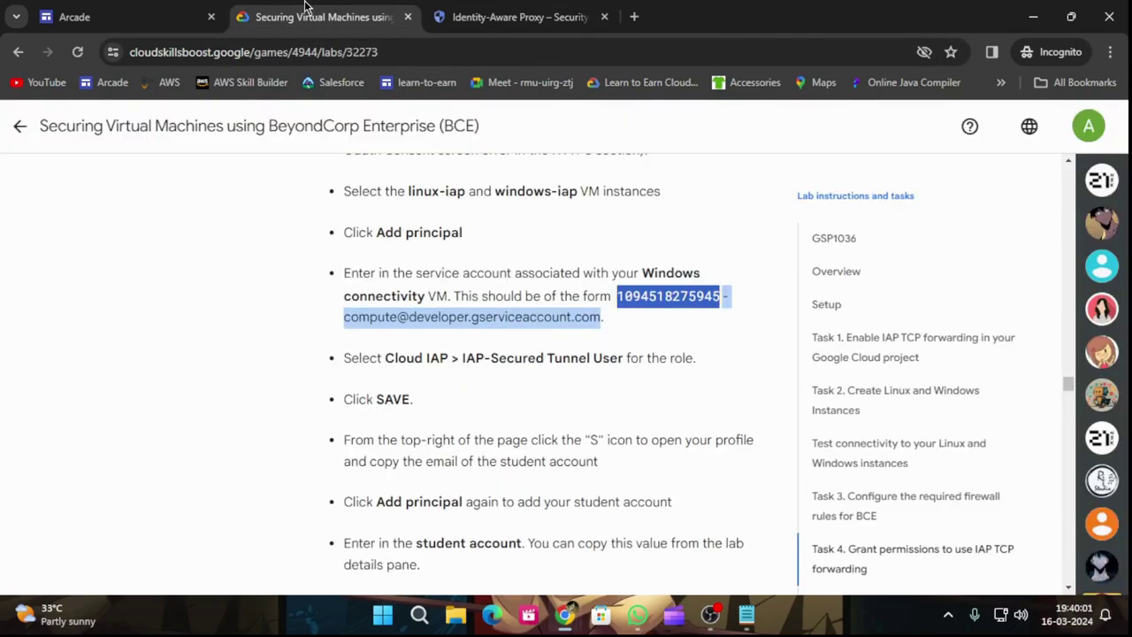
click(434, 13)
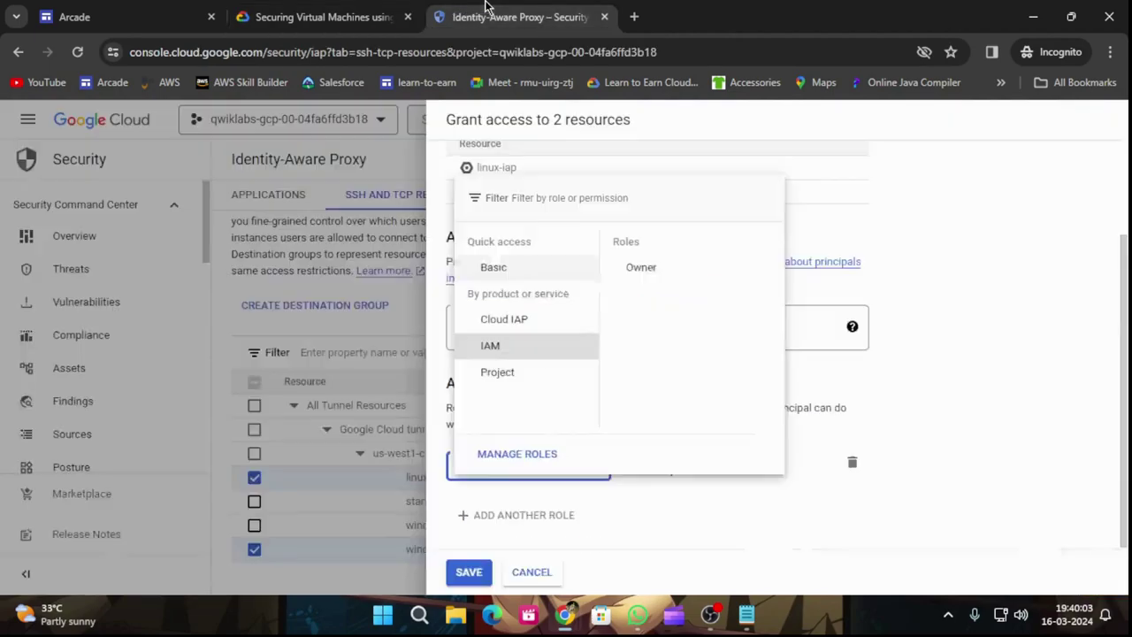
click(544, 329)
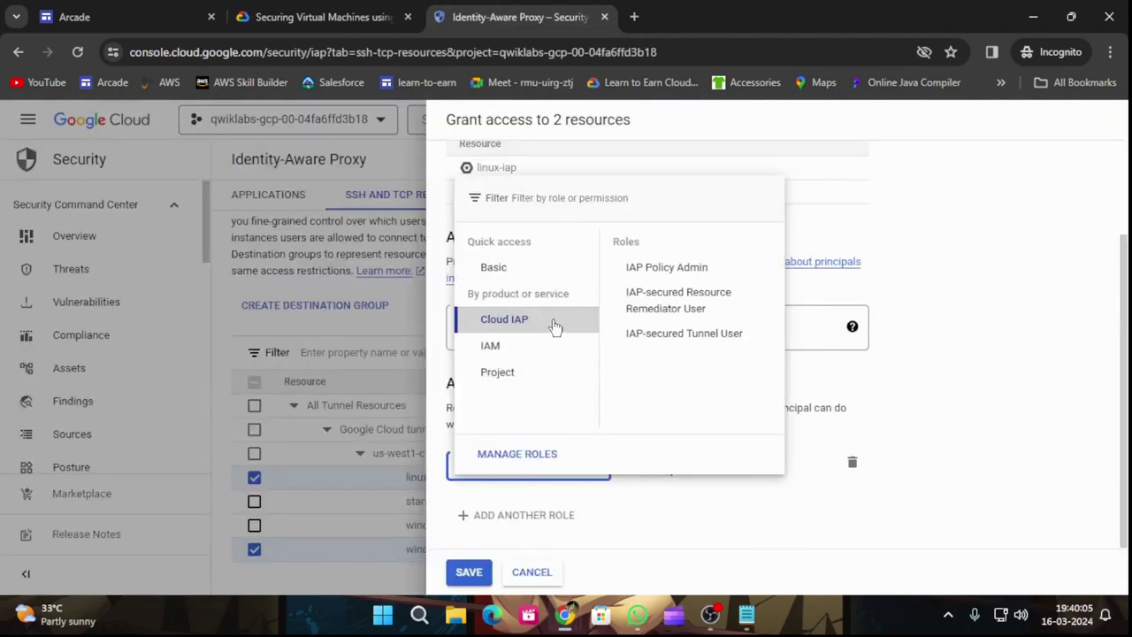
click(279, 18)
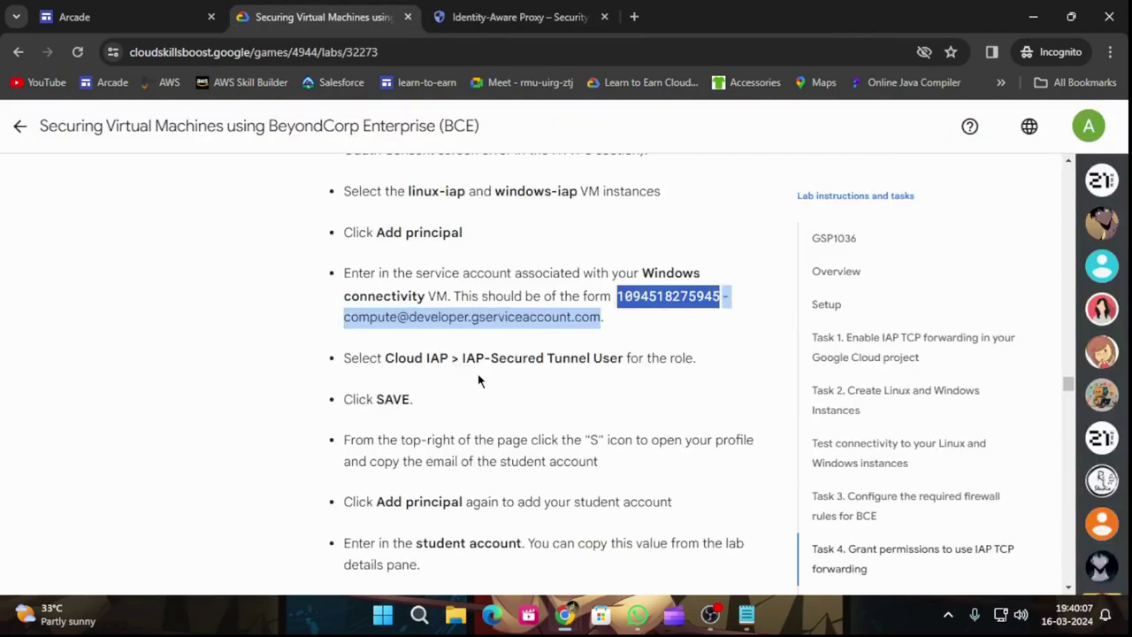
click(500, 17)
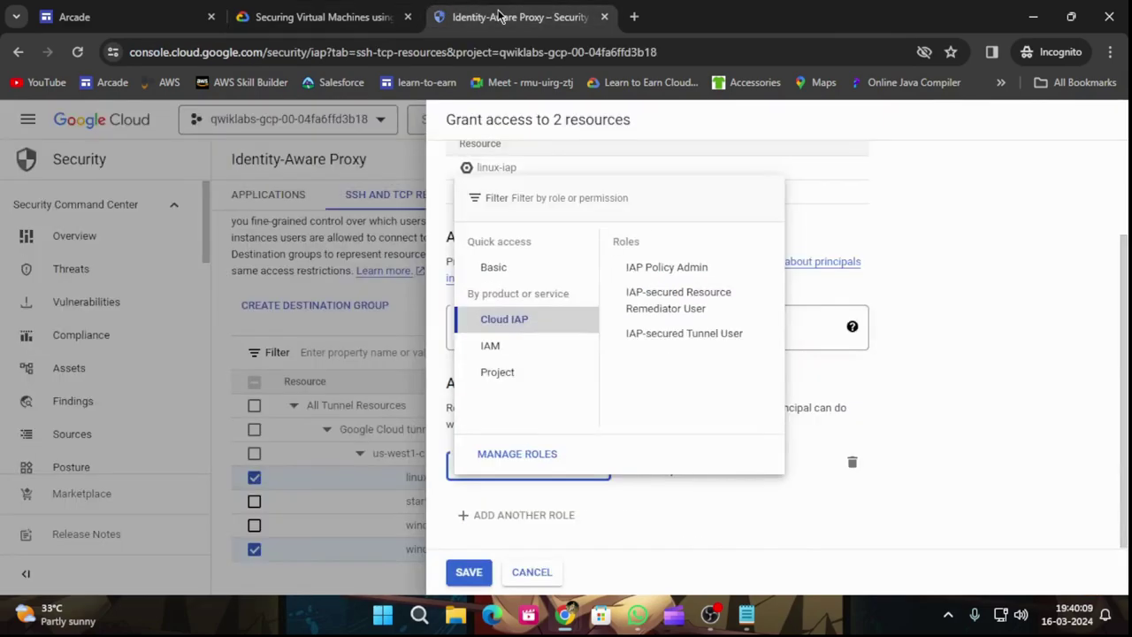
click(686, 333)
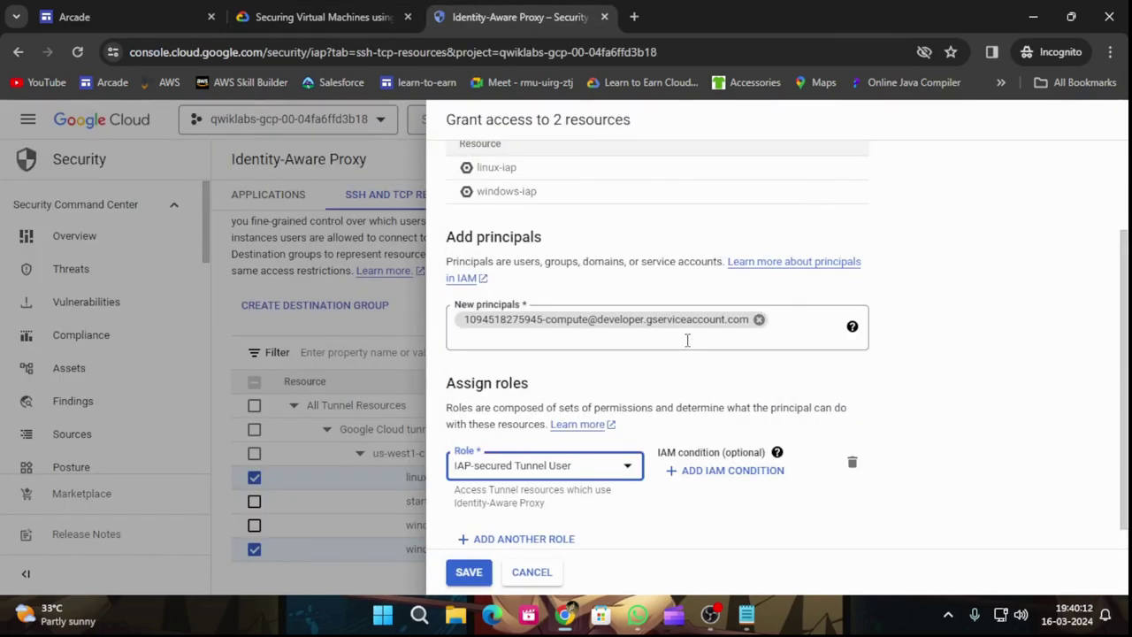
Step: Review the lab's next instructions and save the access grant for linux-iap and windows-iap
click(308, 17)
scroll(441, 234, down, 2)
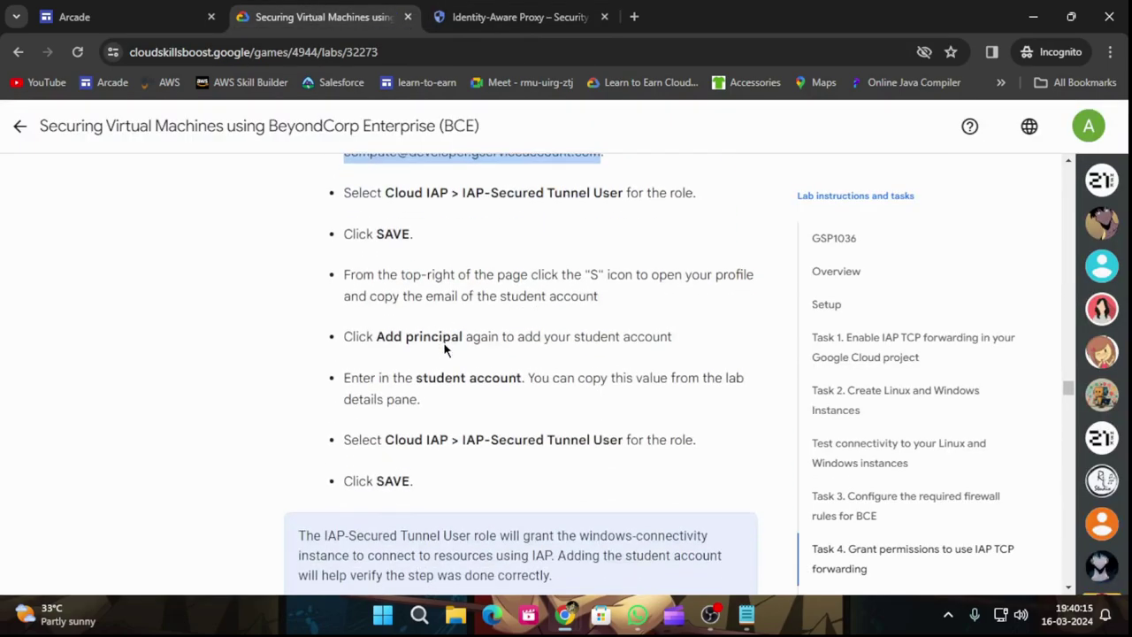
click(518, 17)
click(455, 573)
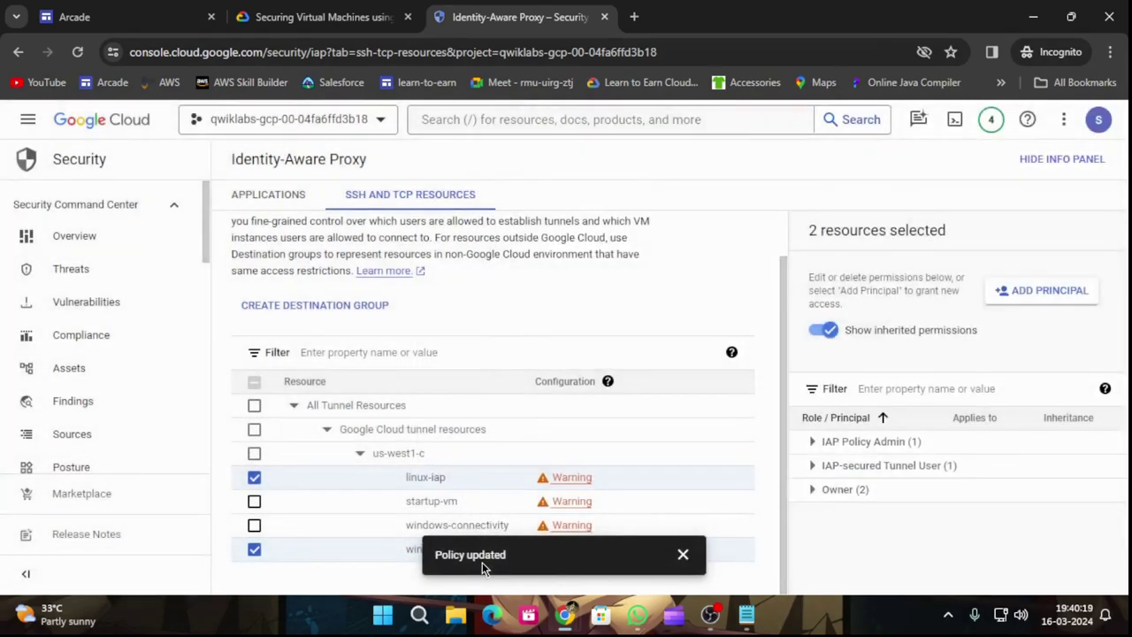
Step: Read the rest of Task 4, dismiss the policy notification, and check the lab progress for the service account's IAM roles
click(262, 15)
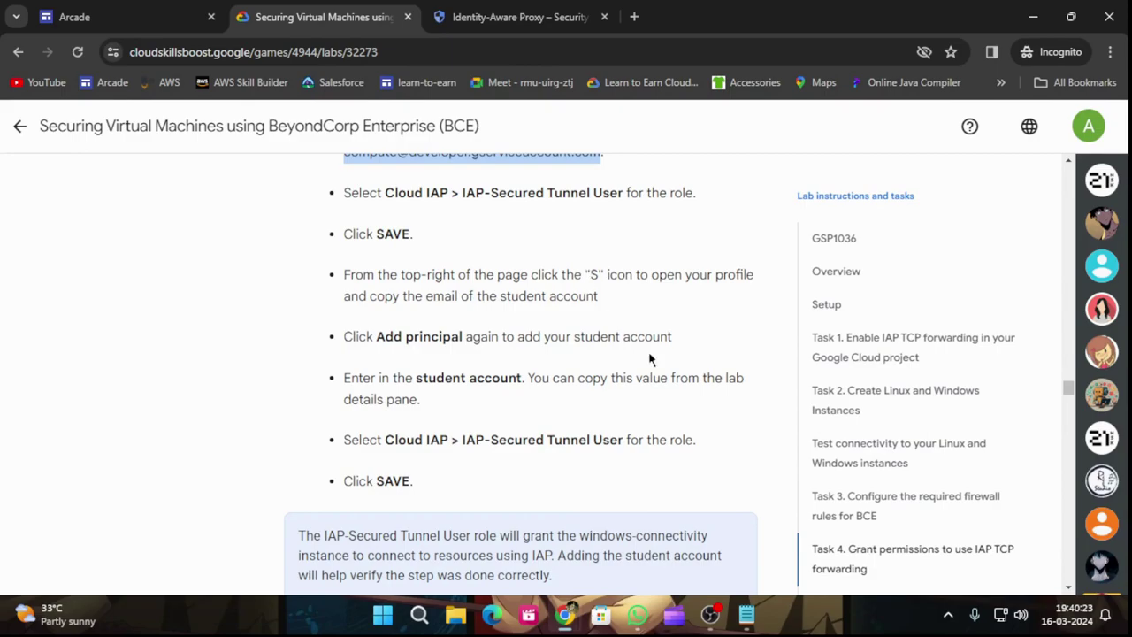
scroll(639, 340, down, 4)
scroll(657, 394, down, 3)
scroll(657, 394, up, 4)
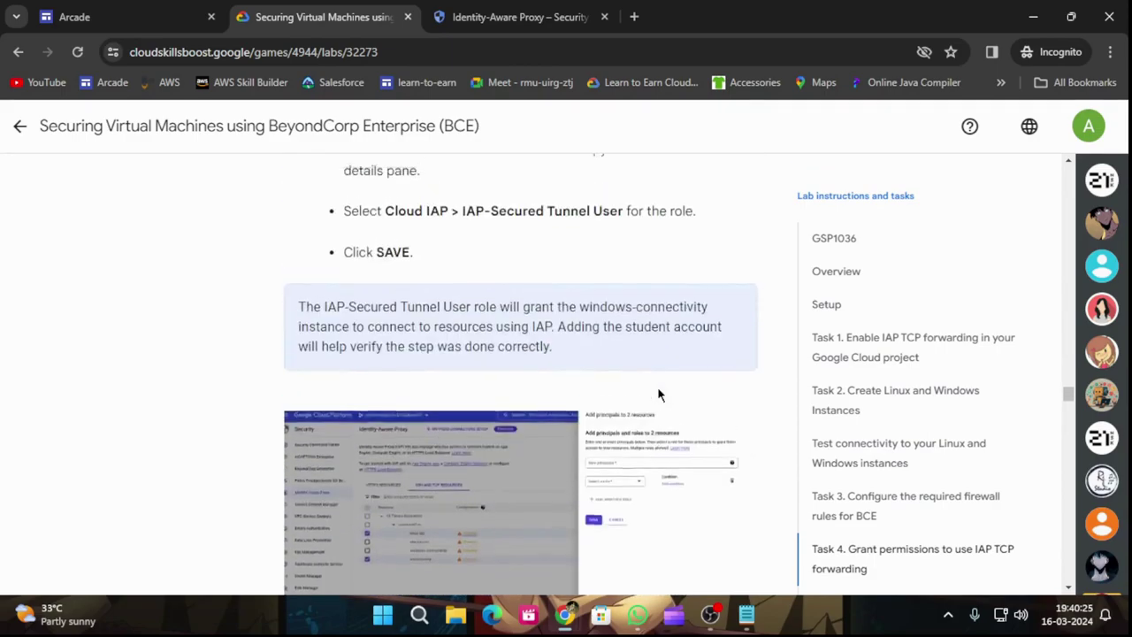
scroll(535, 367, down, 4)
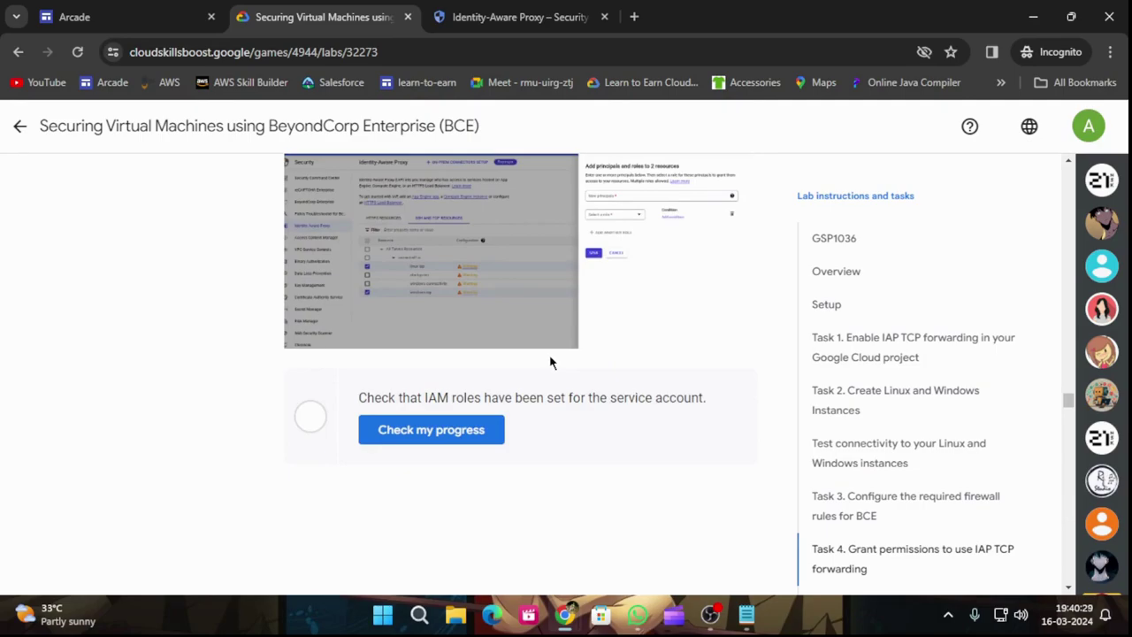
key(ctrl+Tab)
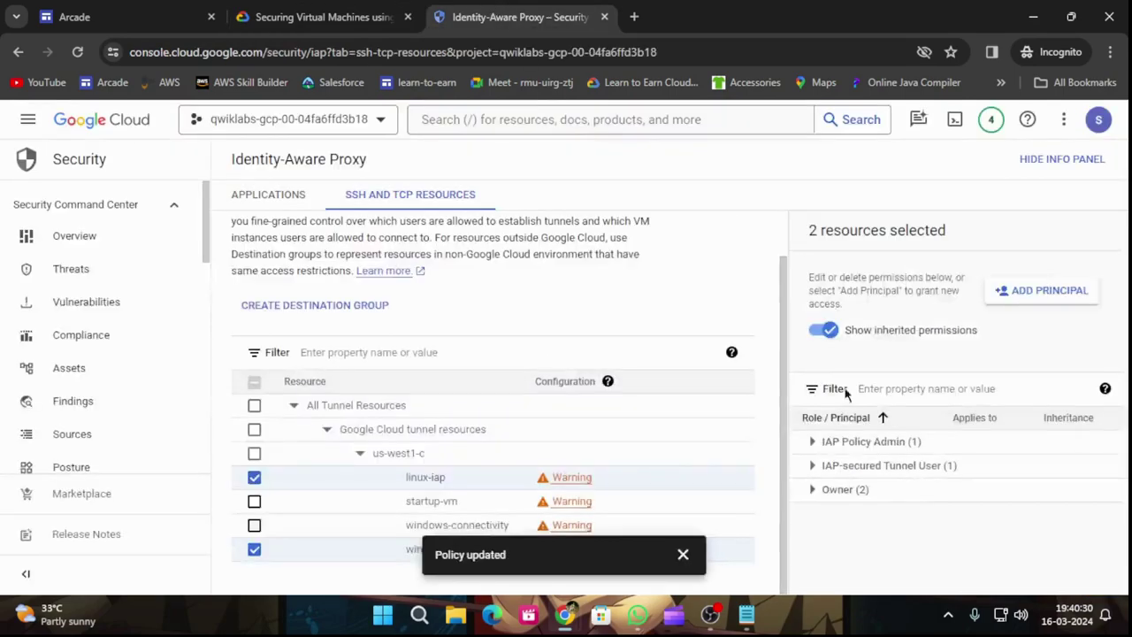
click(684, 555)
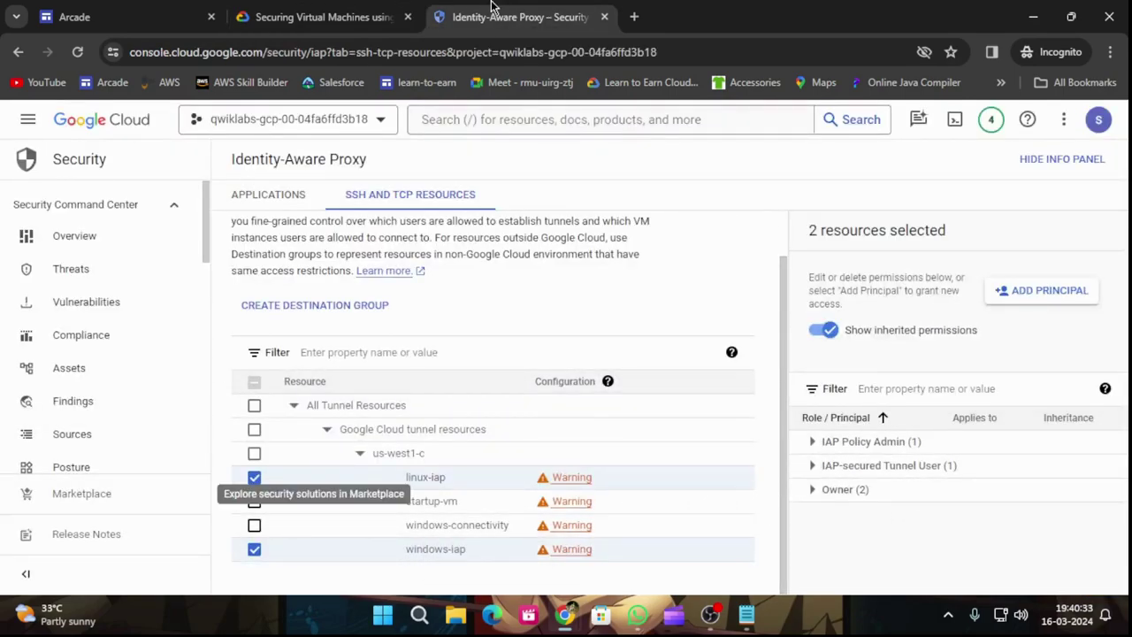
click(318, 11)
click(431, 430)
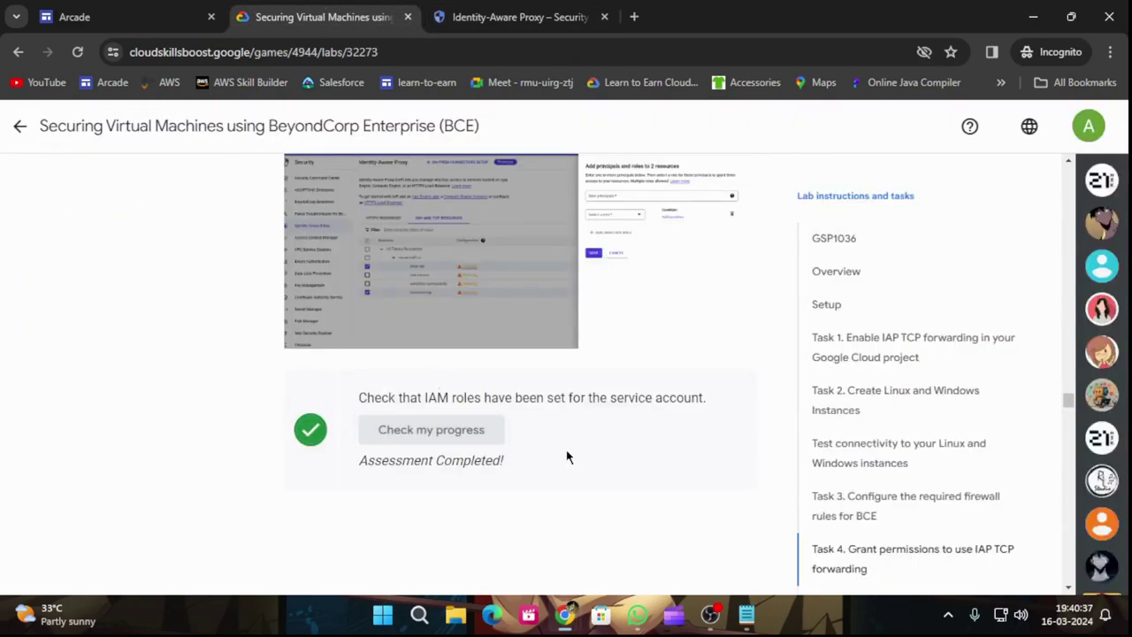
Step: Look through the remaining lab tasks and read how to connect to the Windows and Linux instances with IAP Desktop
scroll(571, 465, down, 3)
scroll(575, 467, down, 15)
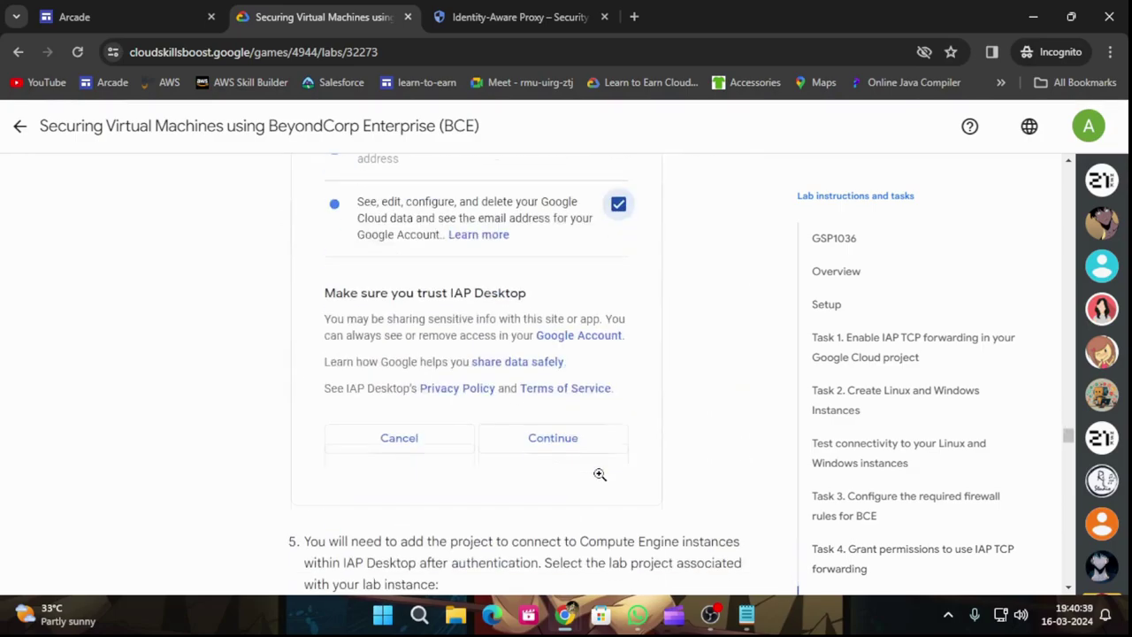
scroll(643, 447, down, 20)
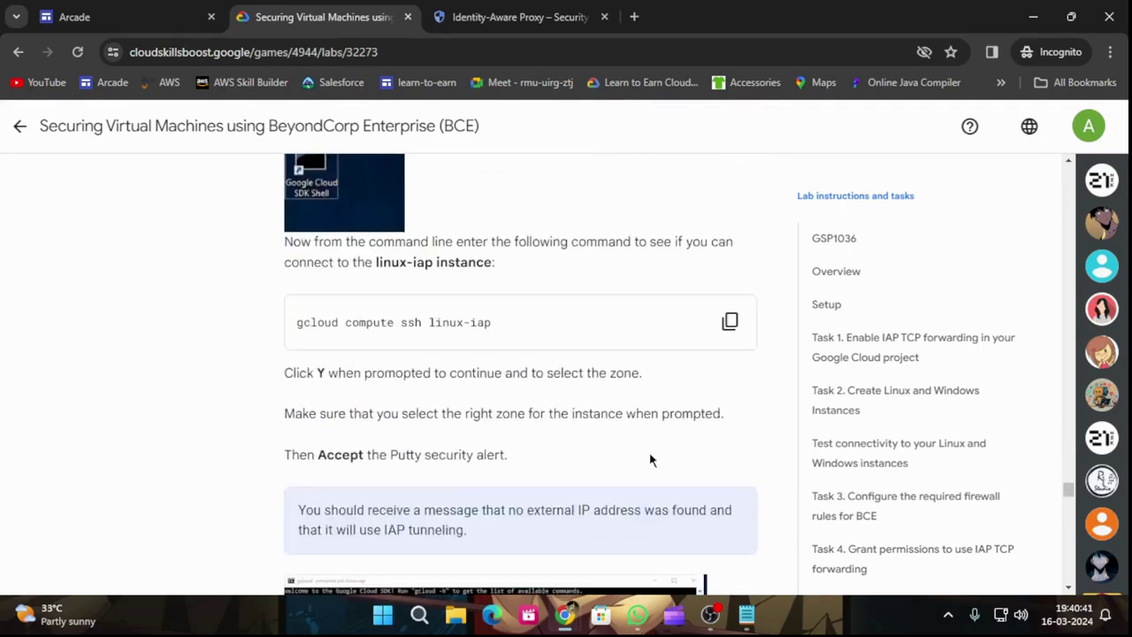
scroll(674, 476, down, 20)
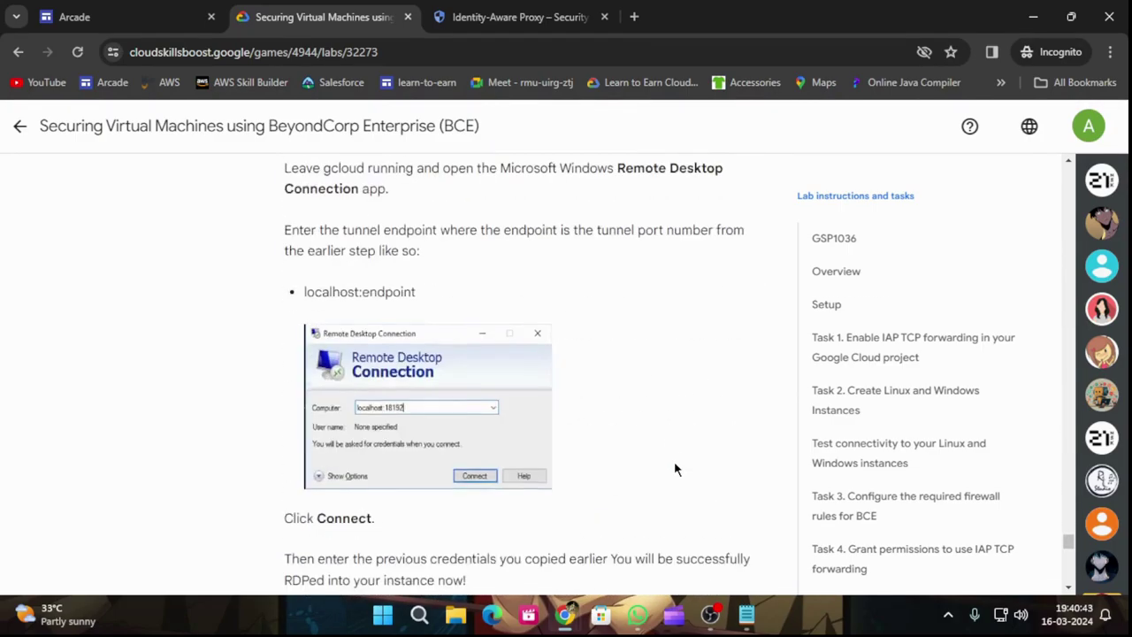
scroll(674, 464, up, 5)
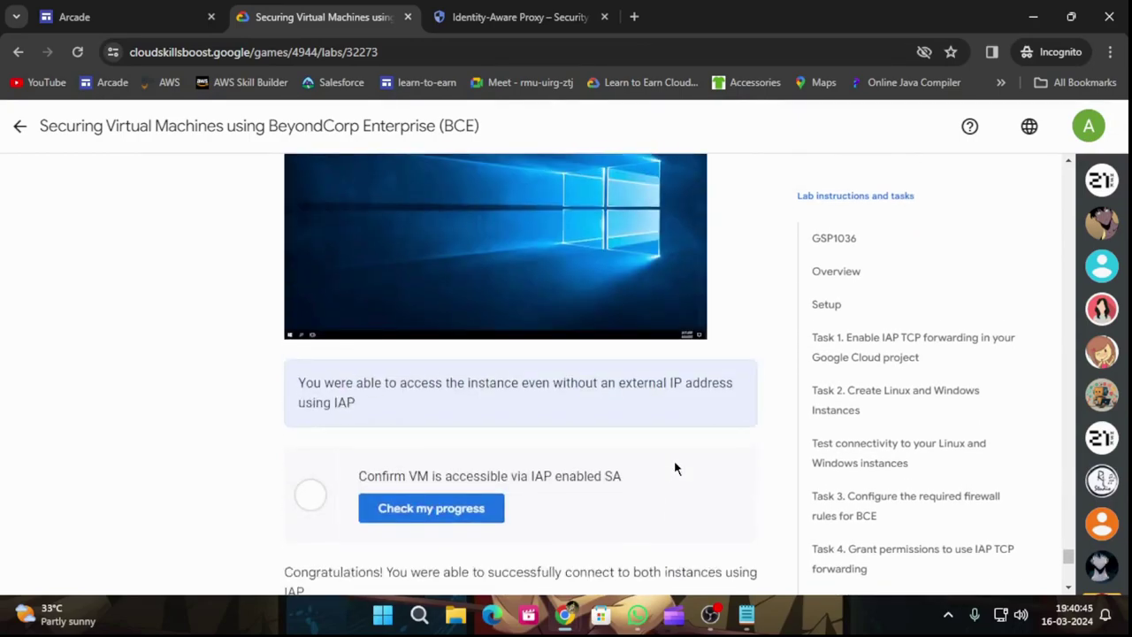
scroll(697, 498, up, 20)
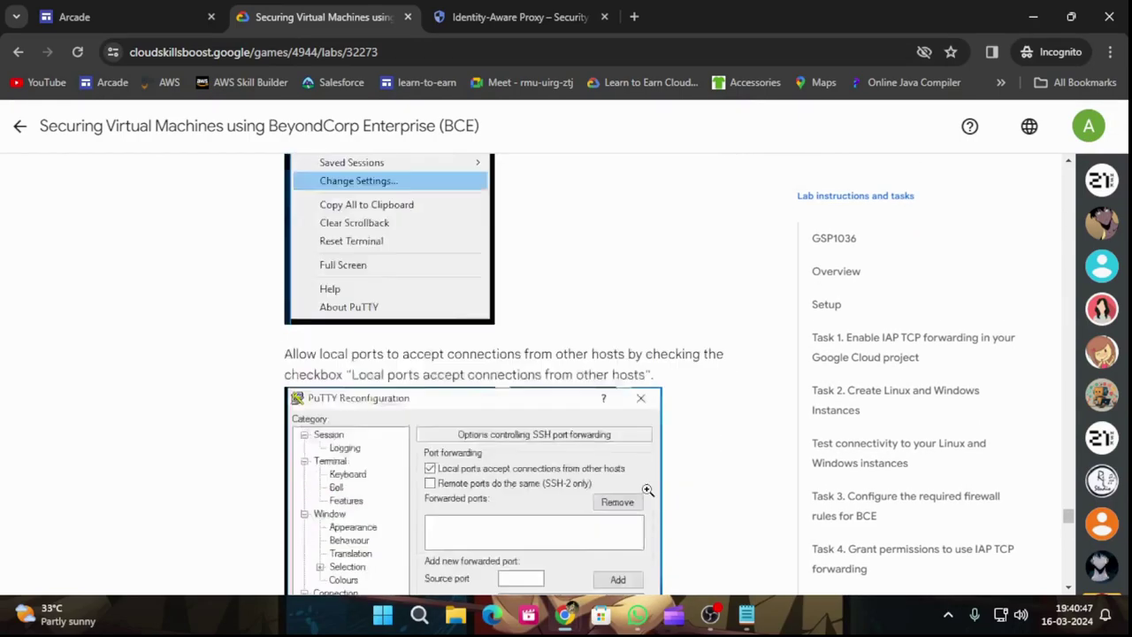
scroll(648, 489, down, 10)
scroll(646, 490, up, 2)
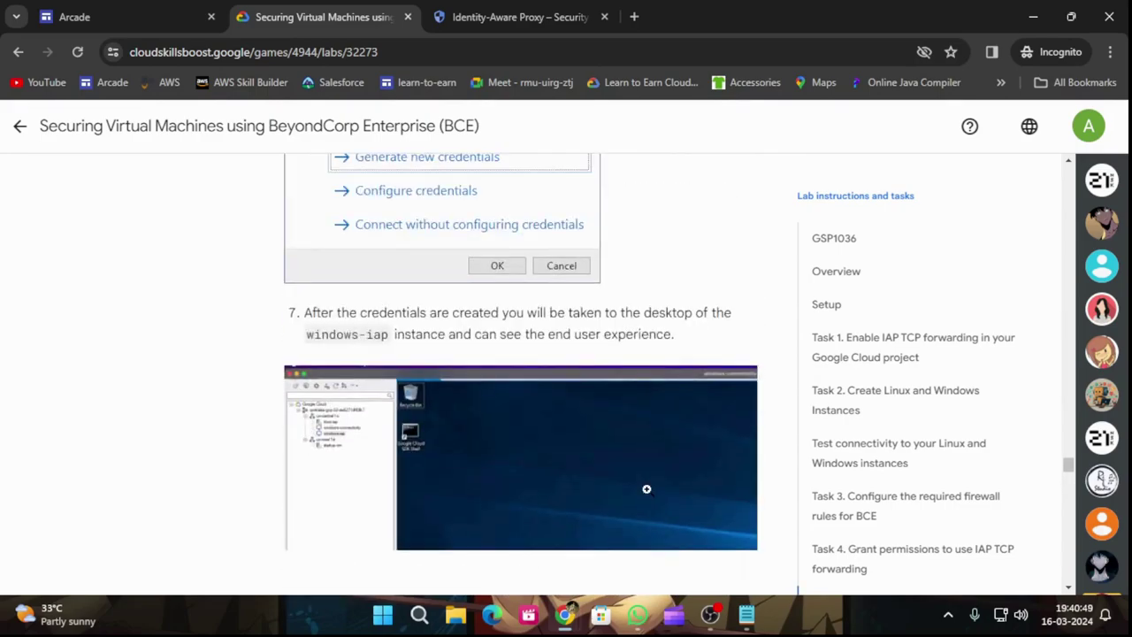
scroll(647, 494, down, 5)
scroll(646, 488, up, 15)
scroll(647, 490, down, 3)
scroll(647, 491, down, 1)
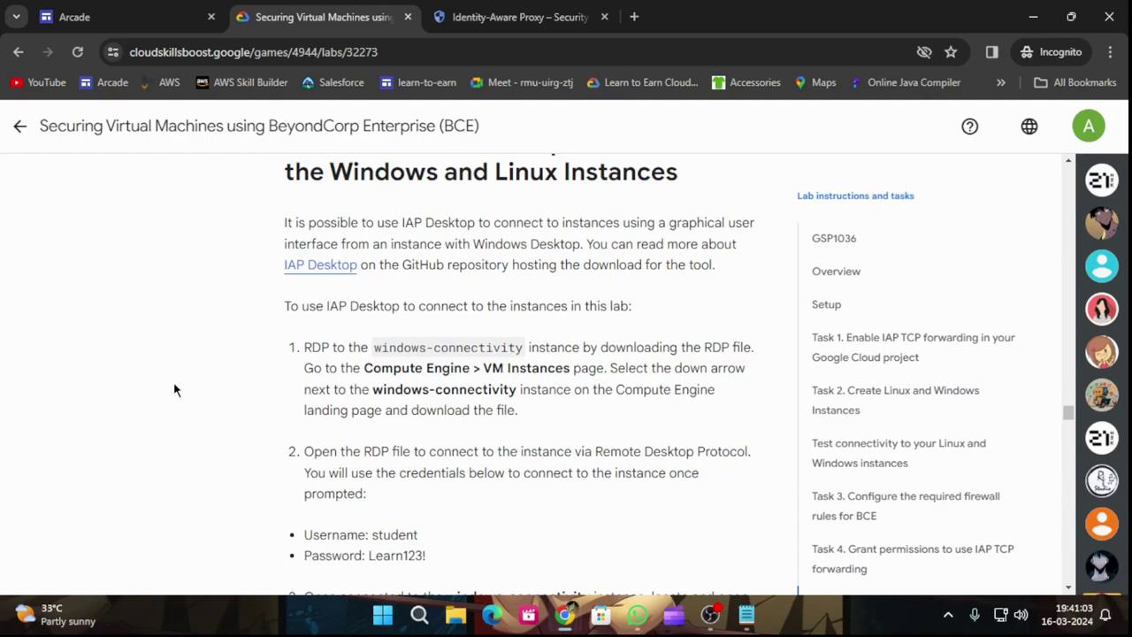
Step: Return to the Google Cloud console and open Compute Engine's VM instances page
click(478, 17)
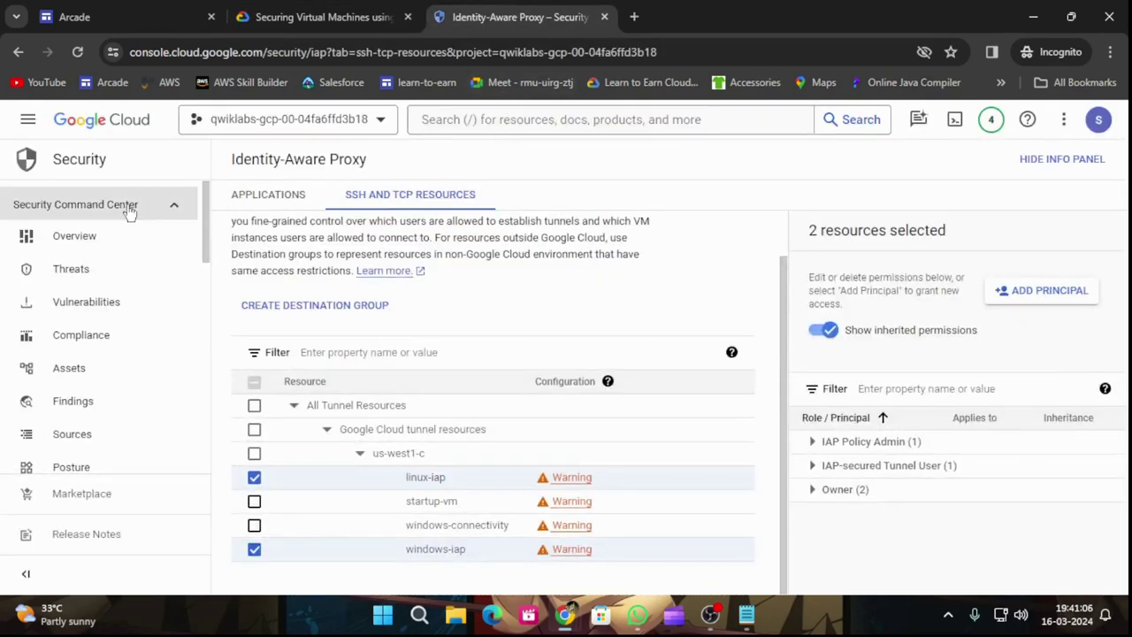
click(27, 119)
mouse_move(93, 438)
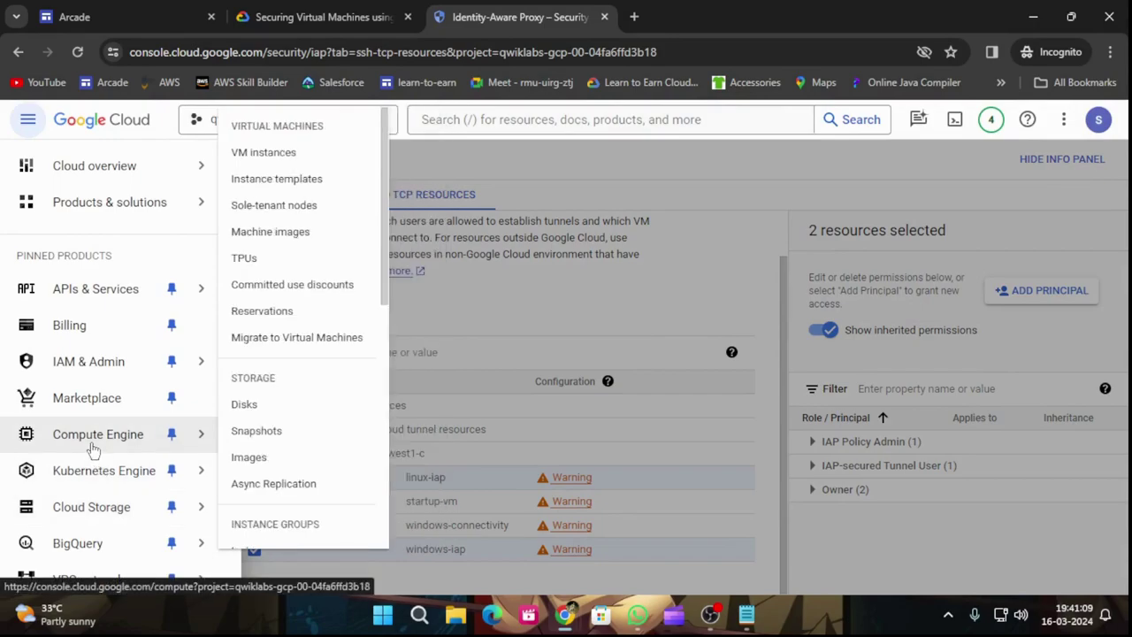
click(237, 155)
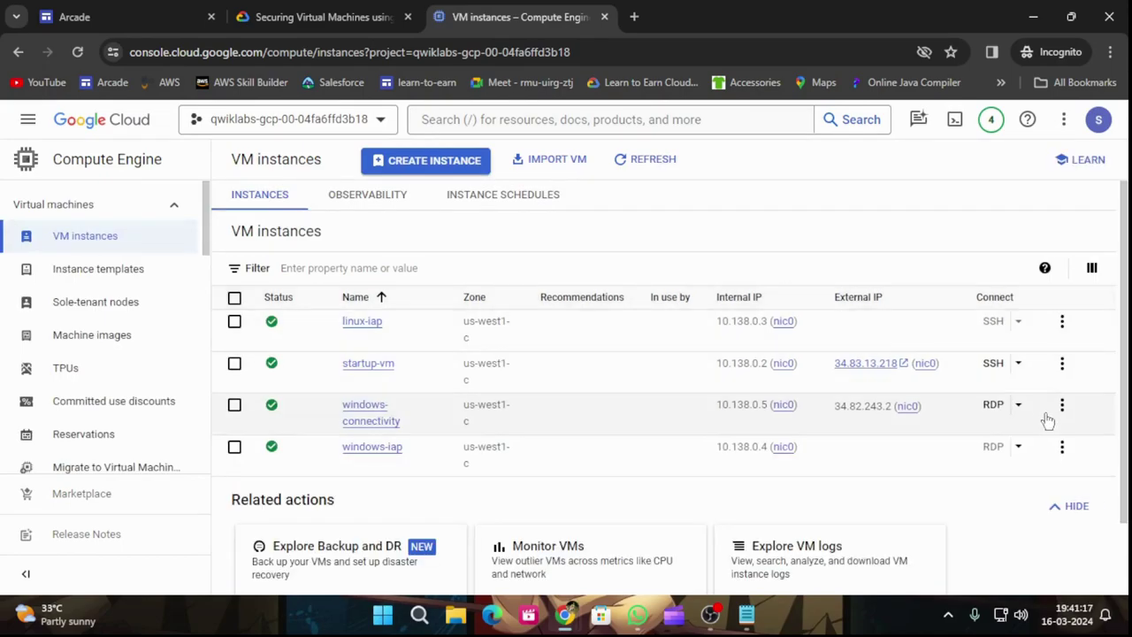
Step: Download the windows-connectivity instance's RDP file to Downloads as windows-connectivity, consulting the lab's connection instructions
click(1018, 411)
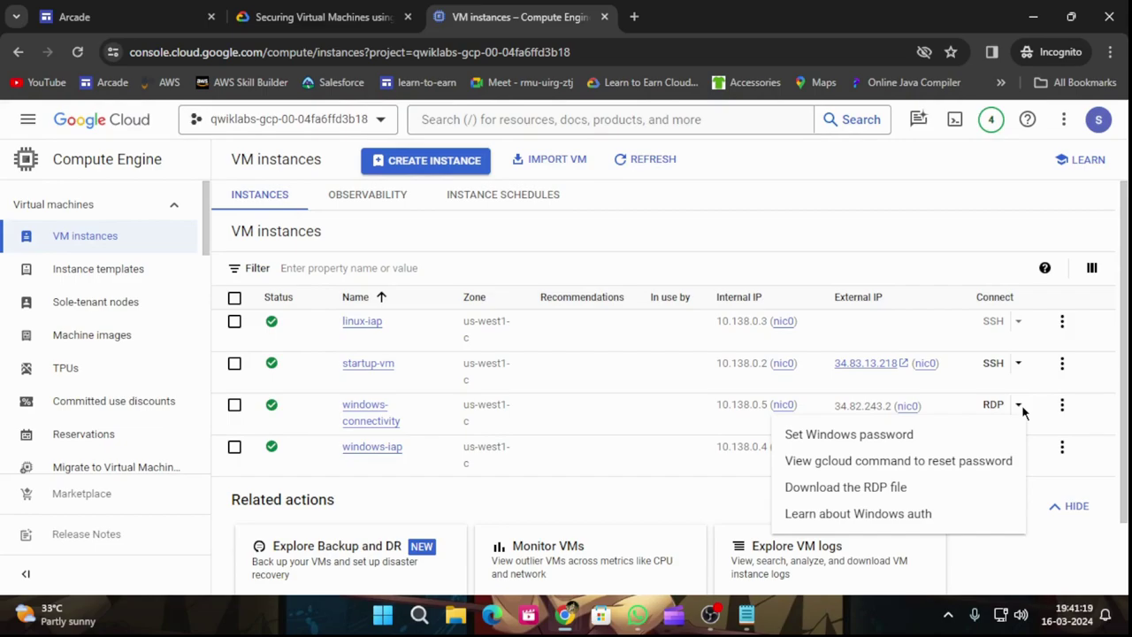
click(281, 7)
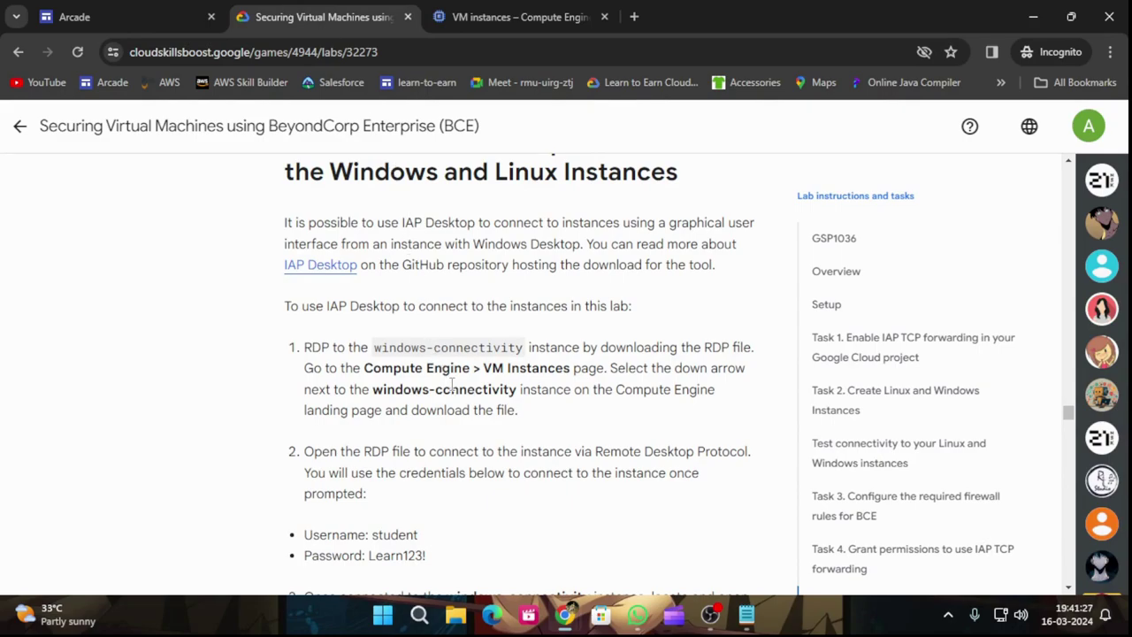
scroll(453, 386, down, 1)
scroll(405, 443, down, 2)
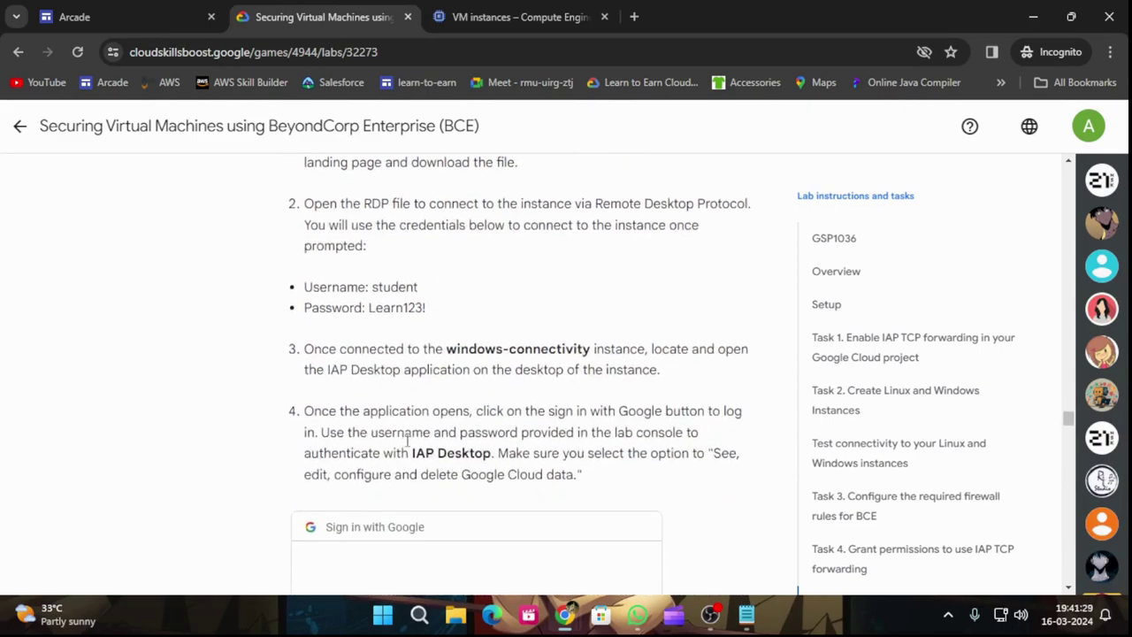
click(518, 16)
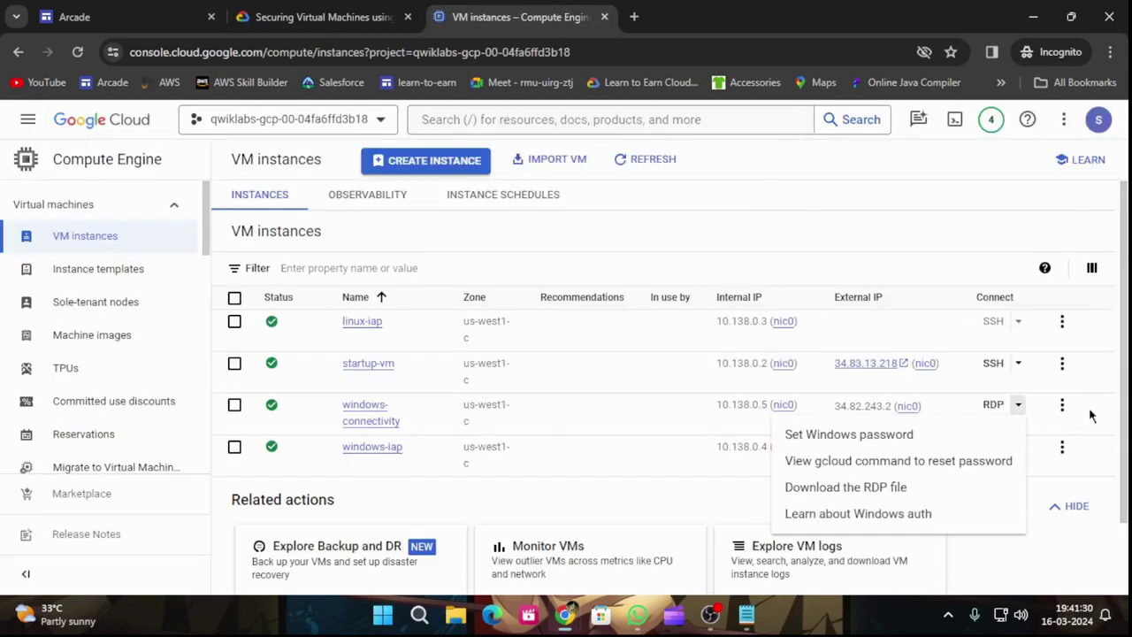
click(851, 489)
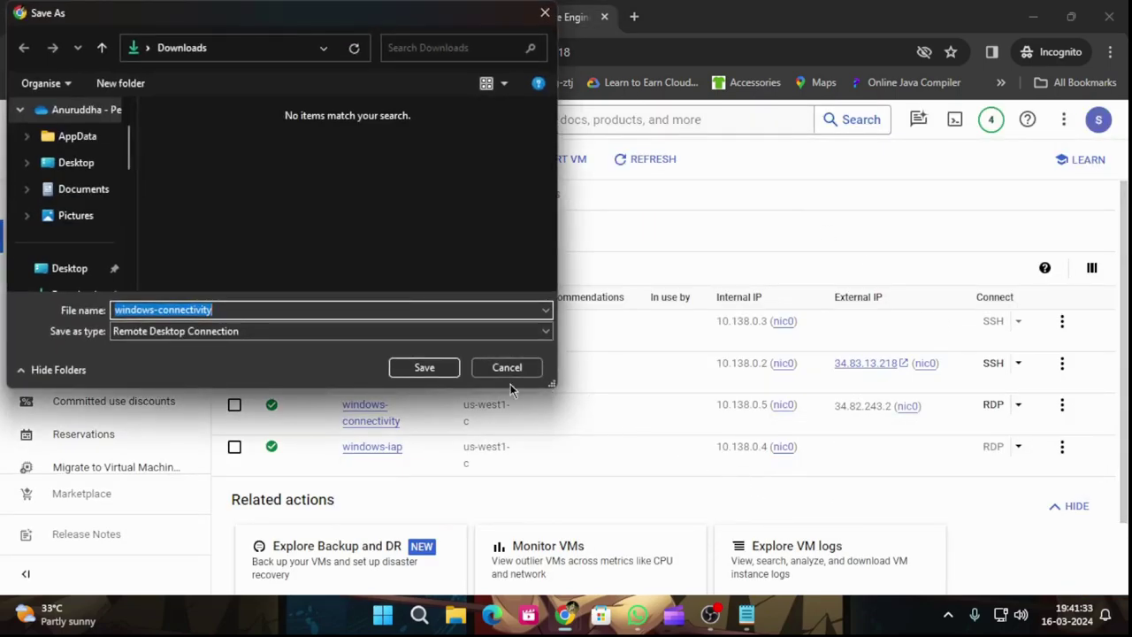
click(425, 367)
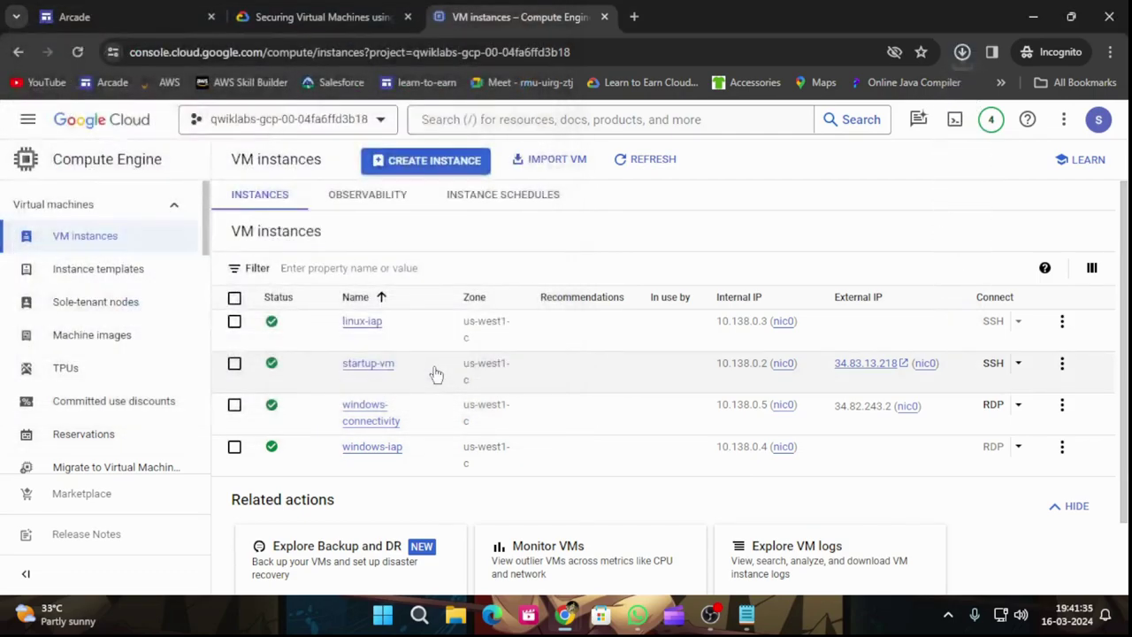
click(327, 17)
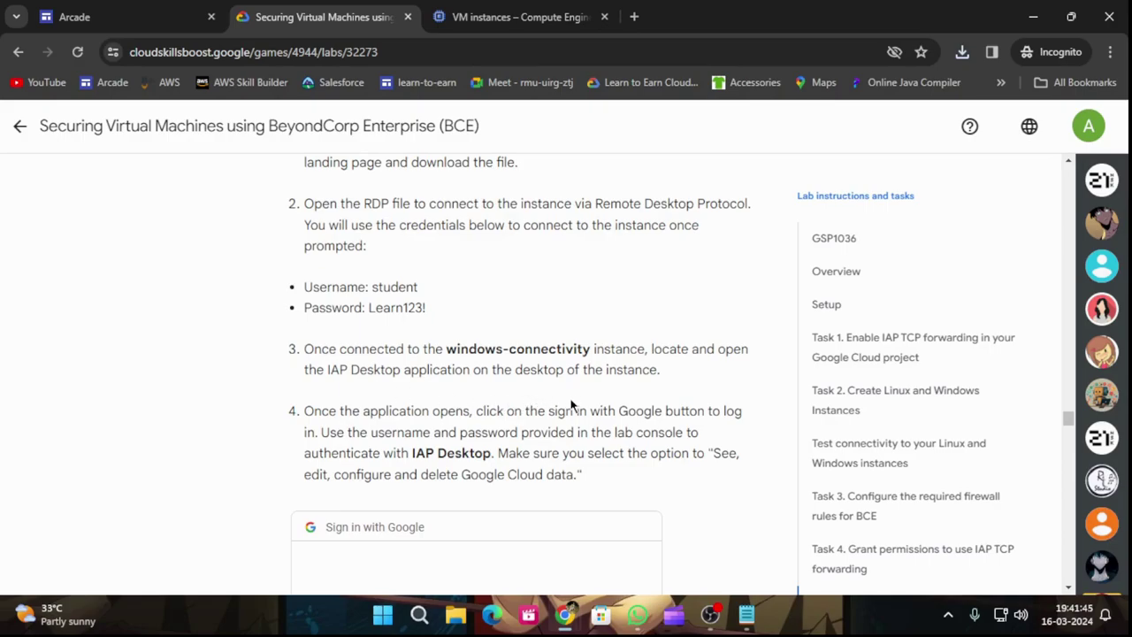
scroll(574, 405, up, 1)
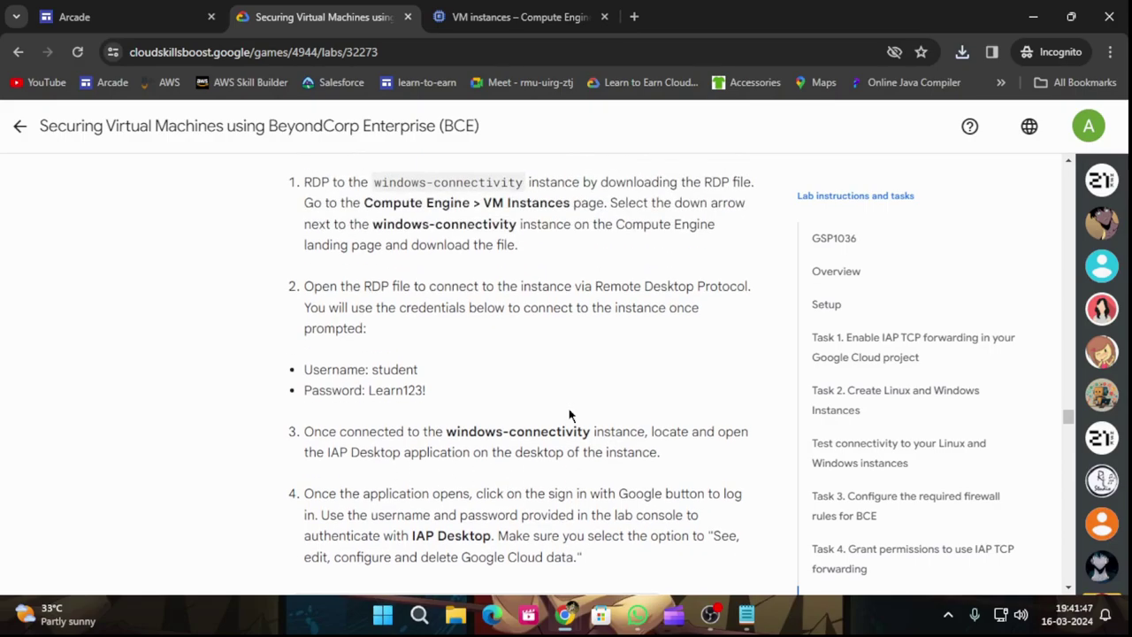
scroll(568, 412, up, 1)
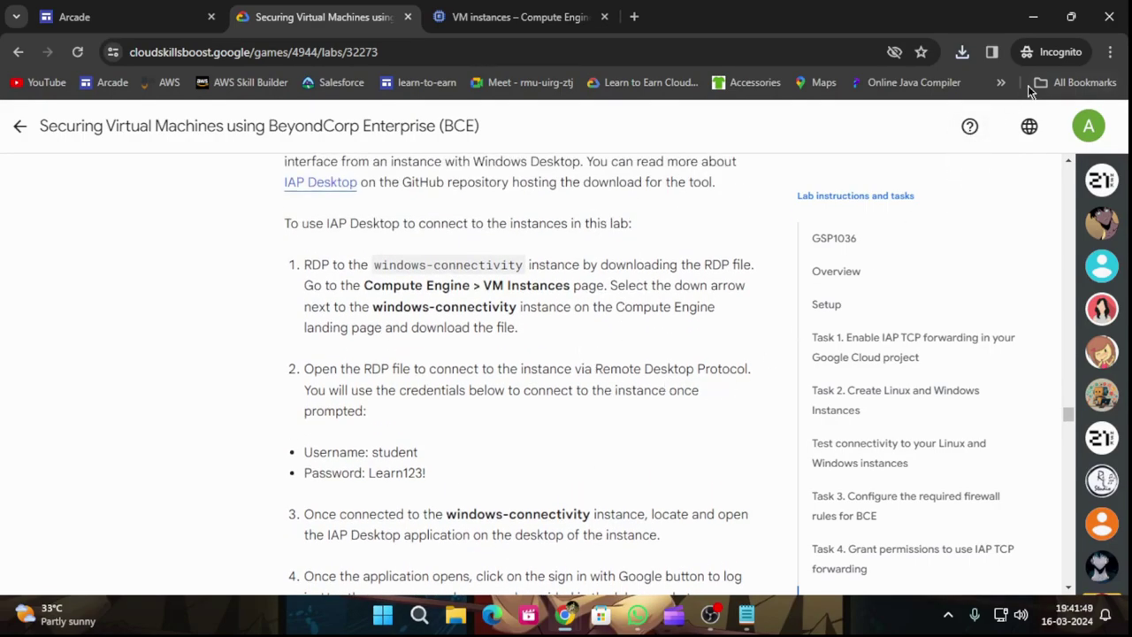
click(963, 53)
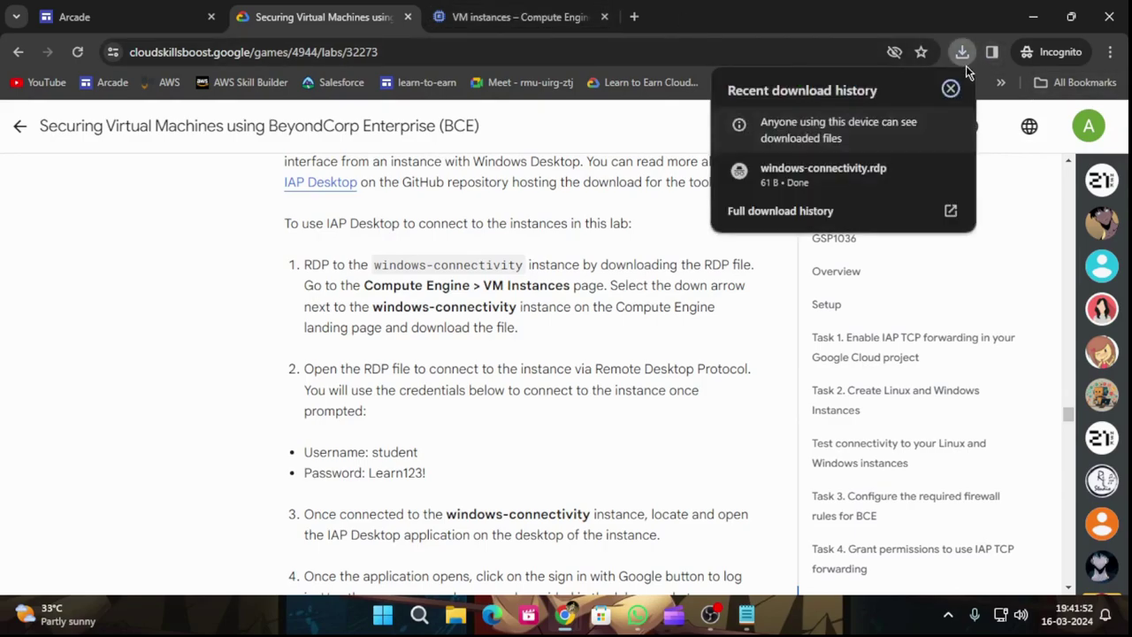
click(826, 174)
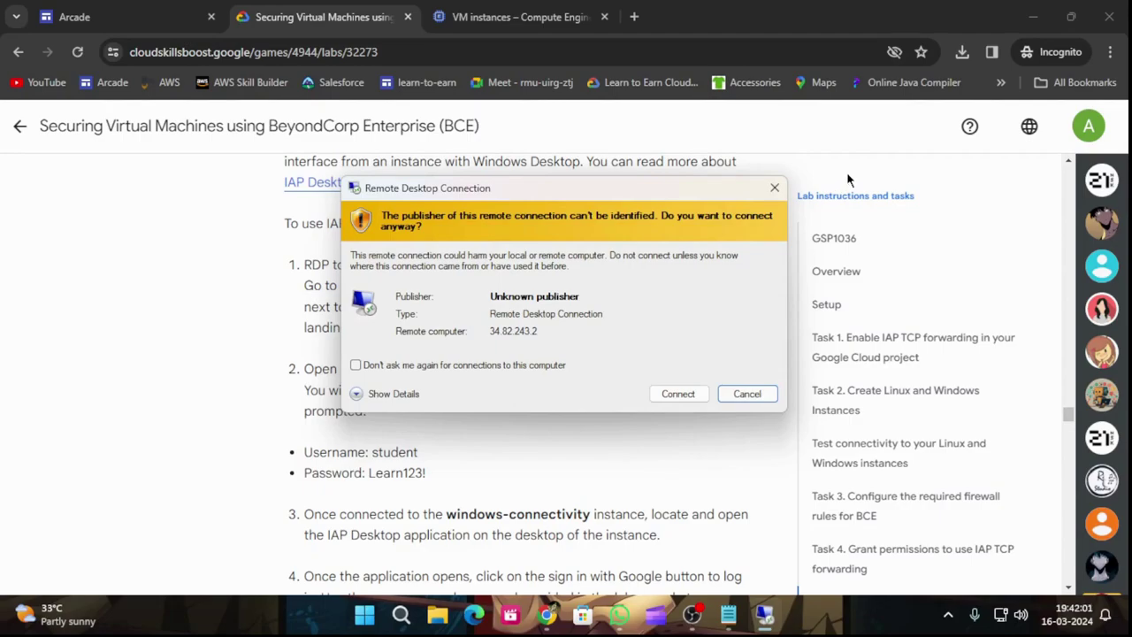
click(775, 188)
scroll(632, 427, up, 4)
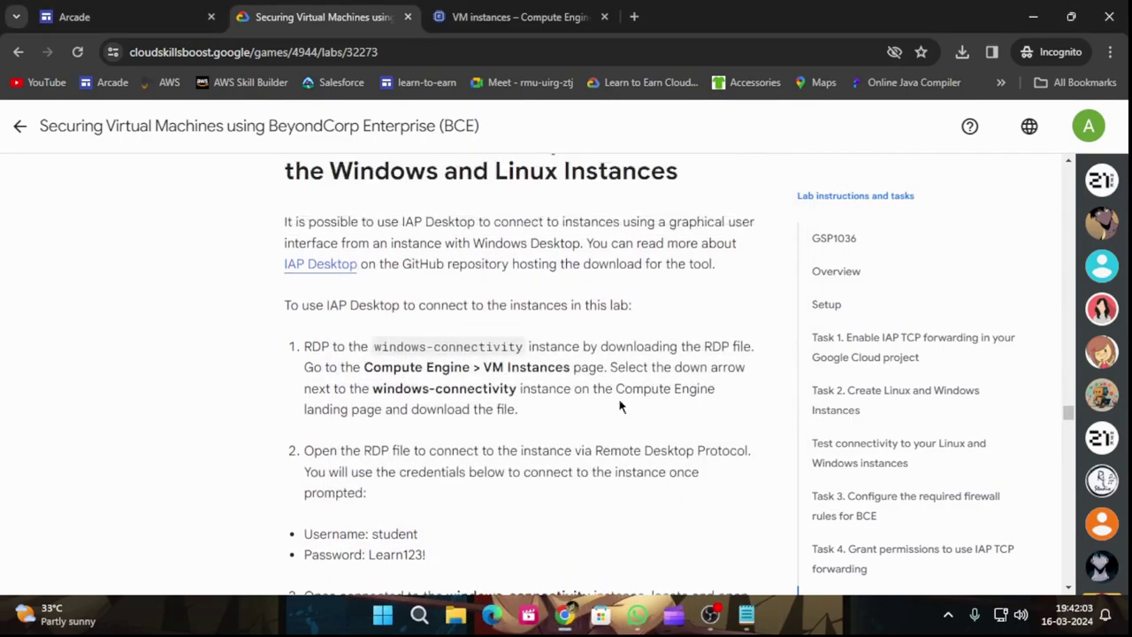
Step: Leave the lab and reopen Securing Virtual Machines using BeyondCorp Enterprise (BCE) from The Arcade Trivia March Week 3 module
click(16, 126)
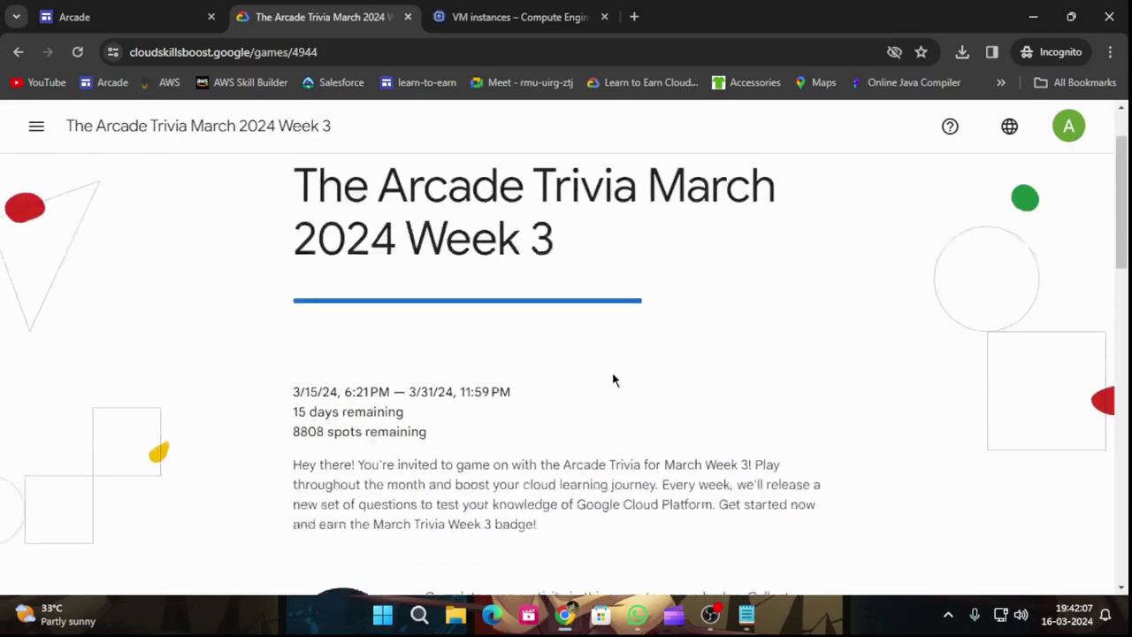
scroll(609, 384, down, 7)
click(752, 389)
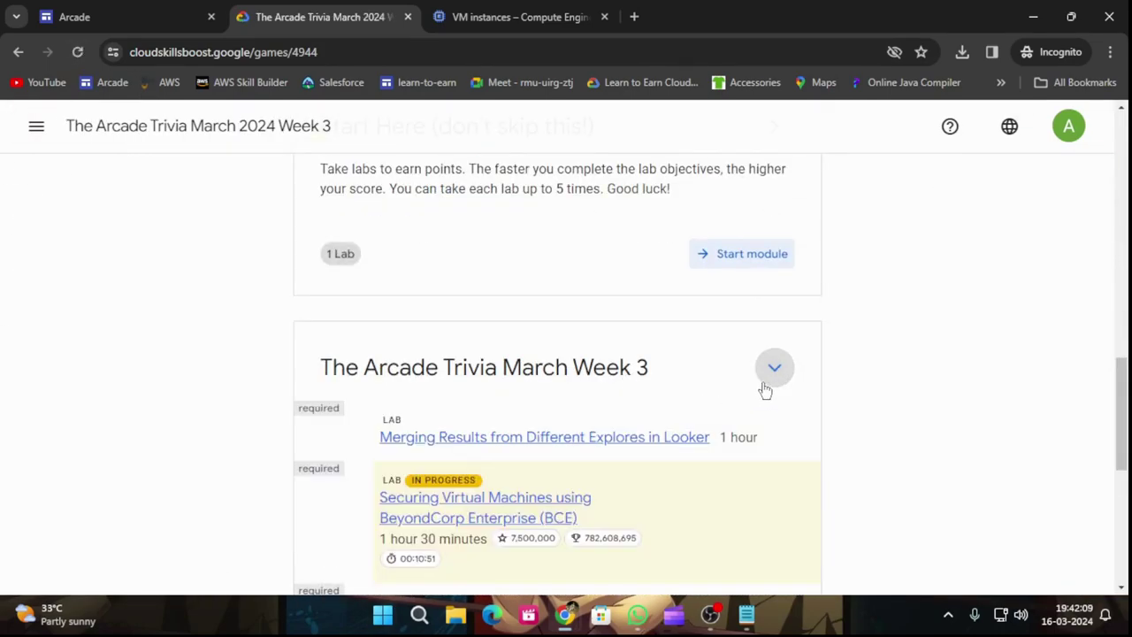
scroll(763, 390, down, 3)
click(501, 253)
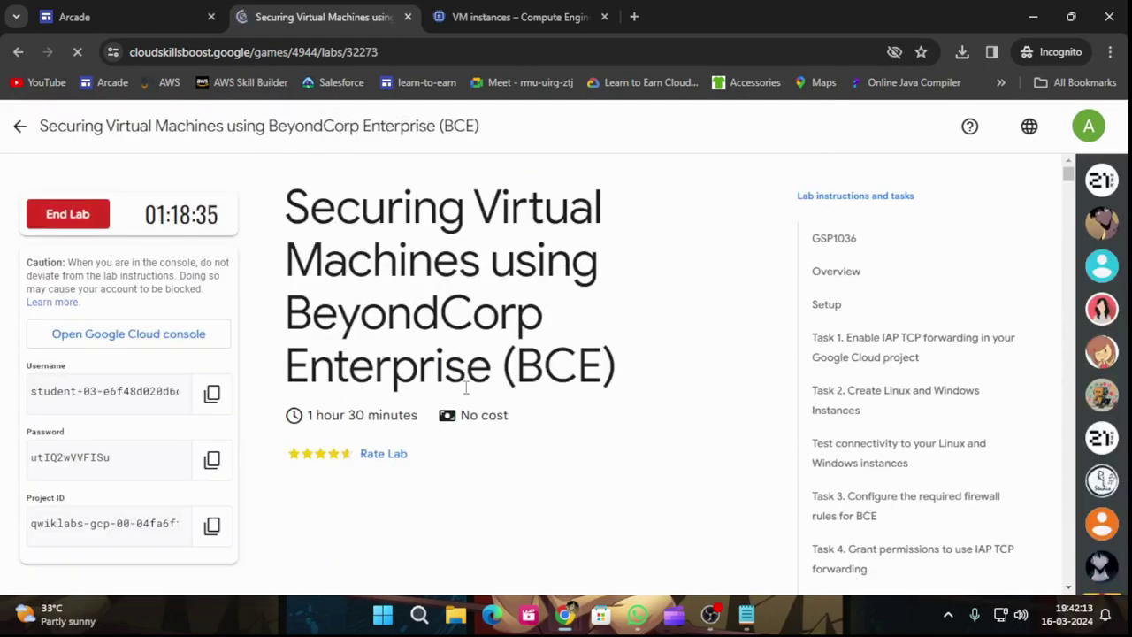
Step: Read the lab's Task 5 instructions on IAP Desktop and the opening steps of Task 6 on SSH and RDP tunneling
click(889, 502)
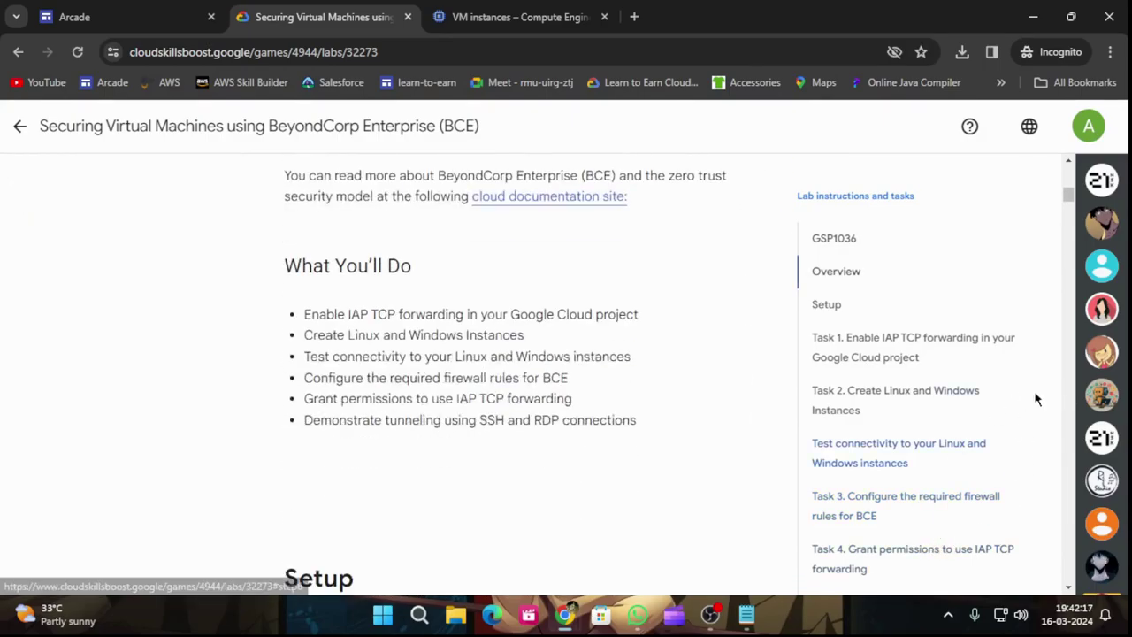
drag(1069, 196, 986, 505)
scroll(929, 508, down, 2)
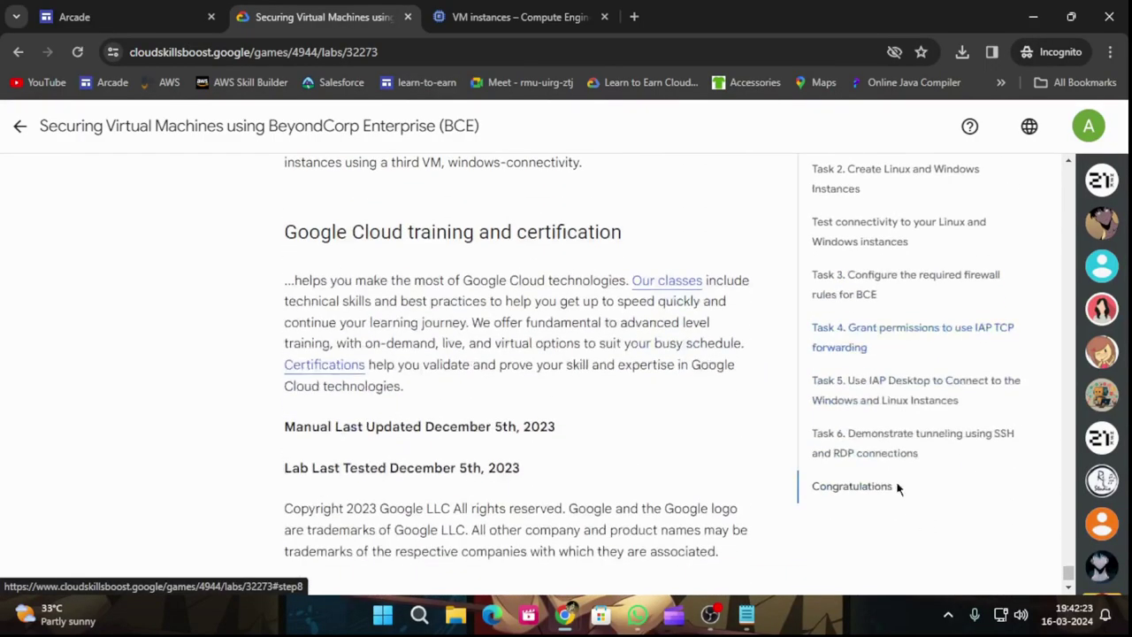
click(867, 383)
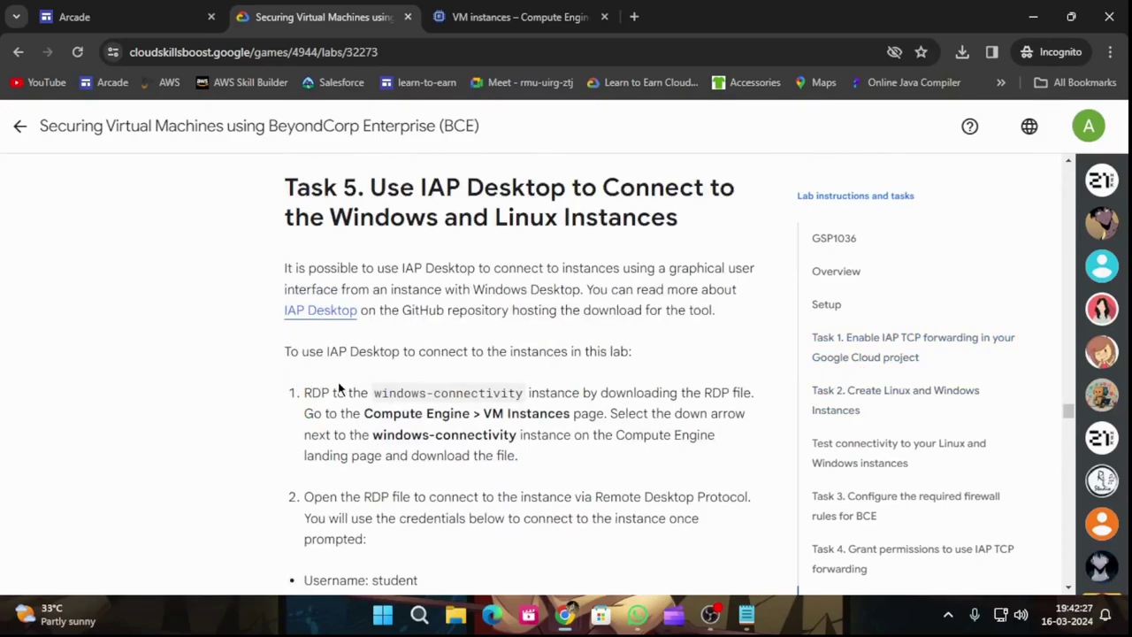
scroll(679, 380, down, 4)
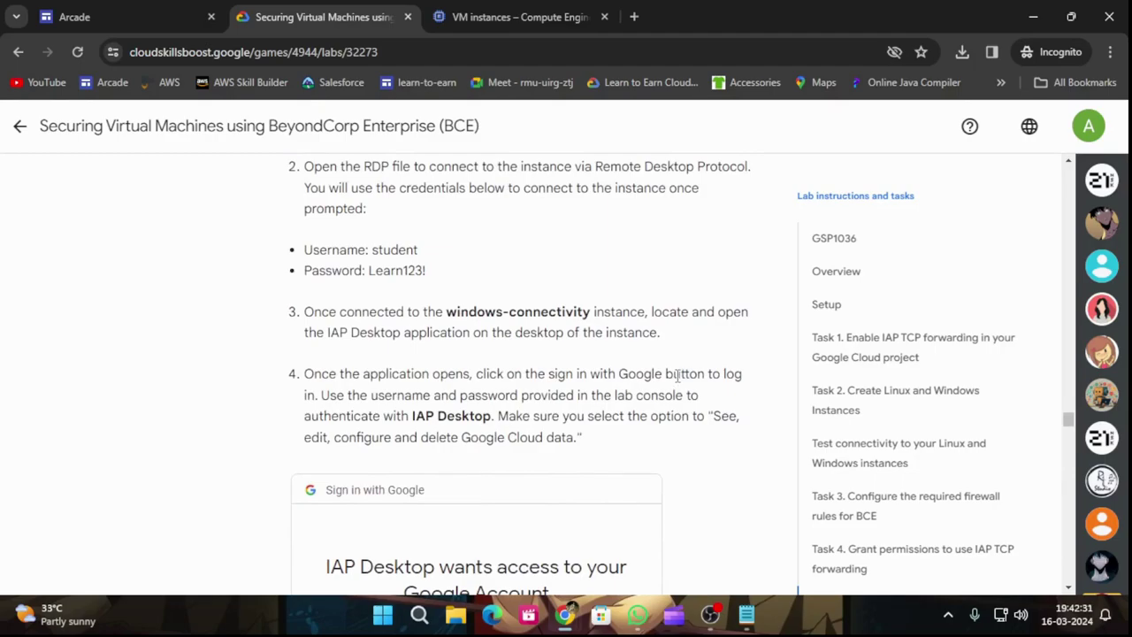
scroll(677, 375, up, 1)
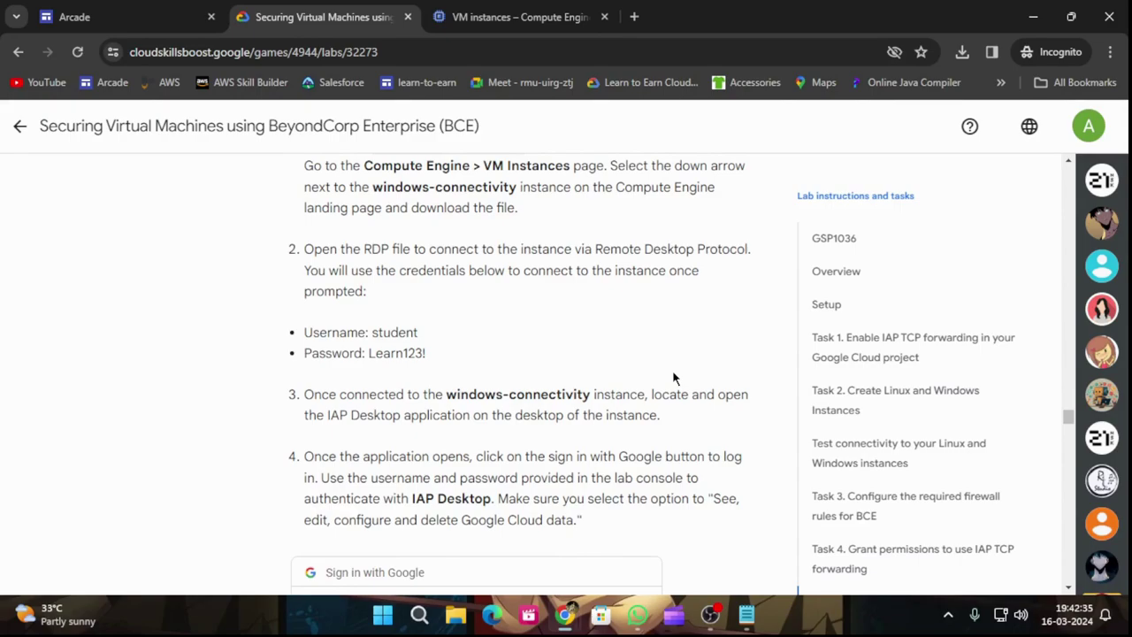
scroll(672, 375, down, 6)
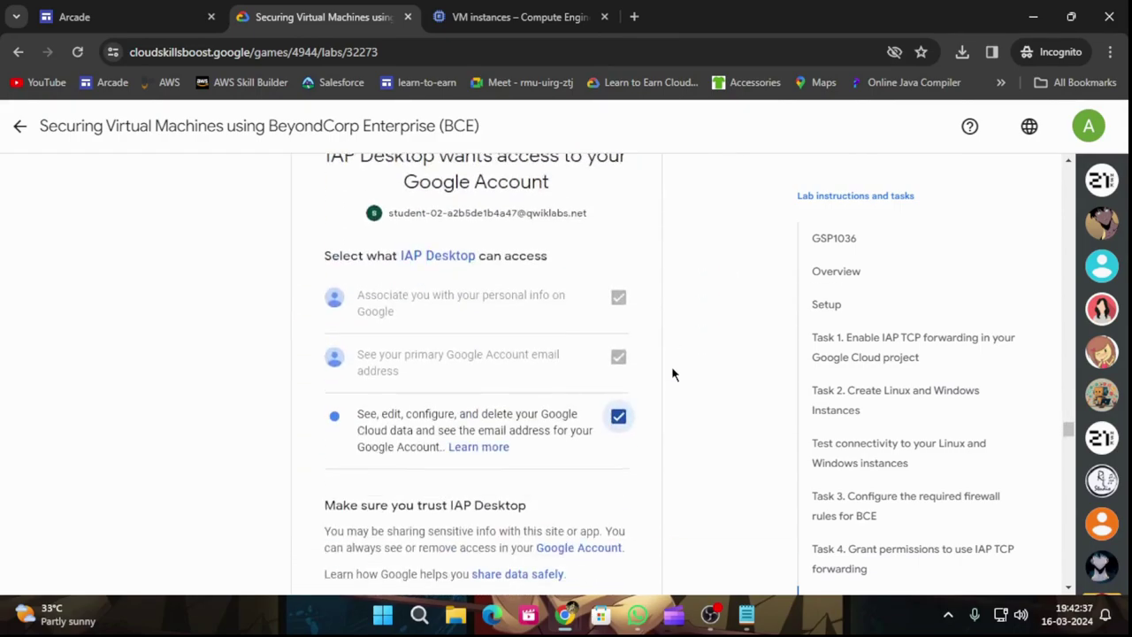
scroll(672, 375, down, 7)
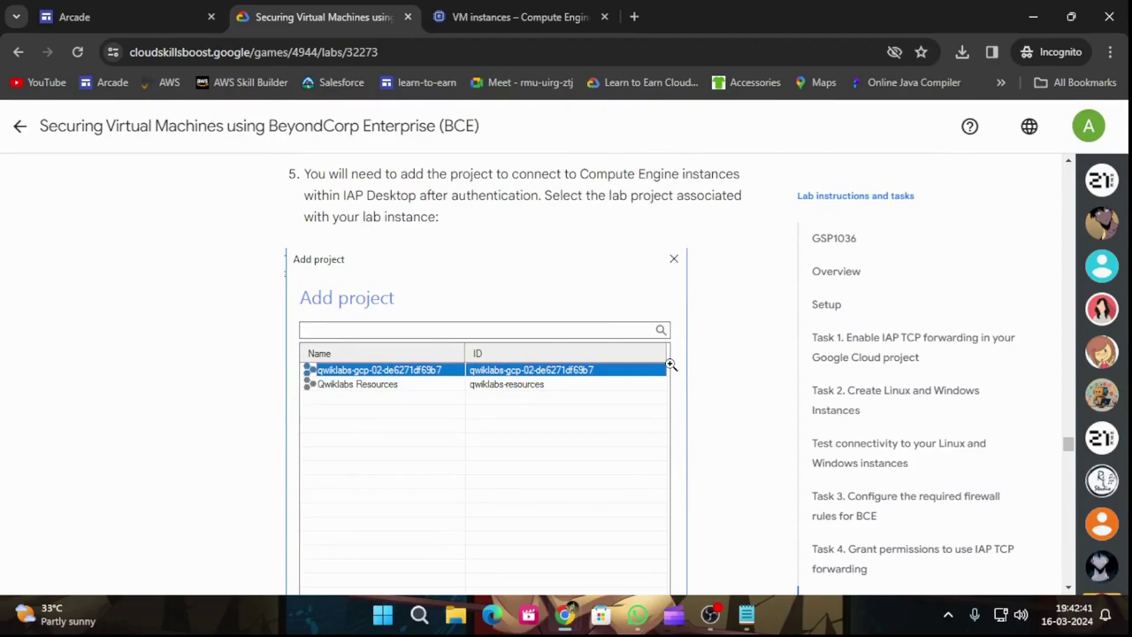
scroll(671, 364, down, 10)
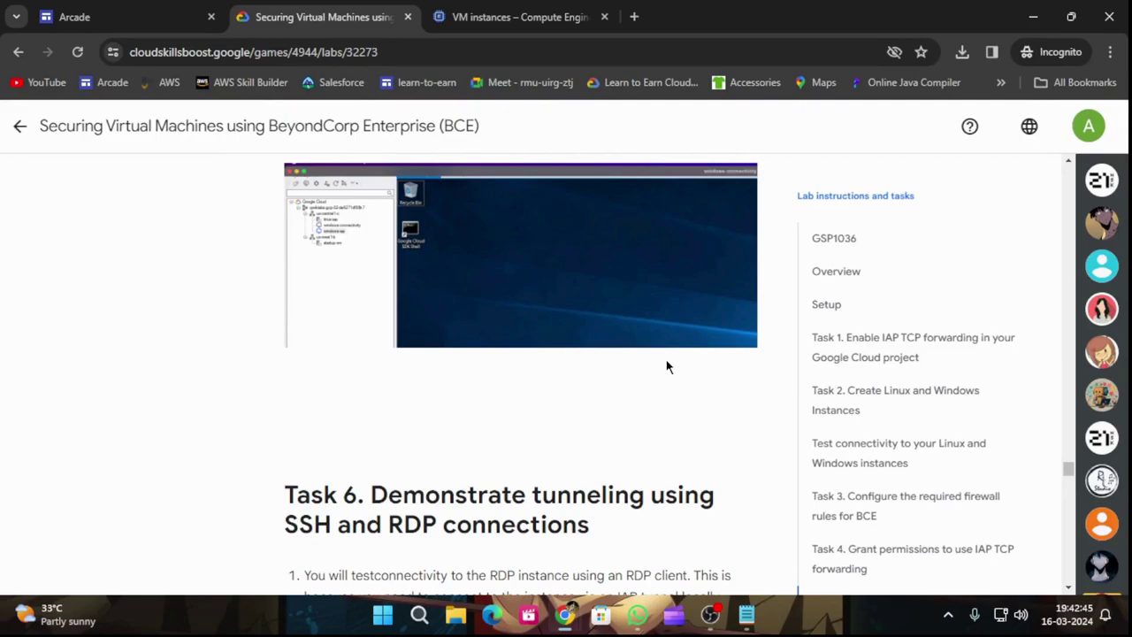
scroll(667, 367, down, 3)
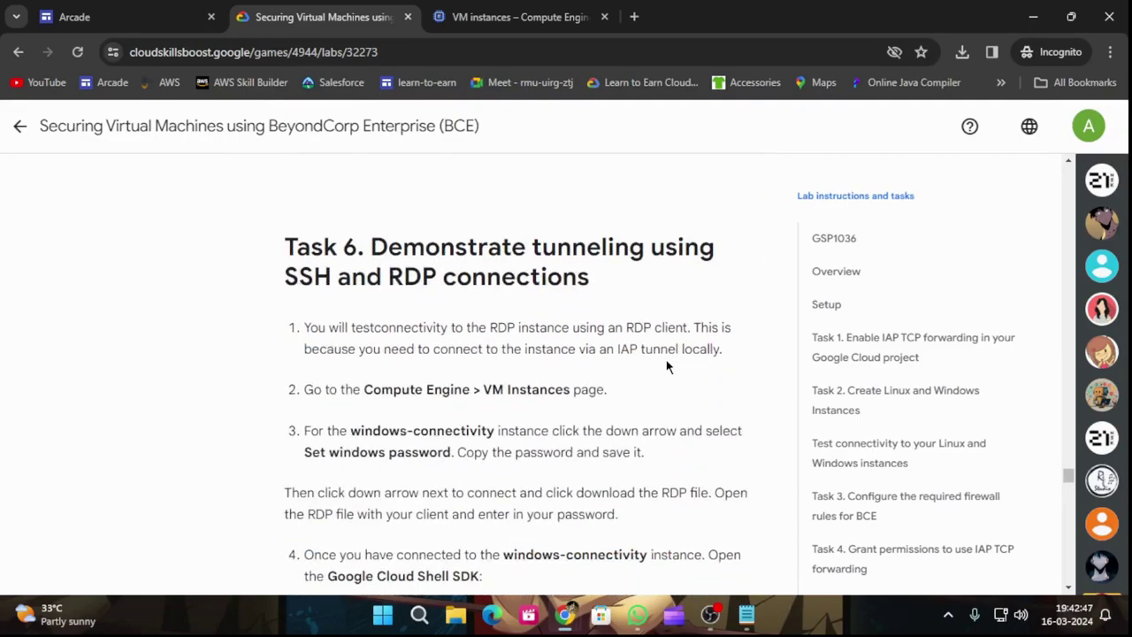
scroll(664, 357, down, 5)
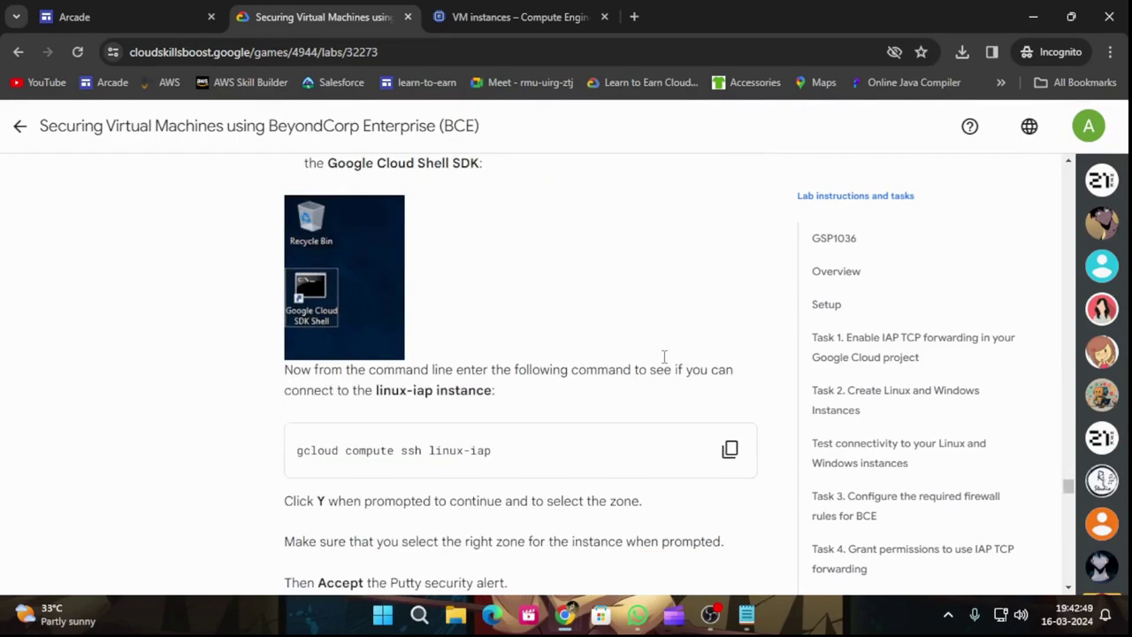
scroll(664, 354, up, 4)
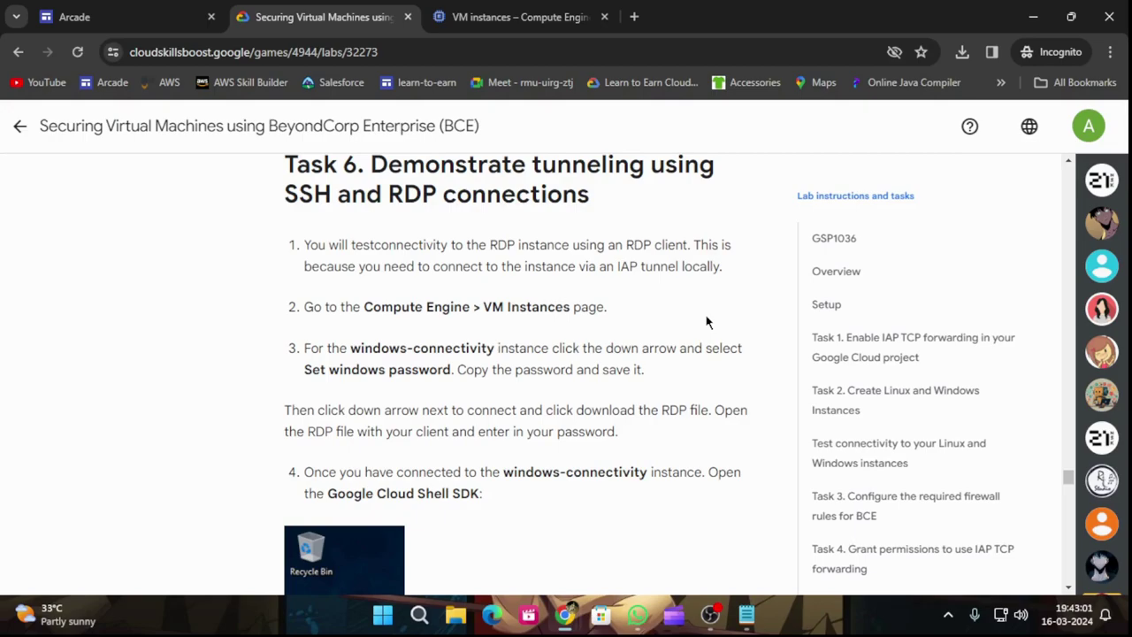
Step: Set a new Windows password on the windows-connectivity instance for the suggested username, consulting the lab's Task 6 instructions
click(614, 10)
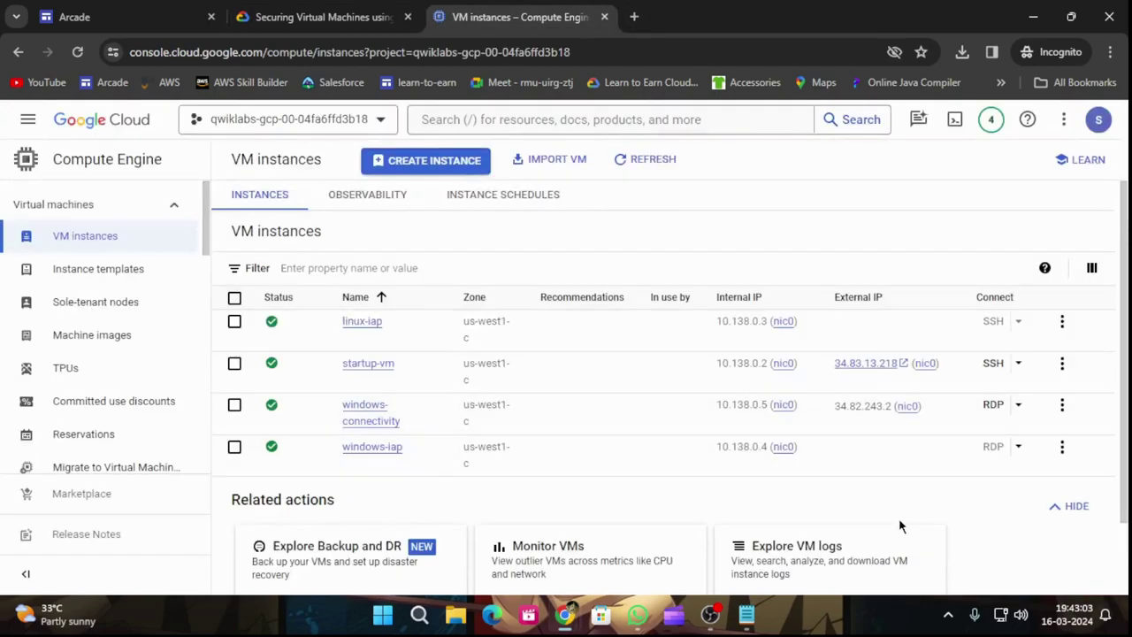
click(1018, 406)
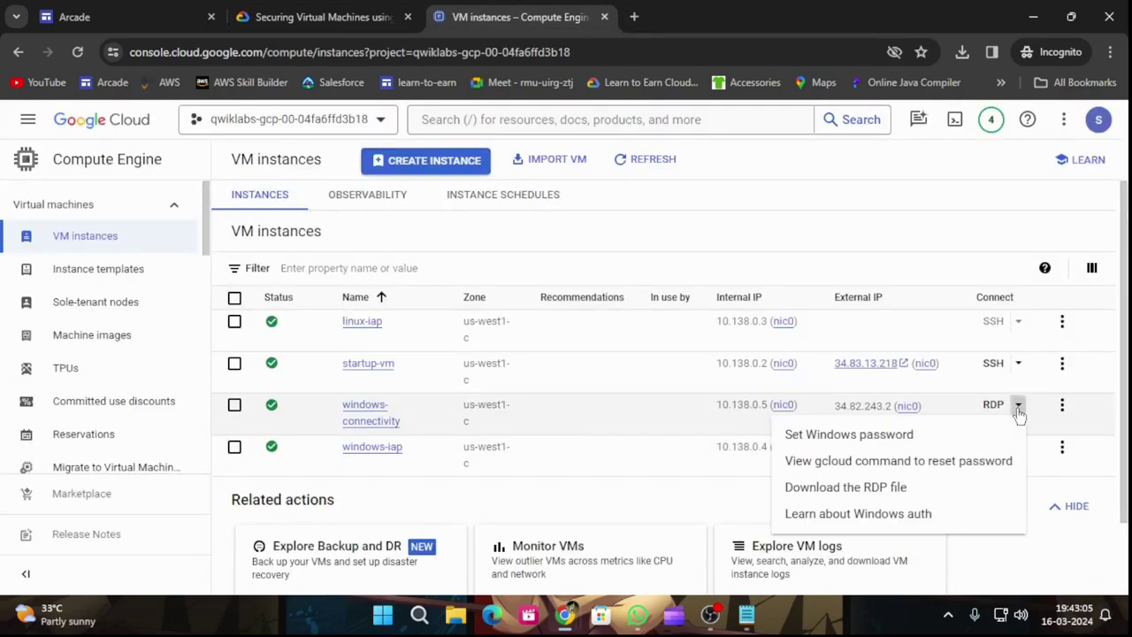
click(847, 435)
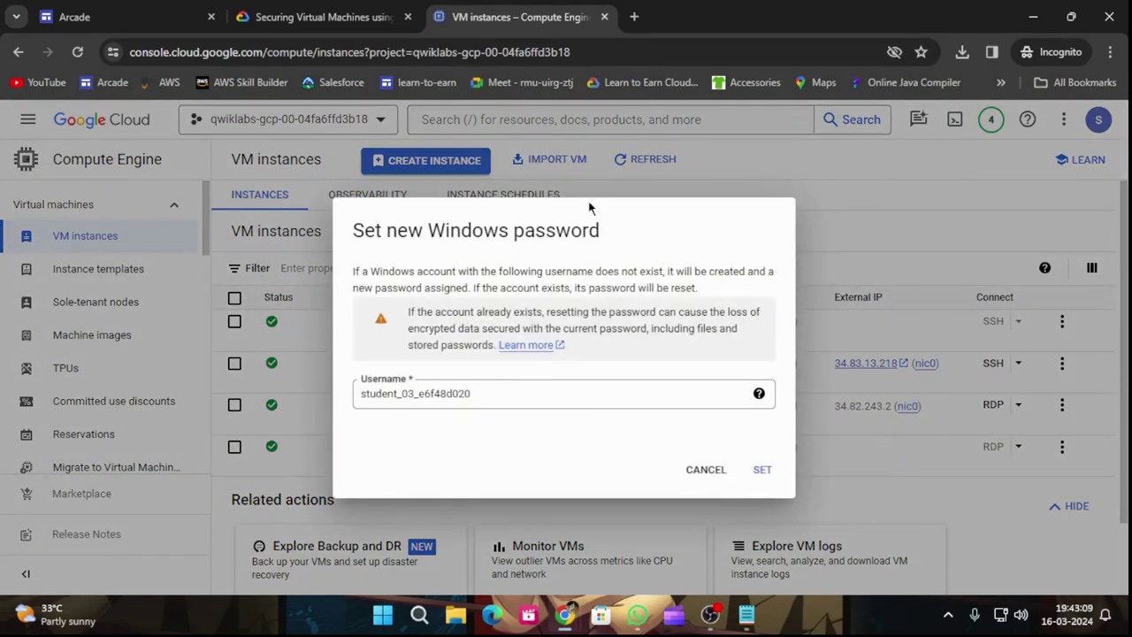
click(319, 17)
scroll(587, 469, down, 2)
scroll(586, 485, up, 2)
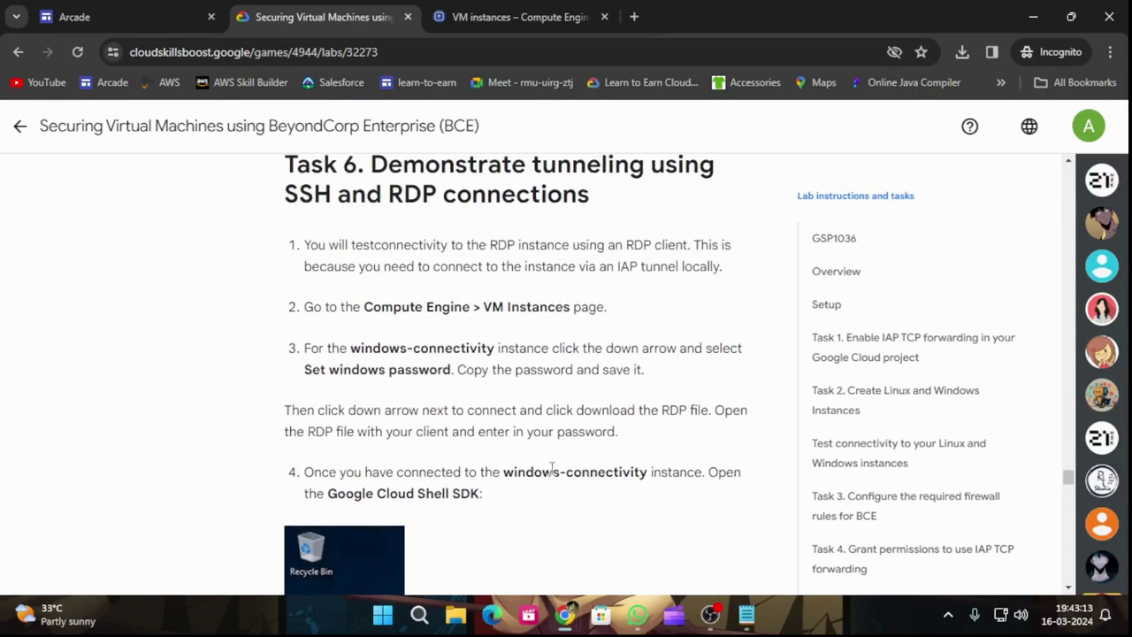
click(507, 8)
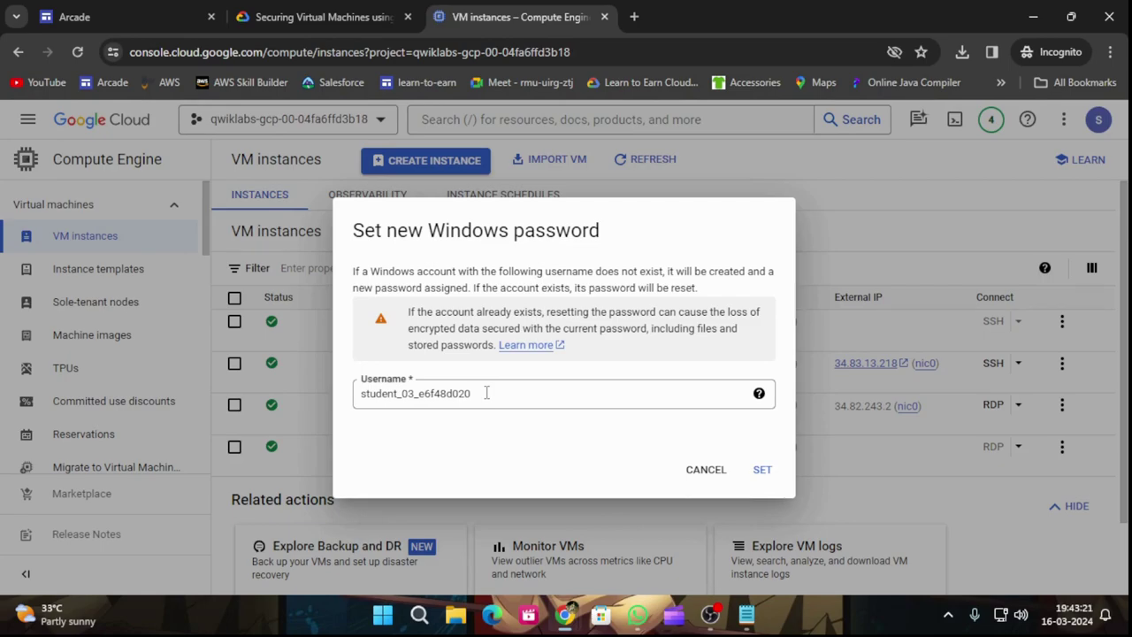
key(ctrl+Tab)
key(ctrl+Tab)
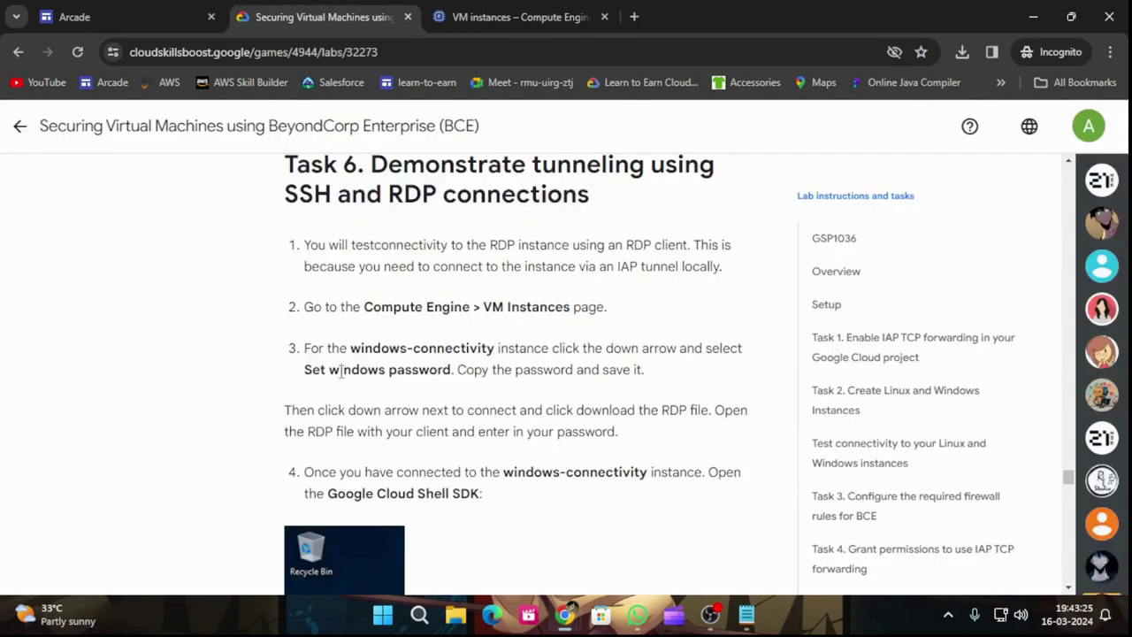
click(502, 9)
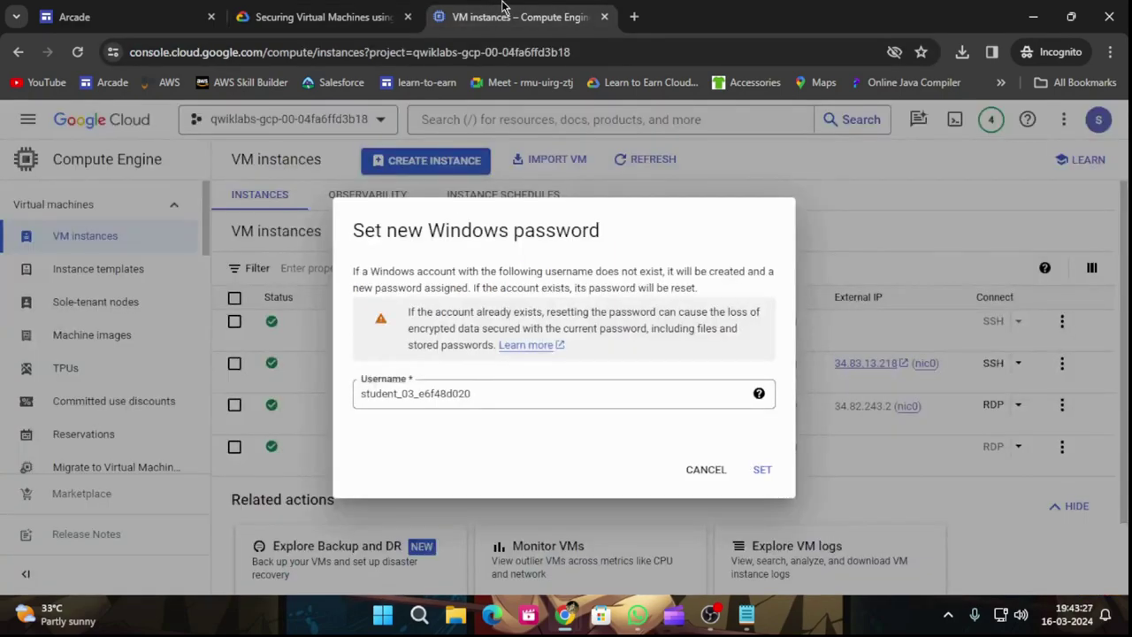
click(281, 11)
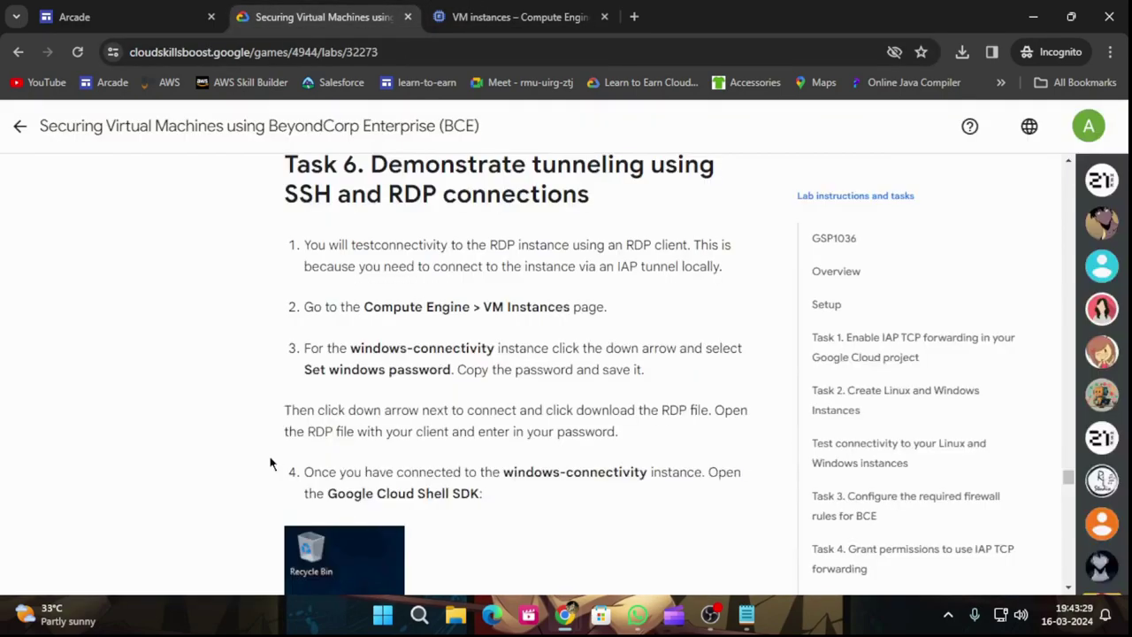
click(513, 17)
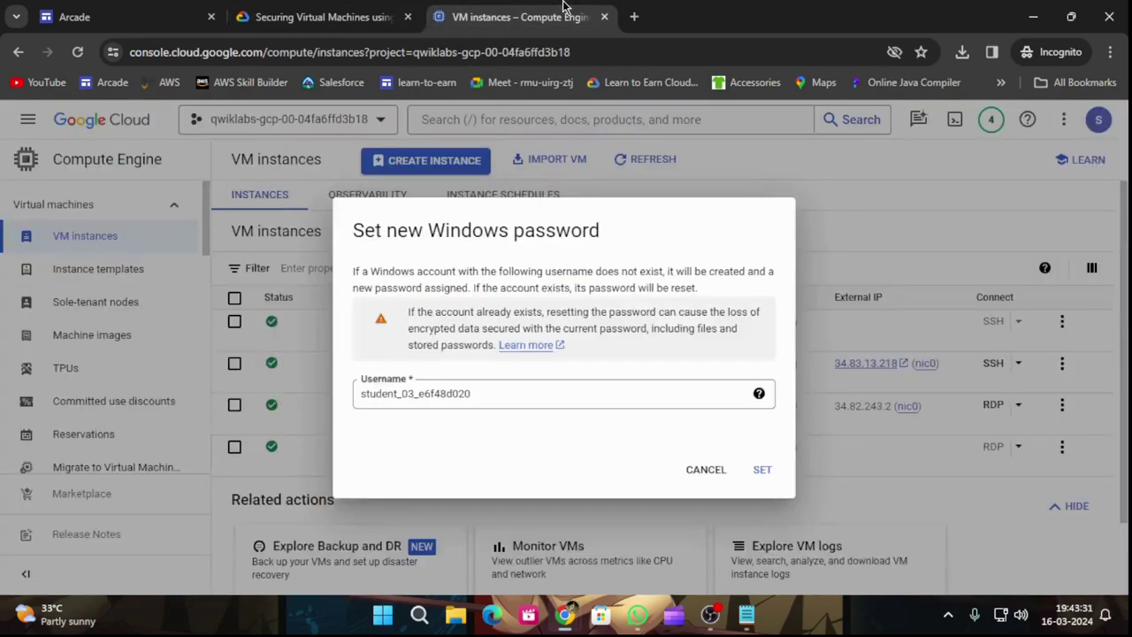
click(756, 476)
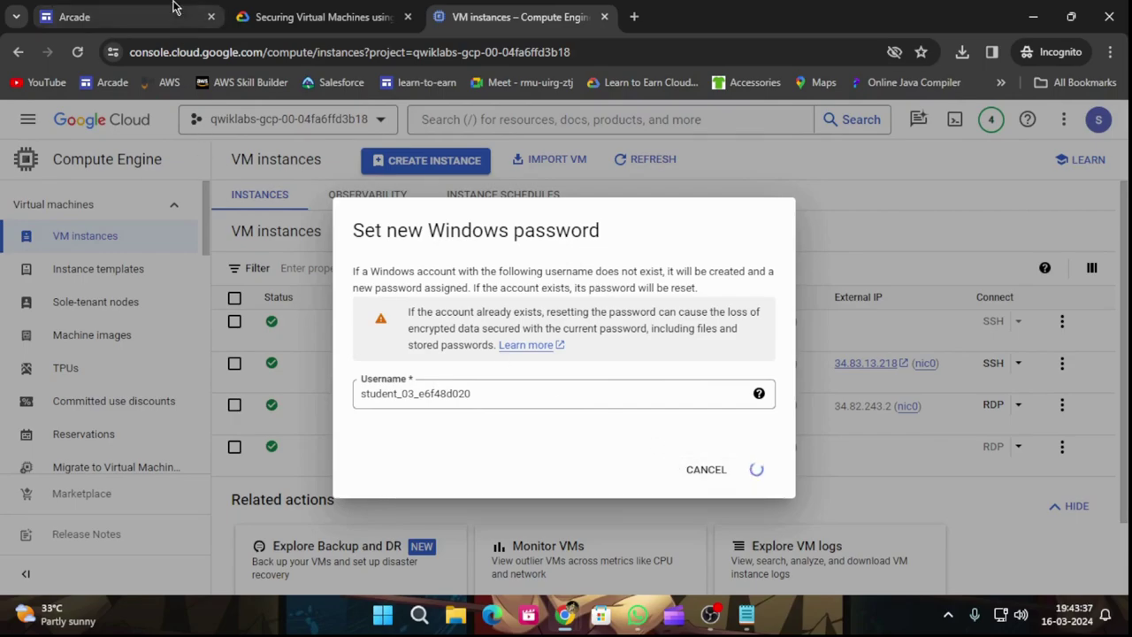
Step: Look back through the lab's Task 5 and Task 6 instructions while the password is generated
click(305, 7)
scroll(446, 389, up, 3)
scroll(446, 389, down, 10)
scroll(446, 390, up, 3)
scroll(446, 389, up, 10)
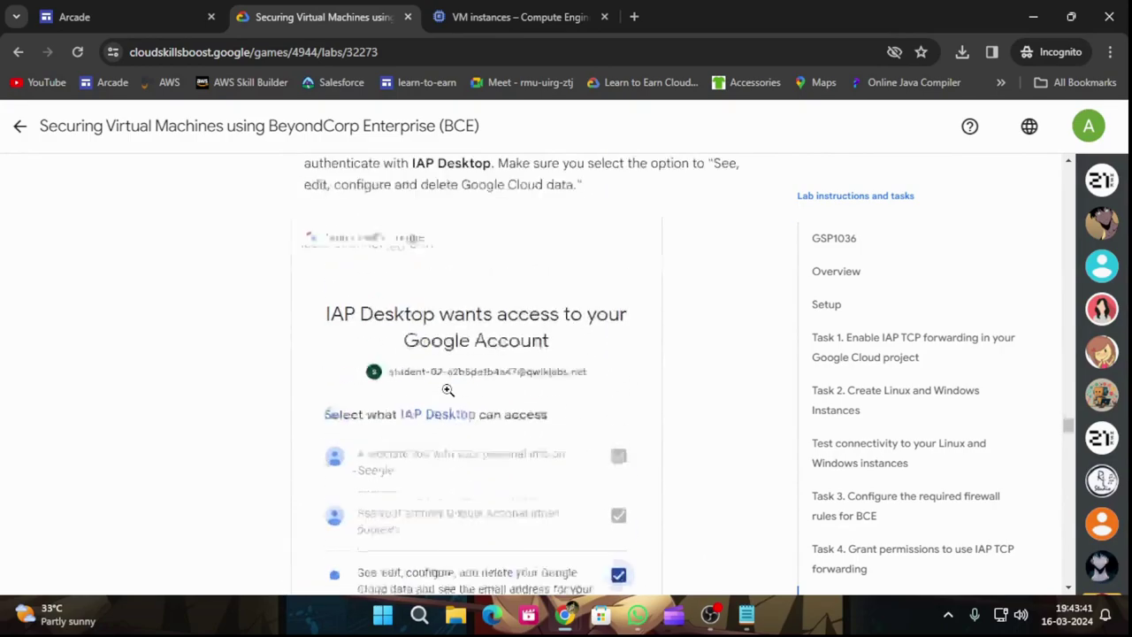
Step: Copy the generated Windows password into Notepad, dismiss the password dialog and return to the lab instructions
click(522, 17)
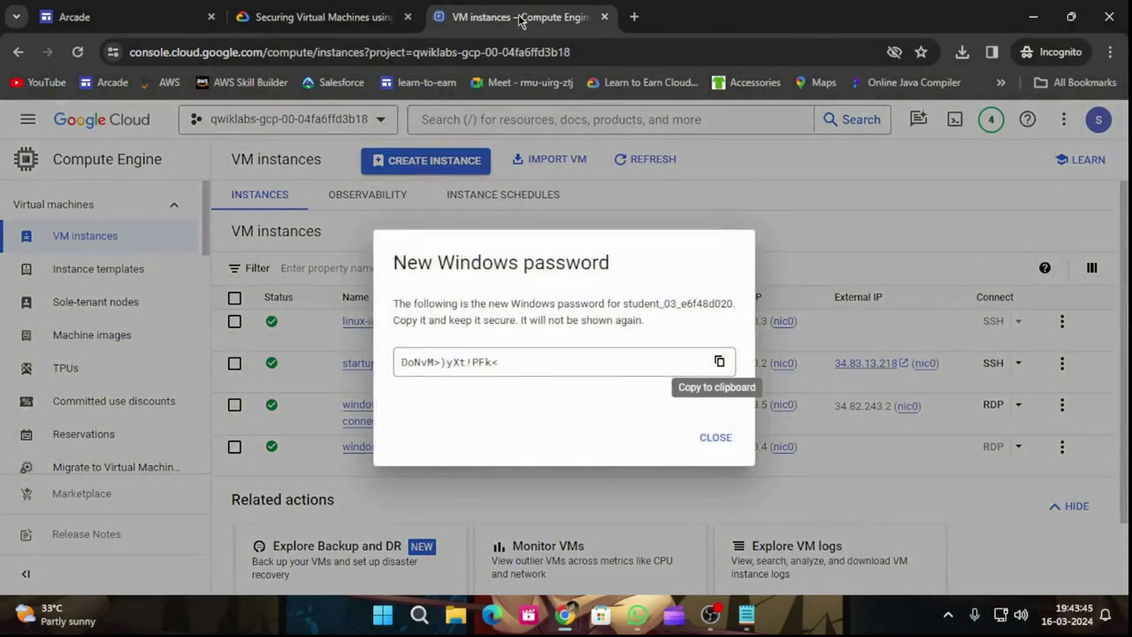
drag(509, 365, 381, 373)
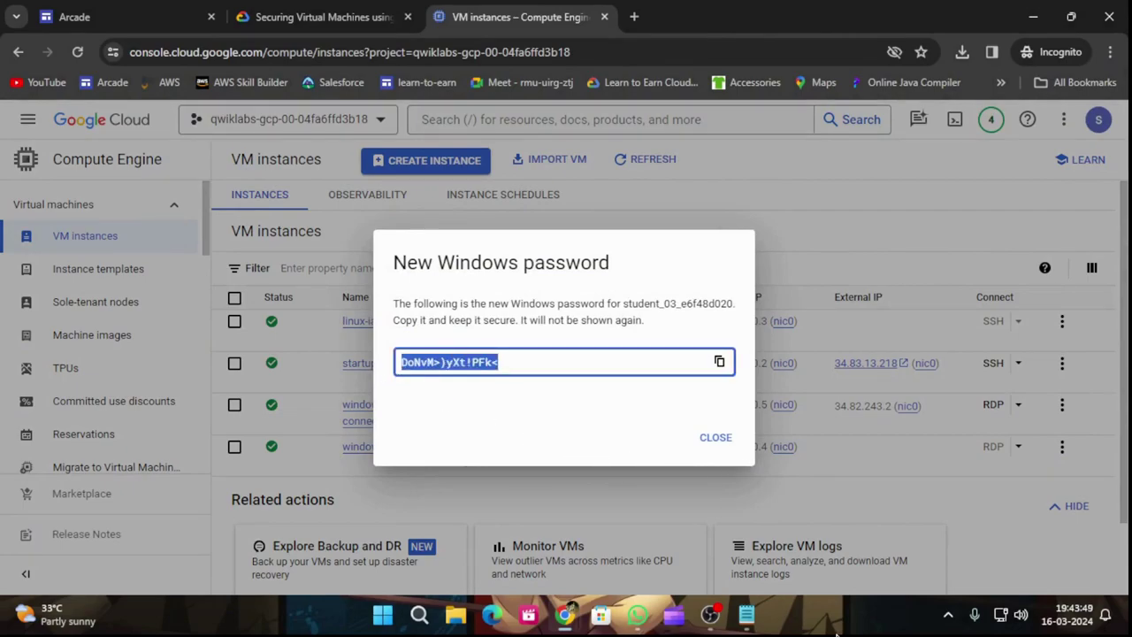
click(750, 619)
click(747, 615)
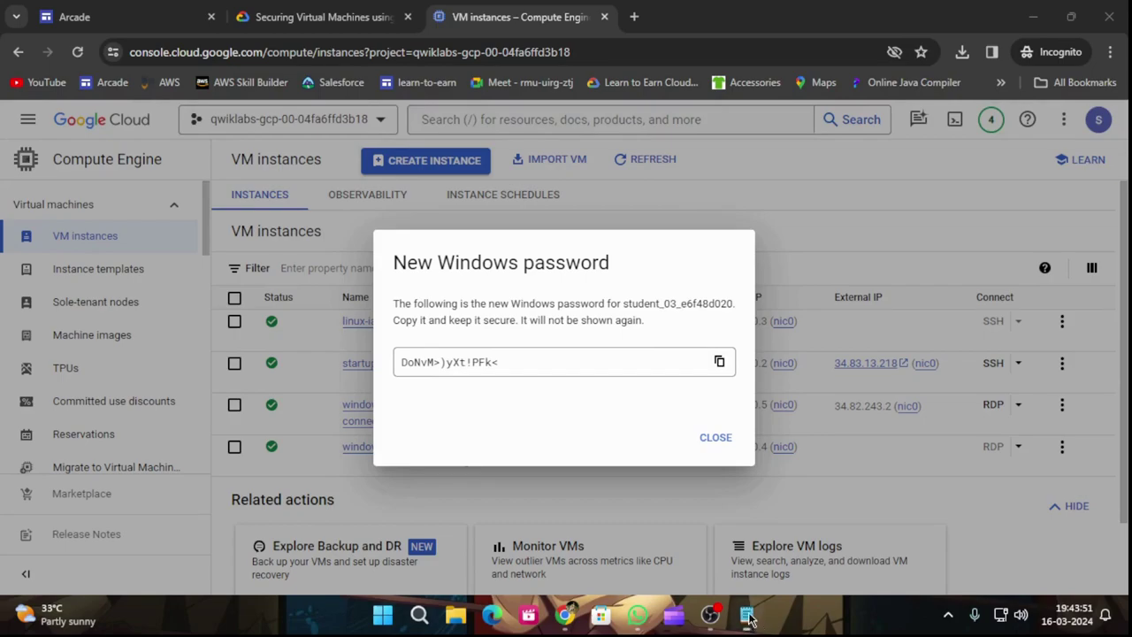
key(ctrl+v)
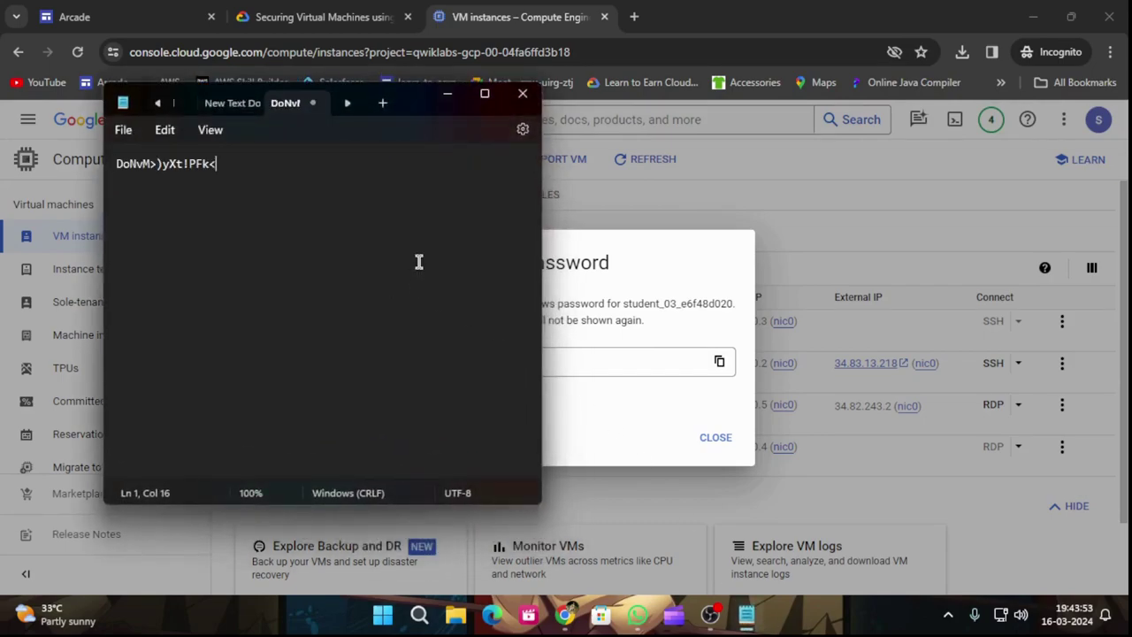
click(448, 94)
click(716, 438)
click(305, 16)
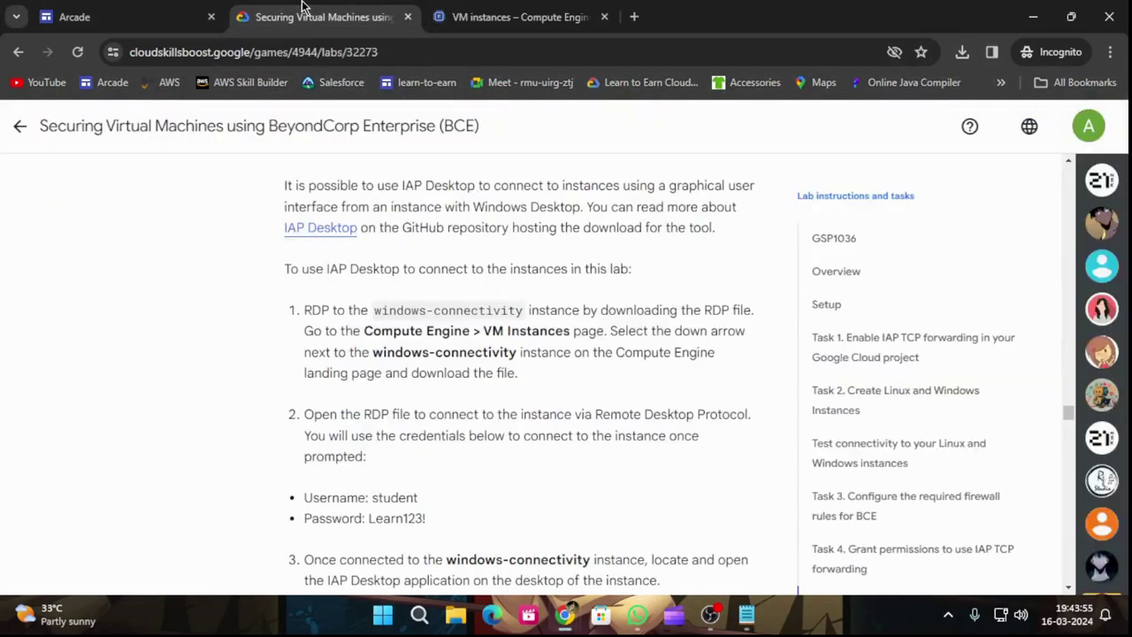
Step: Read the Task 6 instructions through to the final progress check, and return to the RDP connection steps for windows-connectivity
scroll(491, 422, down, 20)
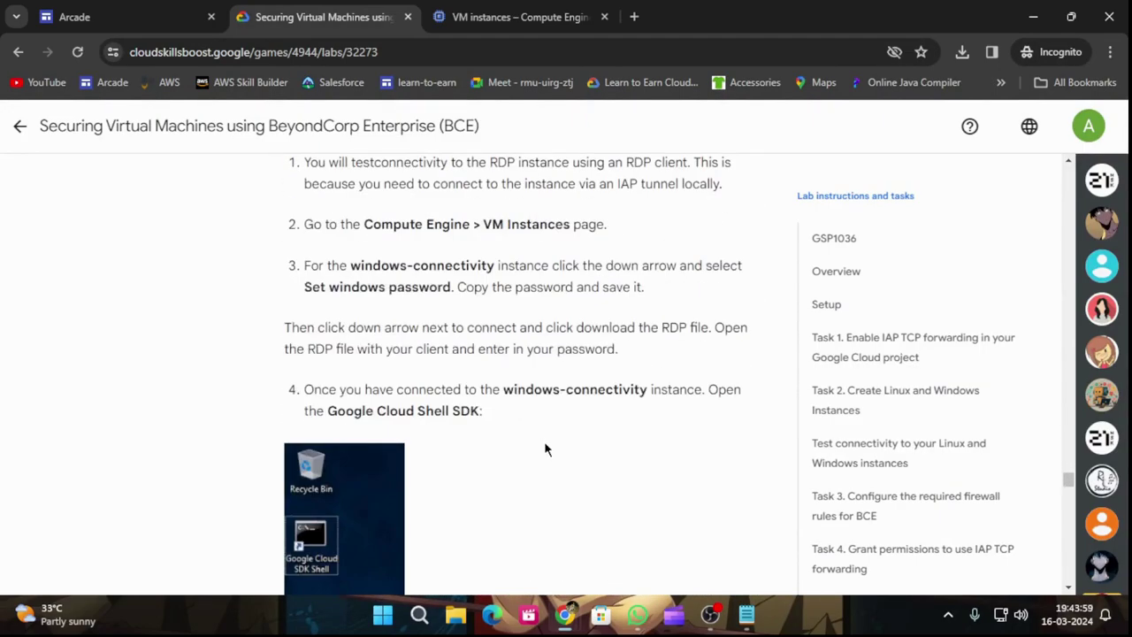
scroll(544, 441, down, 2)
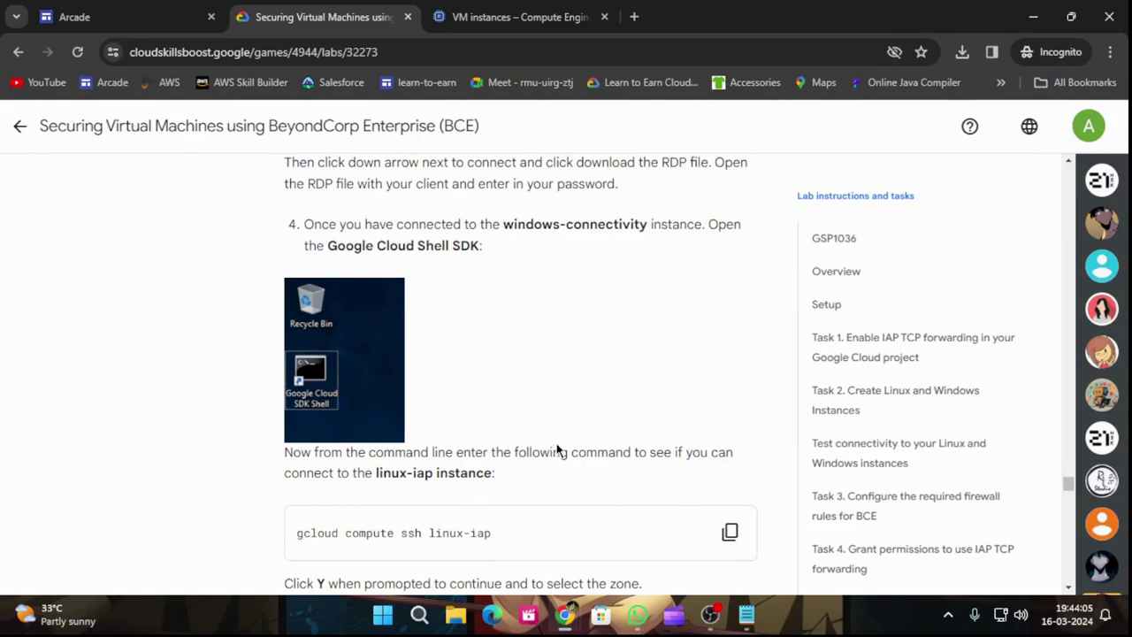
scroll(557, 450, down, 2)
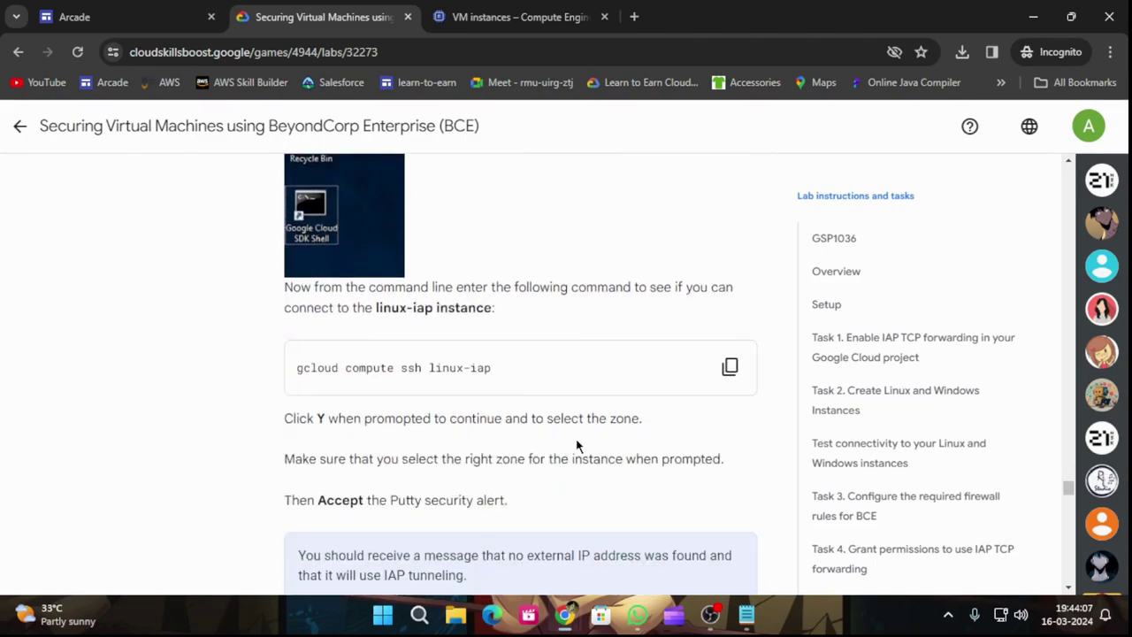
scroll(576, 446, down, 2)
scroll(576, 447, down, 6)
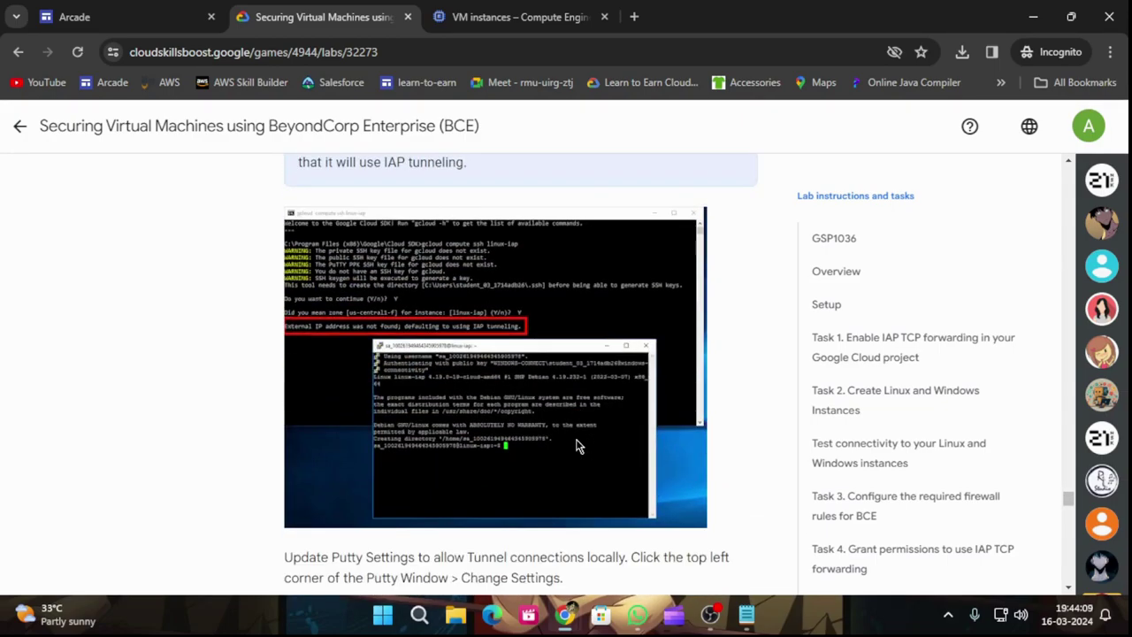
scroll(576, 446, down, 1)
scroll(576, 447, down, 9)
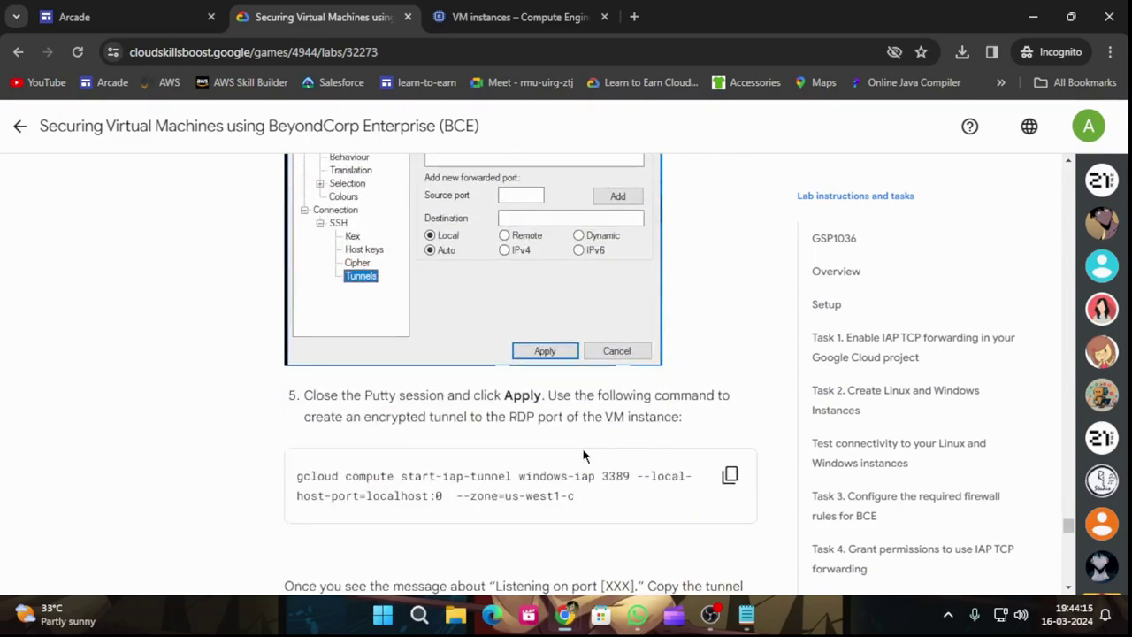
scroll(584, 460, down, 3)
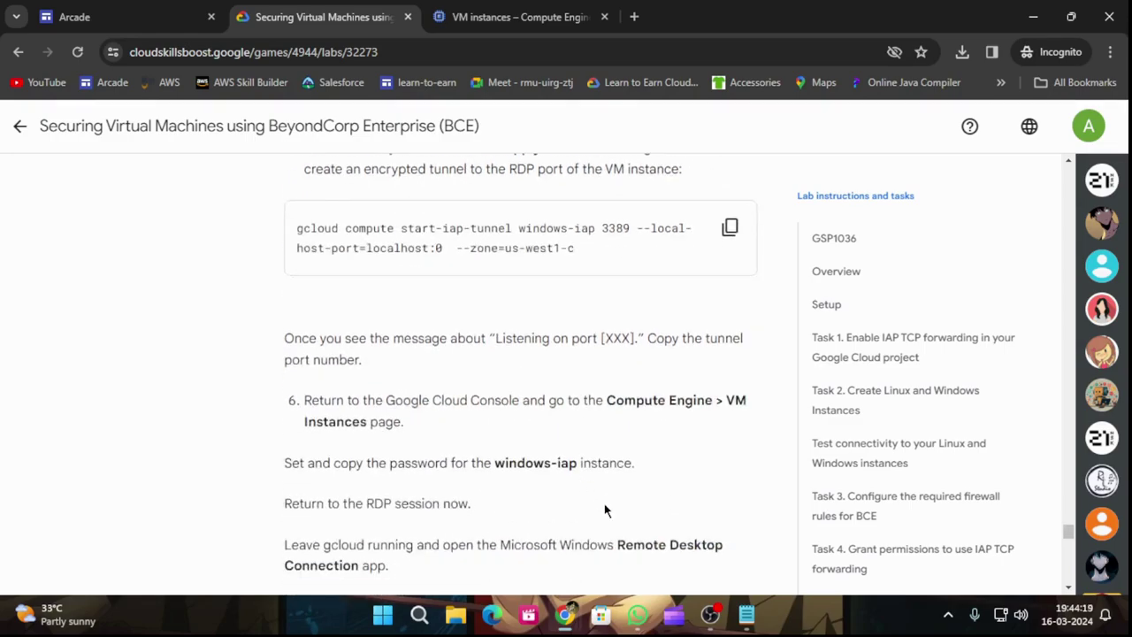
scroll(610, 510, down, 4)
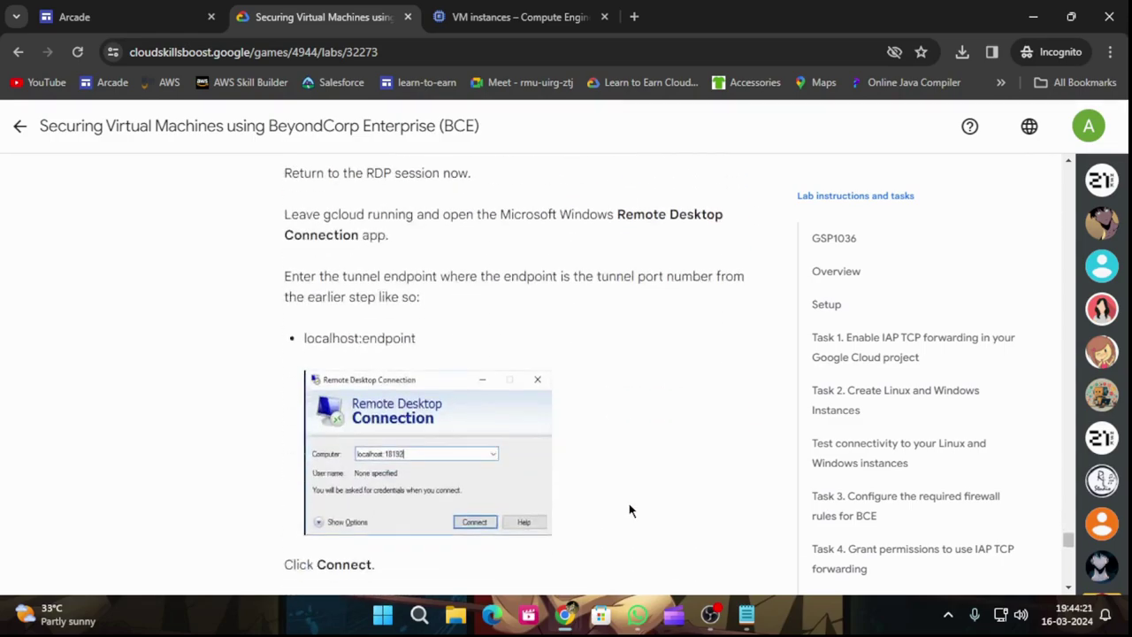
scroll(635, 512, down, 8)
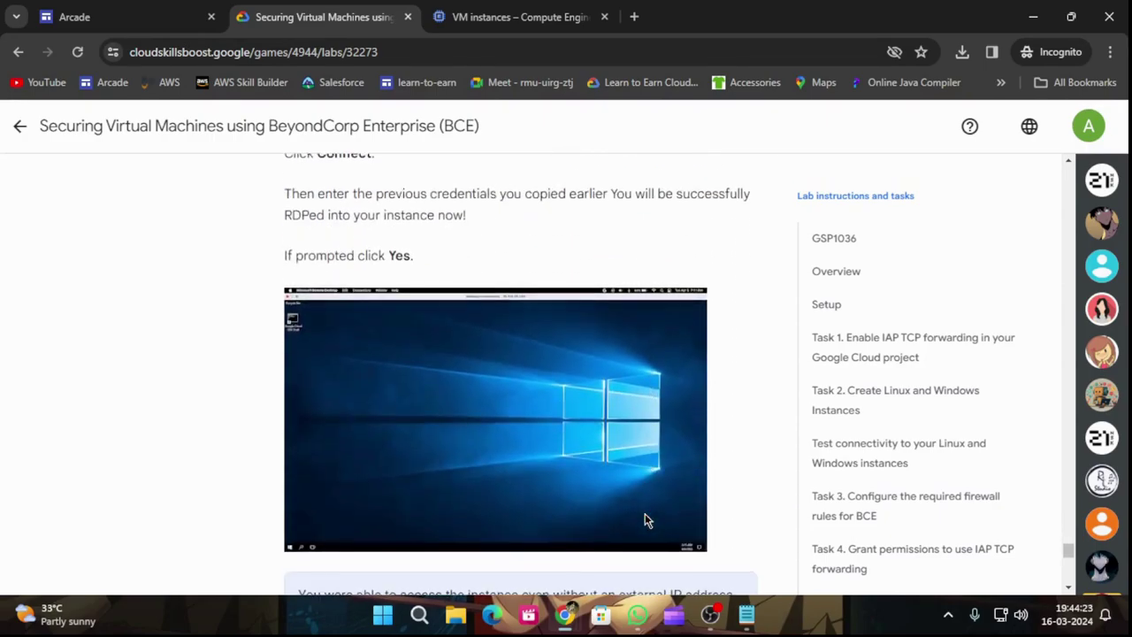
scroll(645, 520, down, 1)
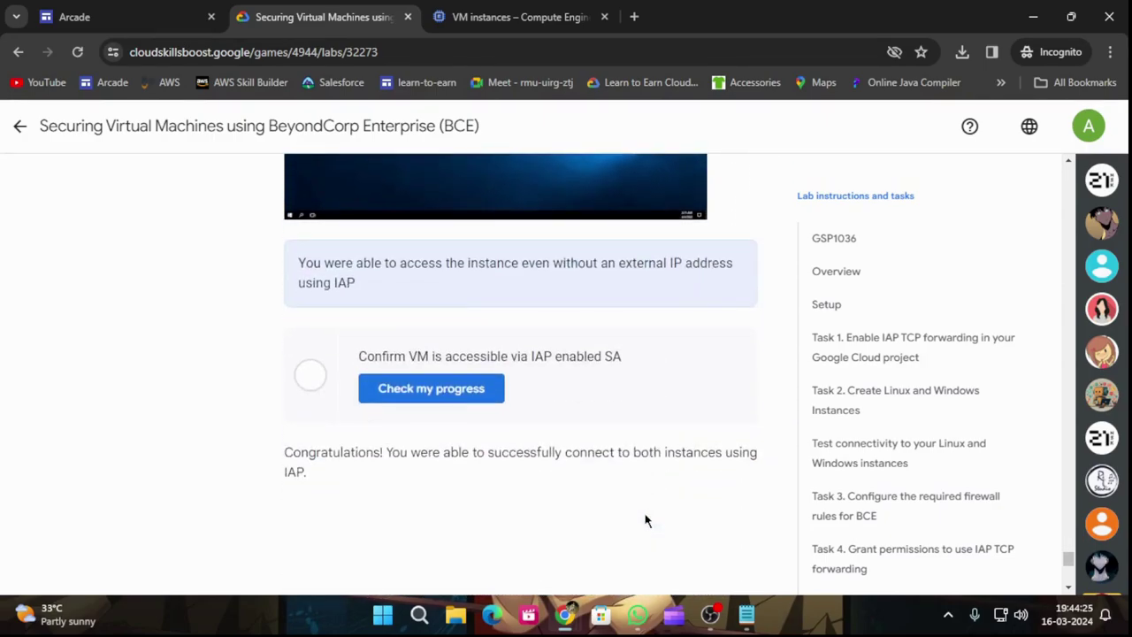
scroll(644, 520, up, 20)
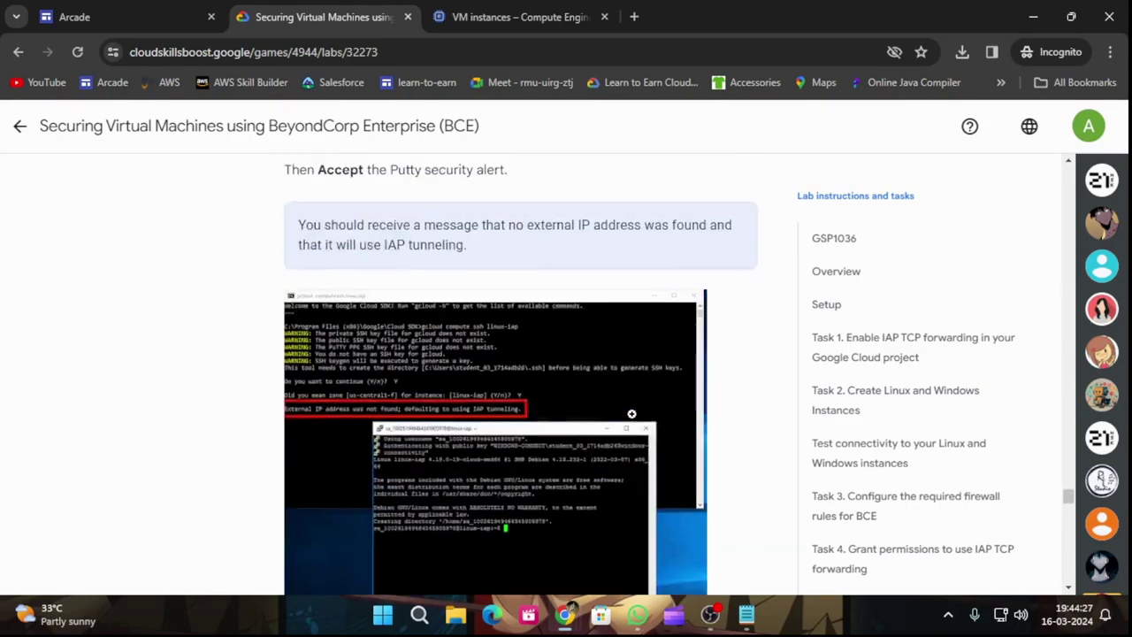
scroll(639, 412, up, 10)
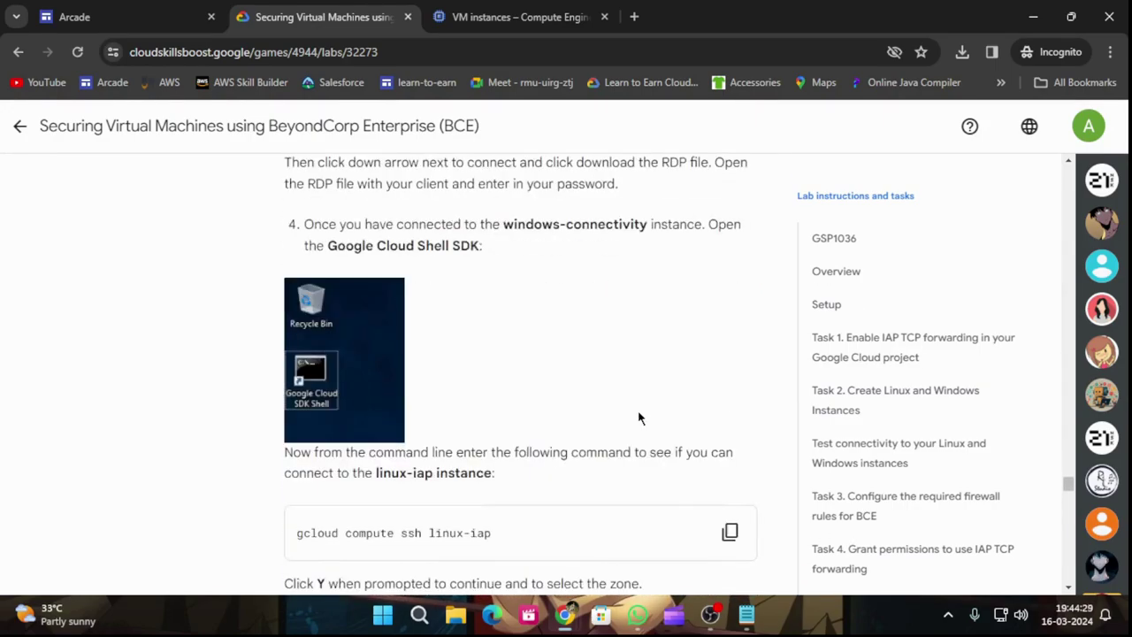
scroll(641, 417, up, 3)
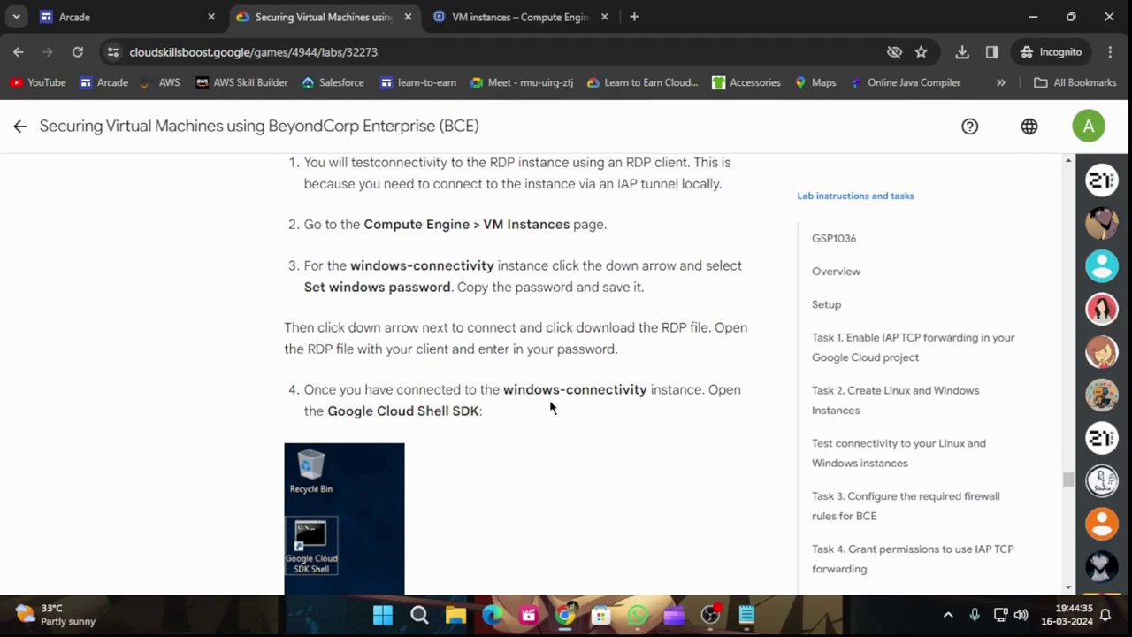
click(567, 16)
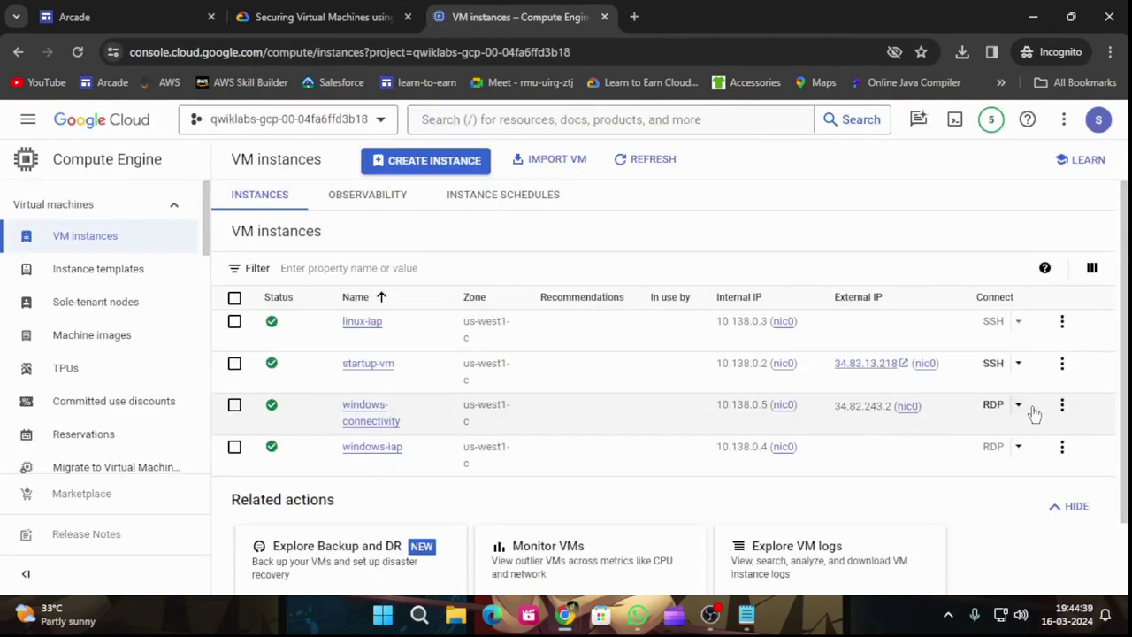
click(994, 412)
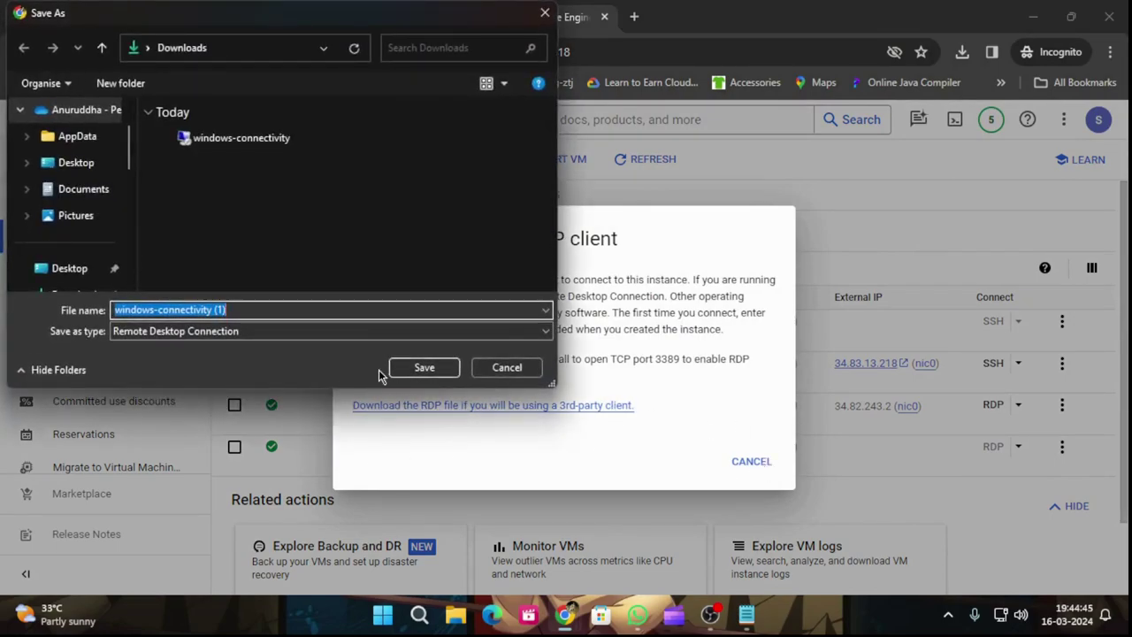
click(501, 370)
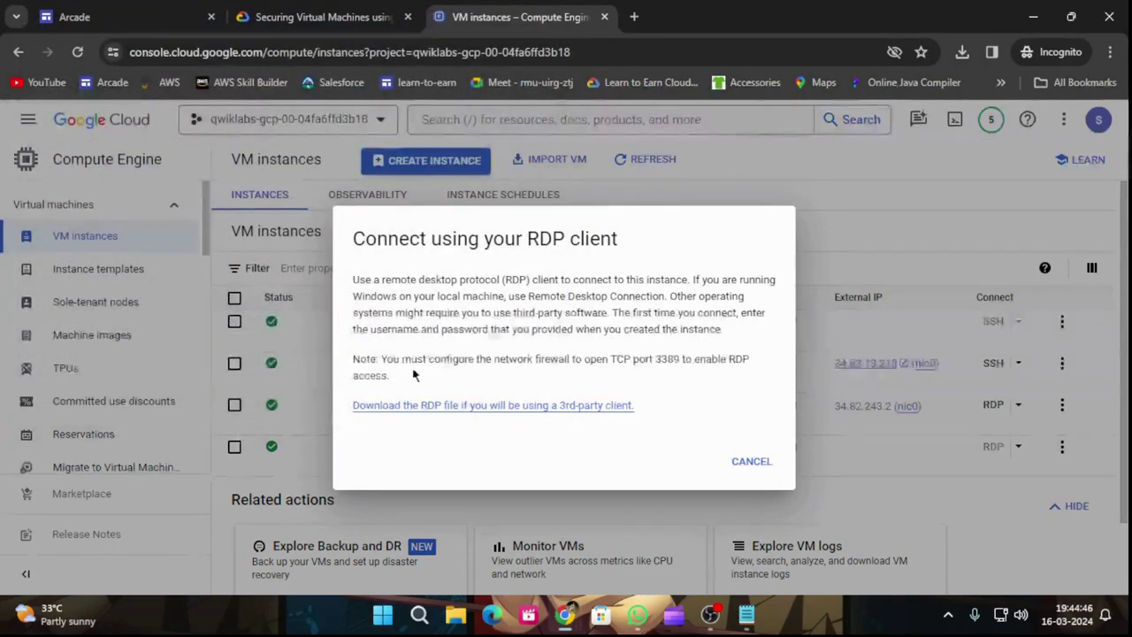
click(753, 462)
Step: Open the windows-connectivity RDP file from the Downloads folder, accept the unknown-publisher connection and minimize the File Explorer window
click(453, 623)
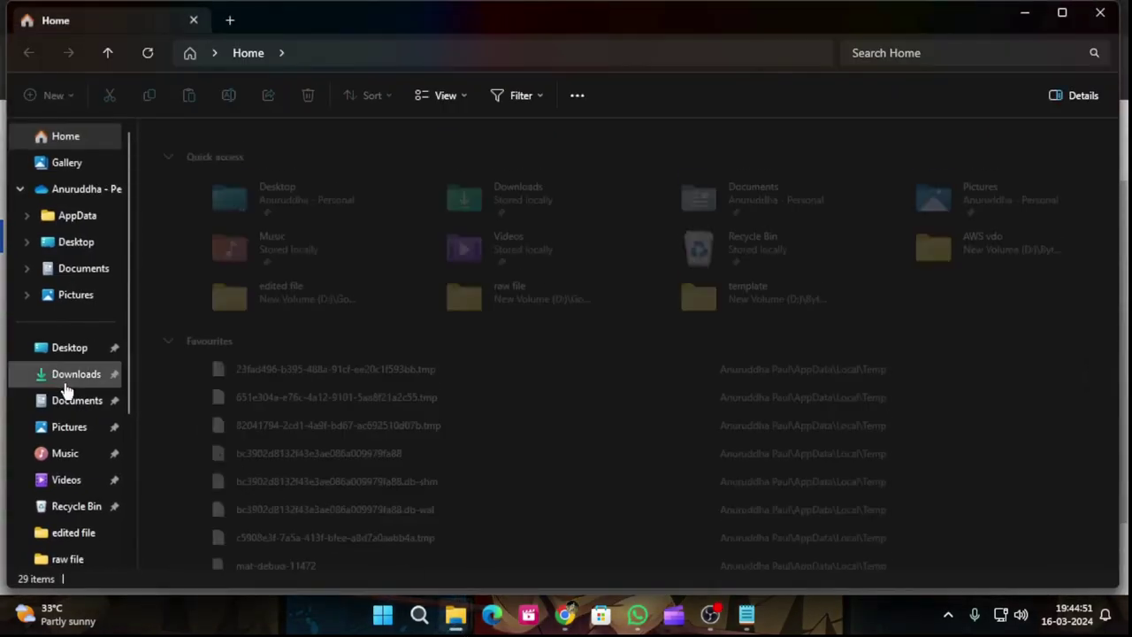
click(71, 376)
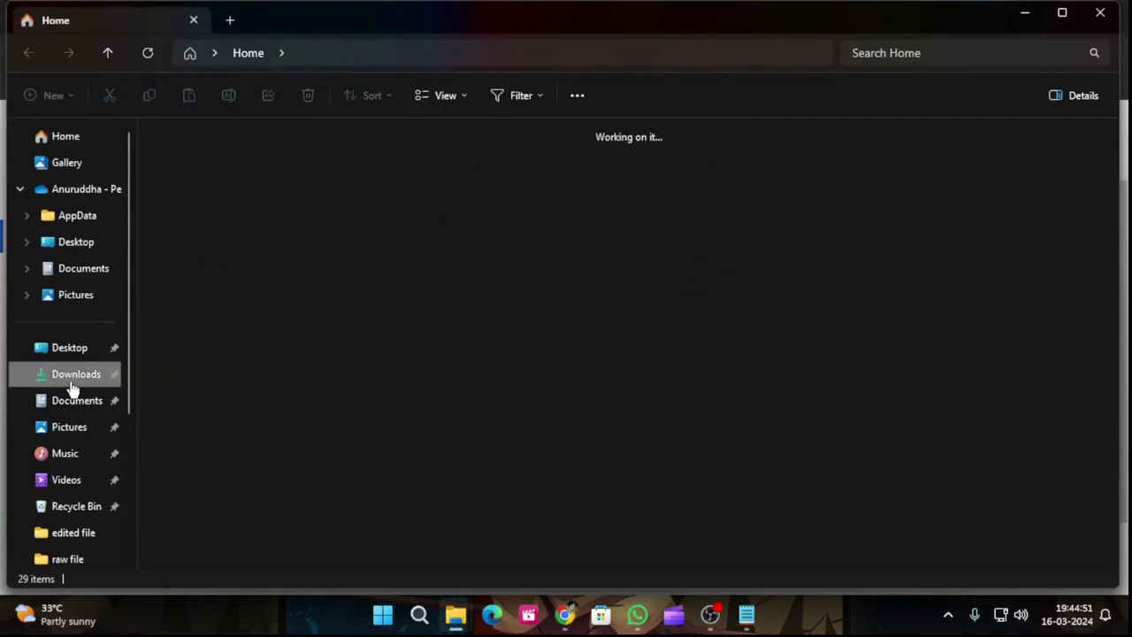
click(219, 217)
double_click(221, 246)
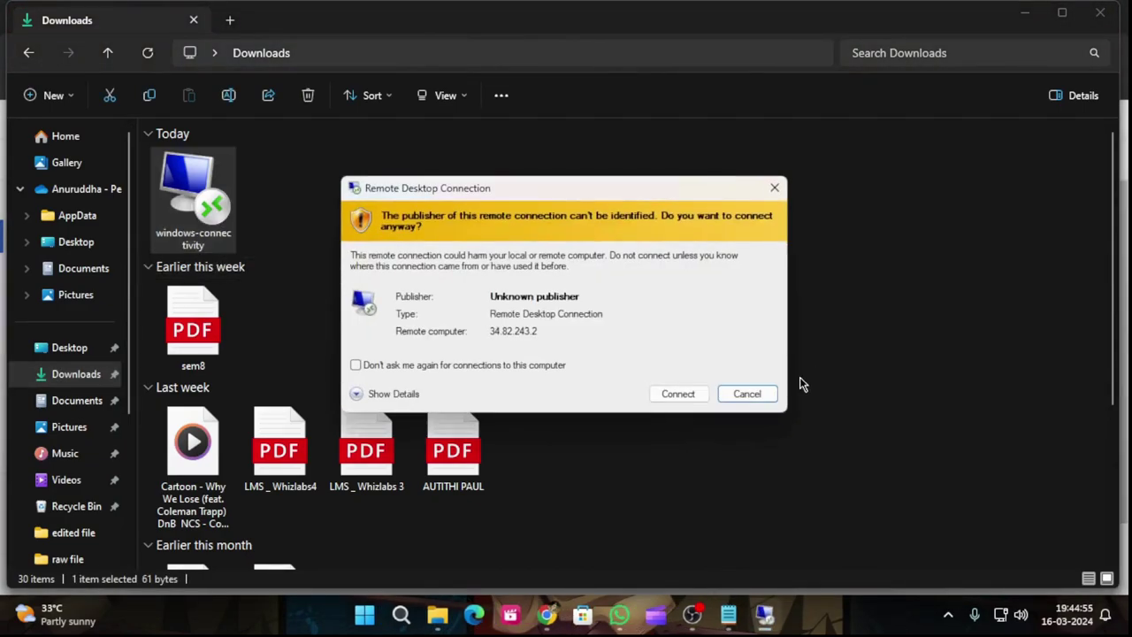
click(678, 398)
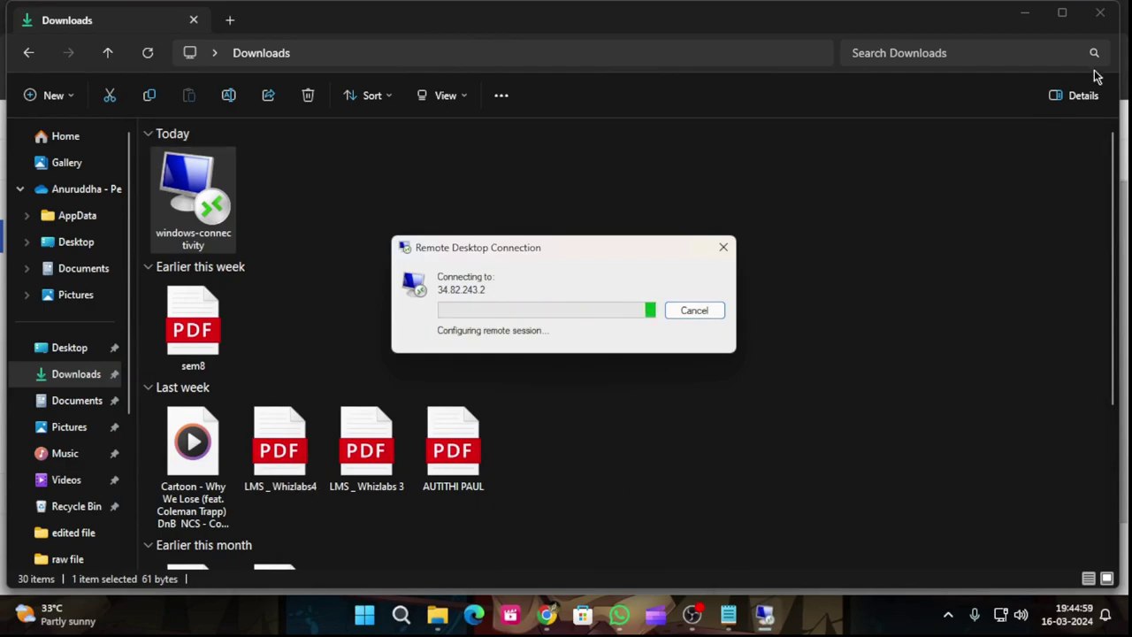
click(1028, 18)
click(1028, 19)
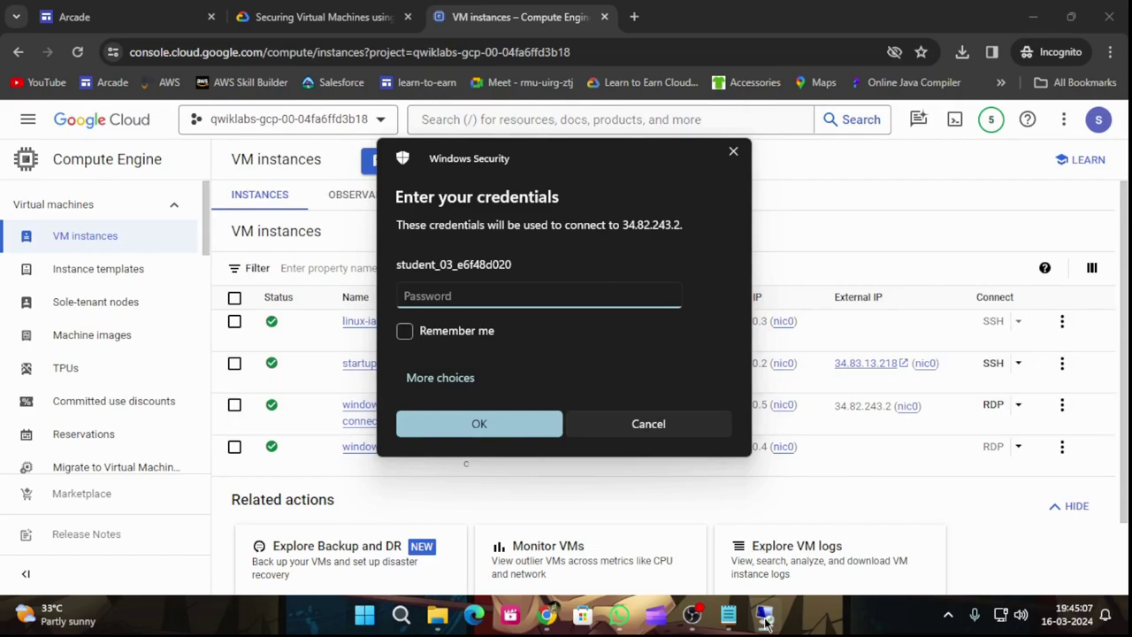
Step: Copy the saved Windows password from Notepad into the remote desktop credentials prompt and submit it
click(728, 615)
drag(228, 159, 117, 166)
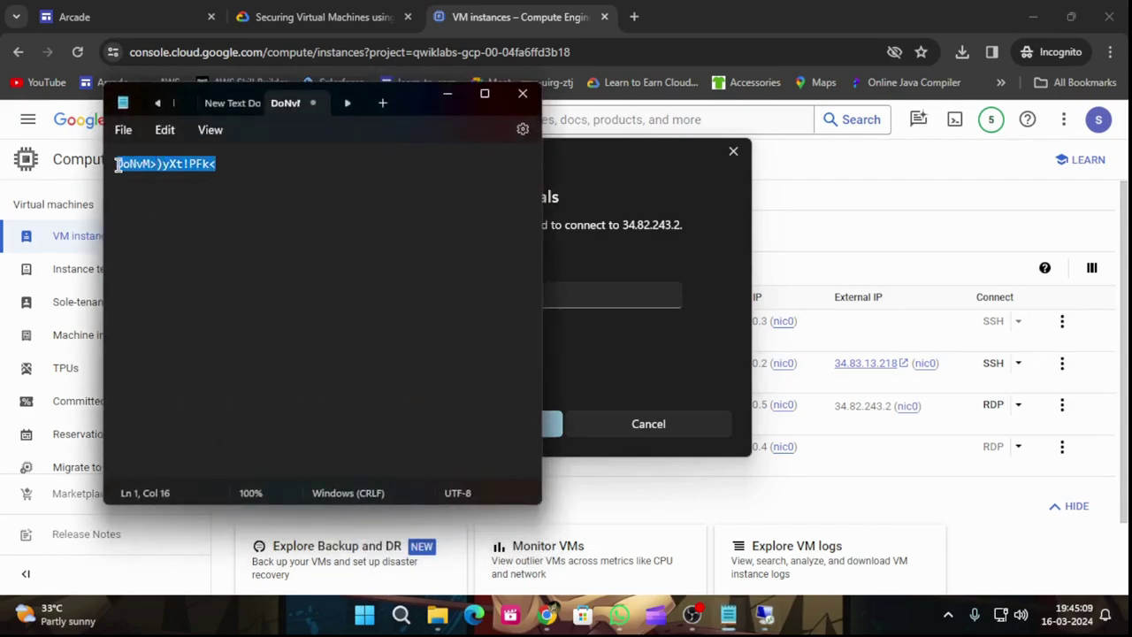
click(450, 98)
key(ctrl+v)
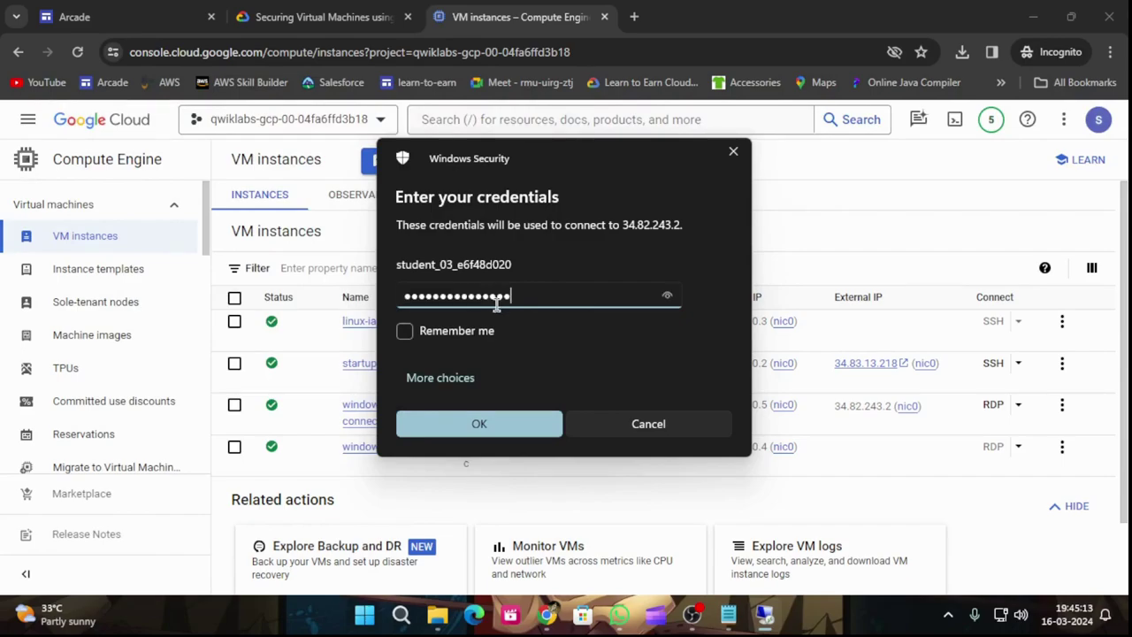
click(561, 416)
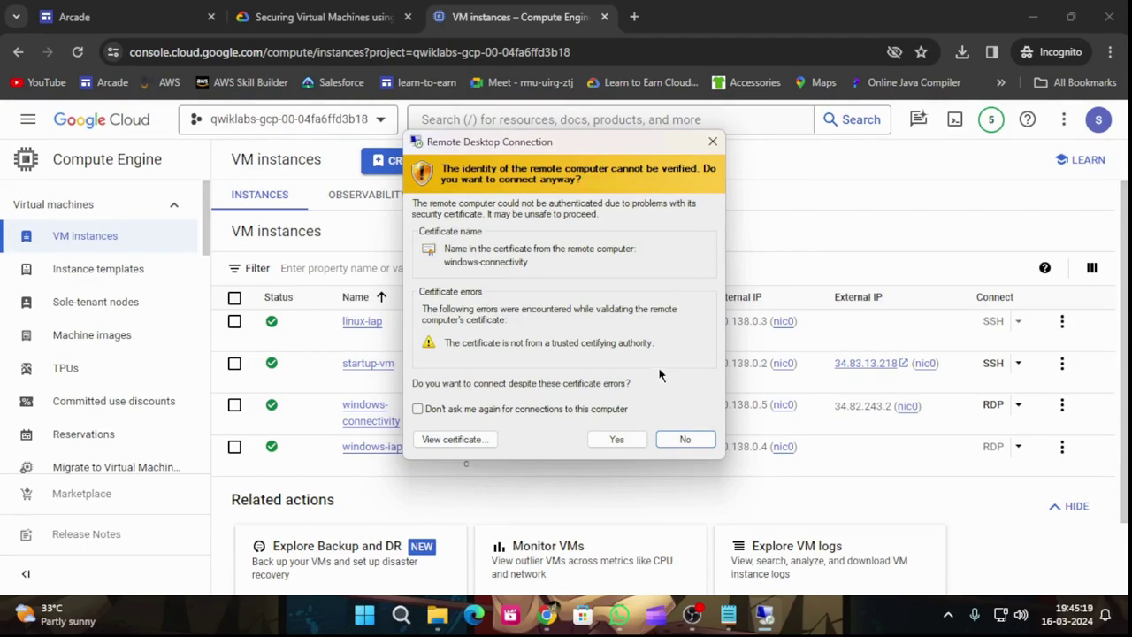
Step: Review the lab's Task 4 to Task 6 instructions, from IAP permissions to the Remote Desktop connection through the tunnel
click(268, 15)
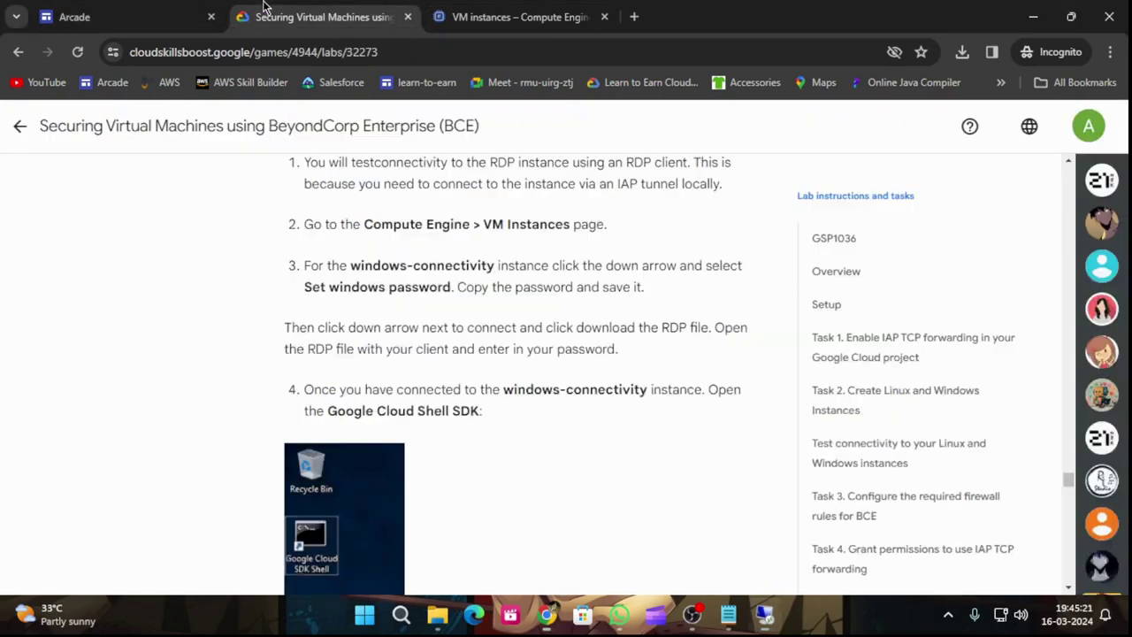
scroll(519, 441, up, 15)
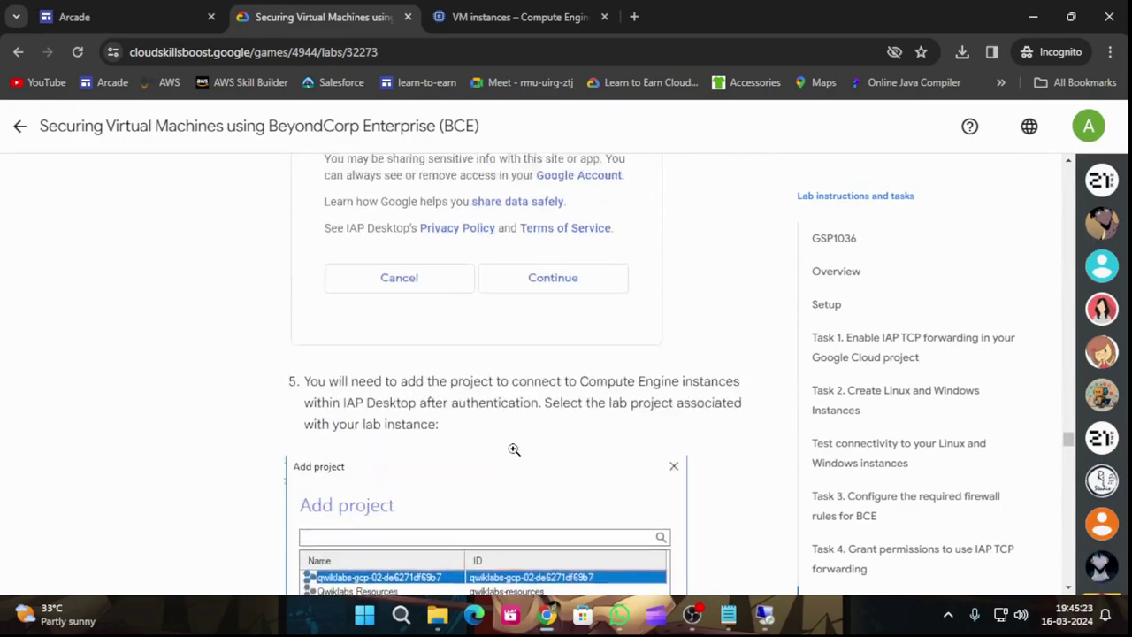
scroll(513, 450, up, 12)
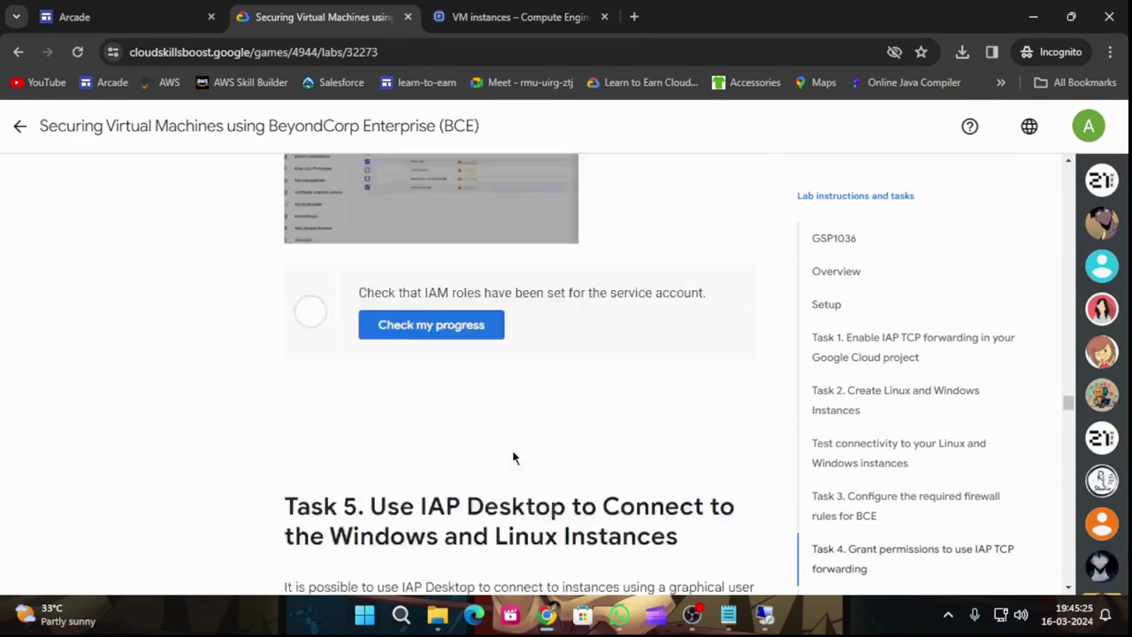
scroll(515, 451, up, 9)
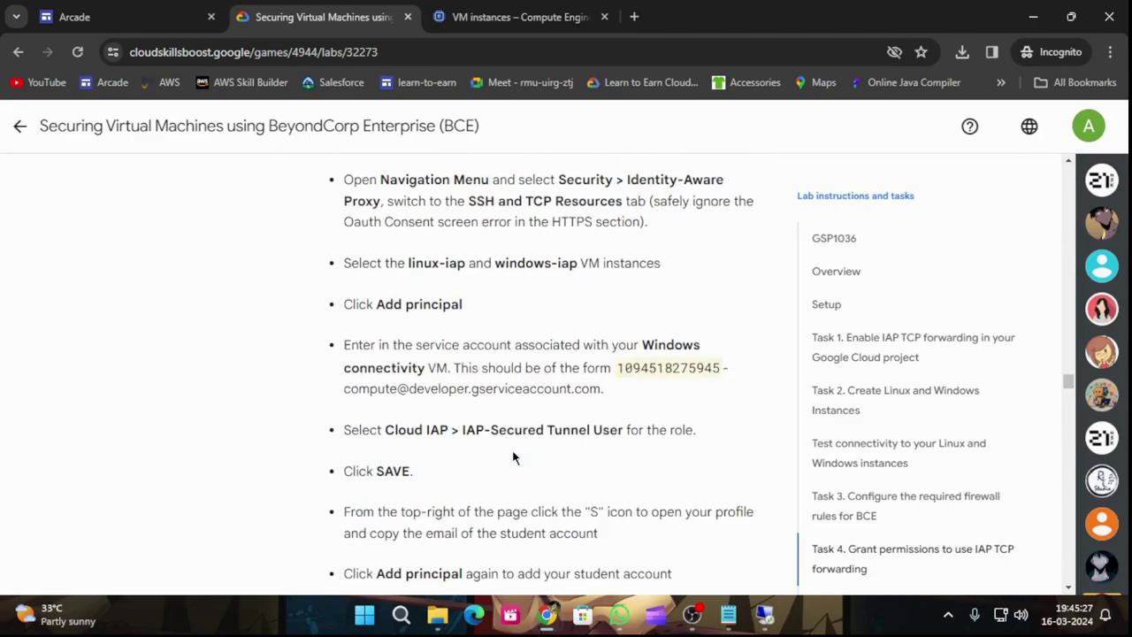
scroll(512, 478, down, 15)
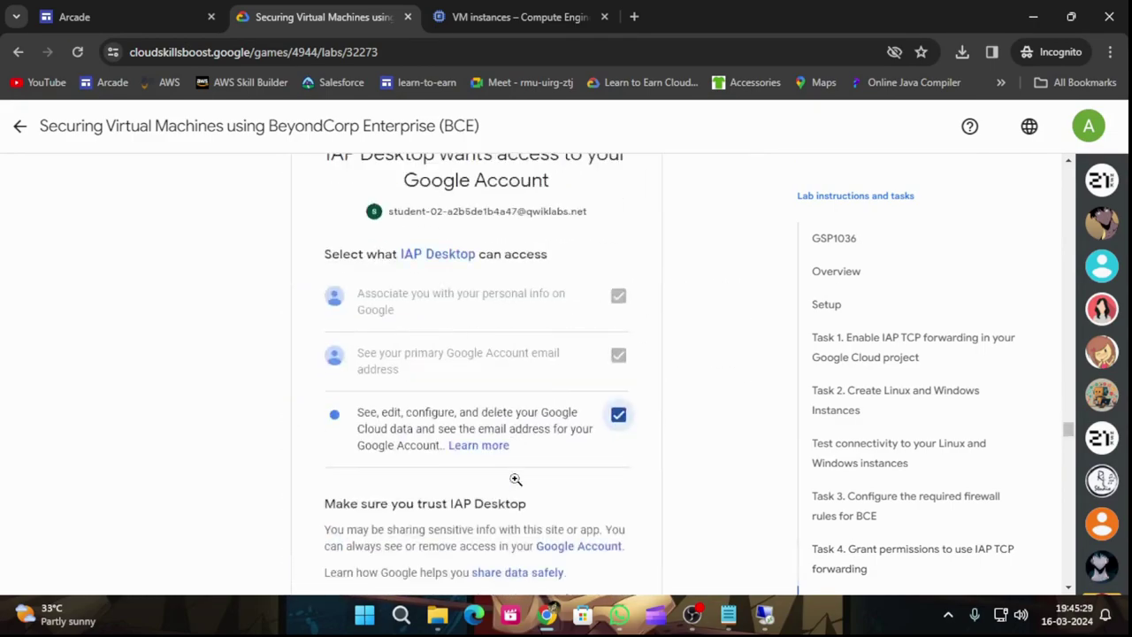
scroll(515, 483, down, 15)
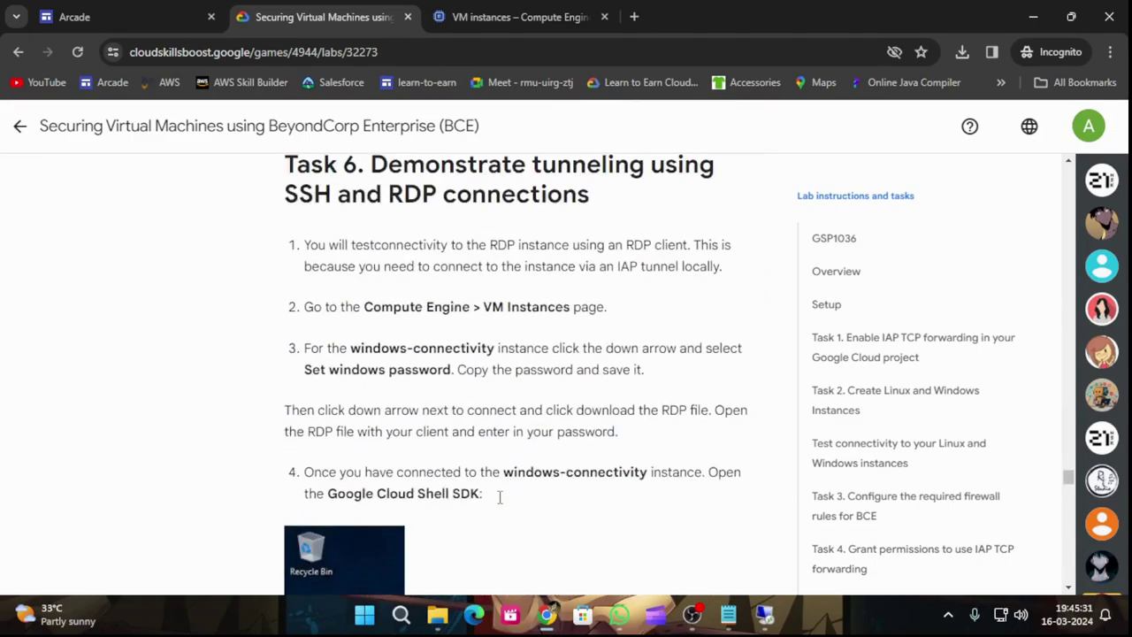
scroll(500, 497, down, 15)
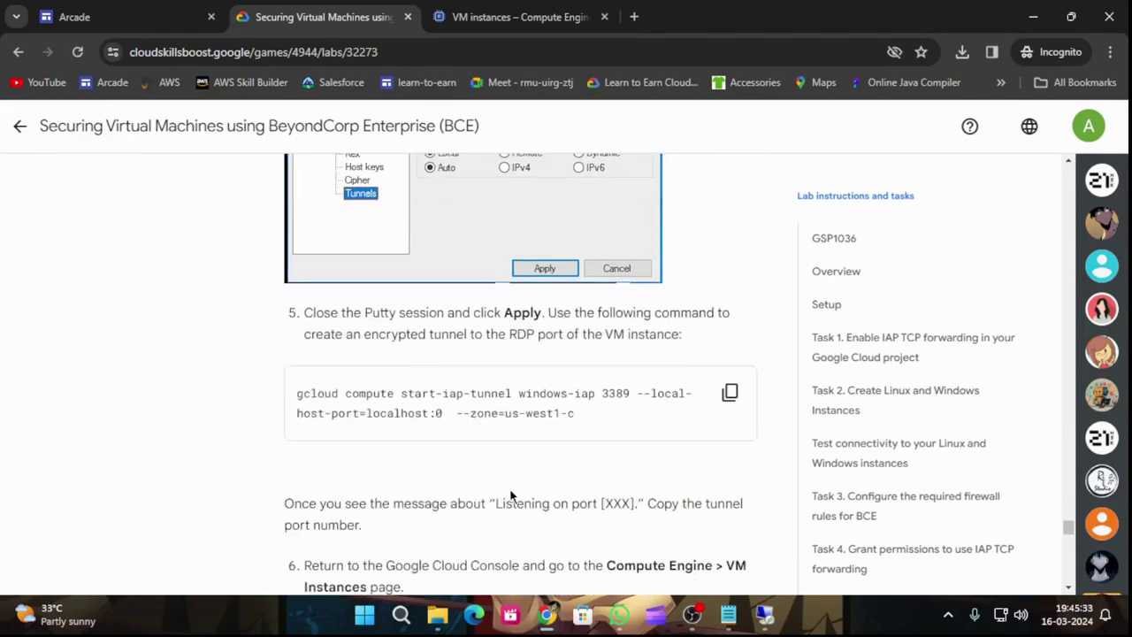
scroll(511, 498, up, 4)
scroll(512, 498, down, 15)
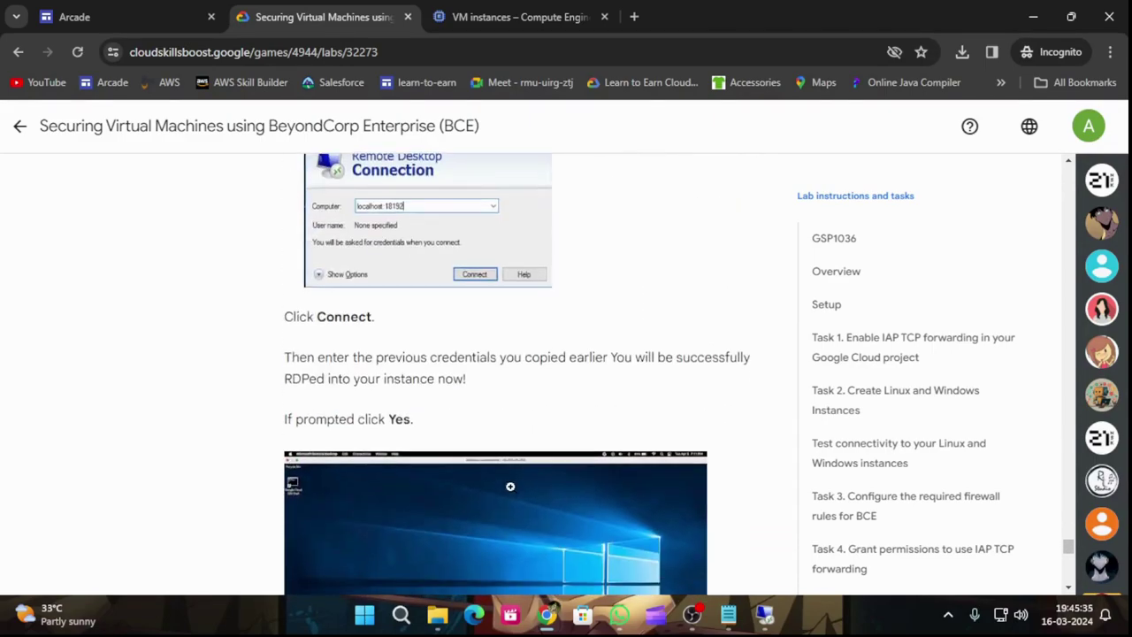
Step: Return to the Remote Desktop certificate warning for windows-connectivity and connect despite the certificate errors
click(482, 15)
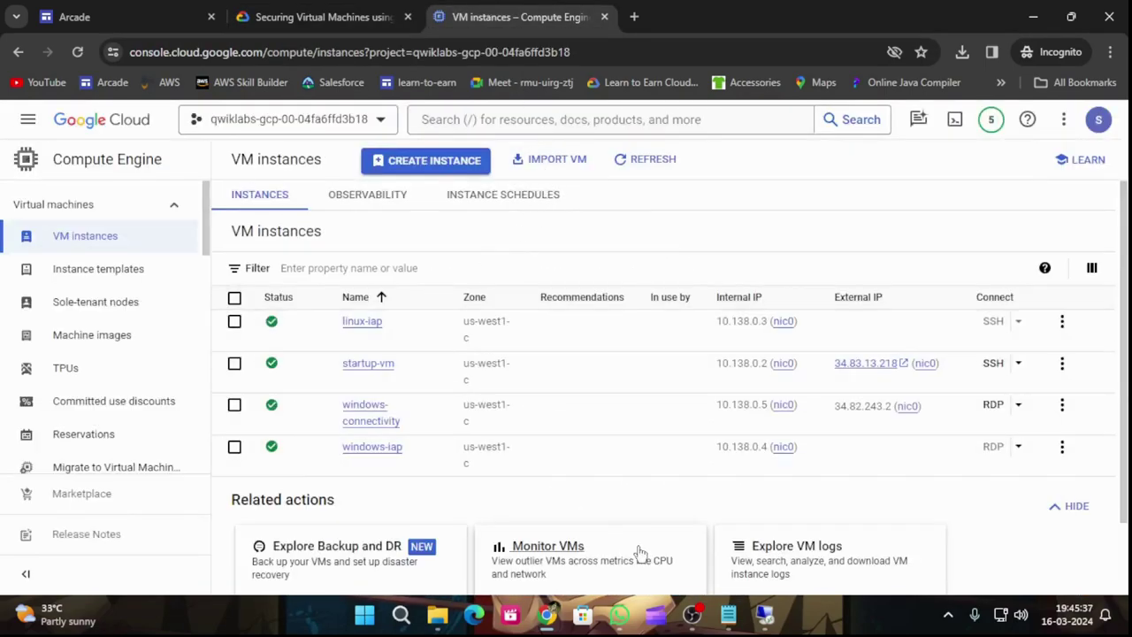
click(762, 613)
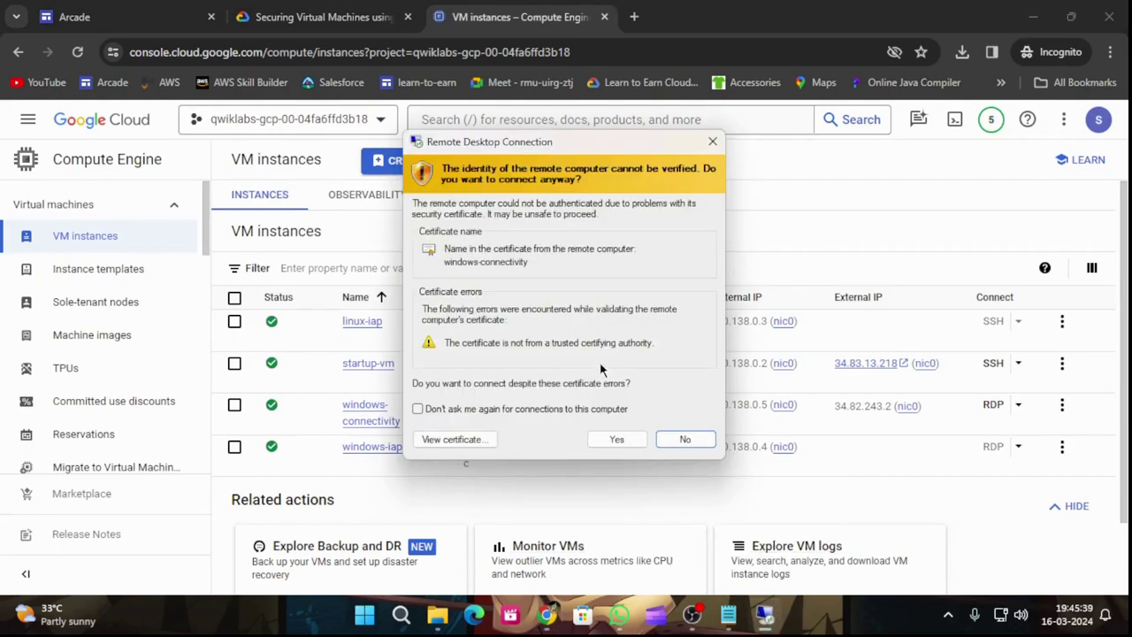
click(630, 443)
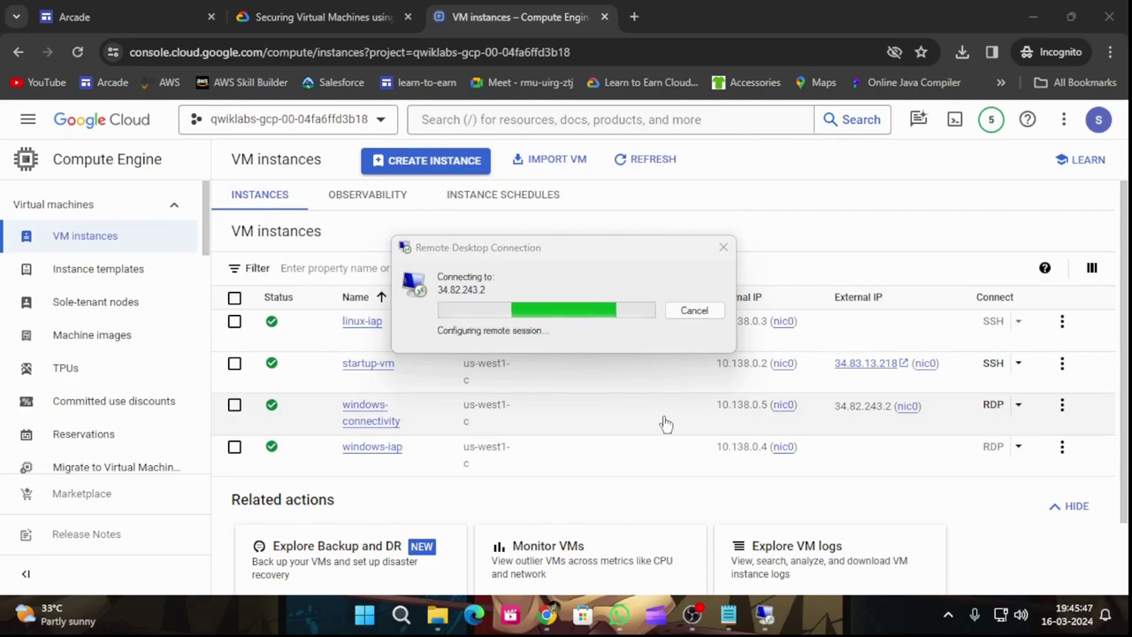
Step: Look through the end of the lab and back over Task 6 while the remote session is being configured
click(403, 7)
scroll(430, 330, down, 6)
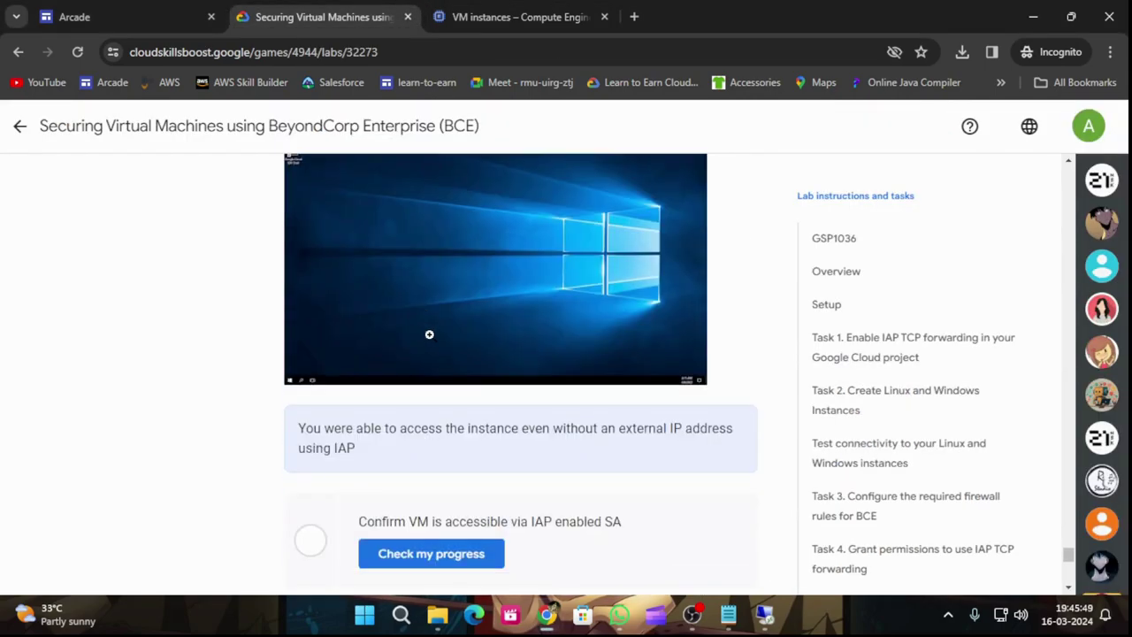
scroll(429, 331, up, 5)
scroll(438, 334, down, 15)
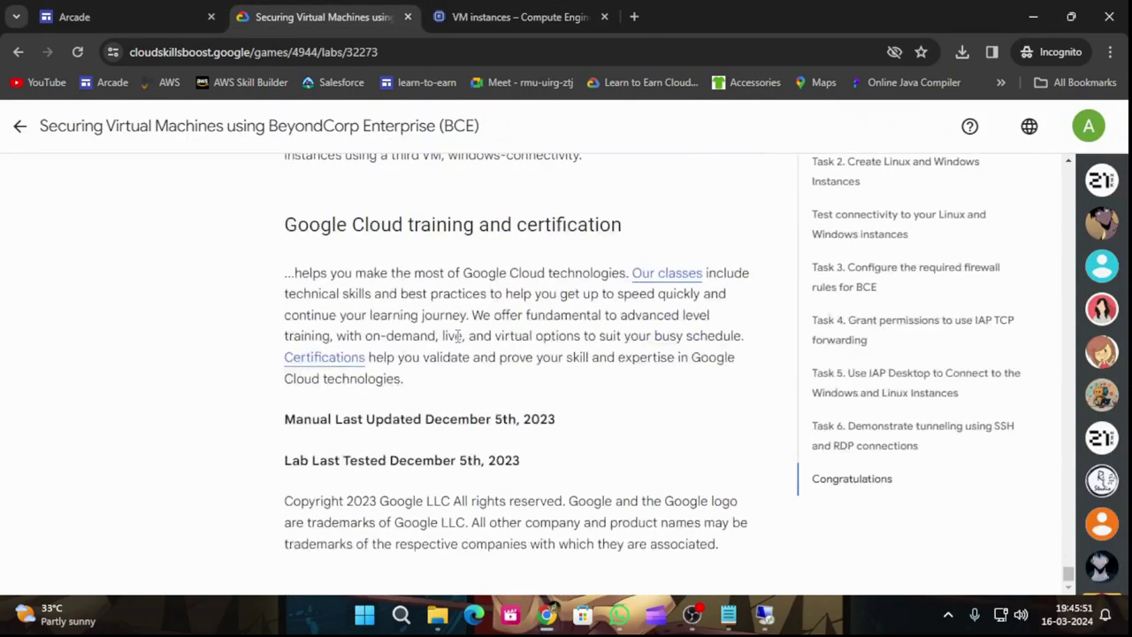
scroll(457, 336, up, 13)
scroll(458, 336, up, 15)
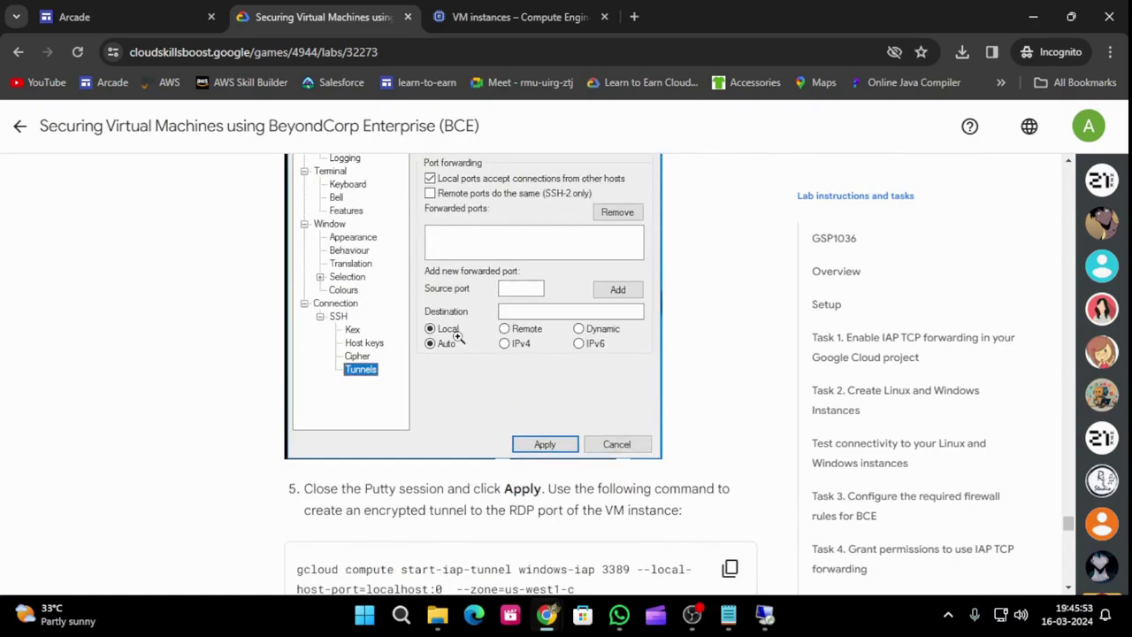
scroll(457, 336, up, 1)
scroll(457, 336, down, 6)
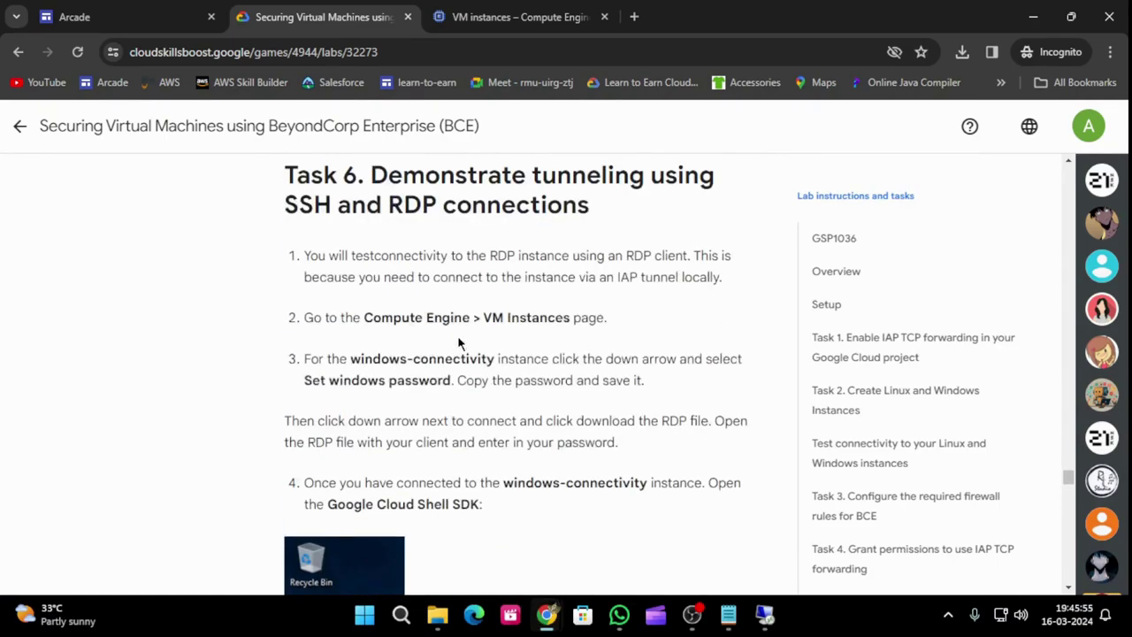
Step: Copy the command gcloud compute ssh linux-iap from the Task 6 instructions
scroll(458, 335, down, 1)
scroll(457, 335, up, 1)
scroll(538, 354, down, 6)
scroll(646, 336, up, 2)
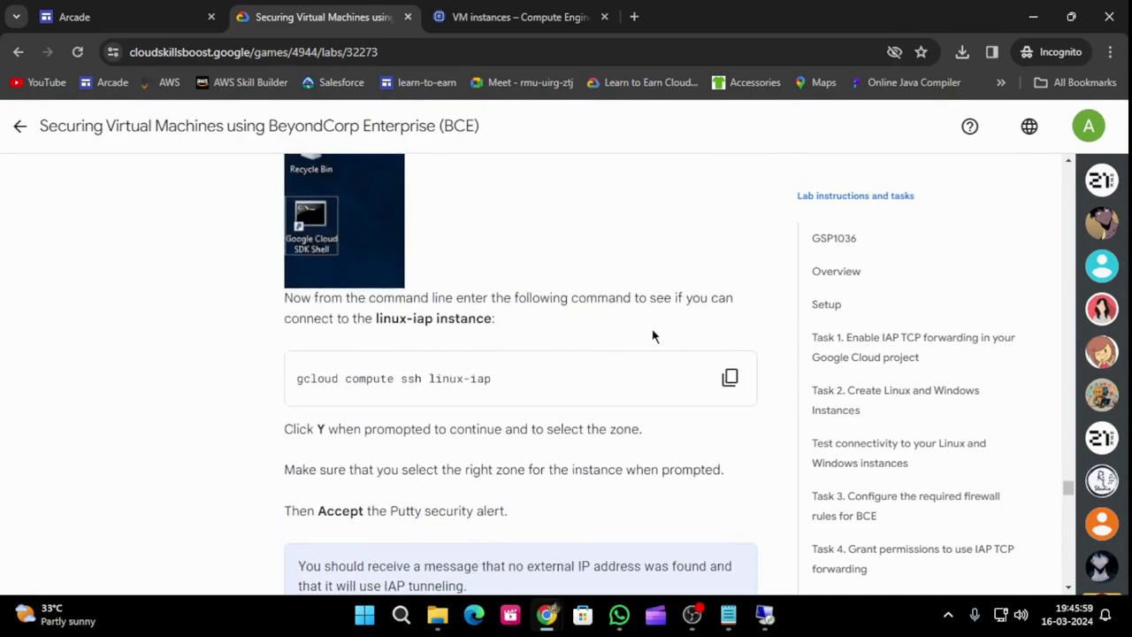
click(730, 377)
mouse_move(765, 616)
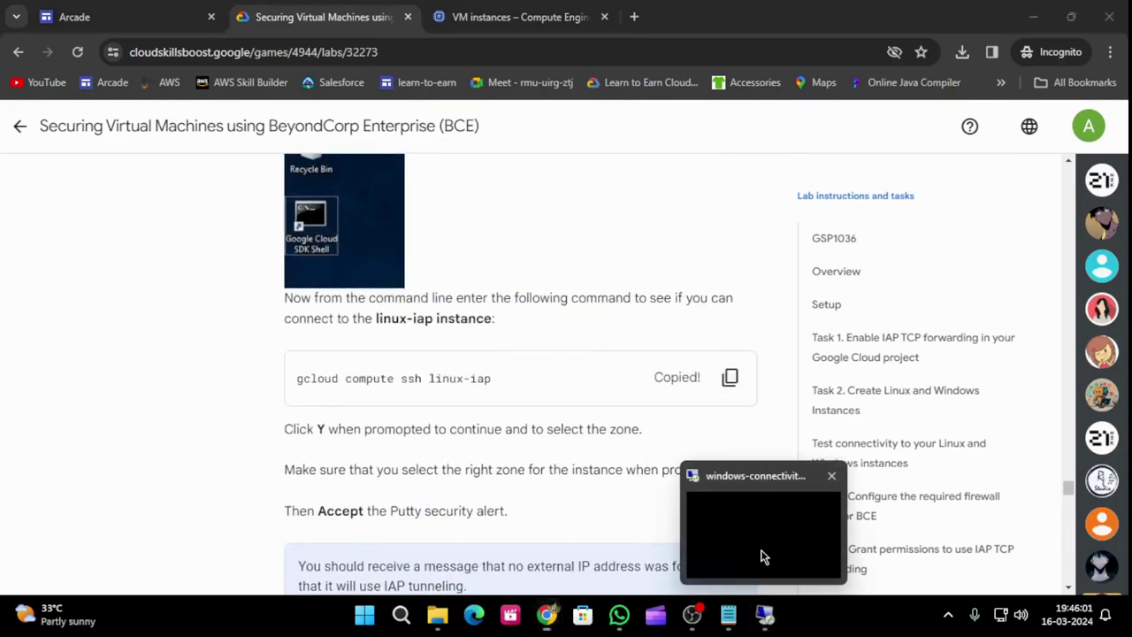